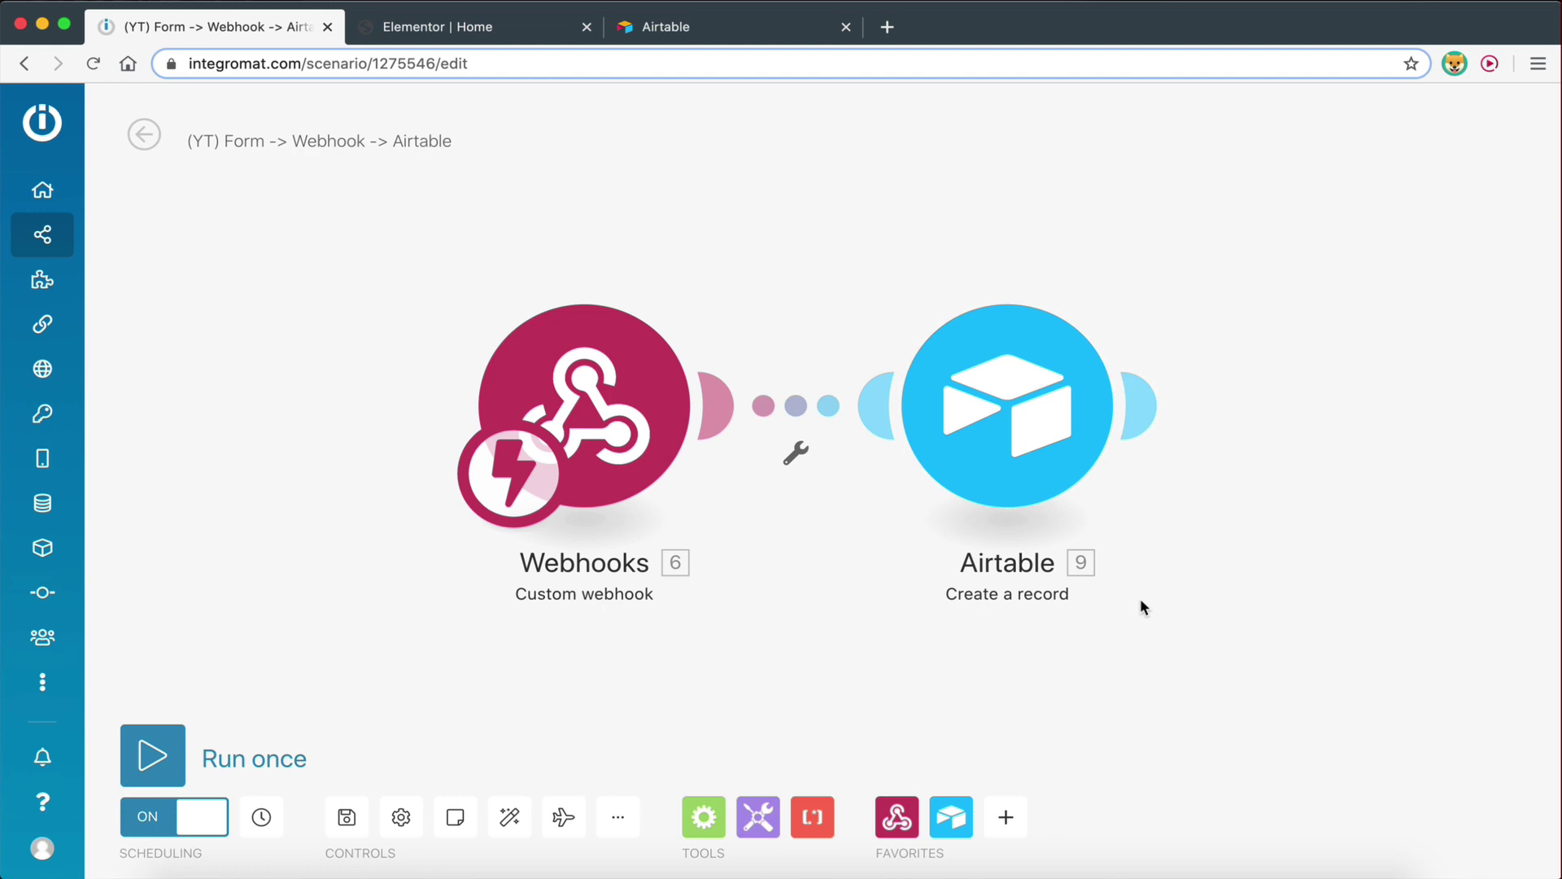
Shift the Webhooks and Airtable modules slightly left on the scenario canvas
drag(868, 220, 857, 223)
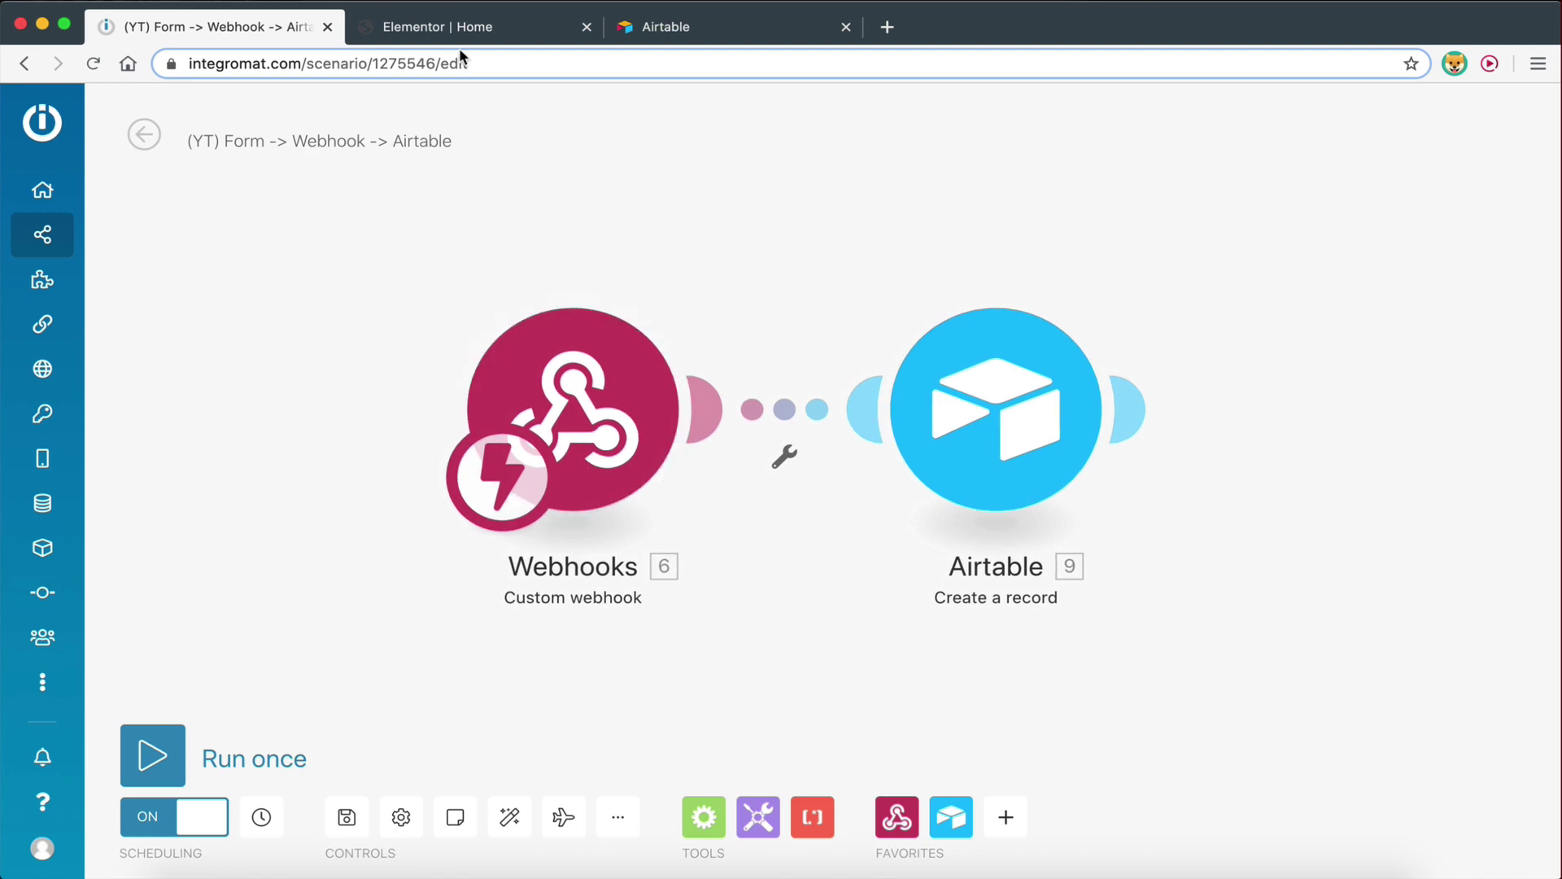
click(447, 30)
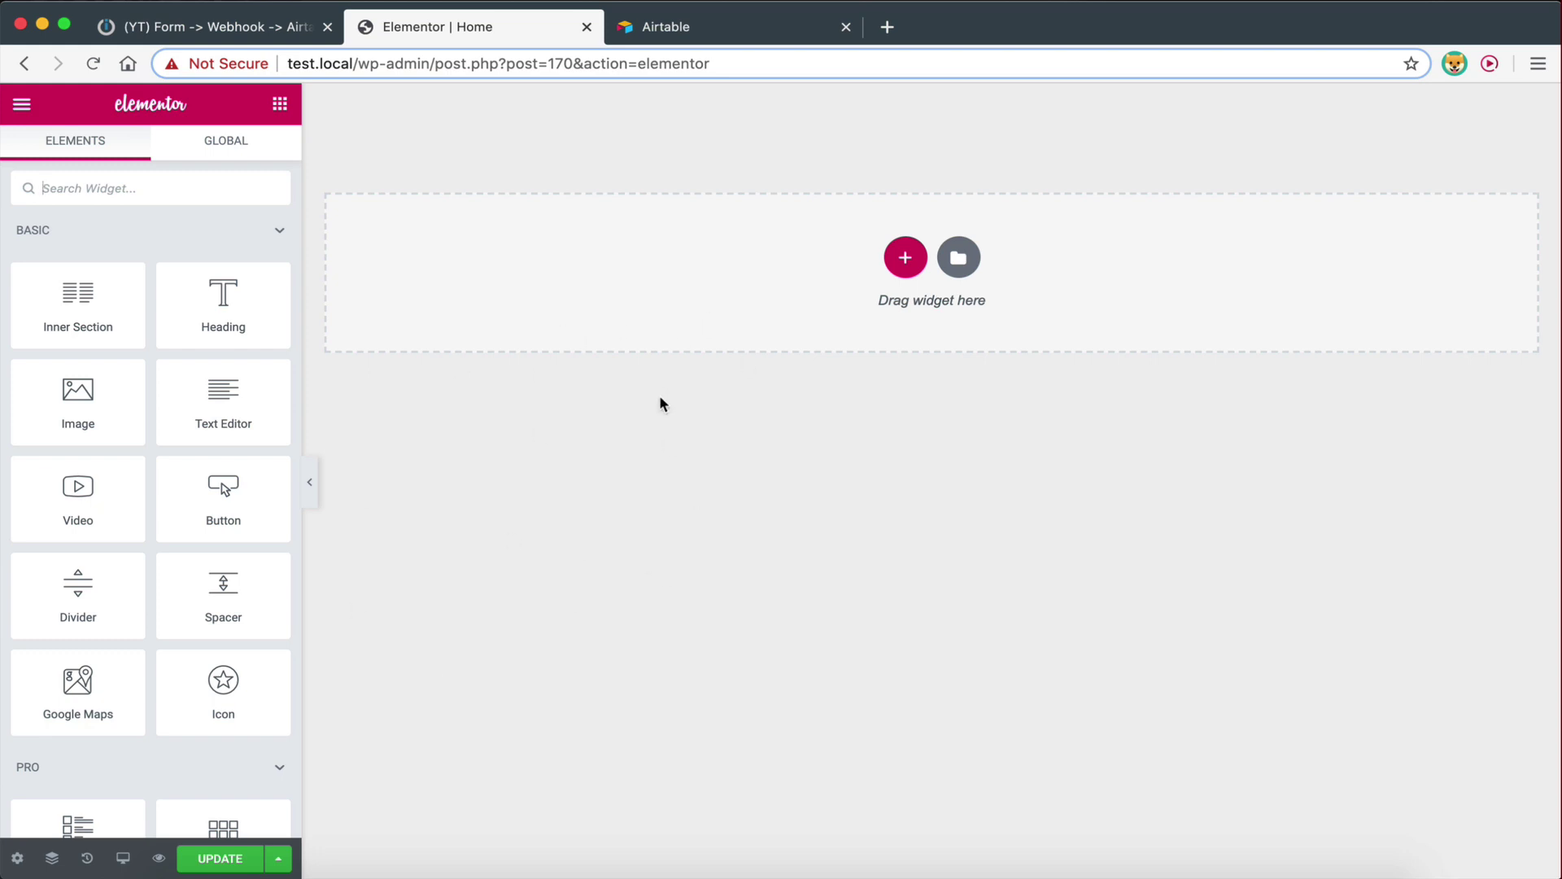
click(259, 39)
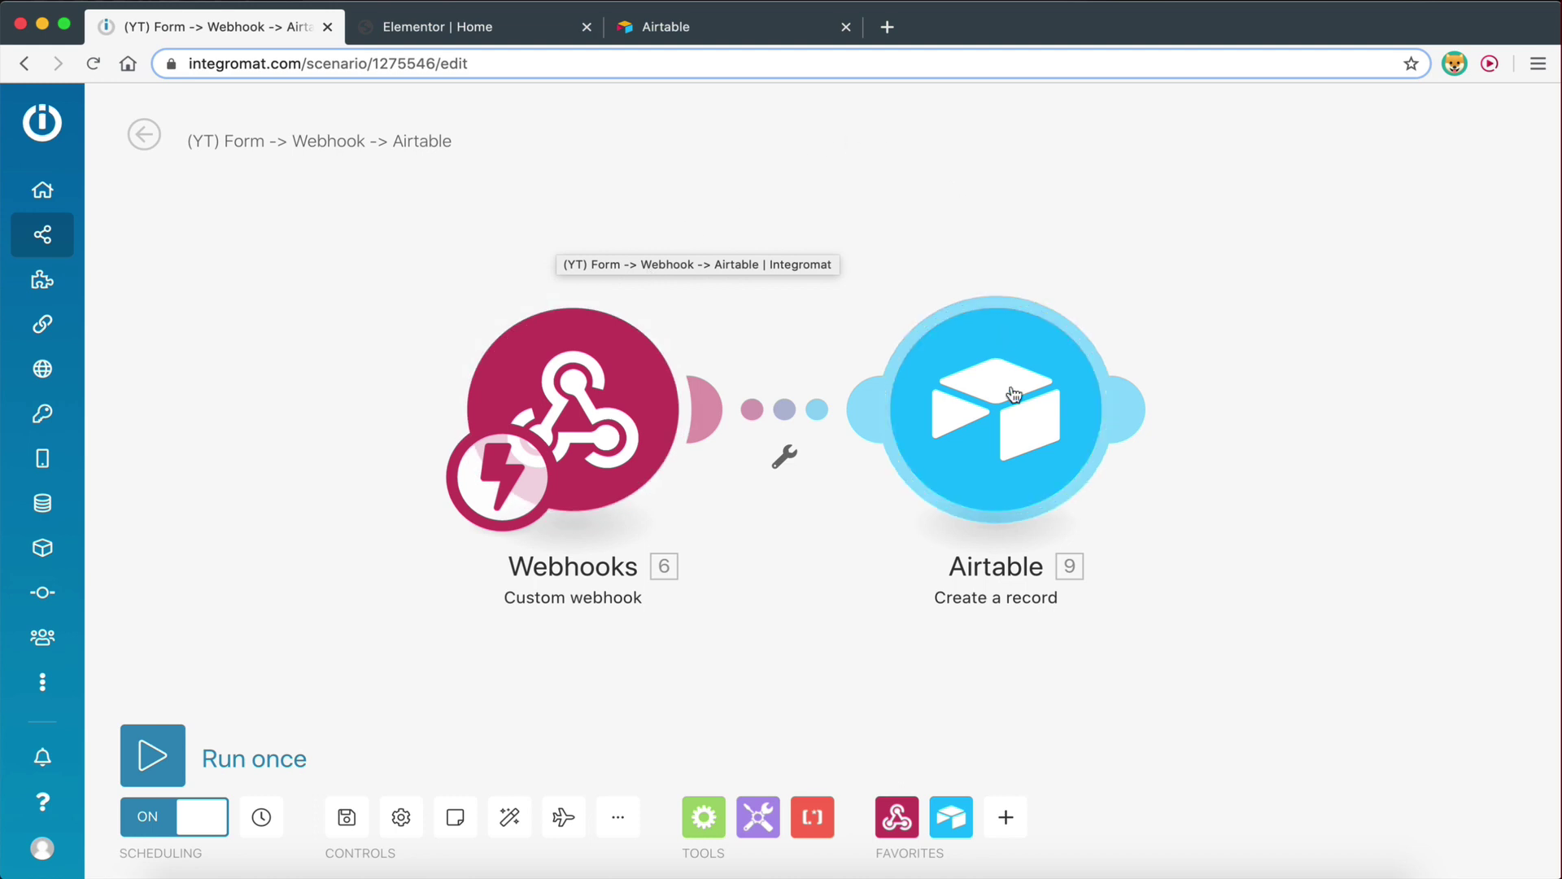
click(454, 29)
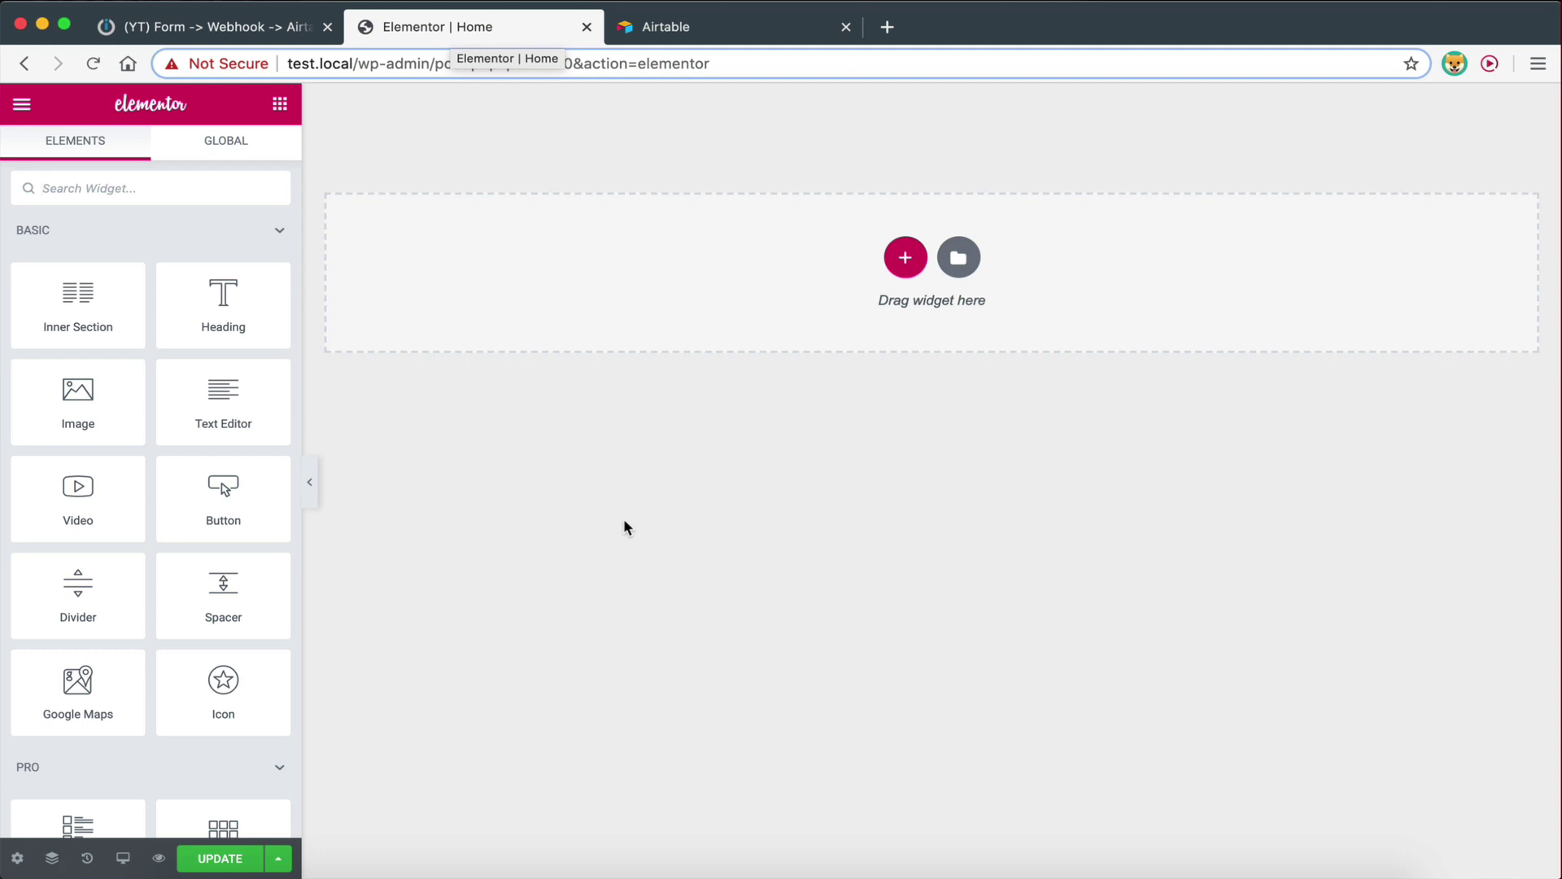
click(694, 39)
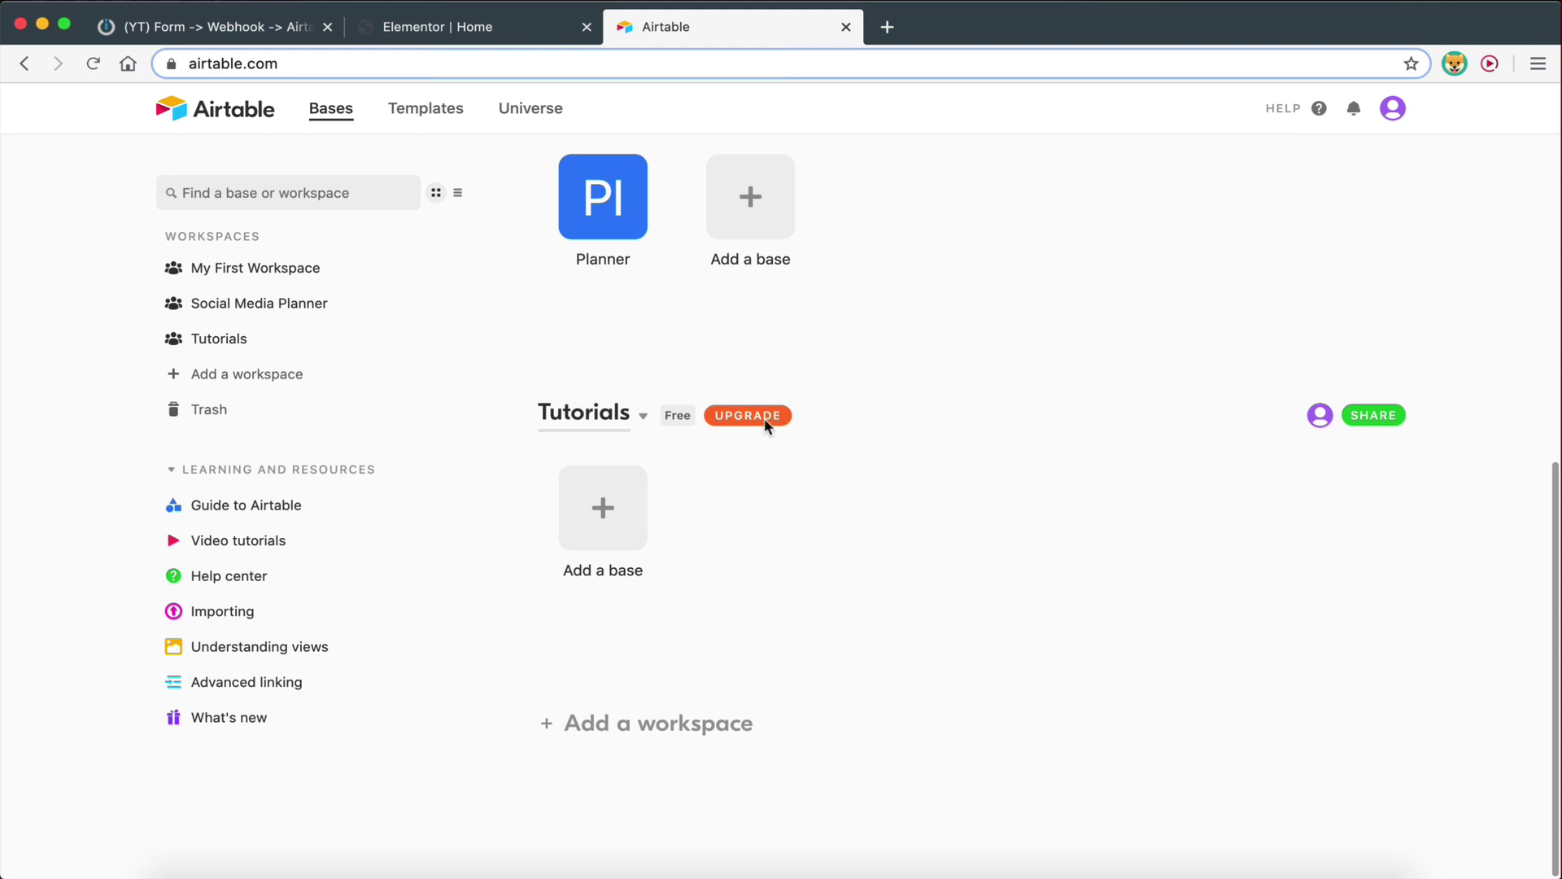
click(234, 27)
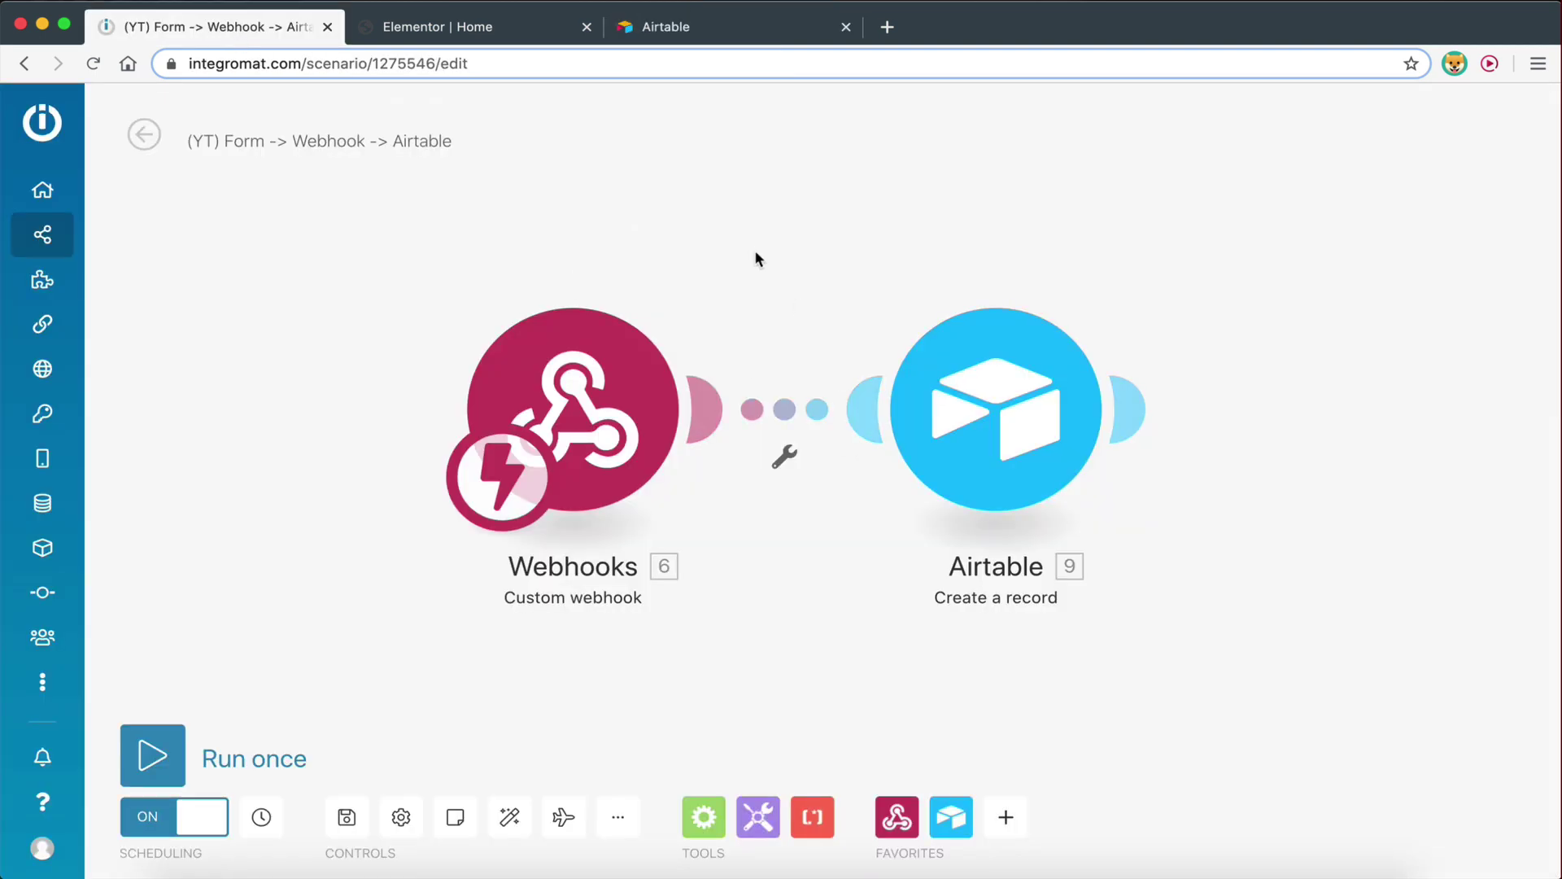
After glancing at the webhook settings, delete the Airtable module and then the Webhooks module
click(561, 413)
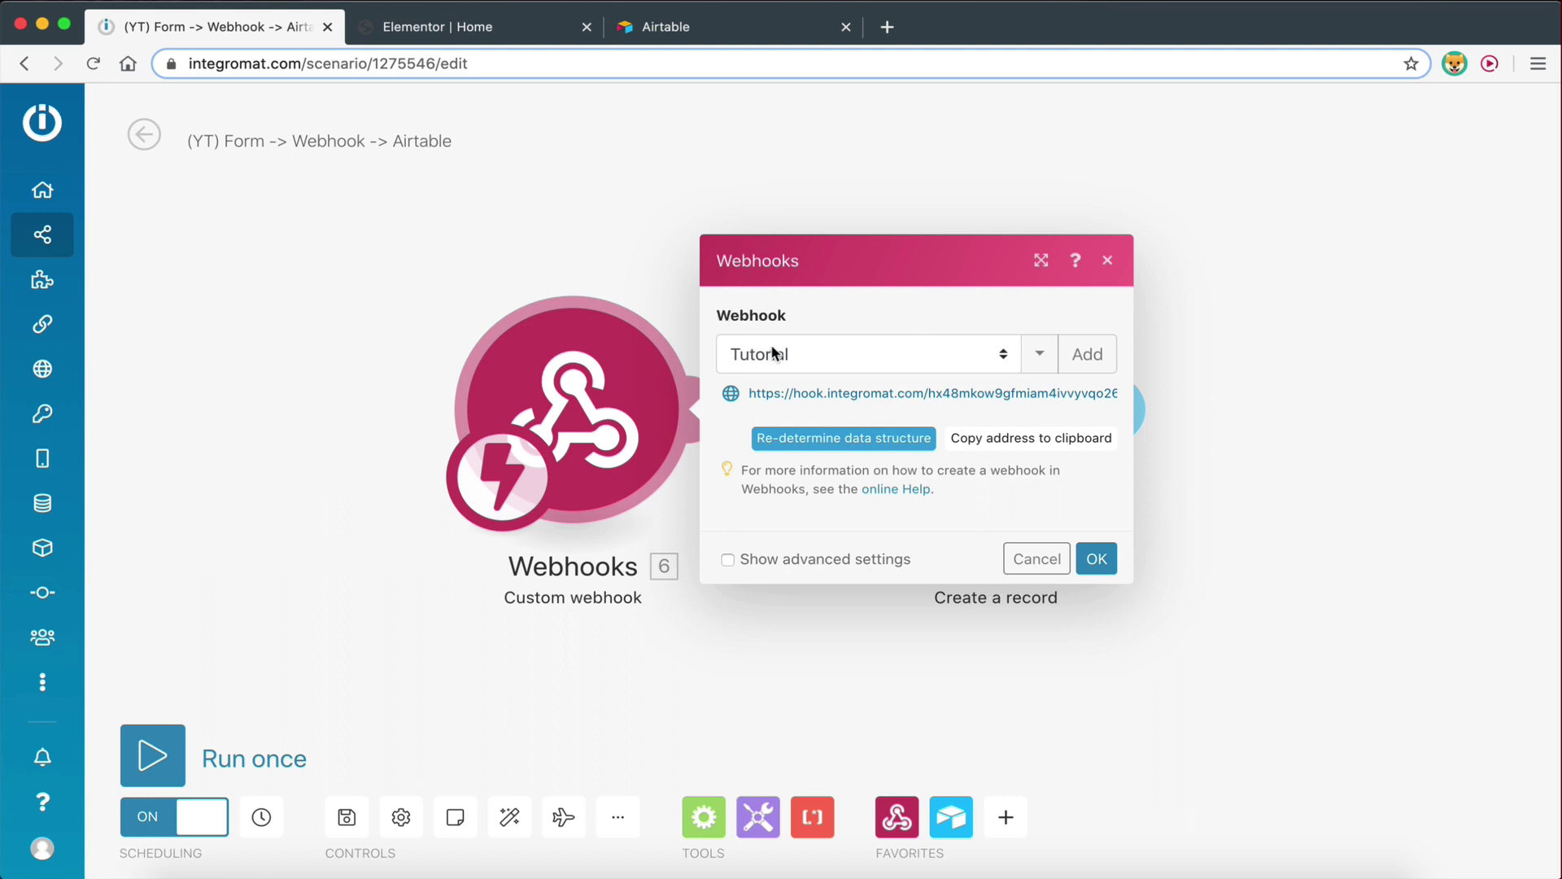
click(1037, 559)
right_click(960, 407)
click(1024, 628)
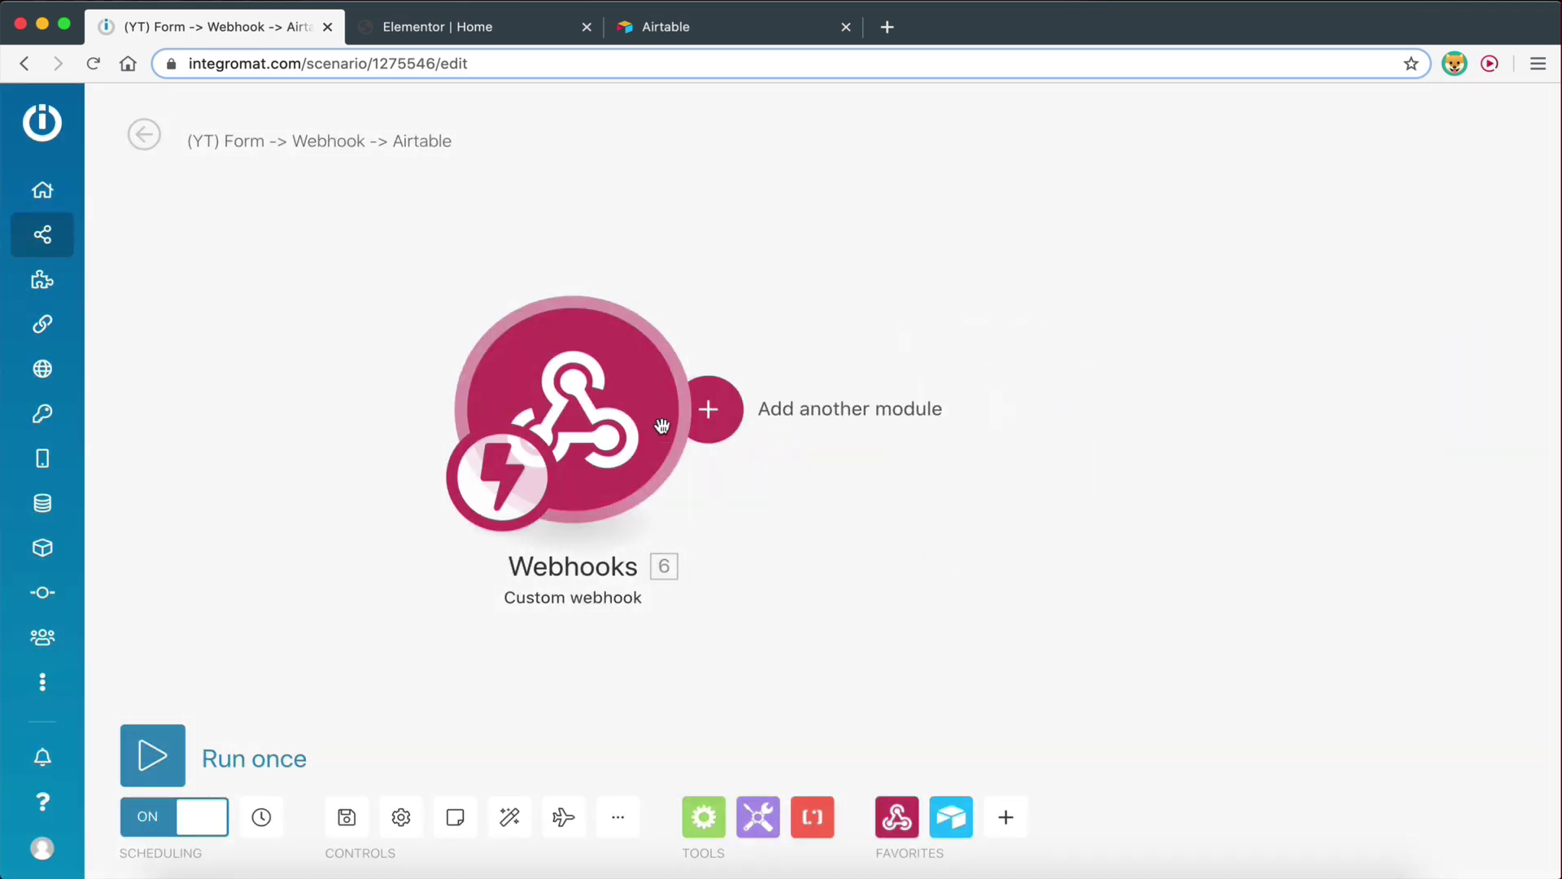
right_click(640, 456)
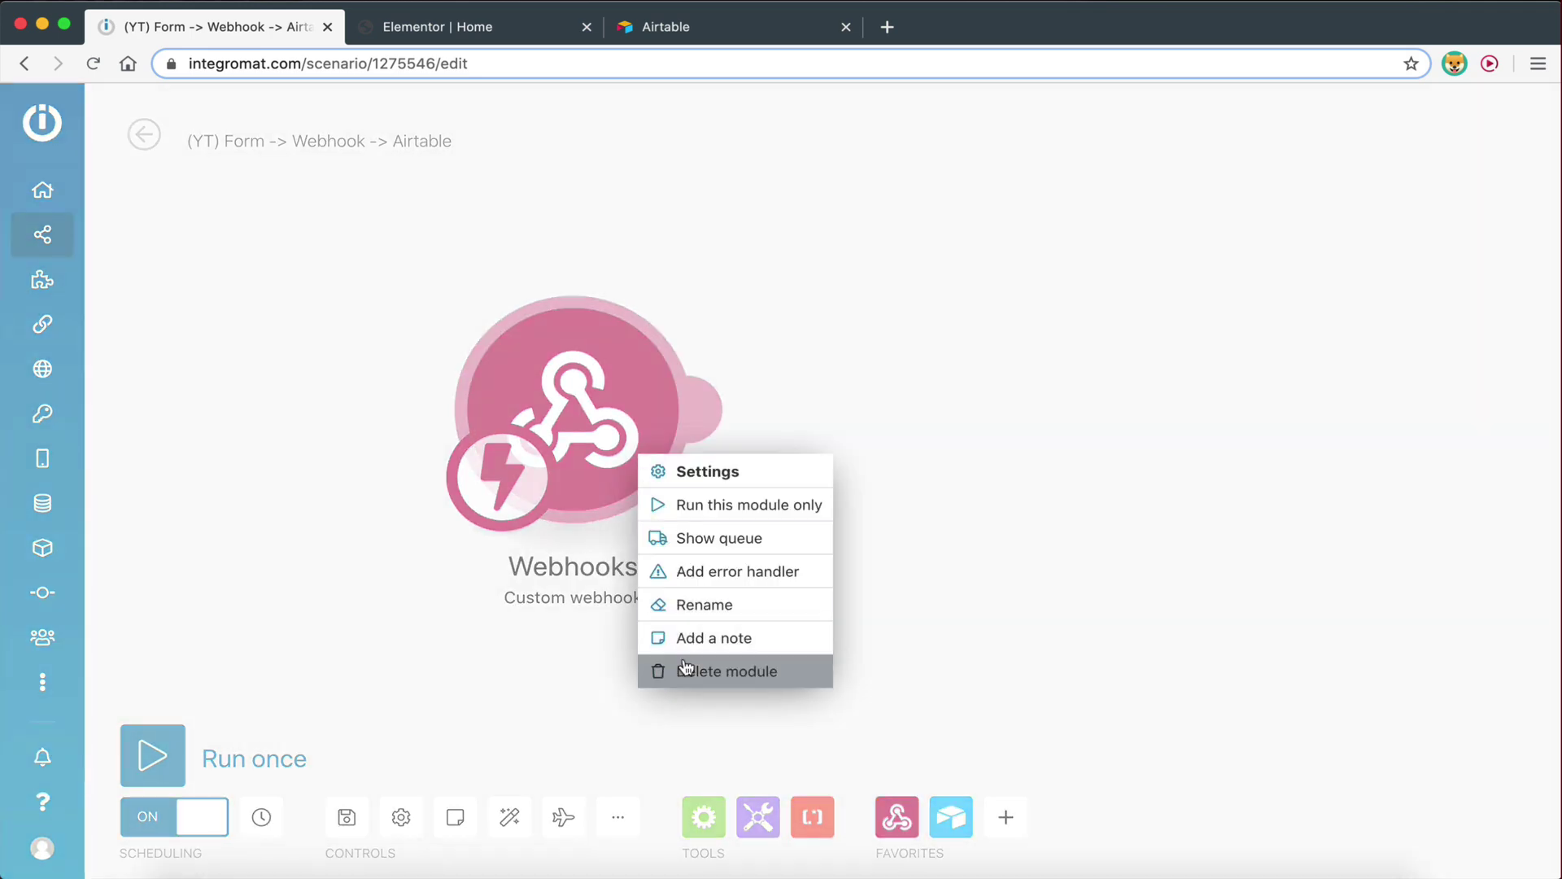
click(686, 669)
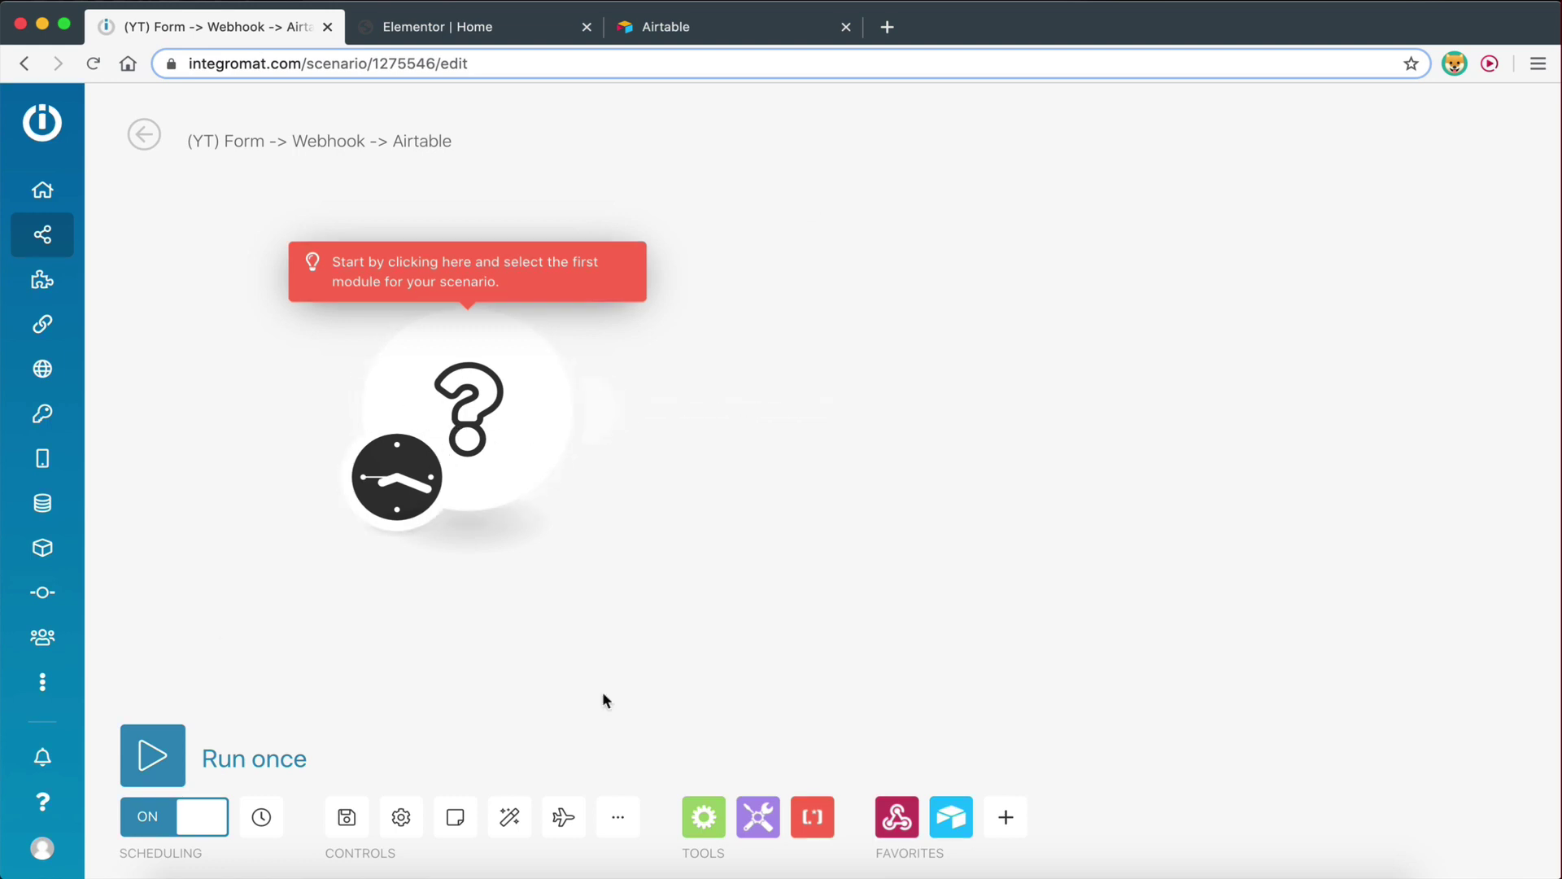
Search 'webhooks', add a Custom webhook trigger, and open its Webhook dropdown
click(469, 419)
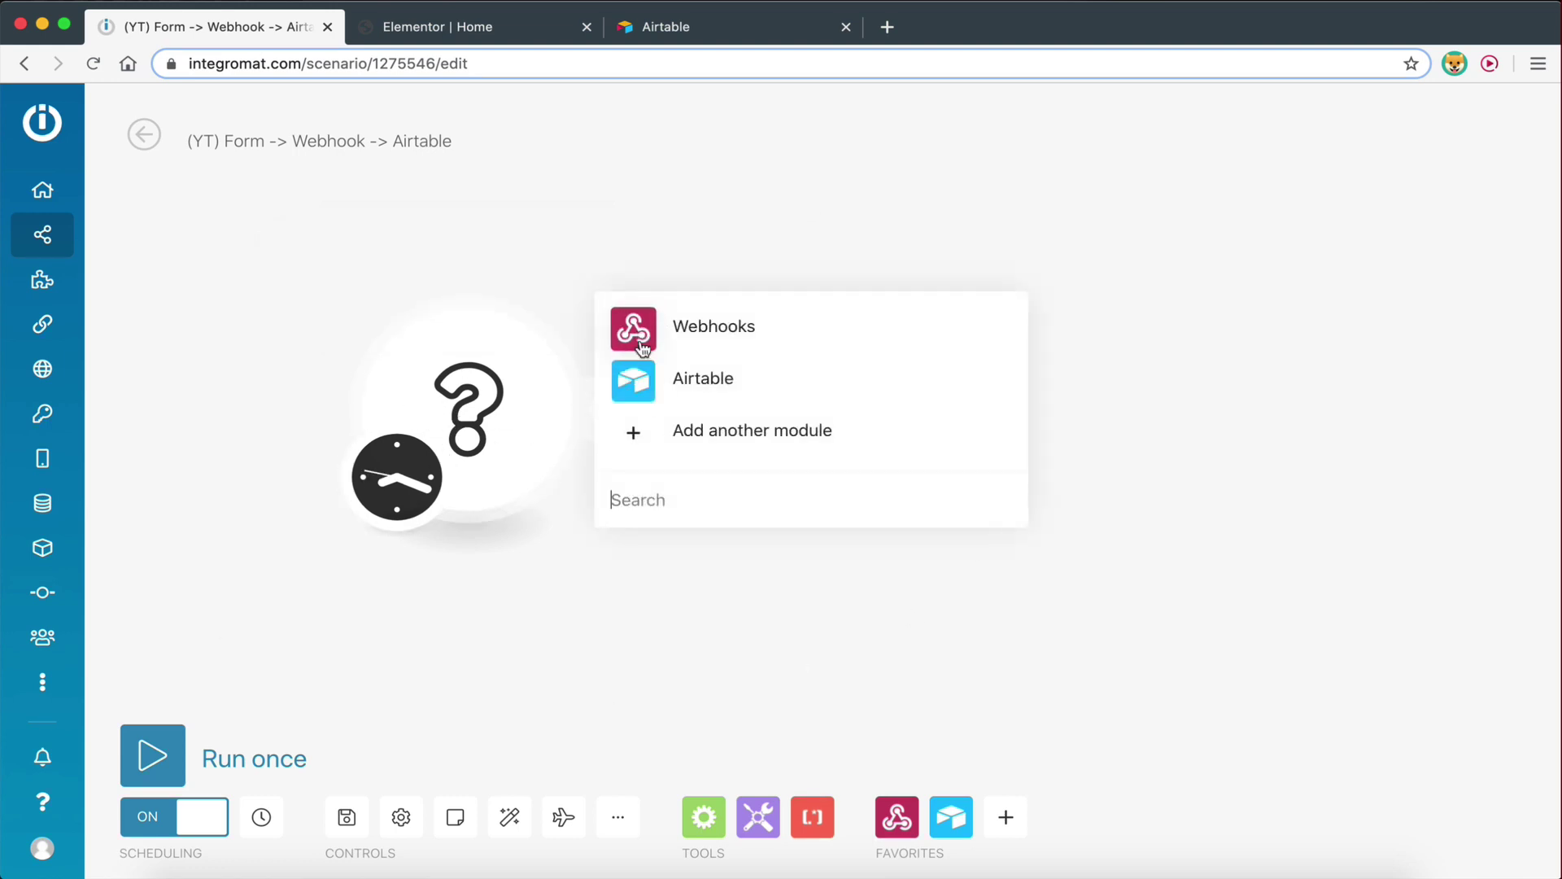
click(661, 531)
text(webhooks)
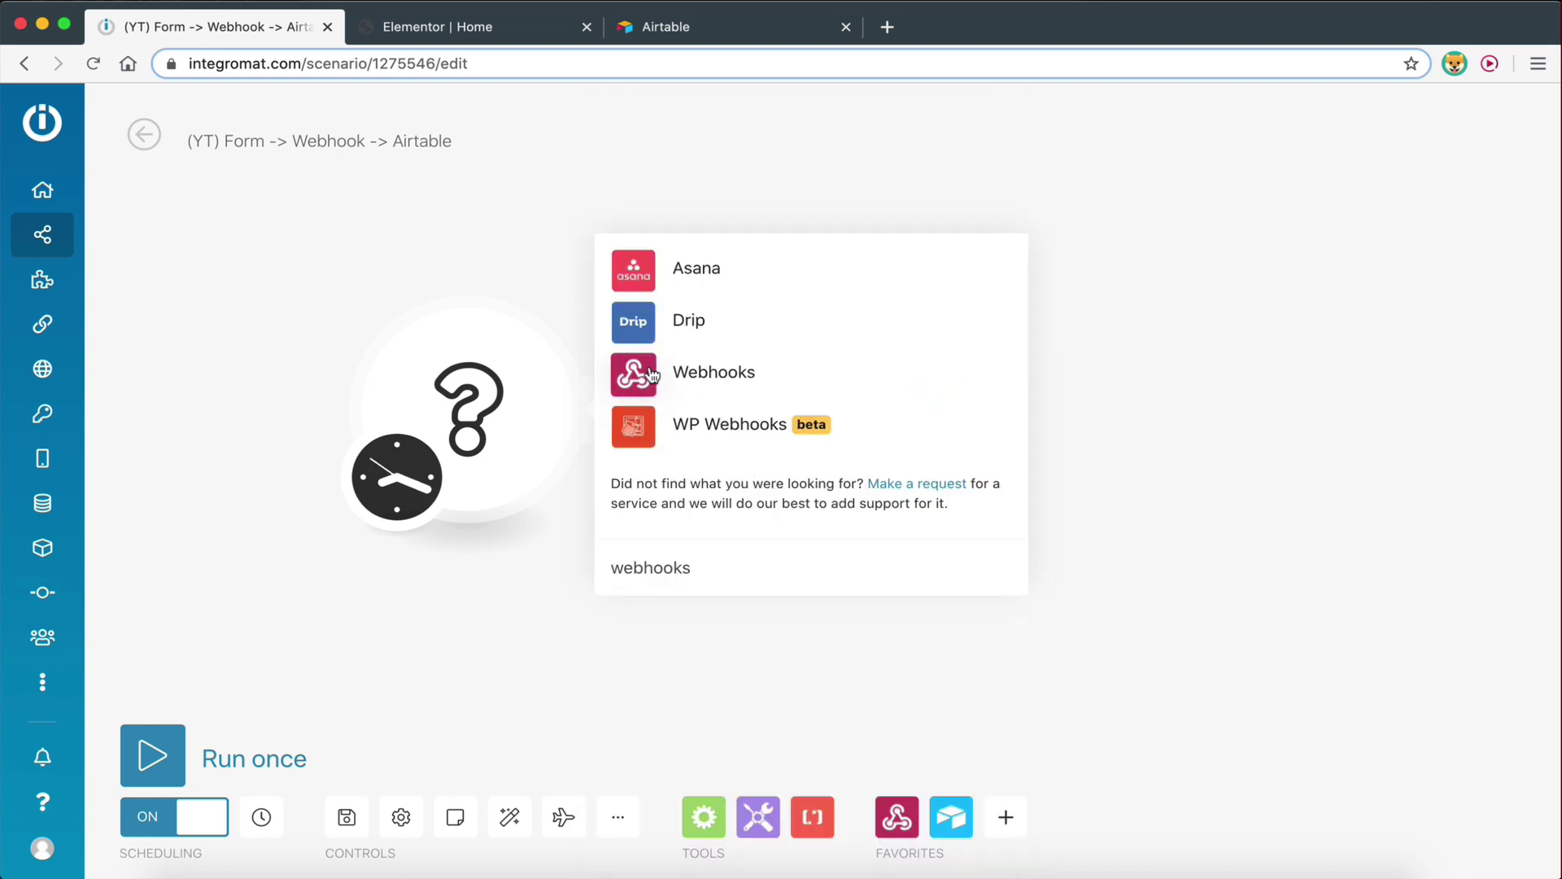
click(659, 374)
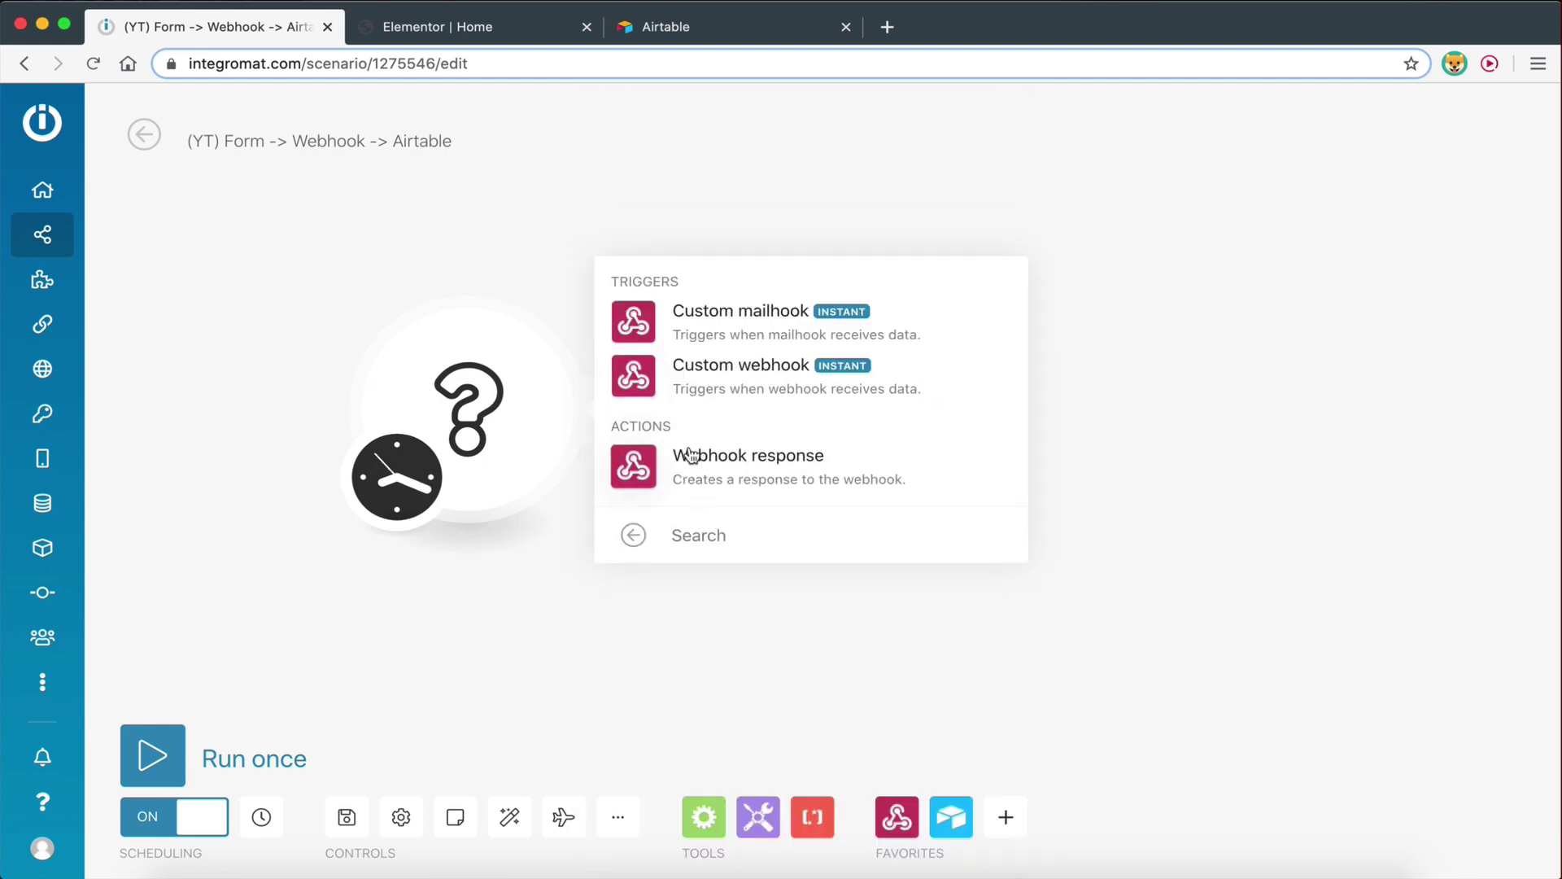
click(659, 389)
click(765, 392)
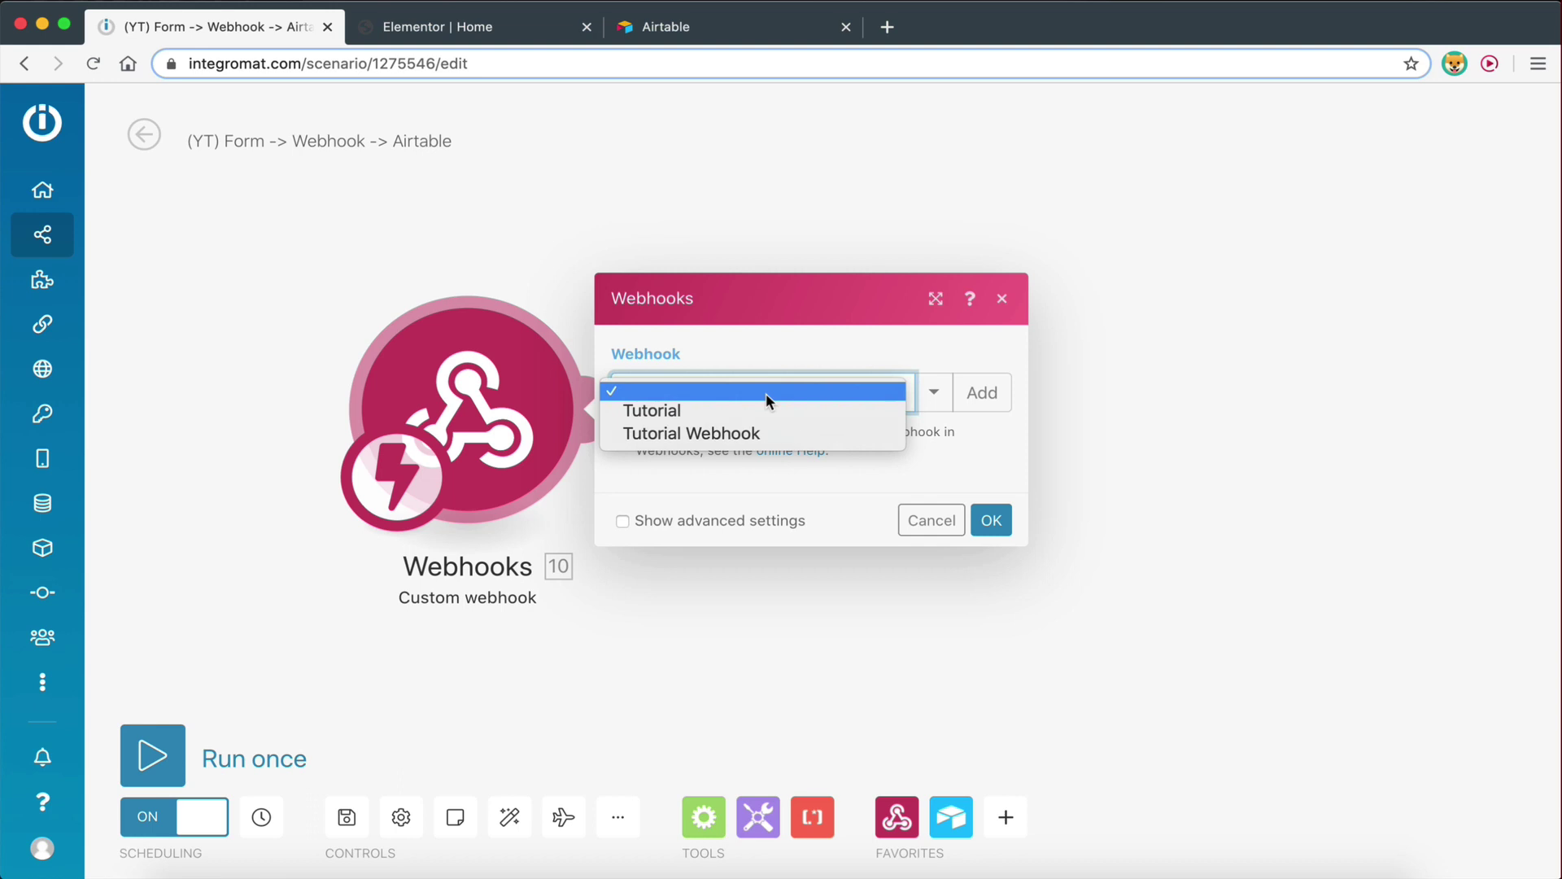
Create and save a new webhook named 'Tutorial Webhook 2' for the trigger
click(964, 480)
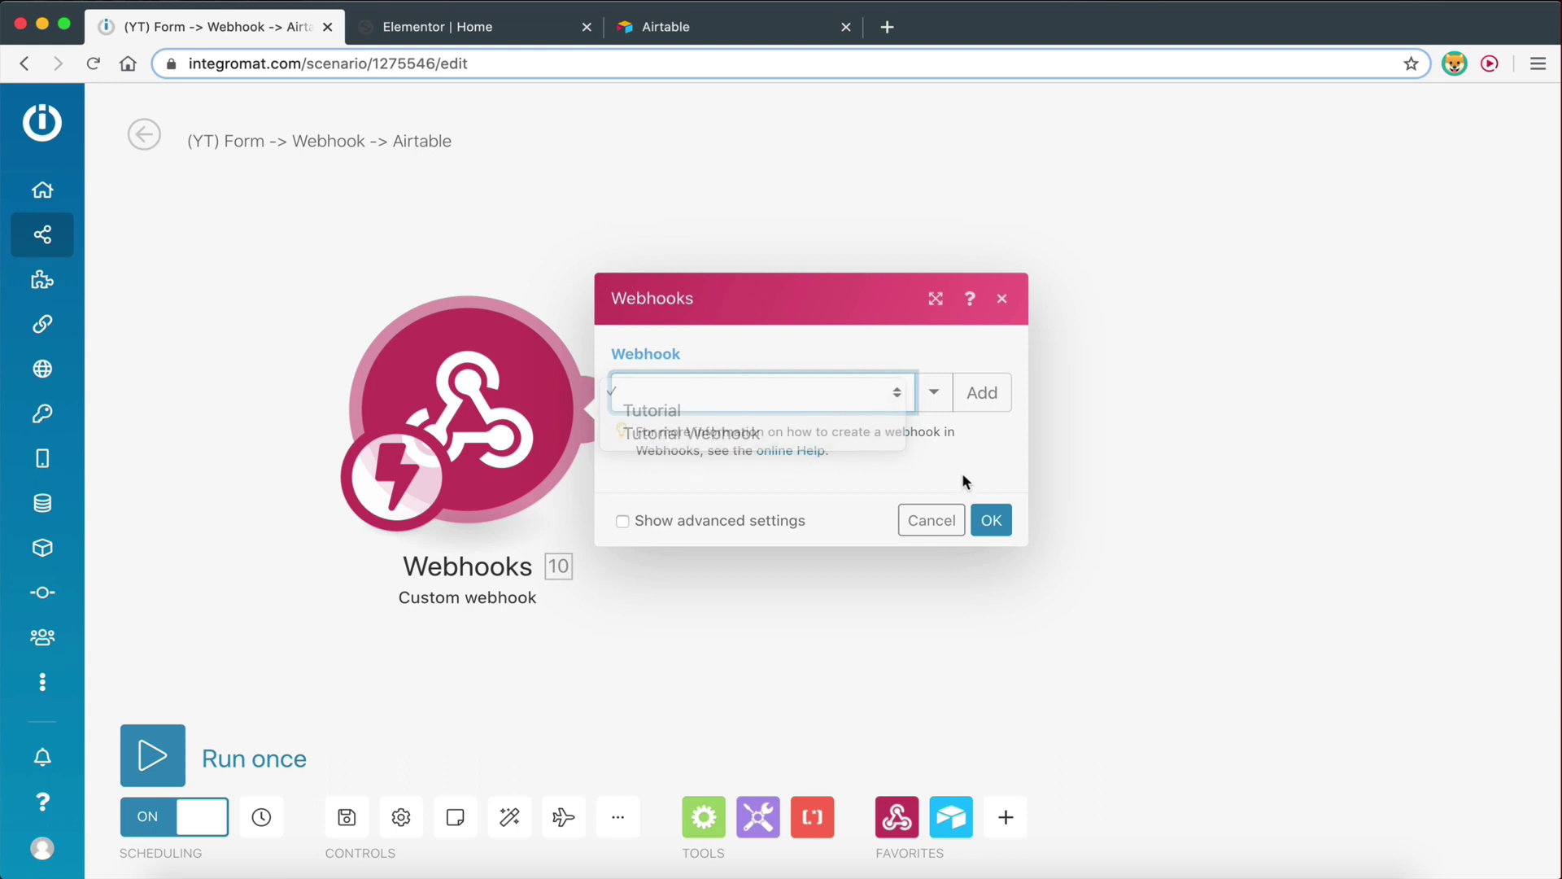
click(885, 296)
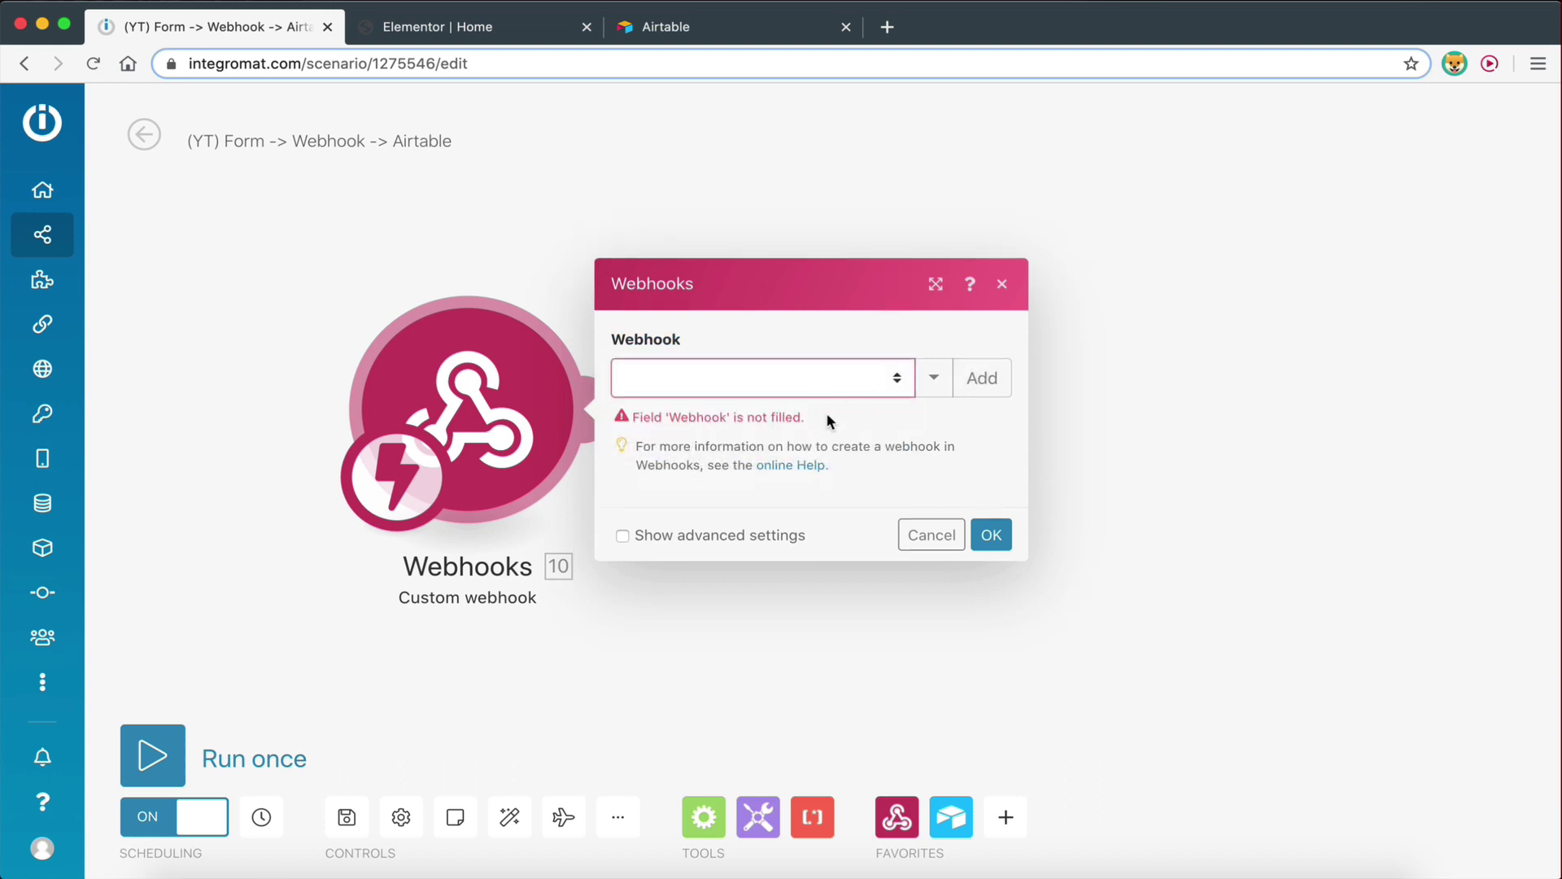
click(975, 386)
drag(1301, 308, 1017, 312)
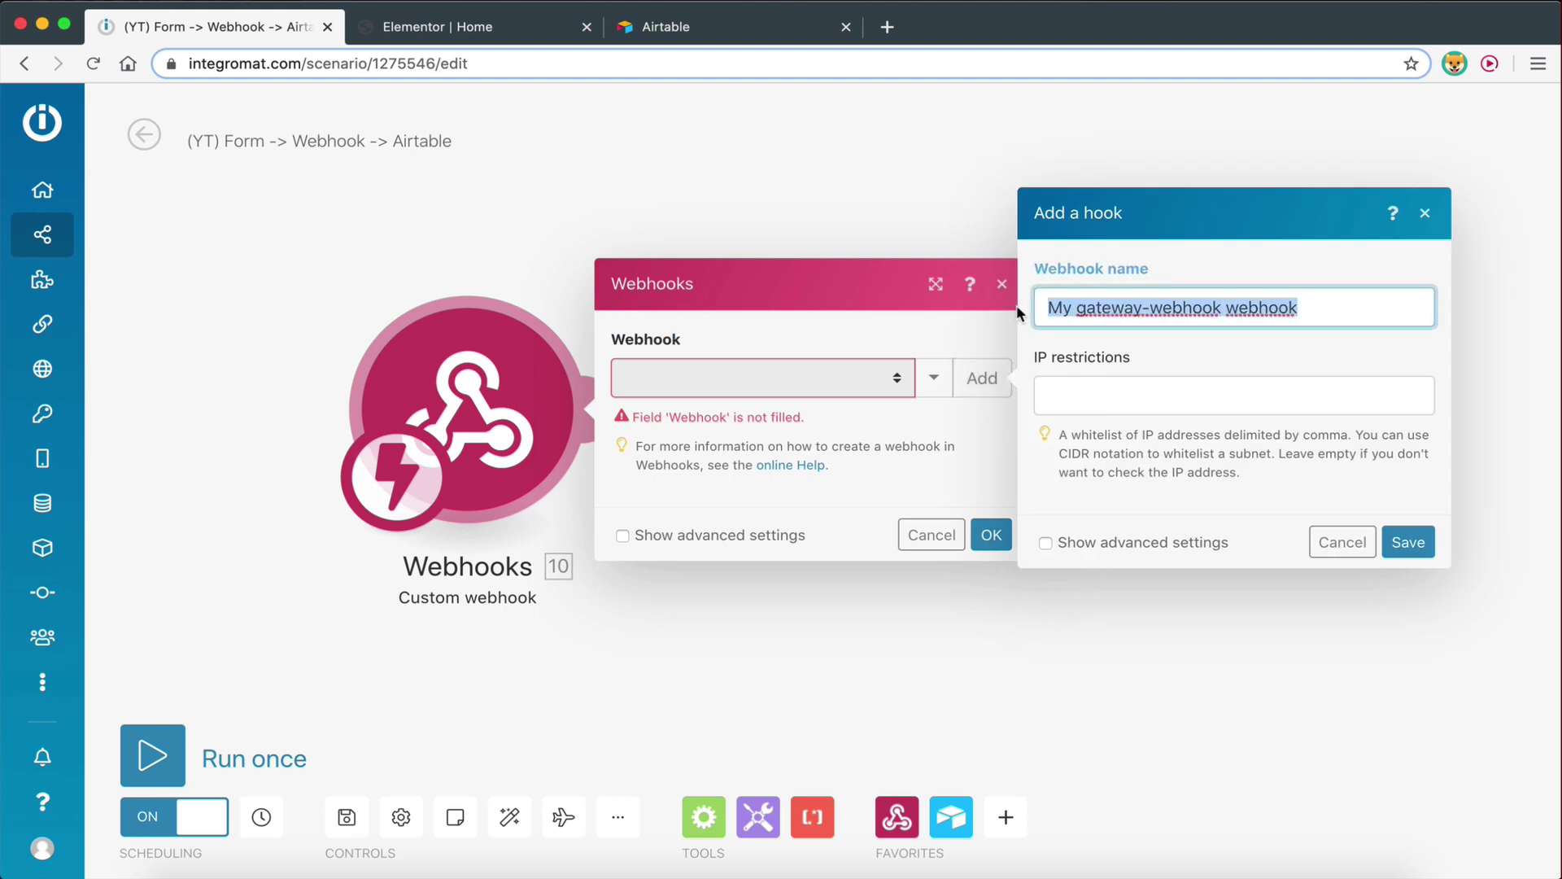
text(Tutorial Webhook 2)
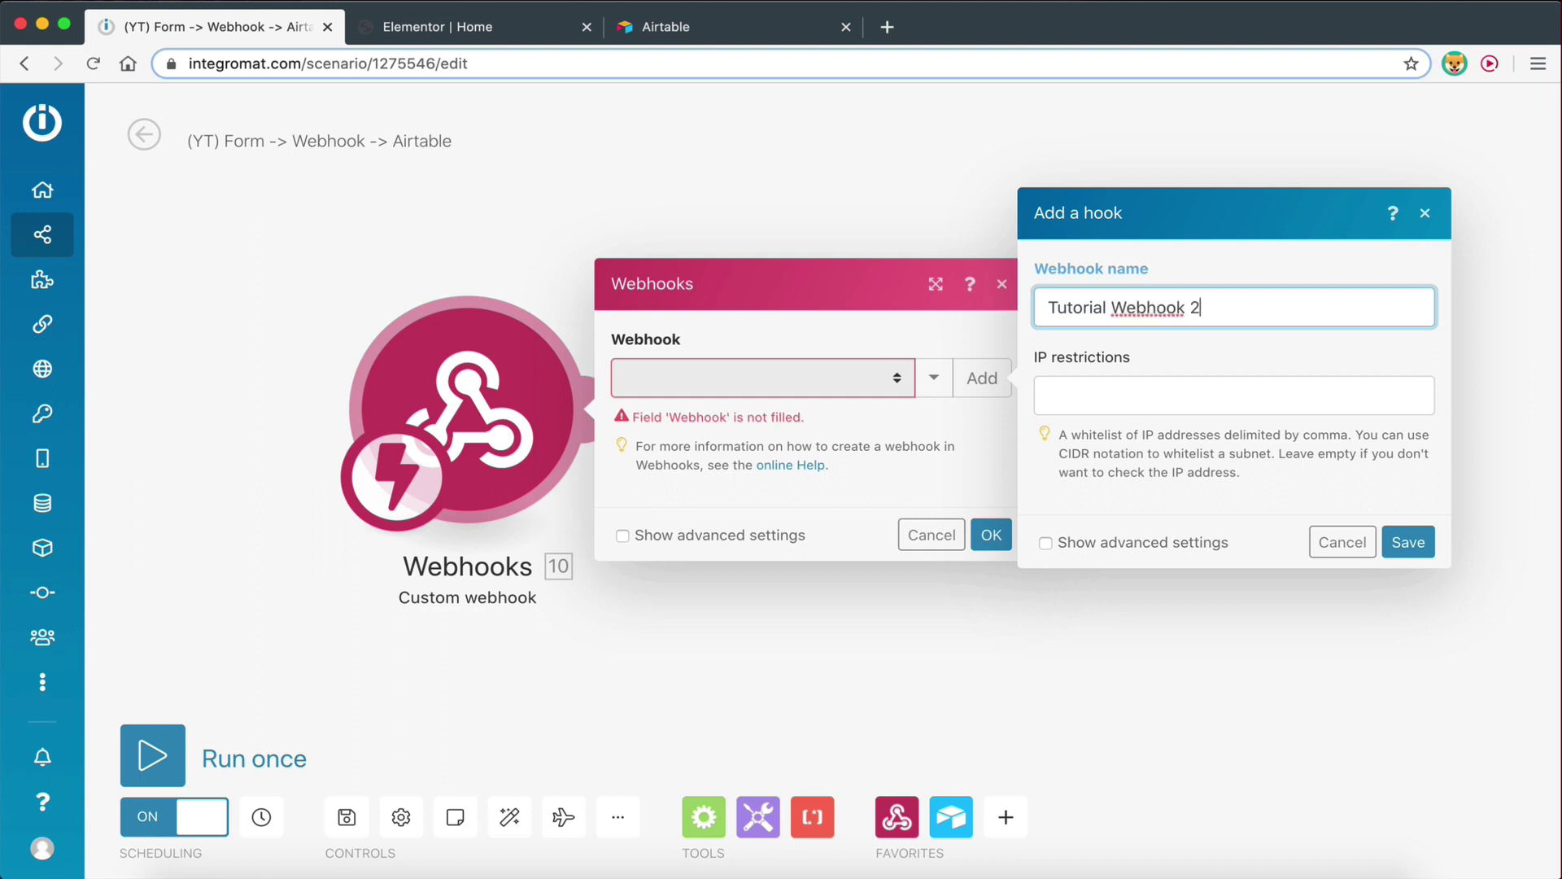
click(1417, 546)
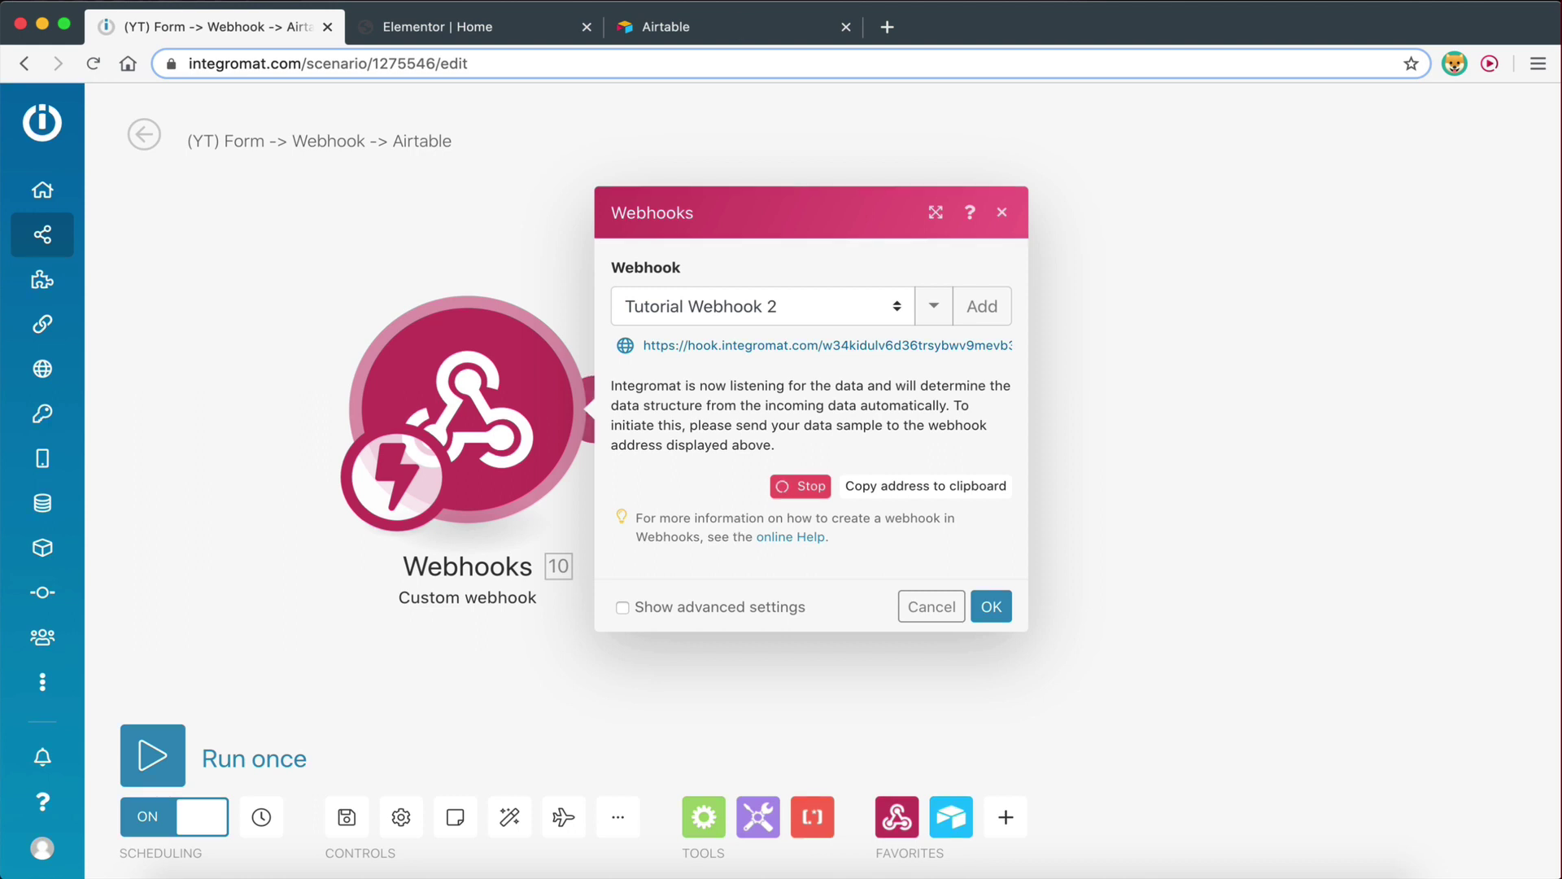
click(484, 31)
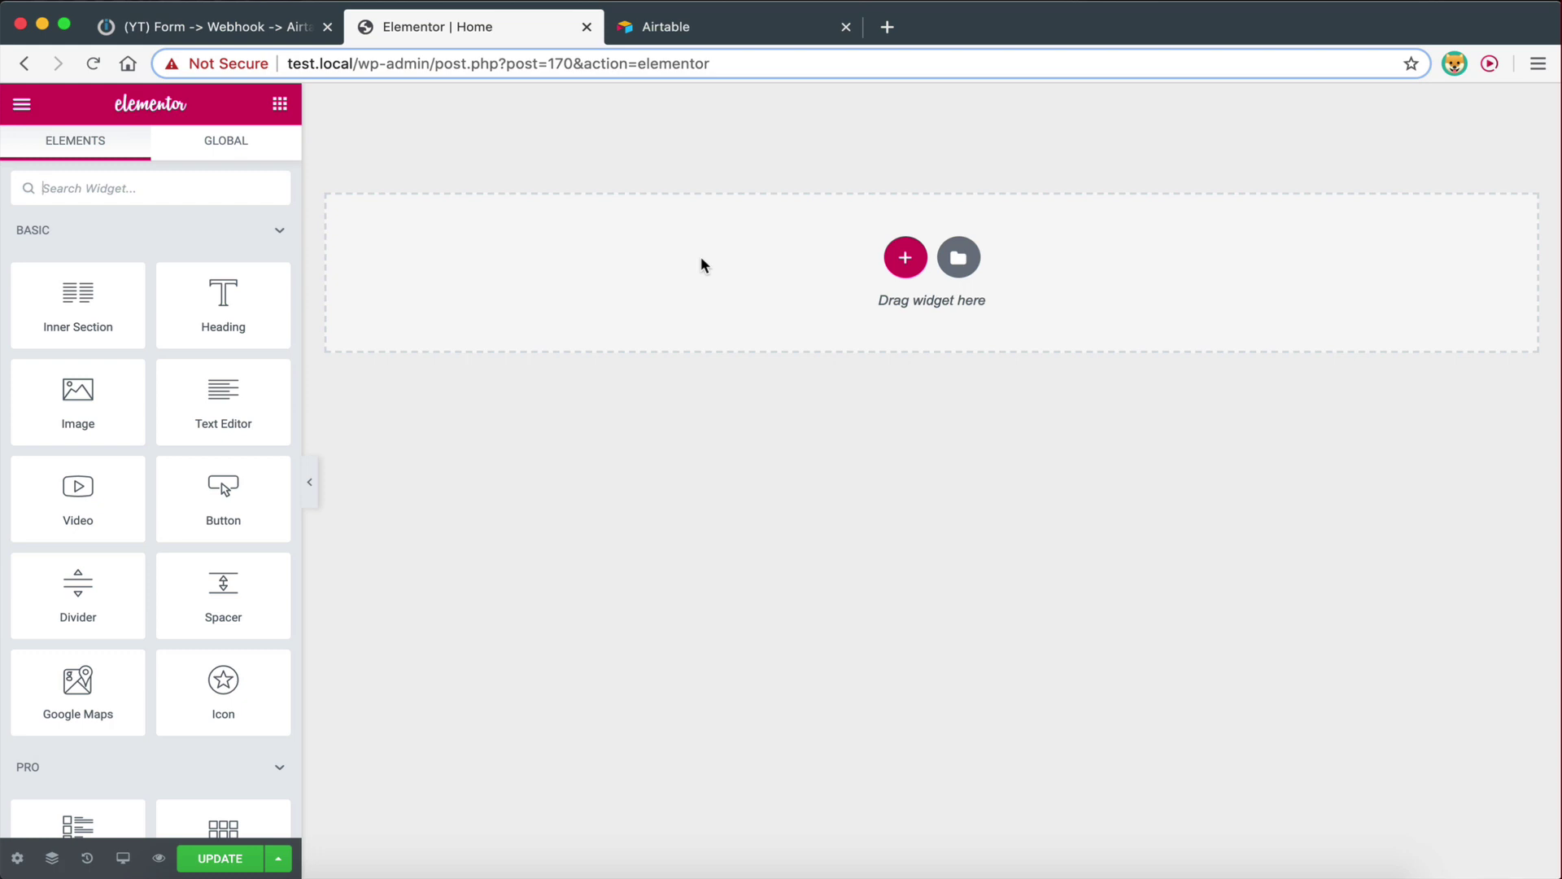
Copy the Tutorial Webhook 2 URL from Integromat to the clipboard
click(261, 25)
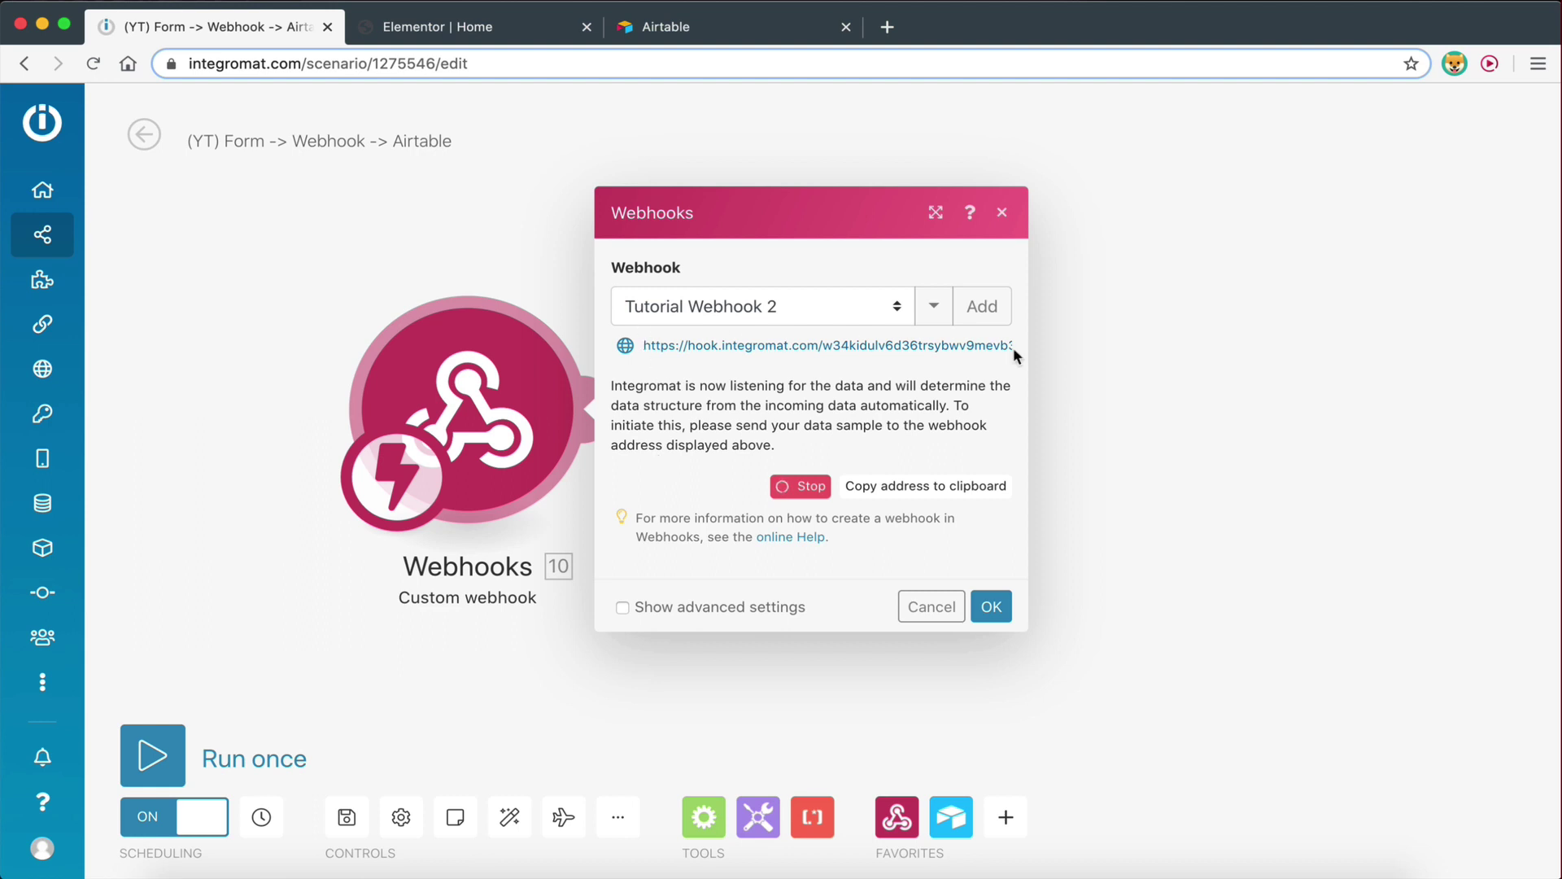
click(679, 348)
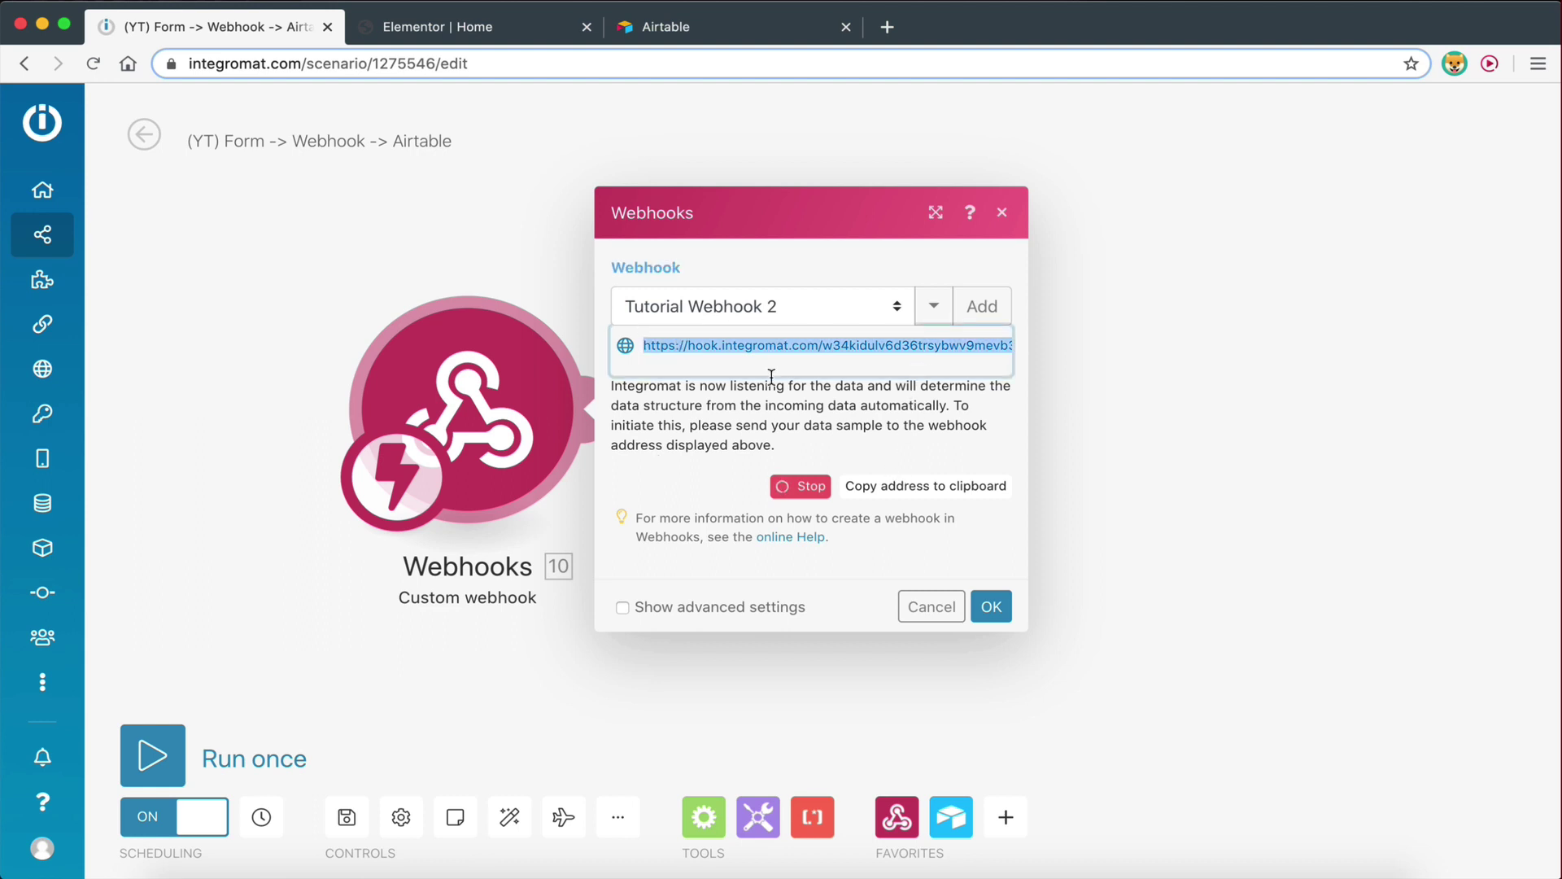
click(914, 492)
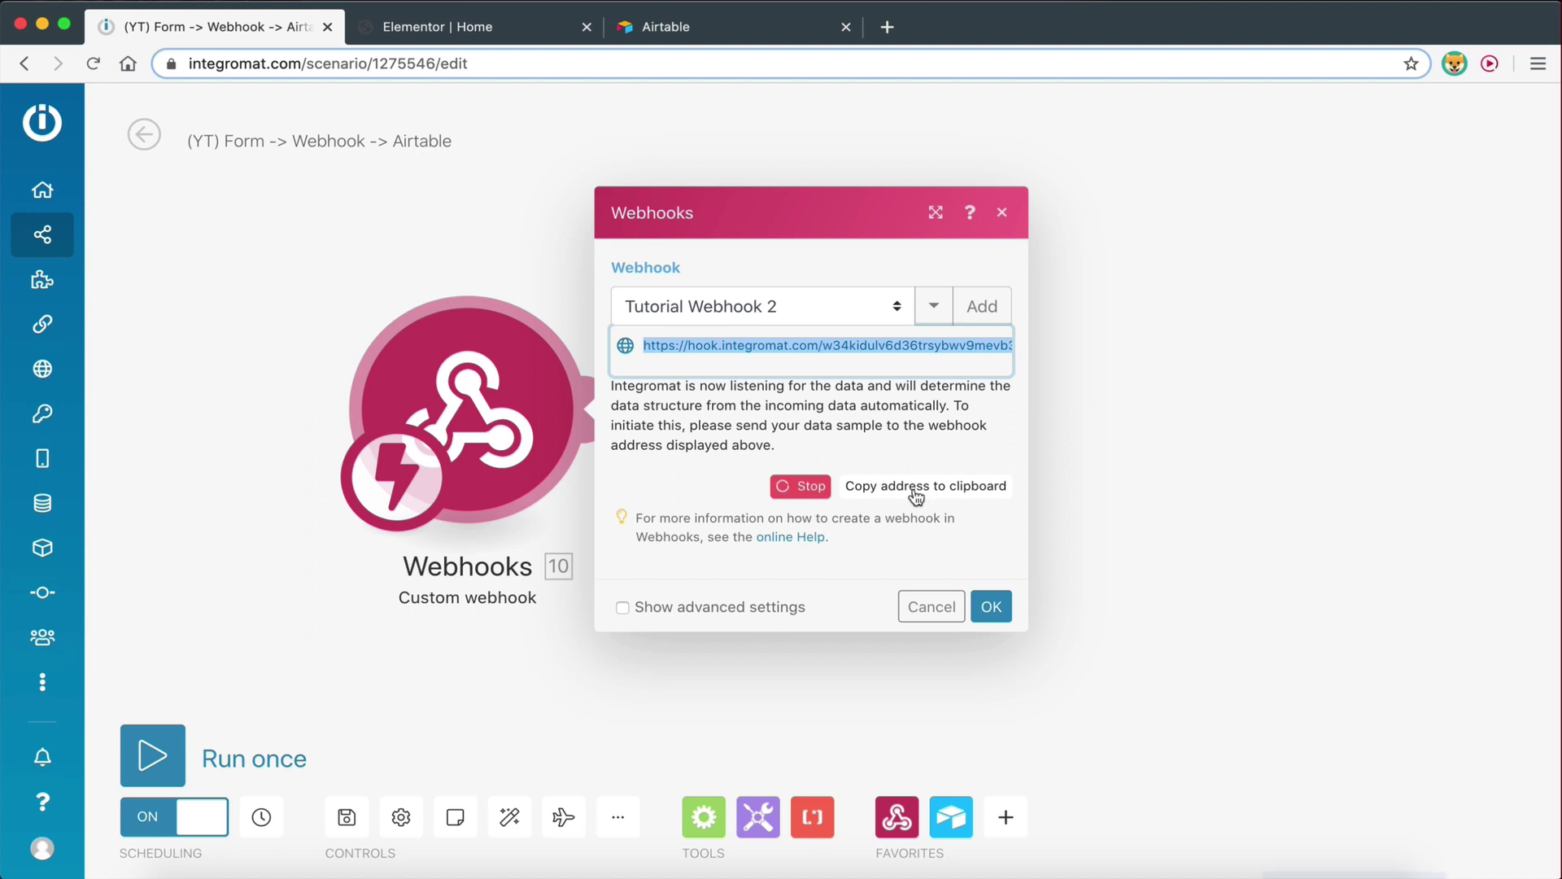
click(458, 37)
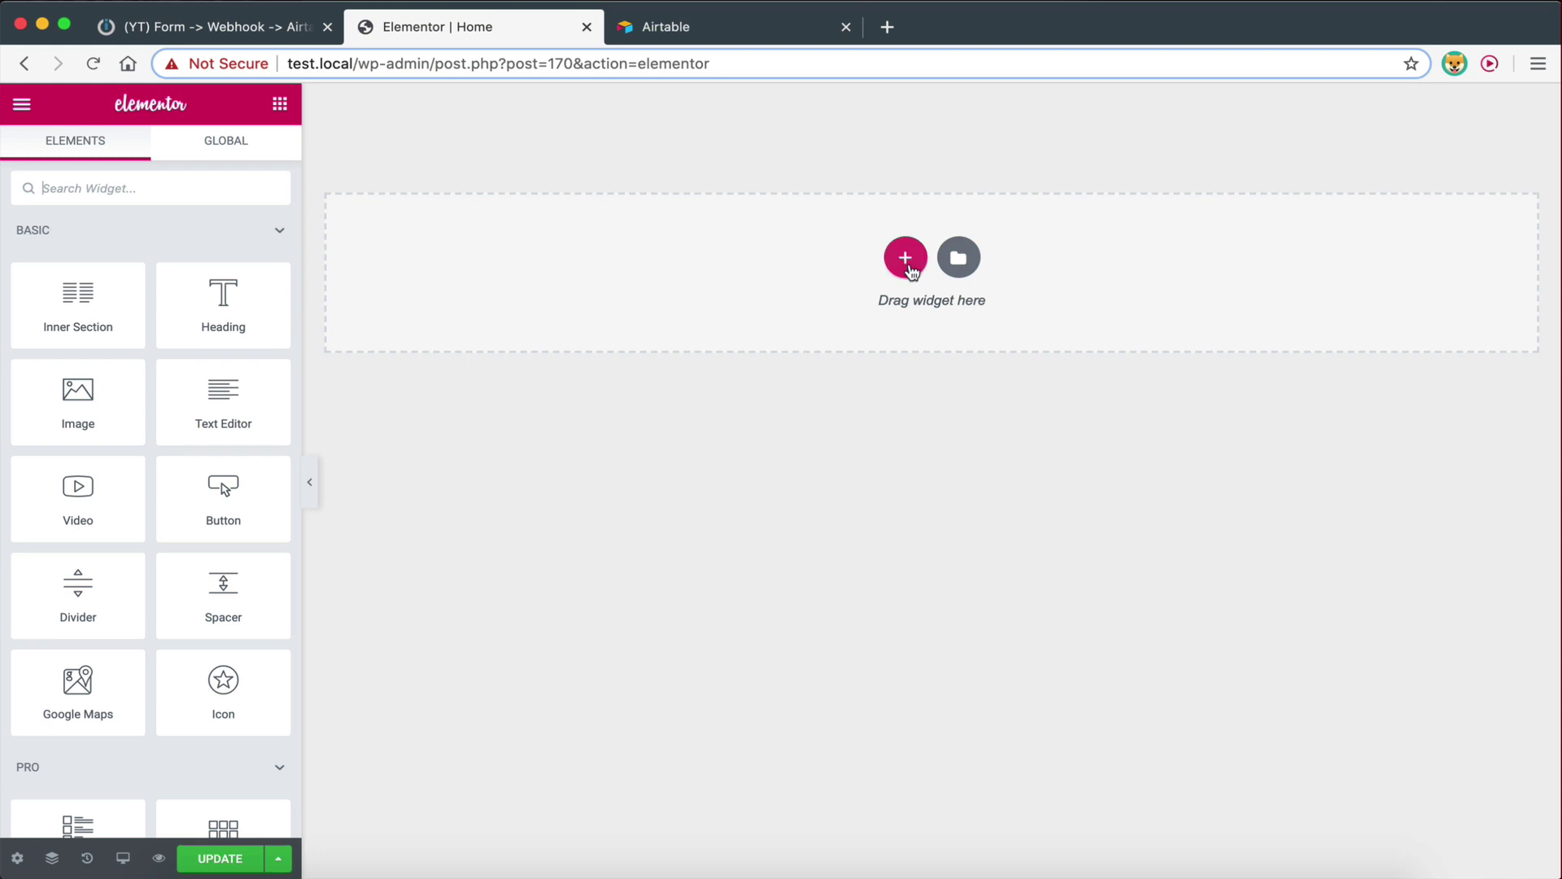
Search widgets for 'form' and drop a Form widget onto the empty page section
click(161, 192)
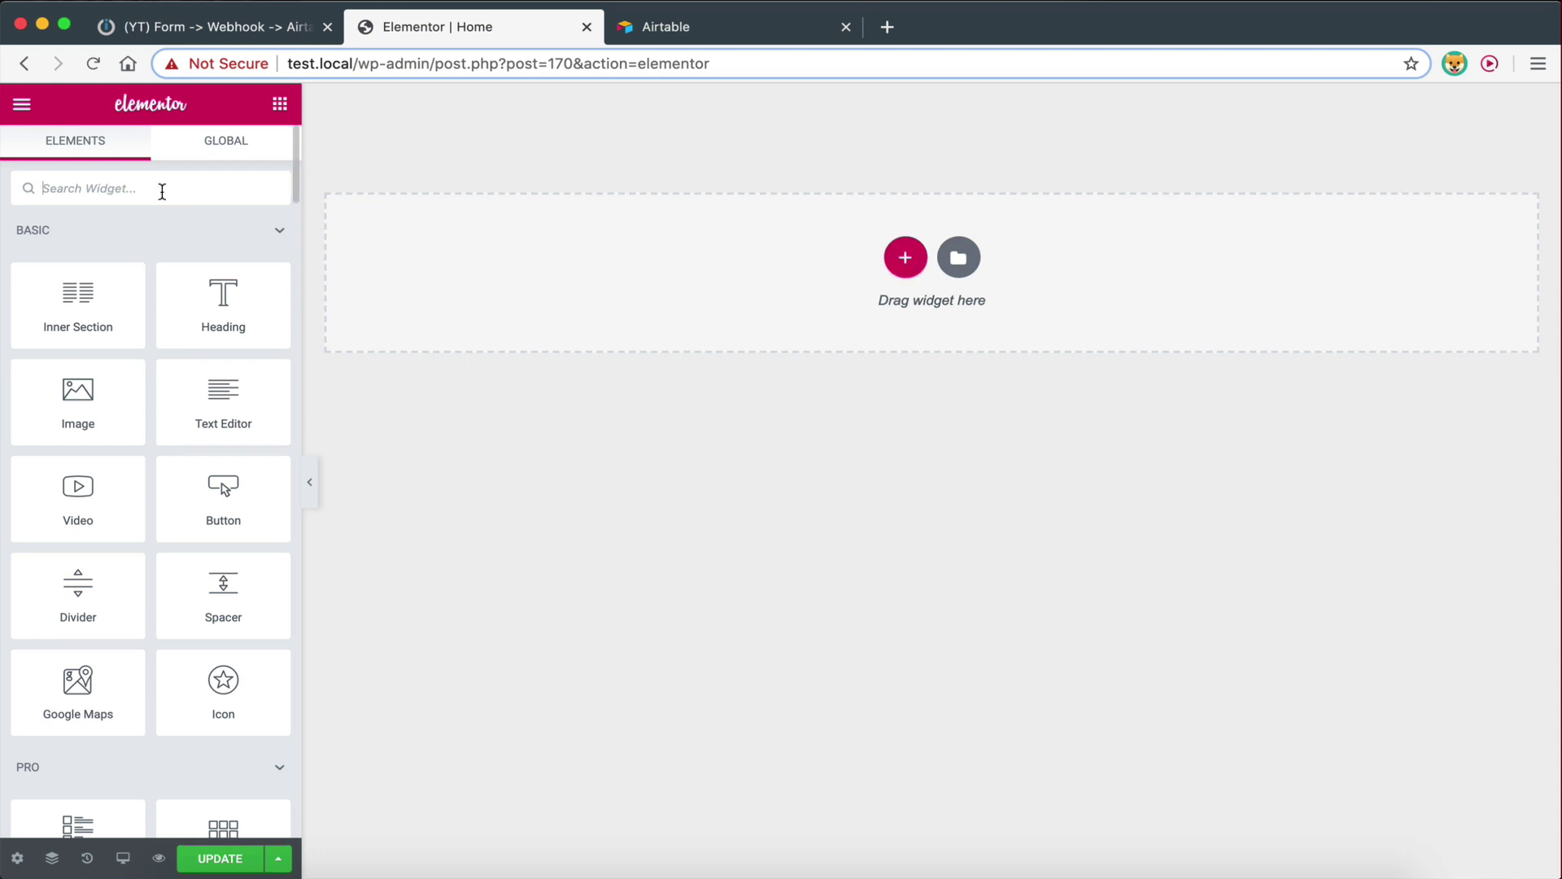
text(form)
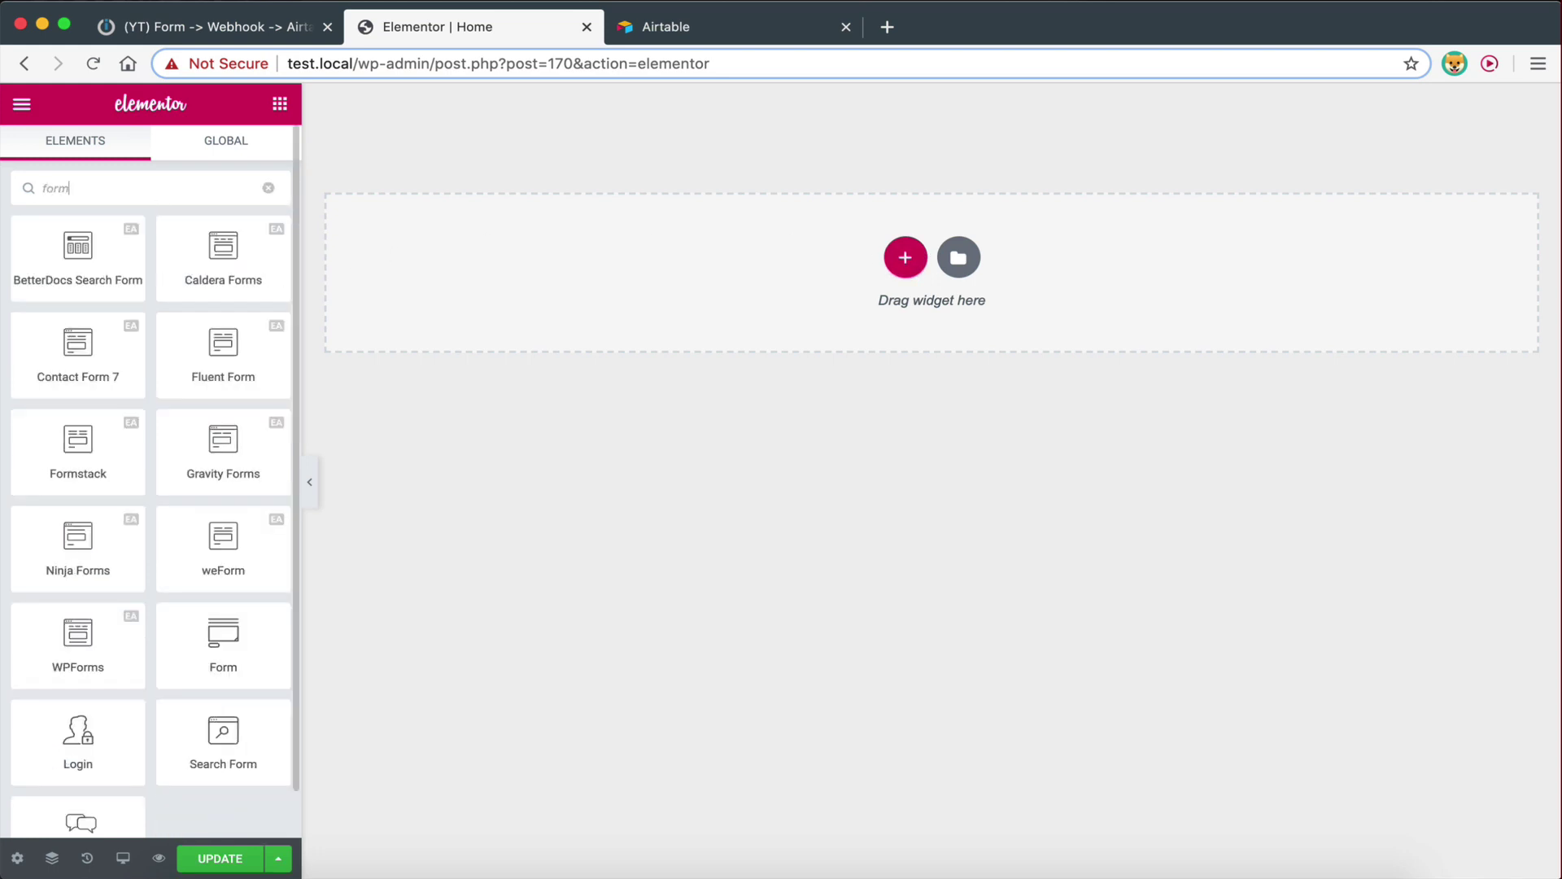
scroll(223, 427, down, 1)
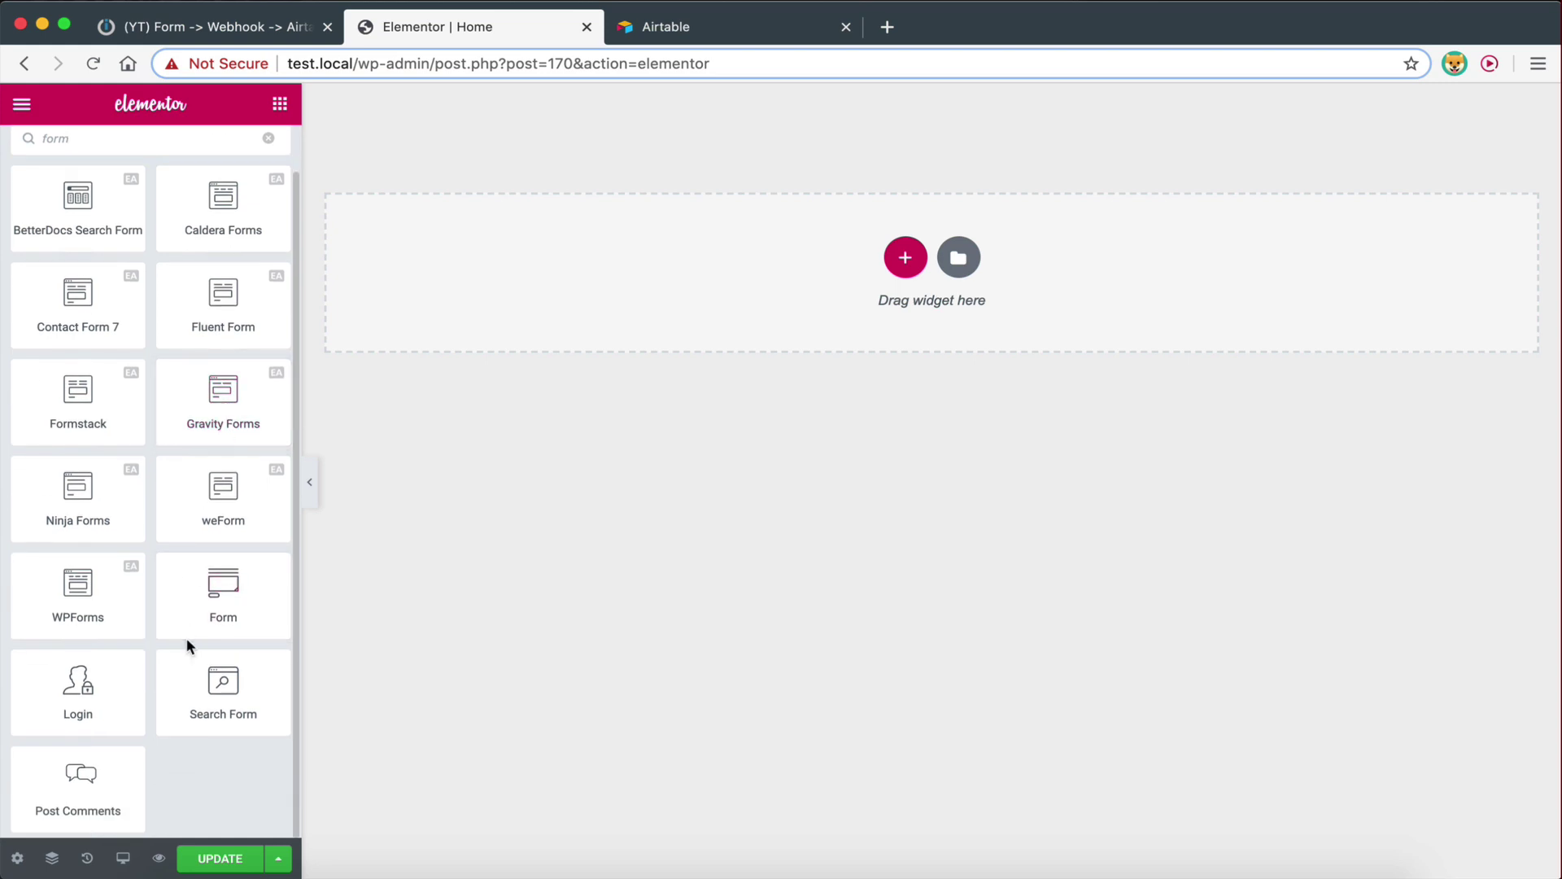
drag(220, 599, 819, 242)
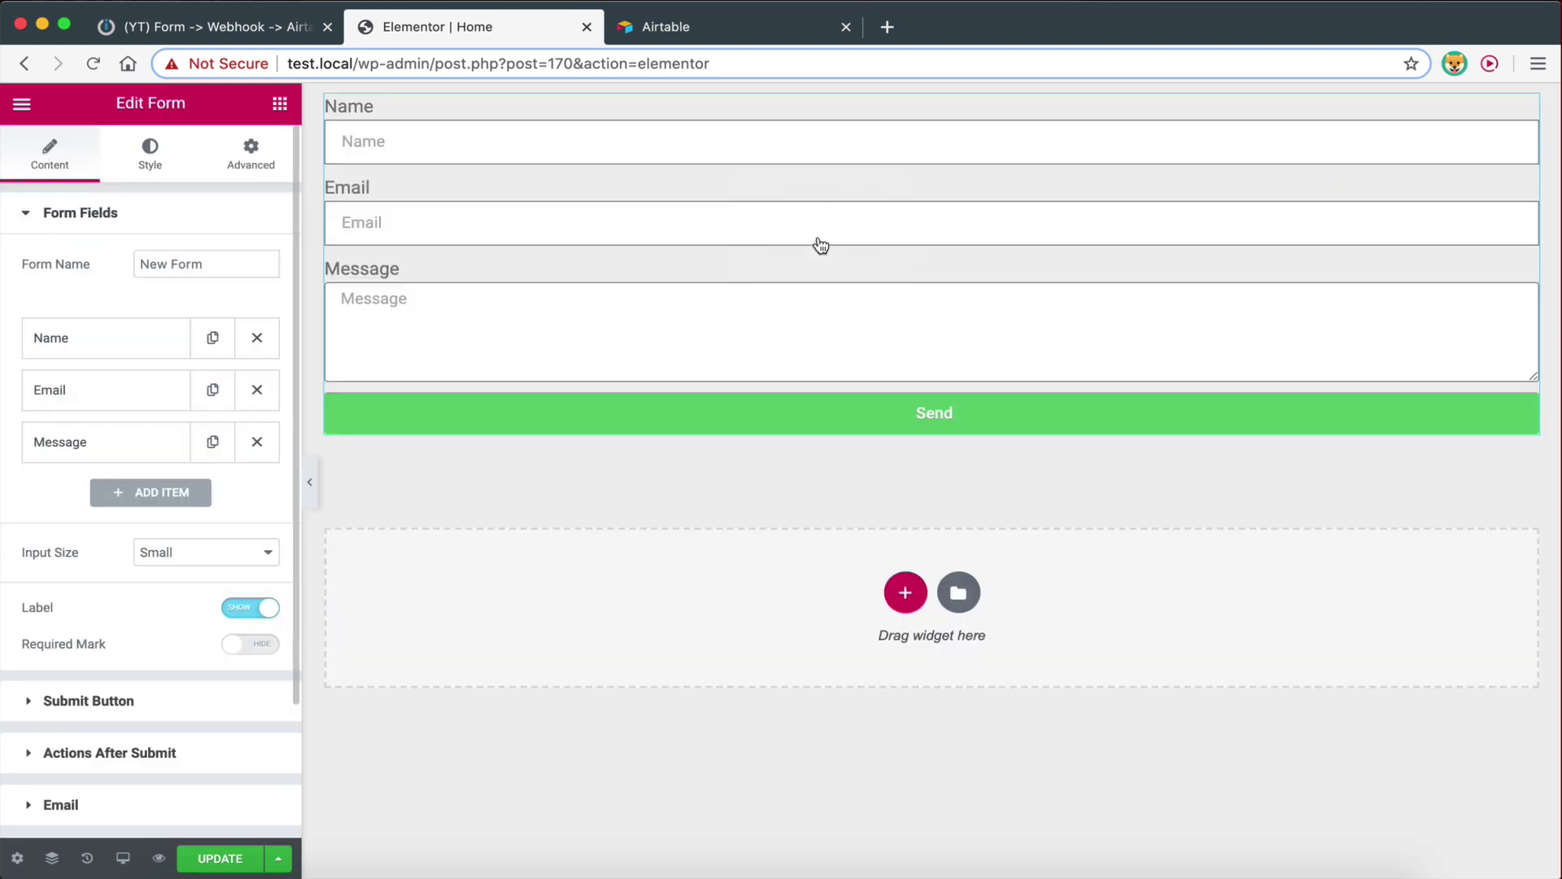
click(154, 175)
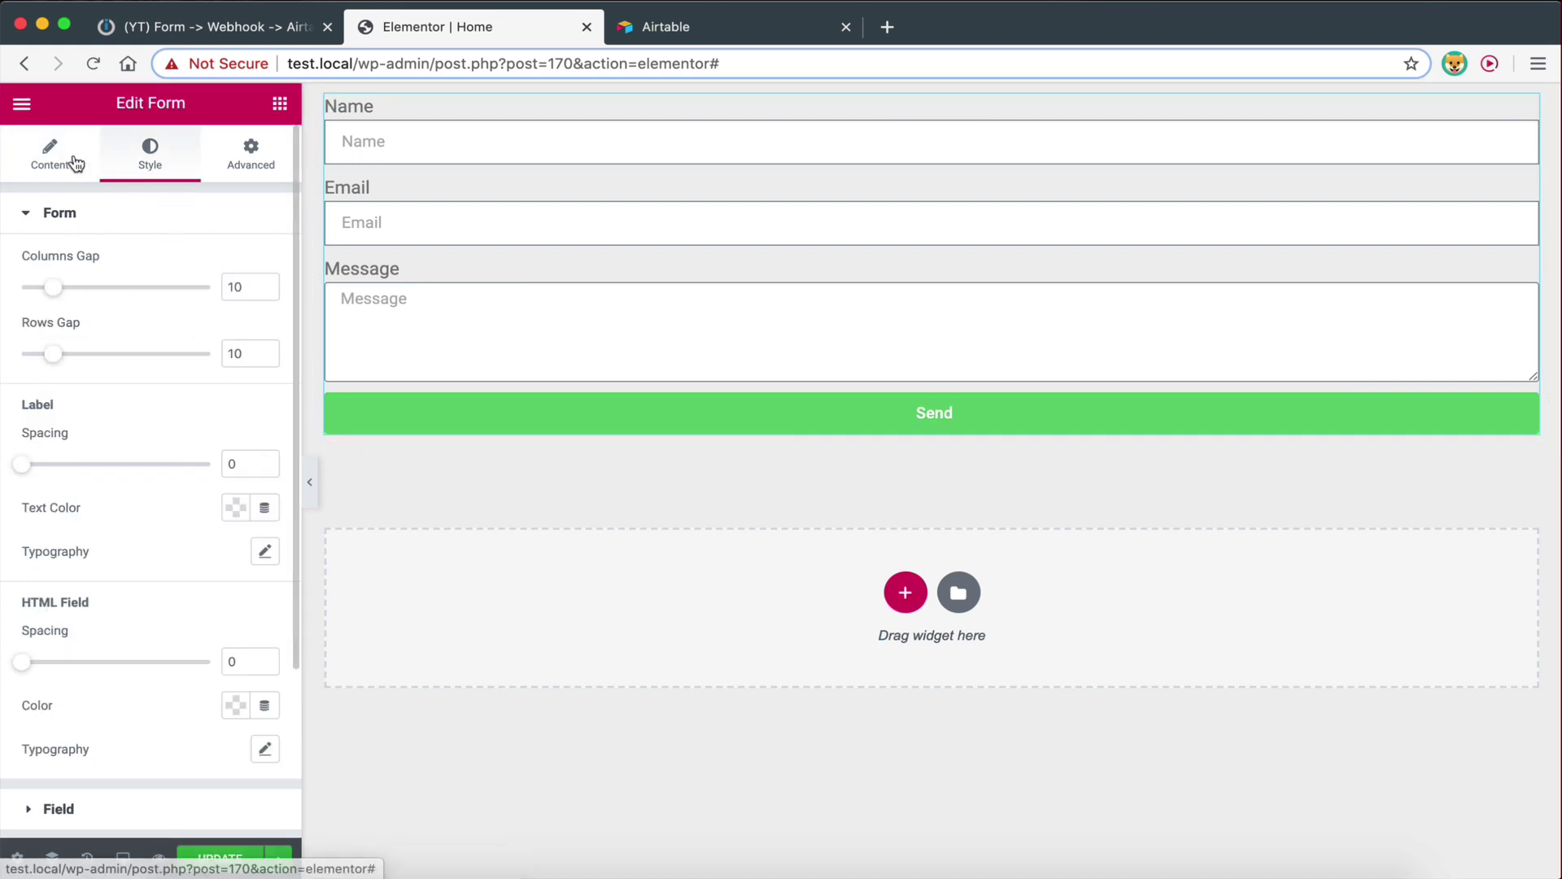
click(75, 164)
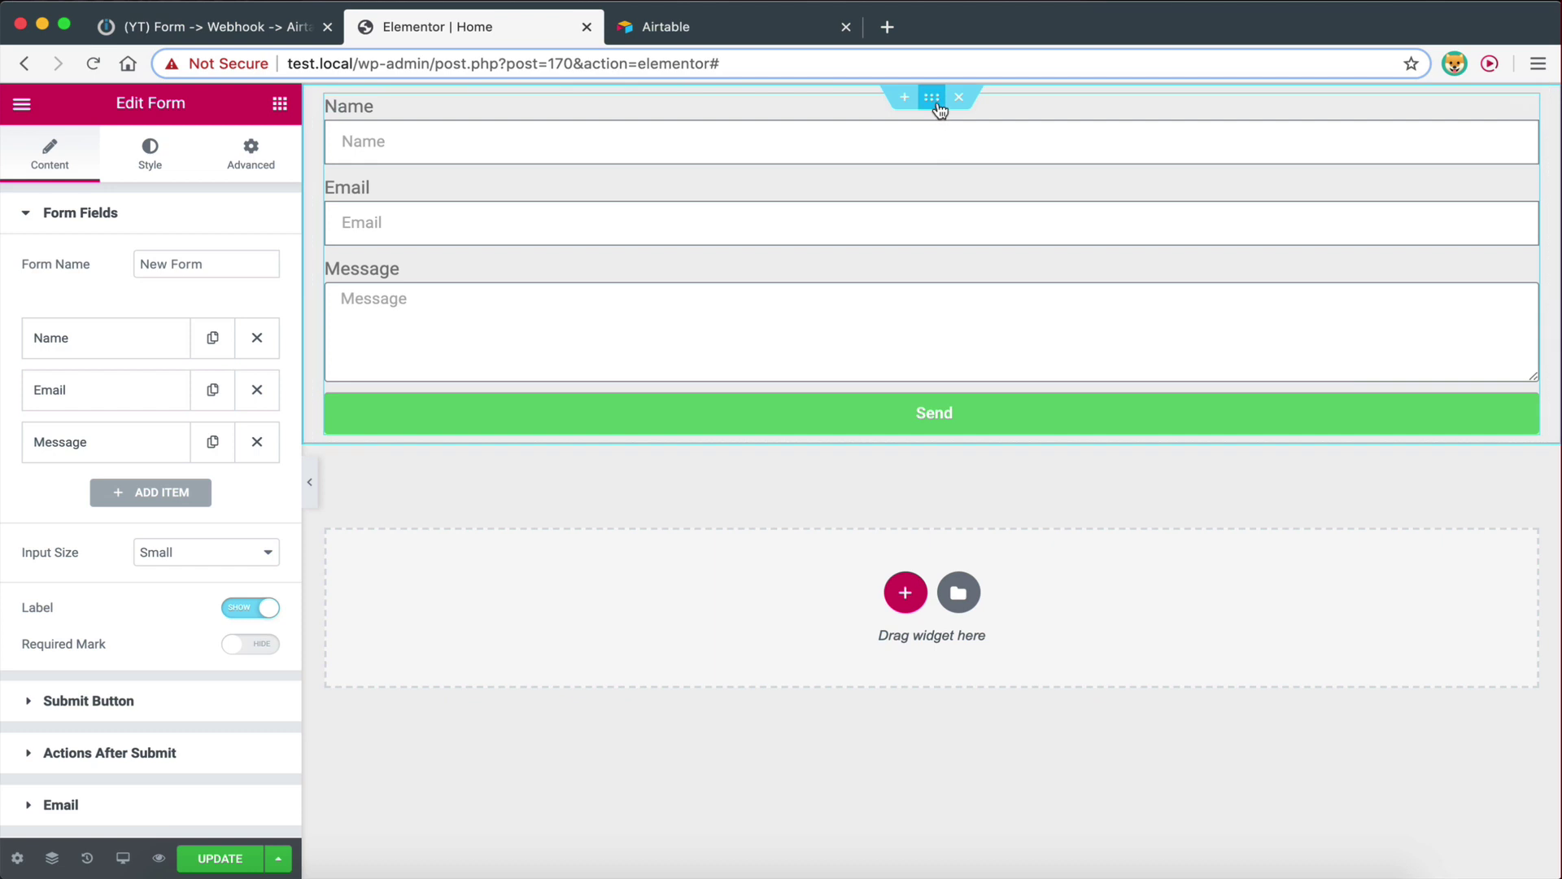
Set the form section's boxed content width to 797
click(937, 104)
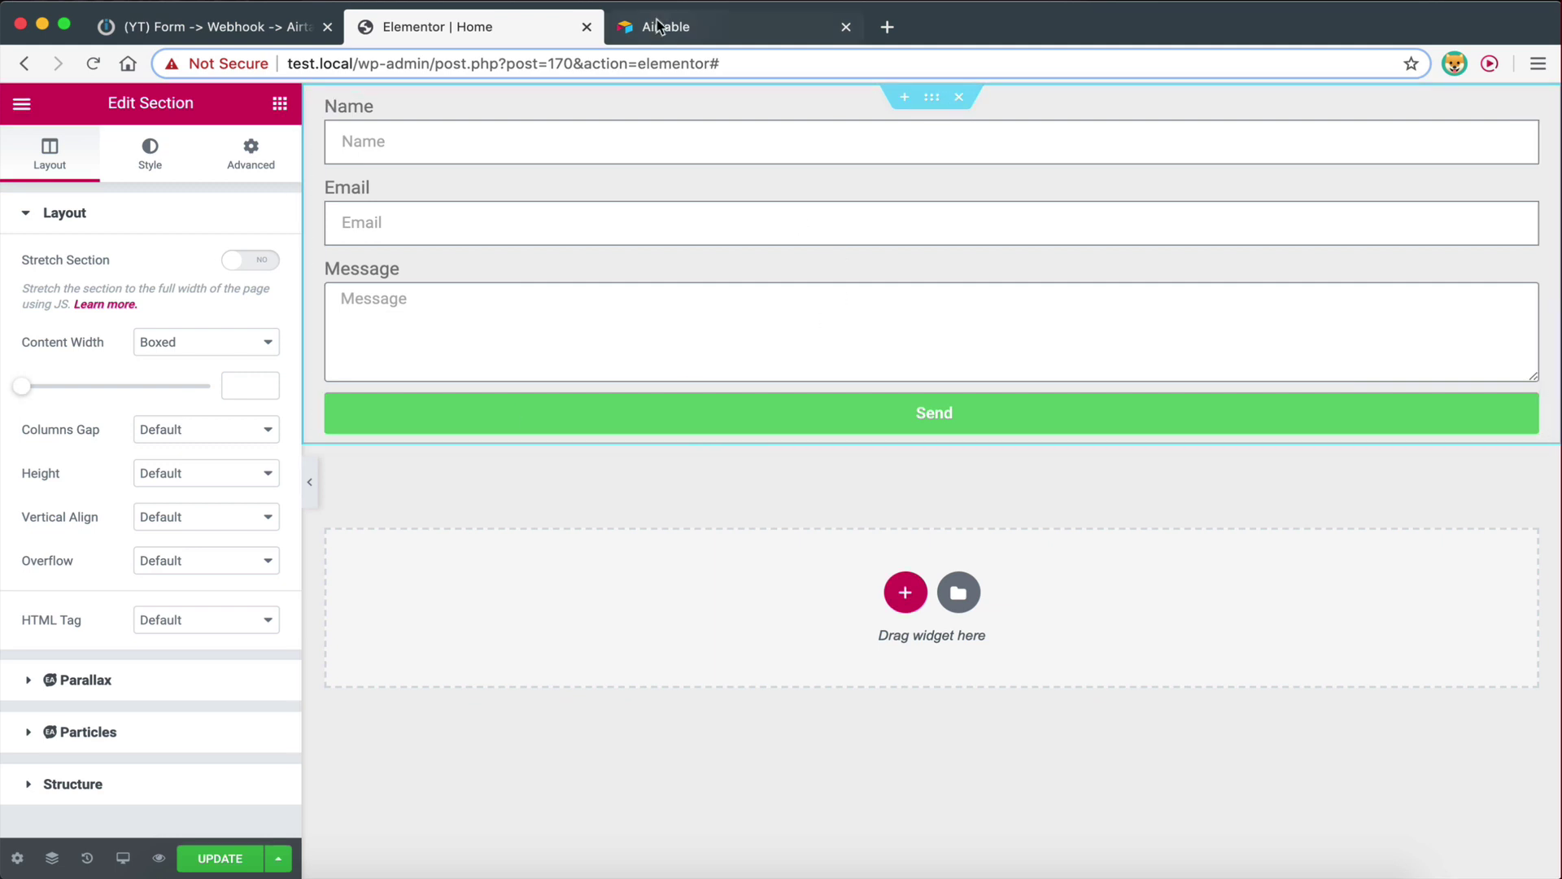
drag(32, 397, 73, 401)
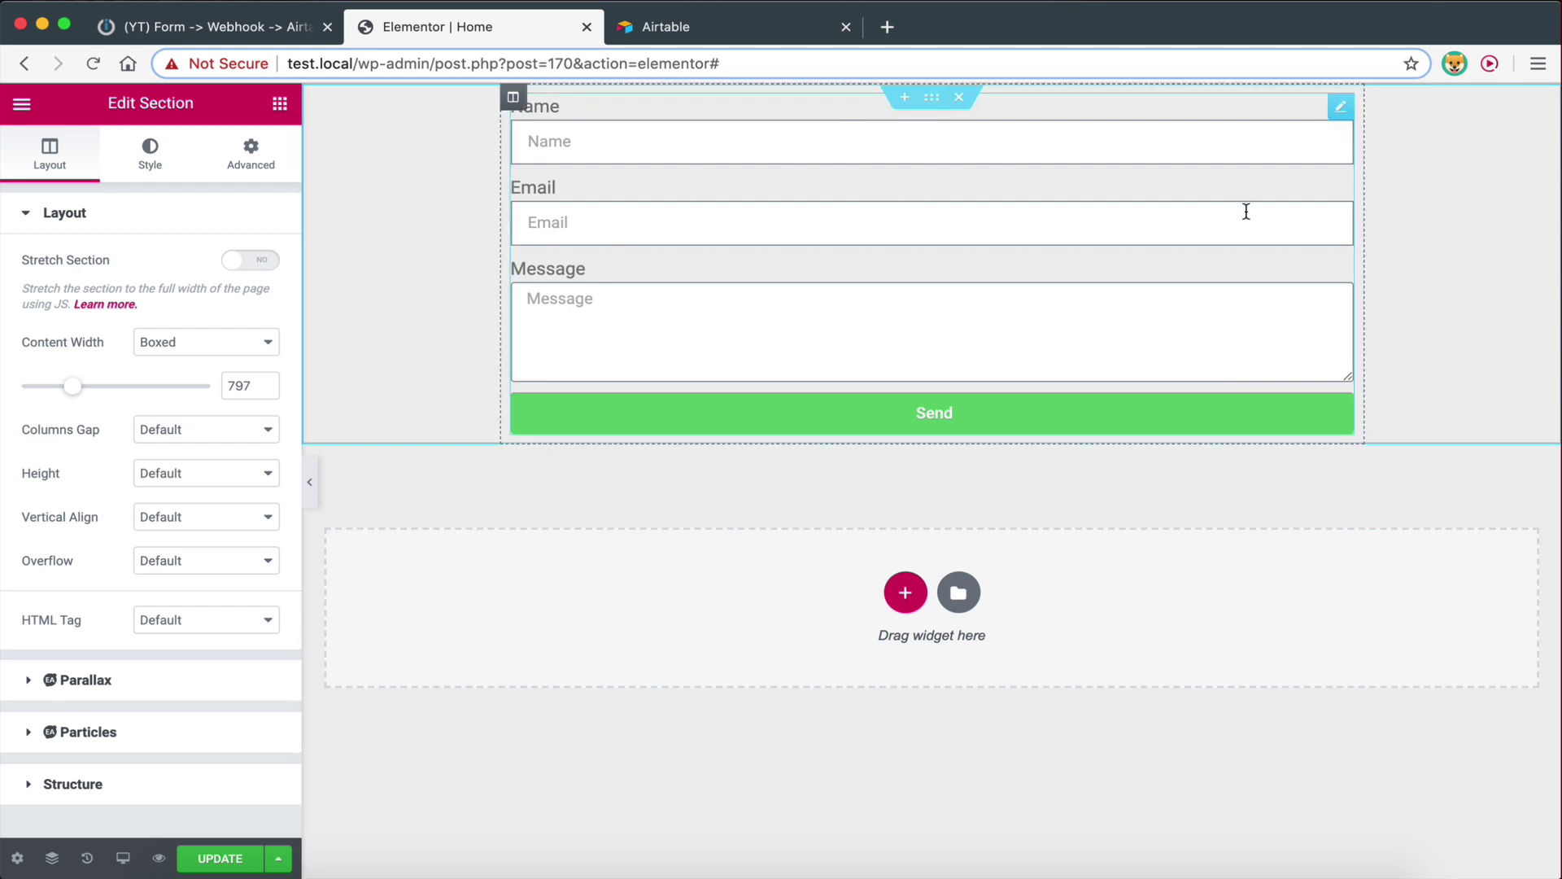
click(1341, 114)
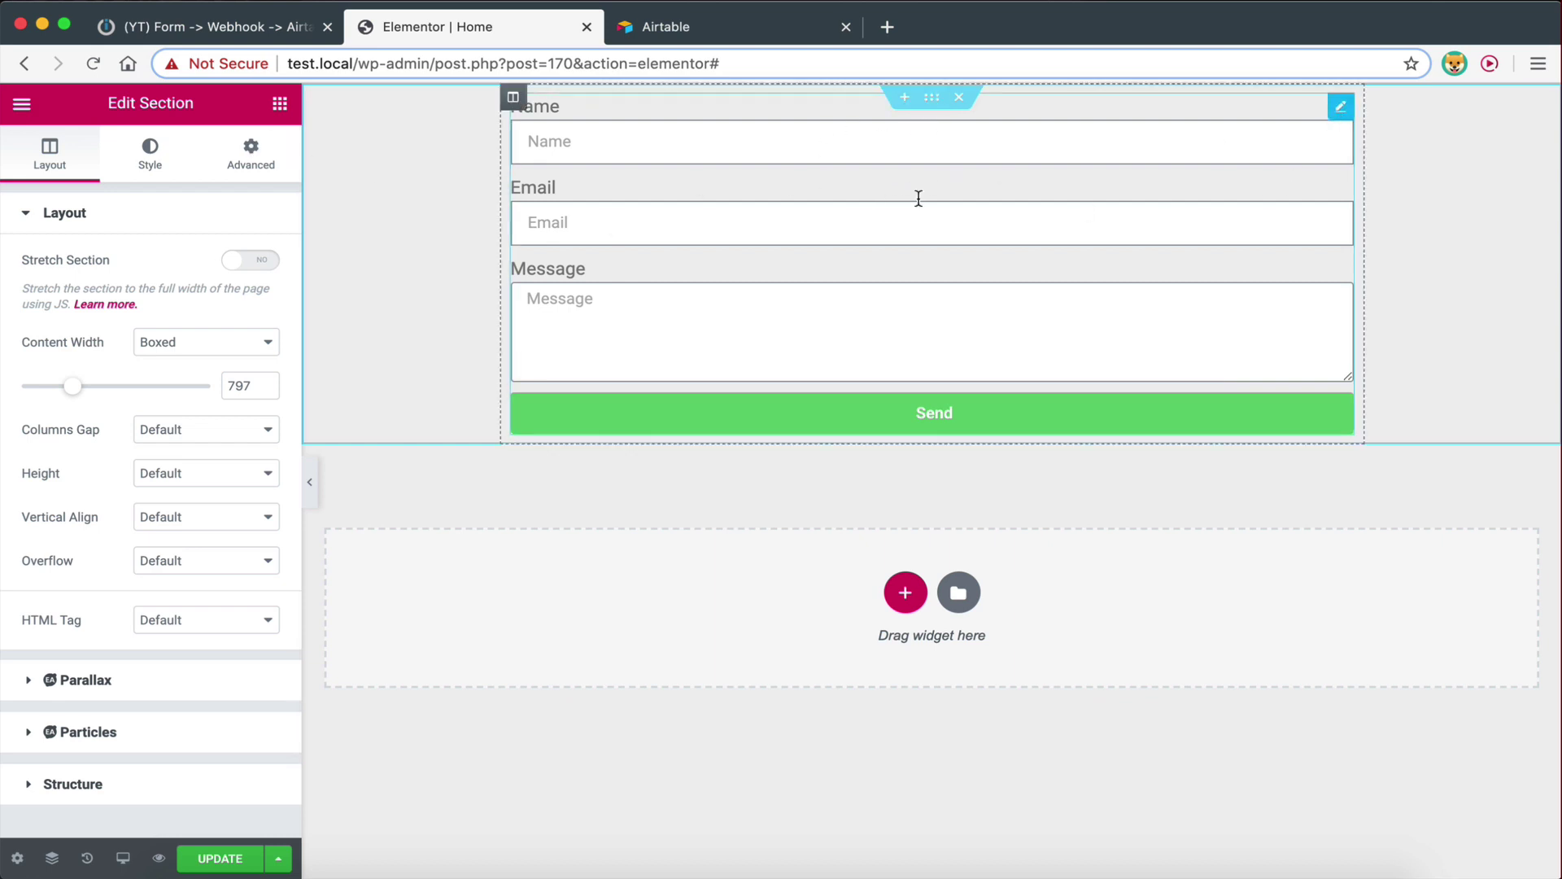
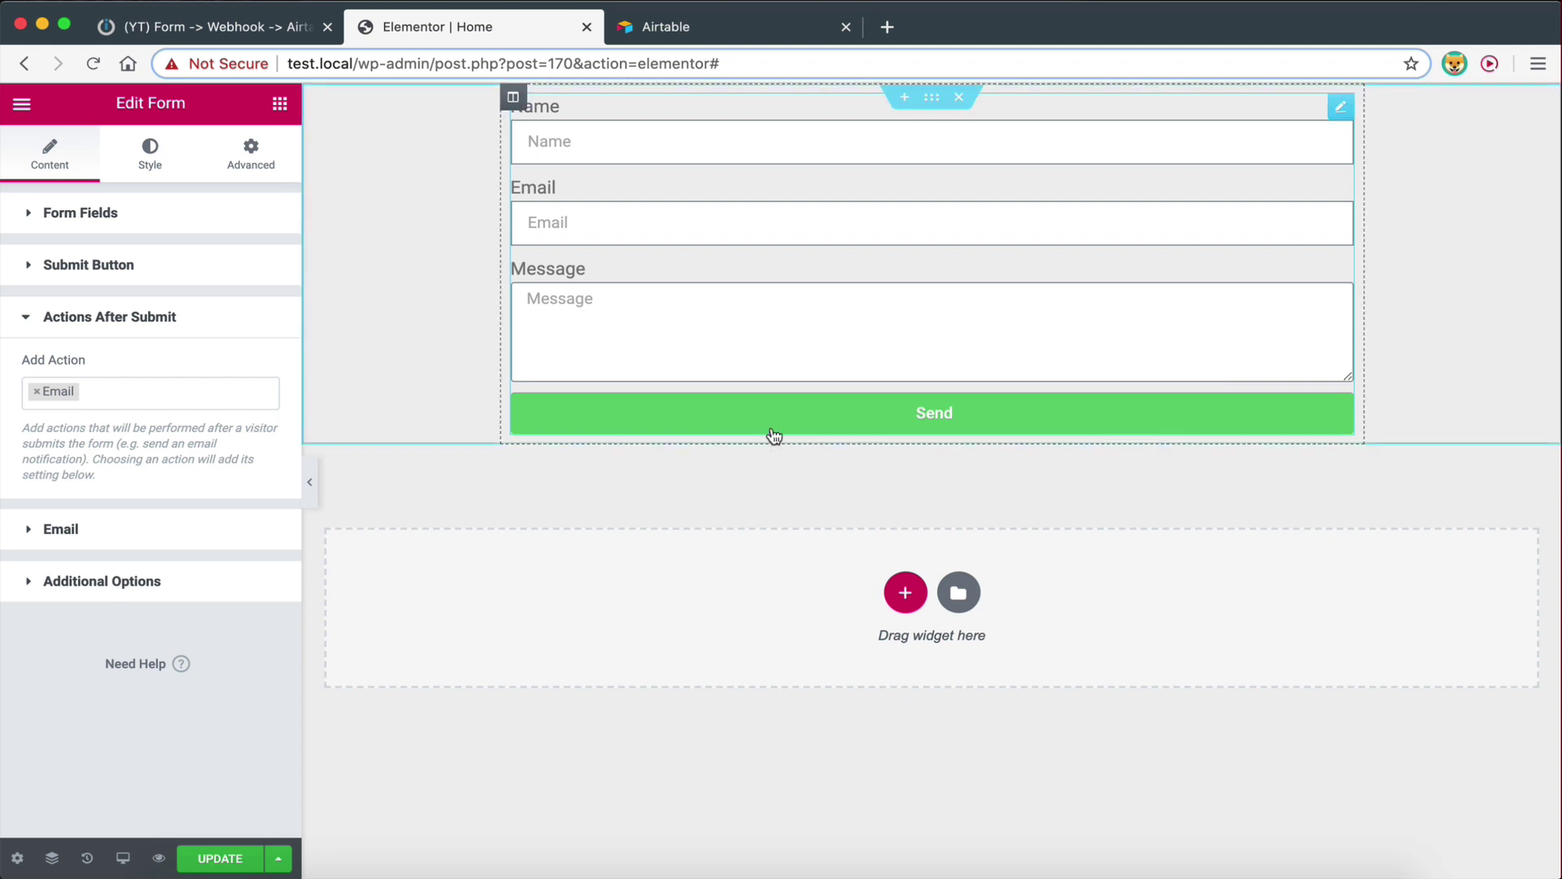
Swap the form's Email after-submit action for Webhook and expand the Webhook settings
click(99, 391)
key(BackSpace)
click(121, 374)
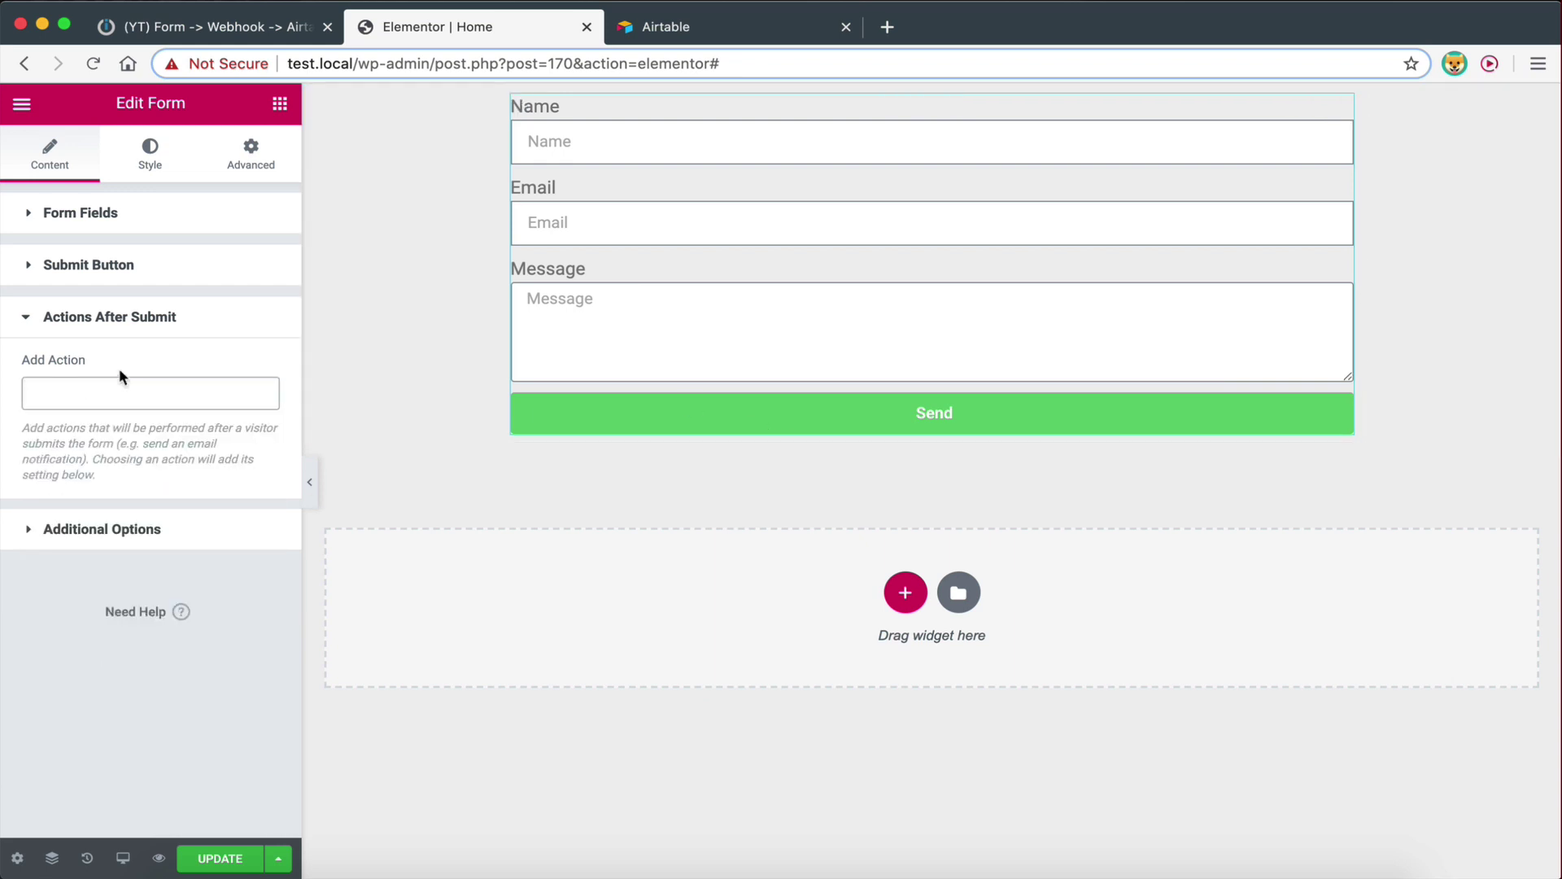
click(49, 391)
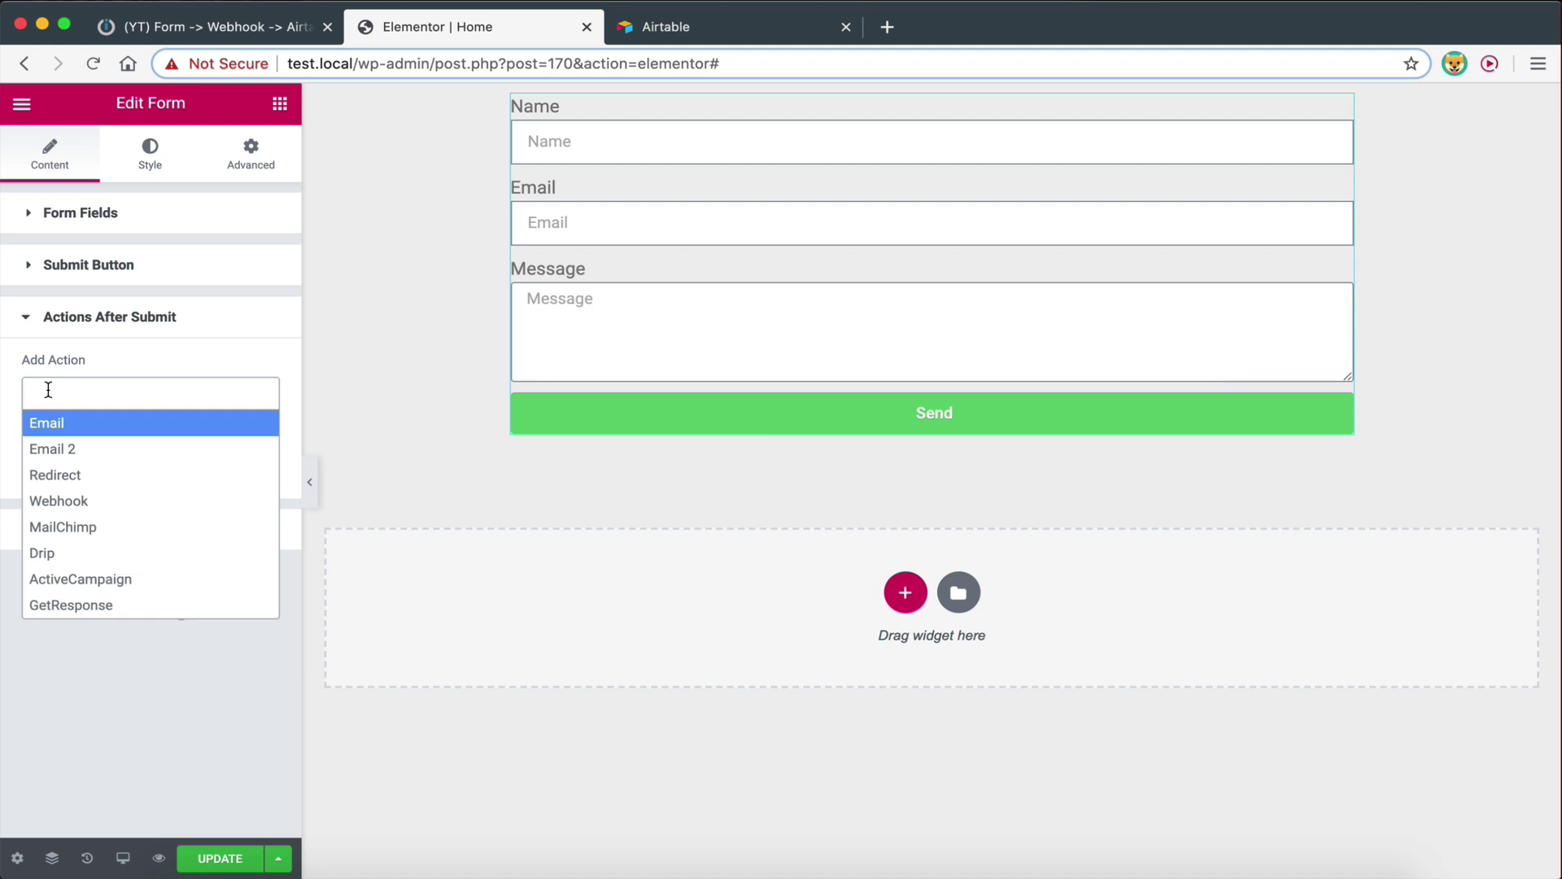
click(52, 421)
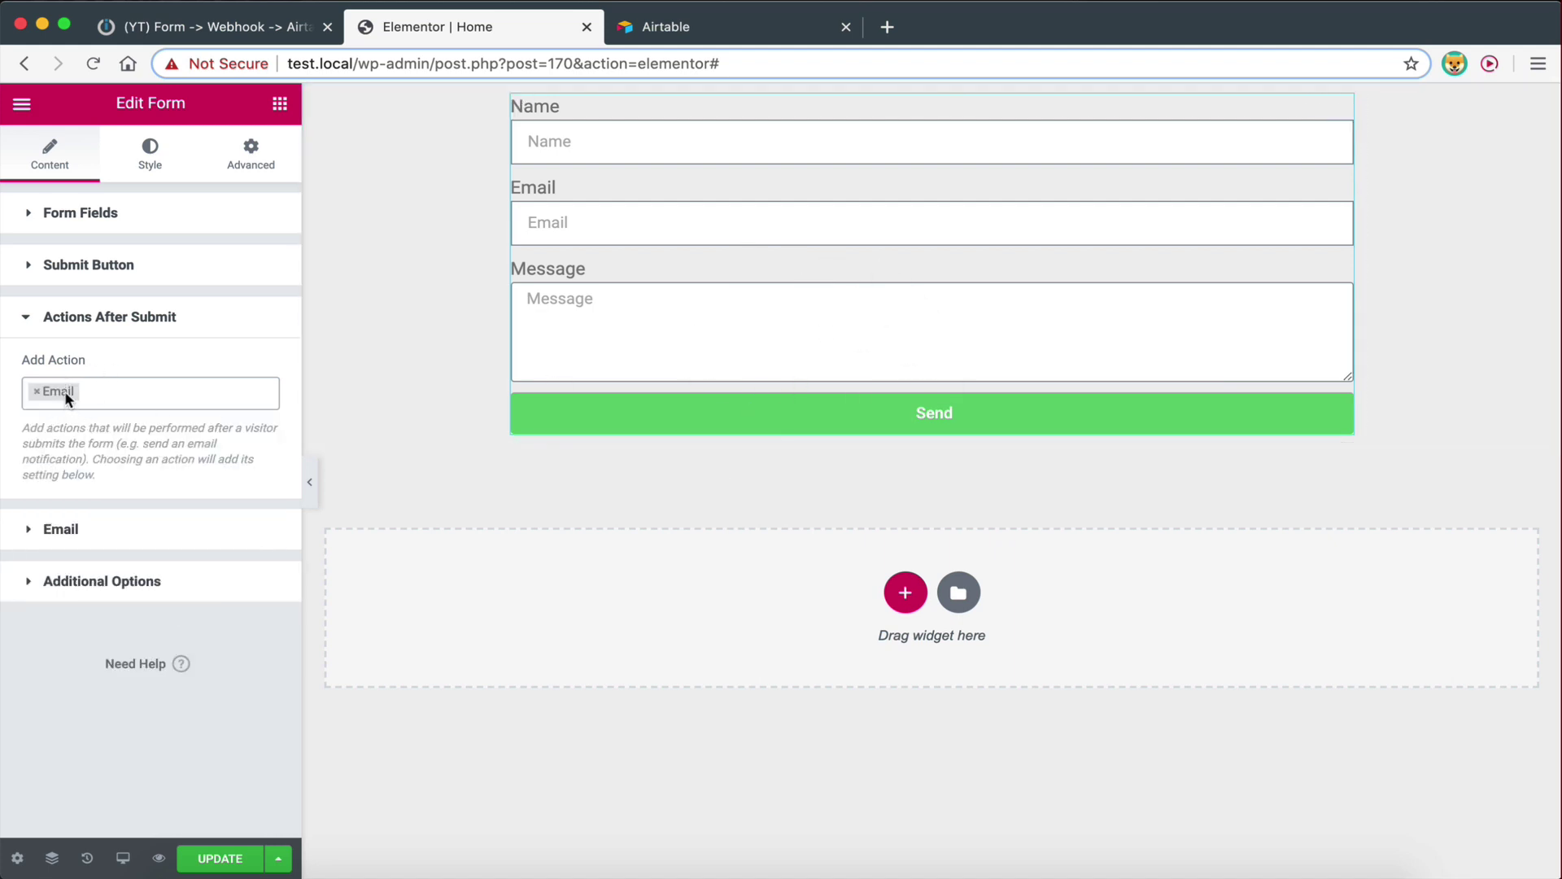
click(116, 393)
key(BackSpace)
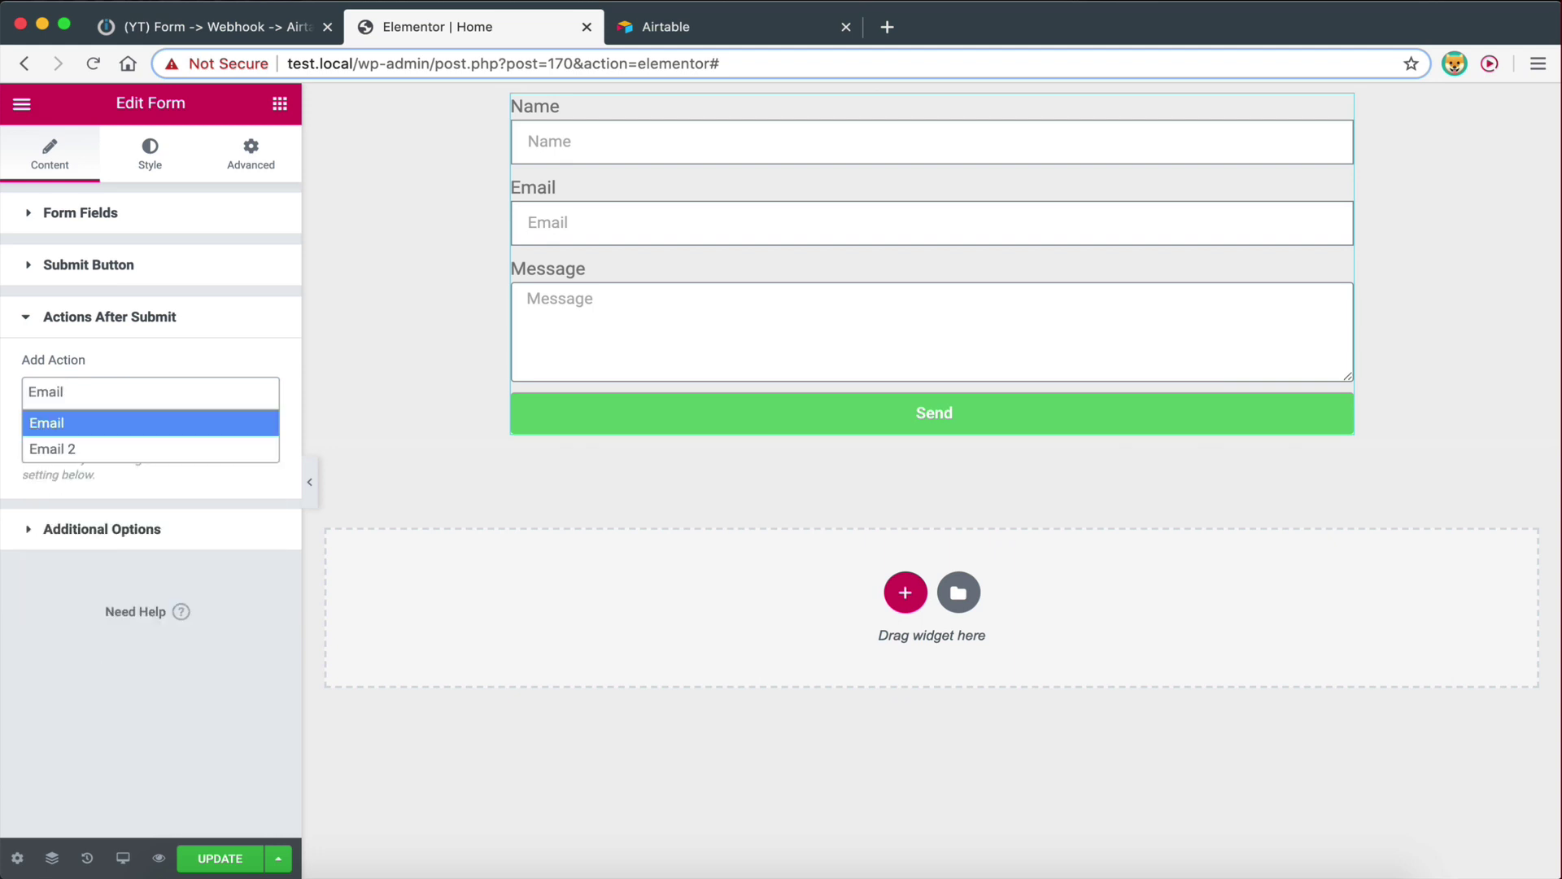
click(149, 374)
click(40, 395)
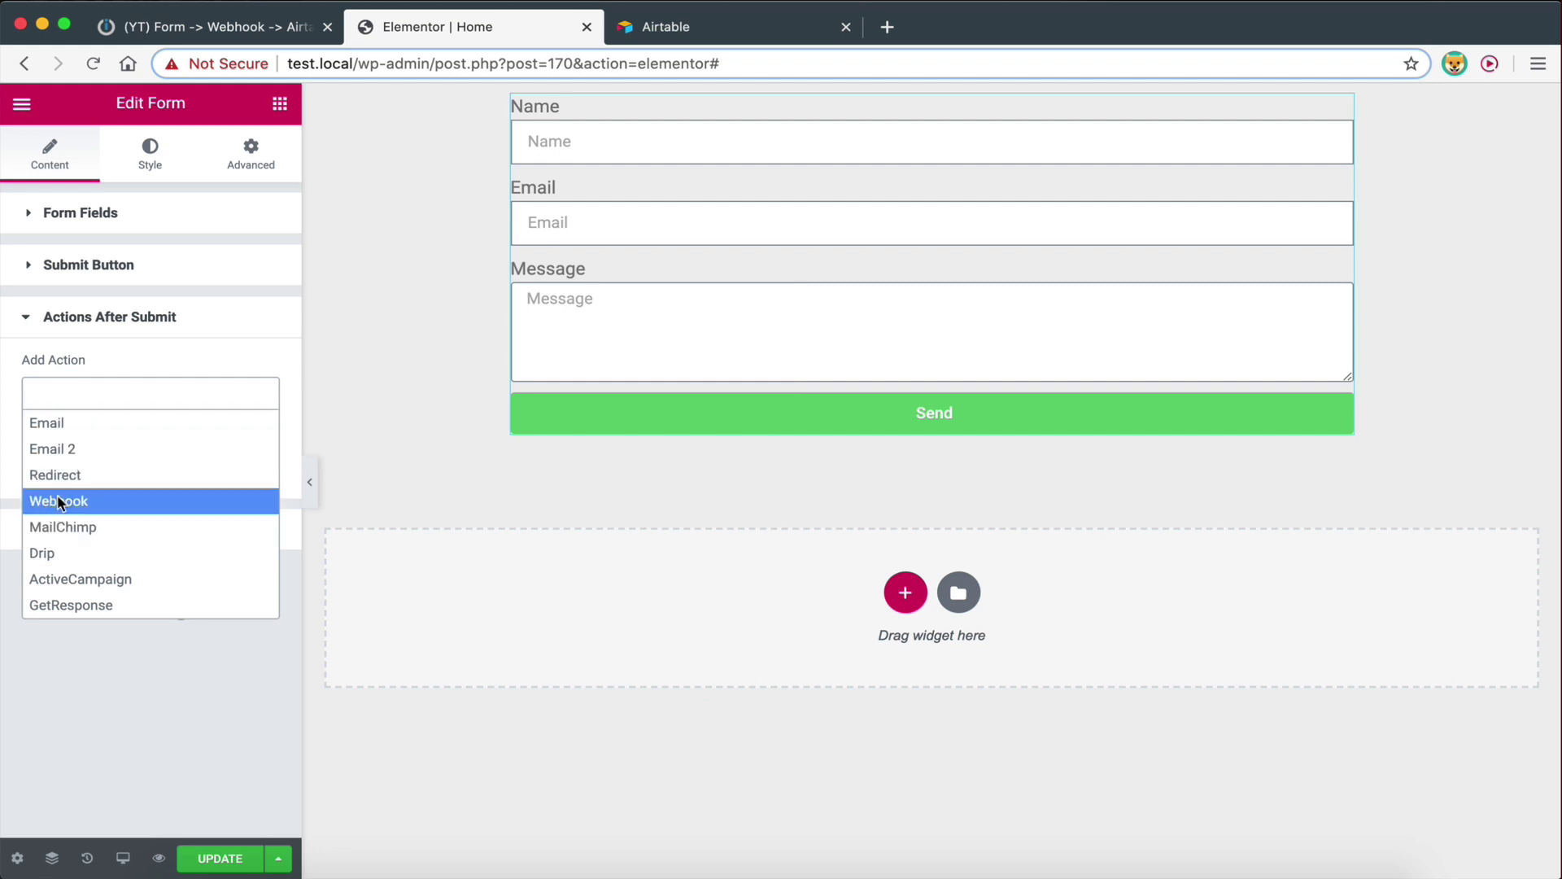
click(59, 501)
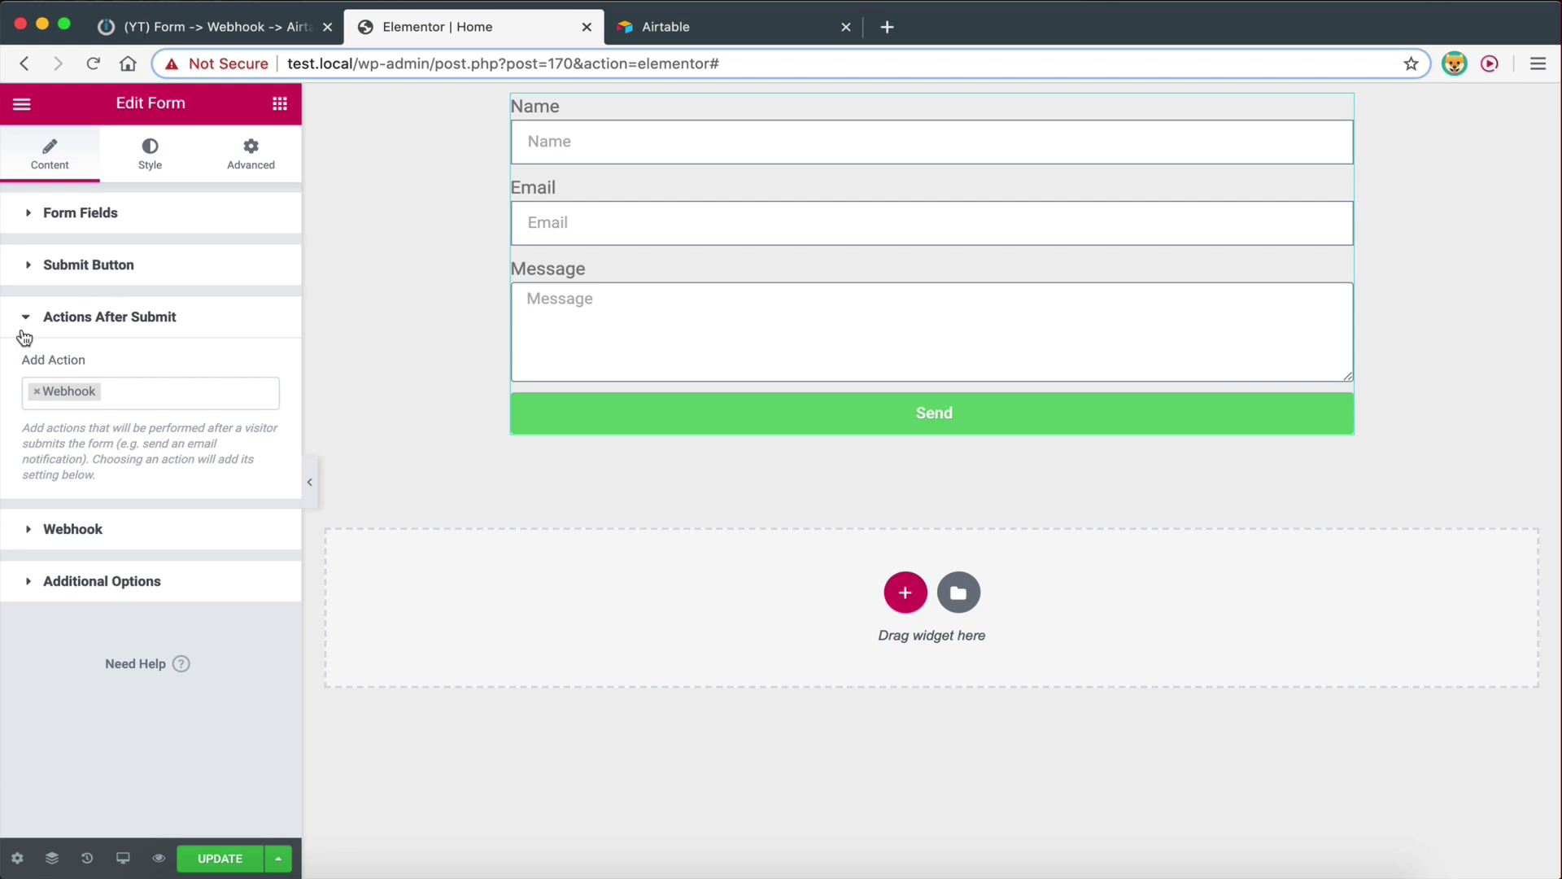
click(29, 529)
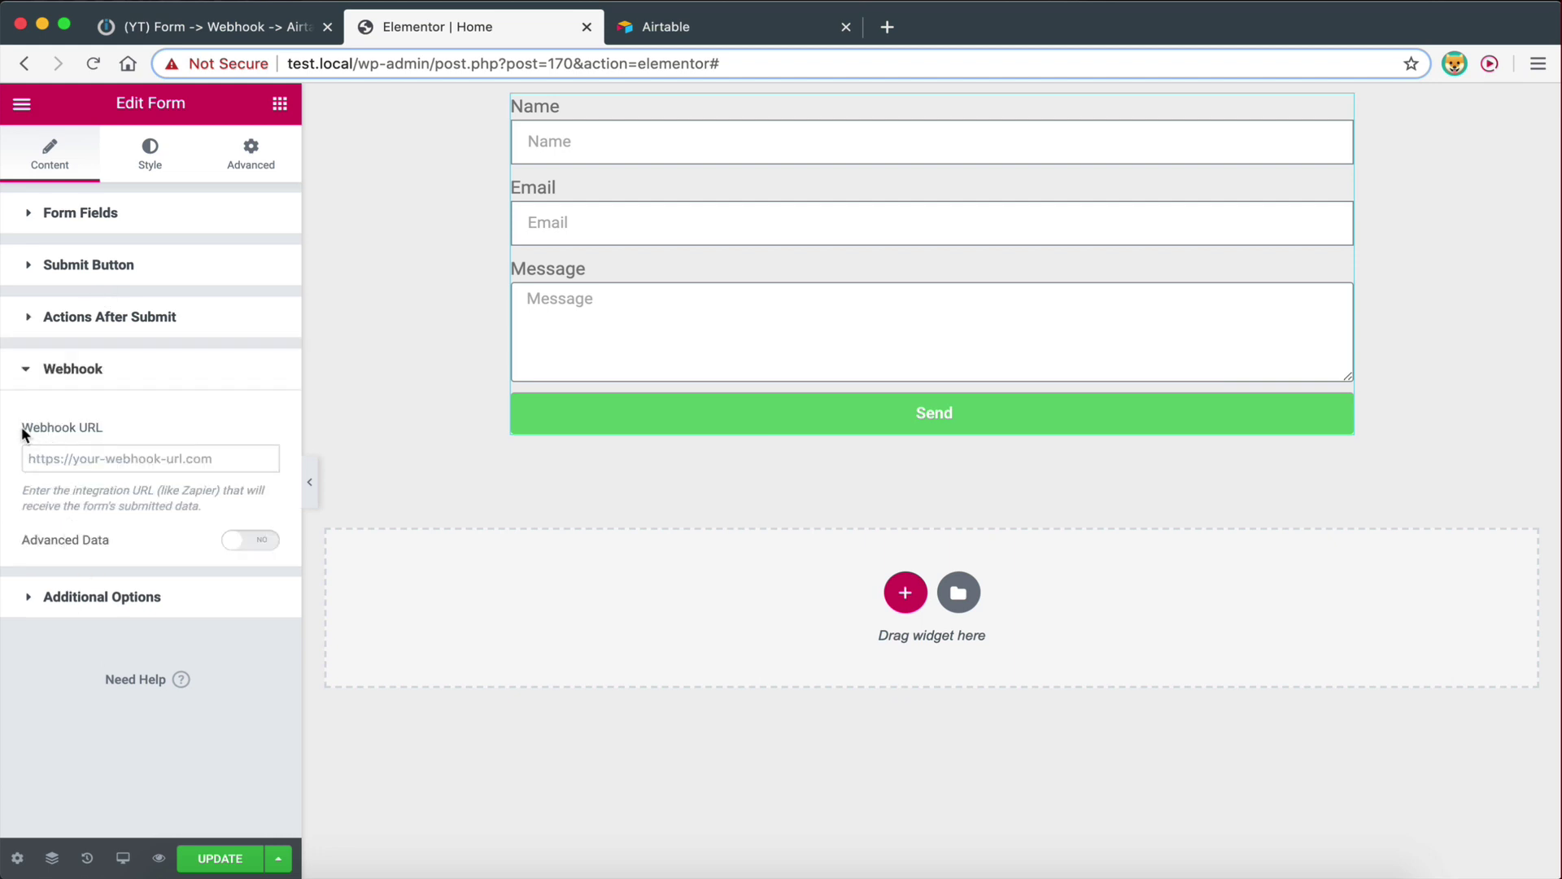
Paste the copied Integromat webhook address into the form's Webhook URL field
drag(22, 434, 108, 431)
click(108, 431)
click(193, 28)
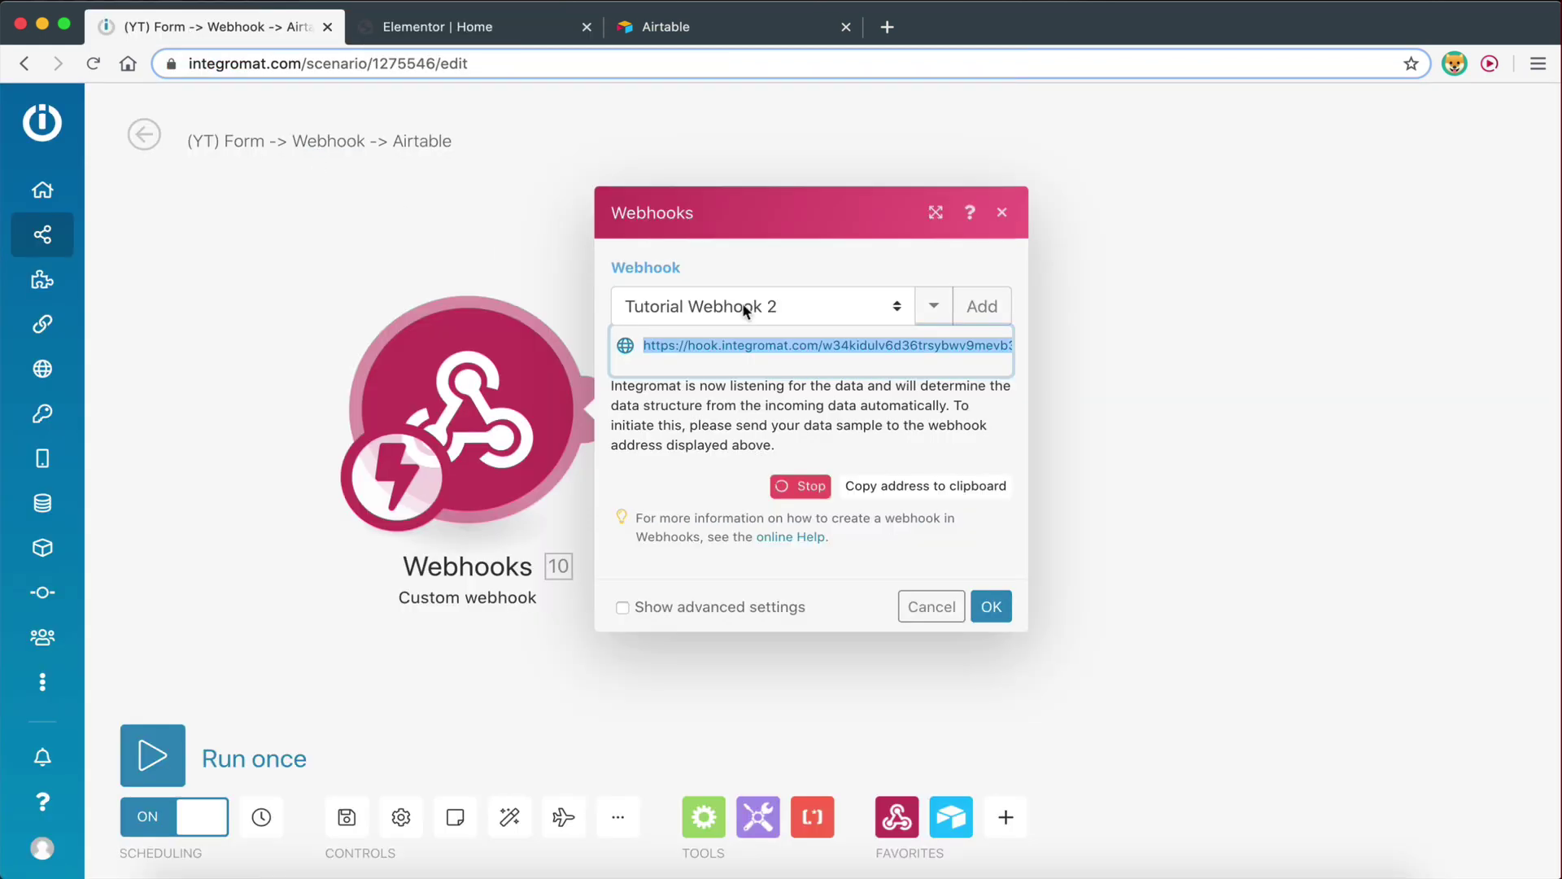
click(904, 491)
click(389, 28)
click(81, 458)
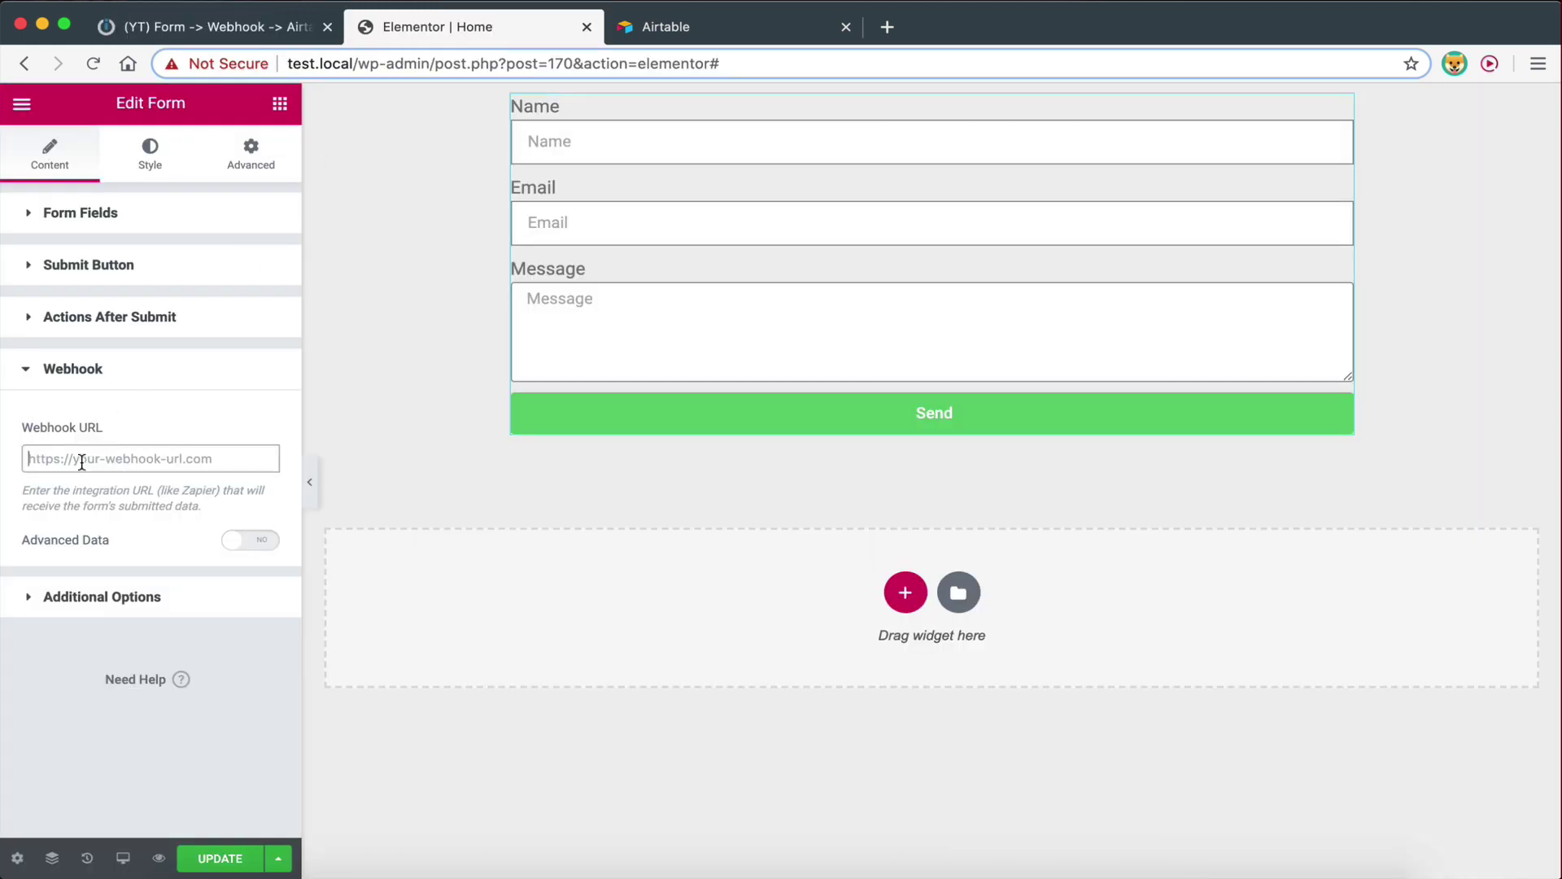
key(super+v)
click(99, 507)
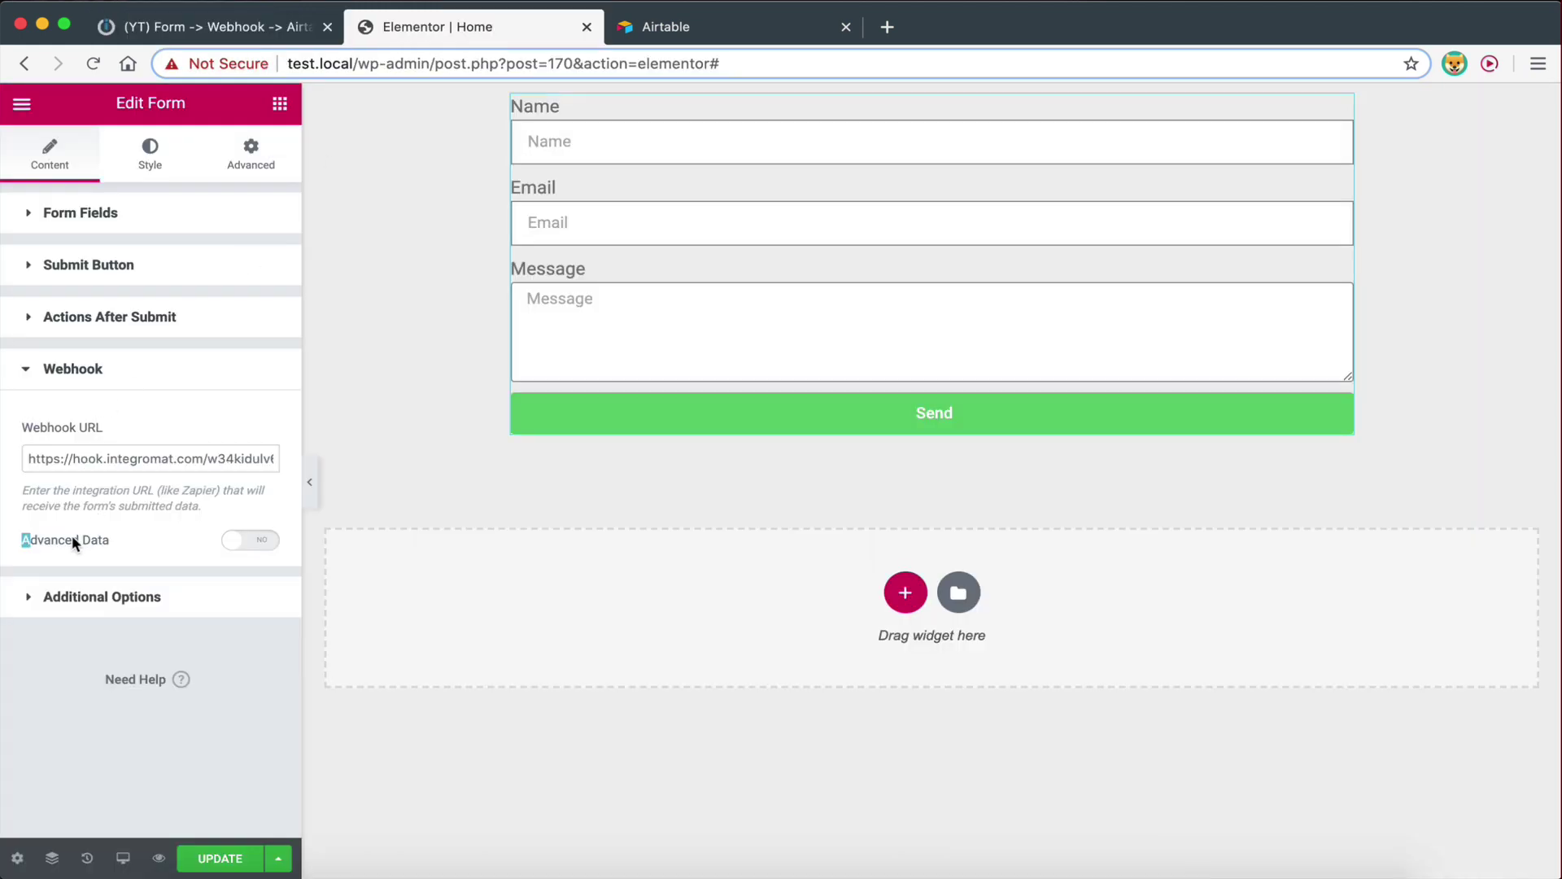
Leave Advanced Data off and save the Elementor page with UPDATE
drag(72, 539, 136, 547)
click(237, 540)
click(237, 539)
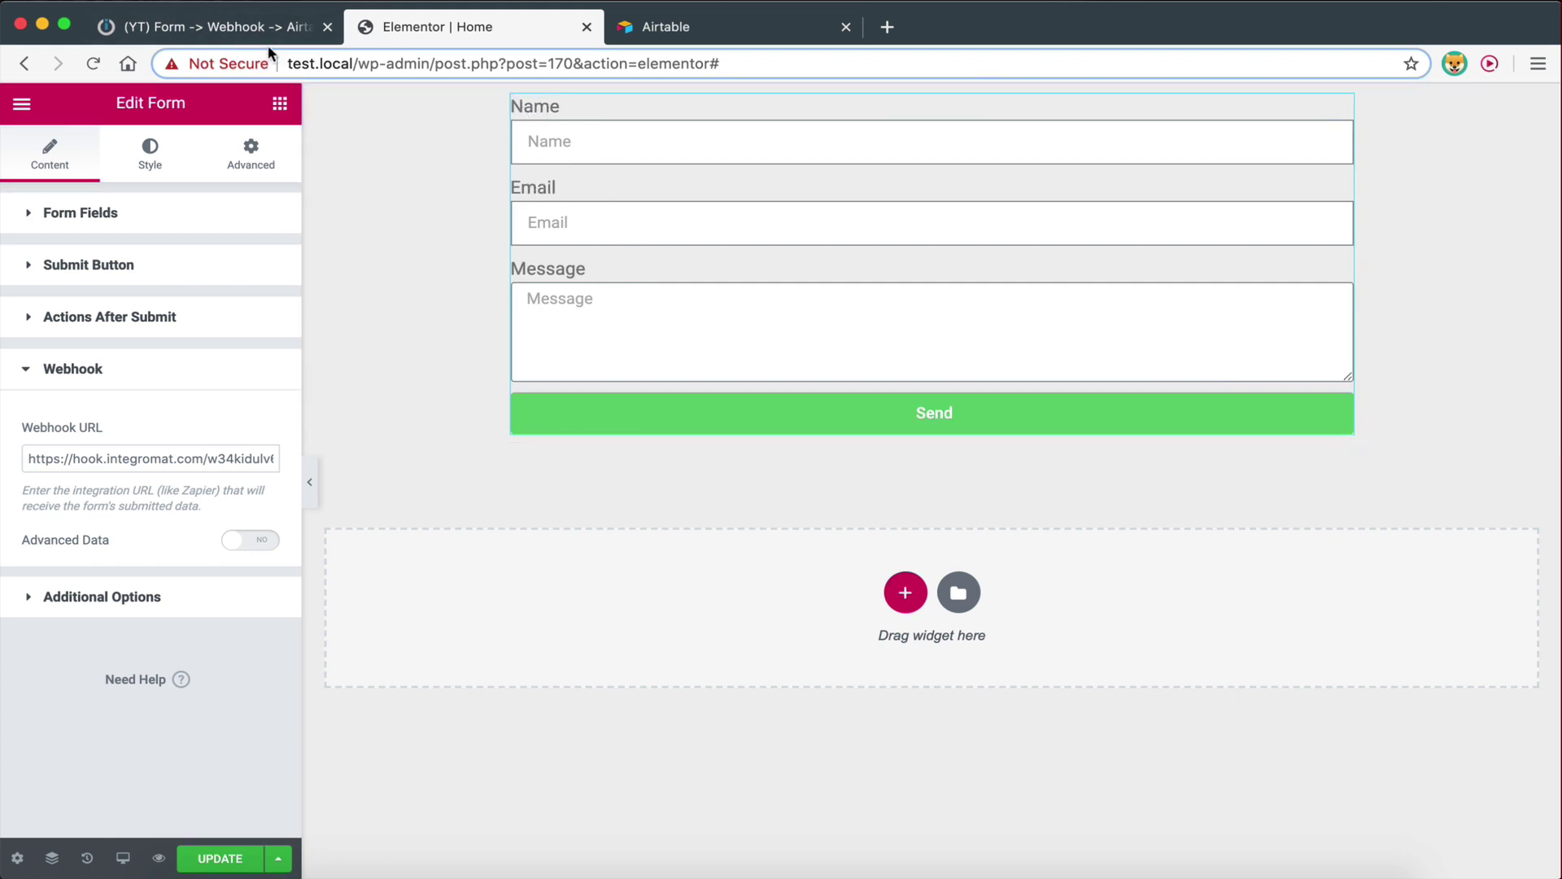
click(208, 27)
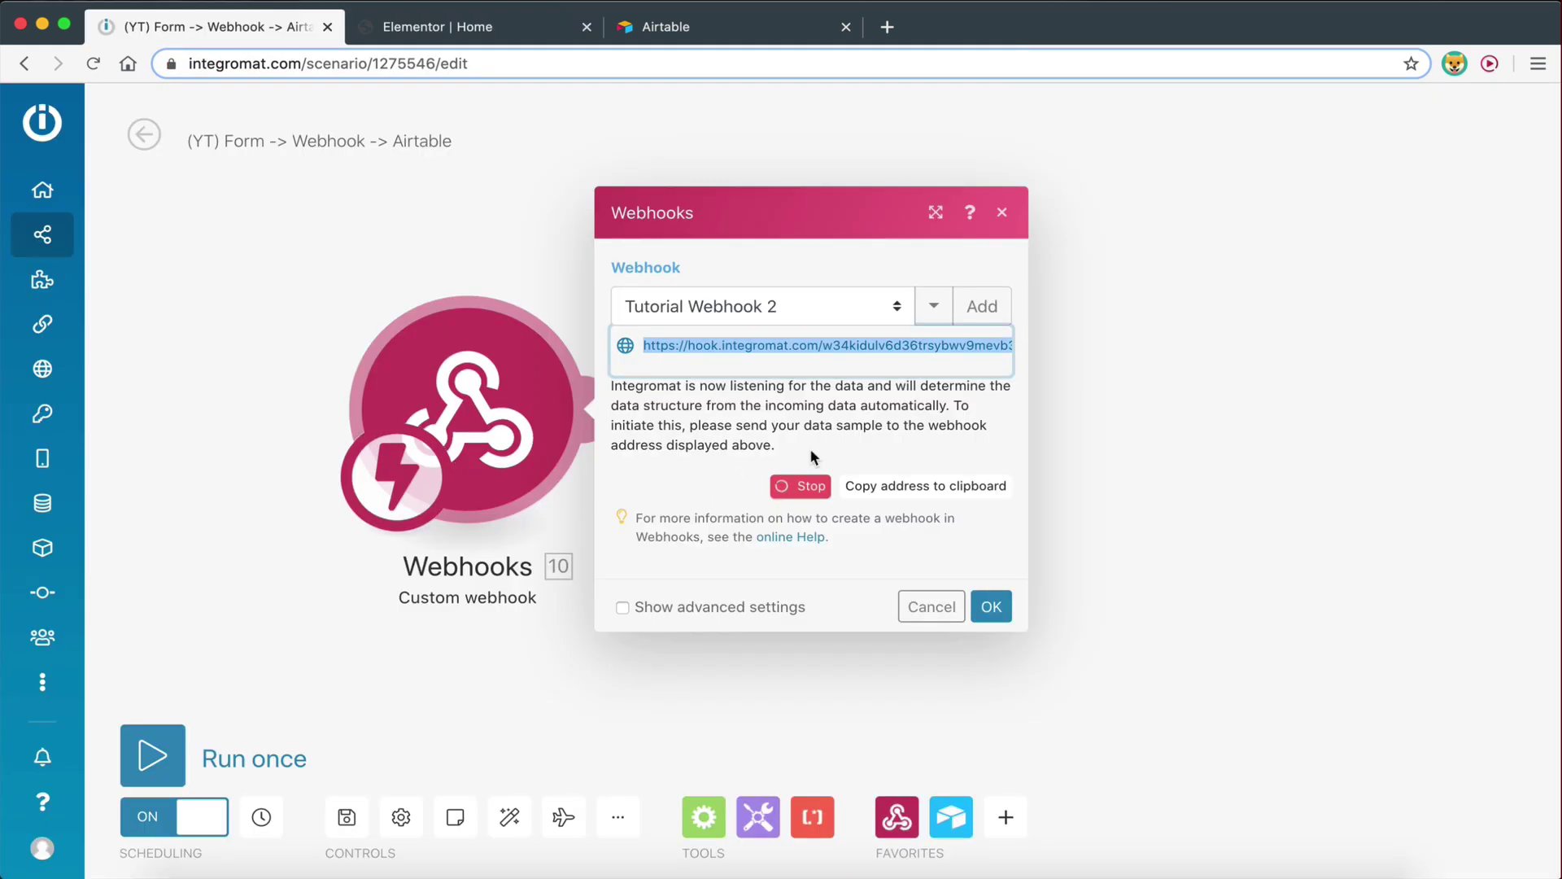
click(472, 33)
click(221, 858)
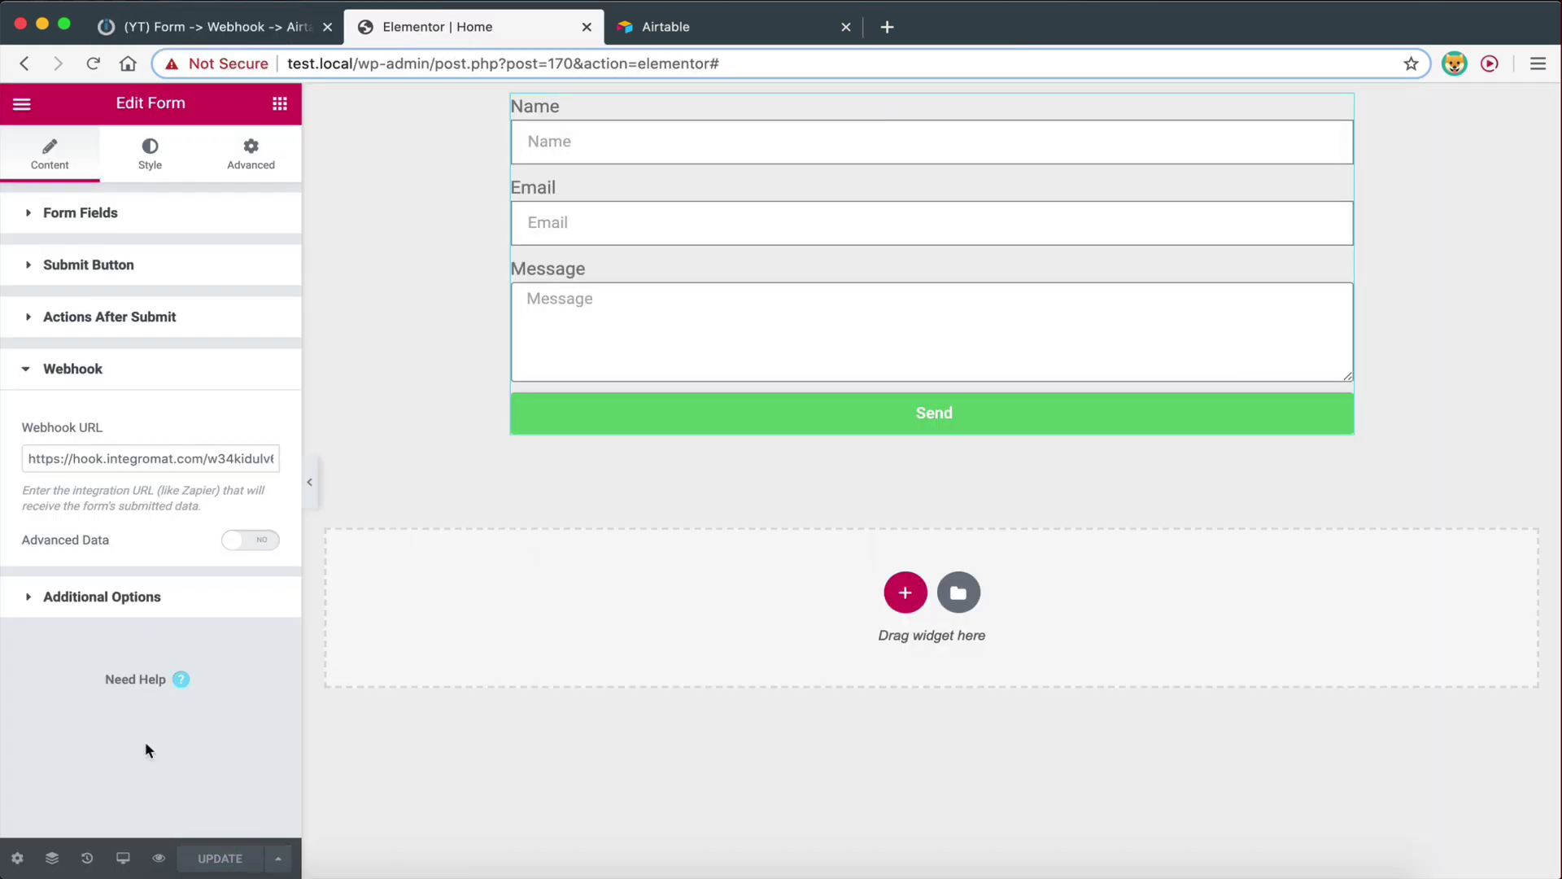
Preview the page and fill the form's Name and Email from saved entries
click(159, 857)
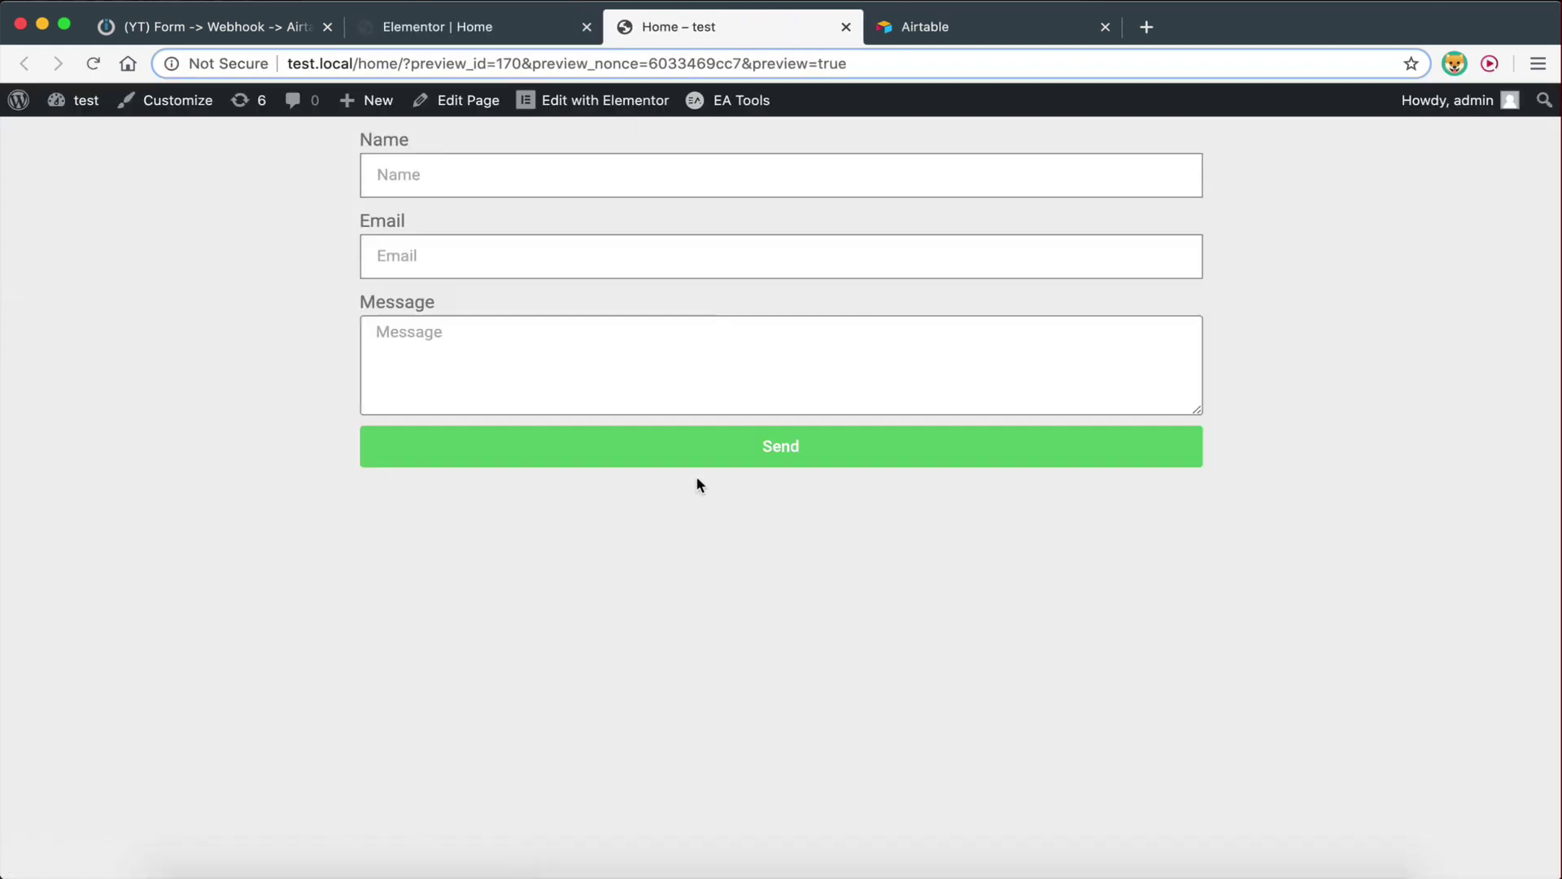
click(431, 177)
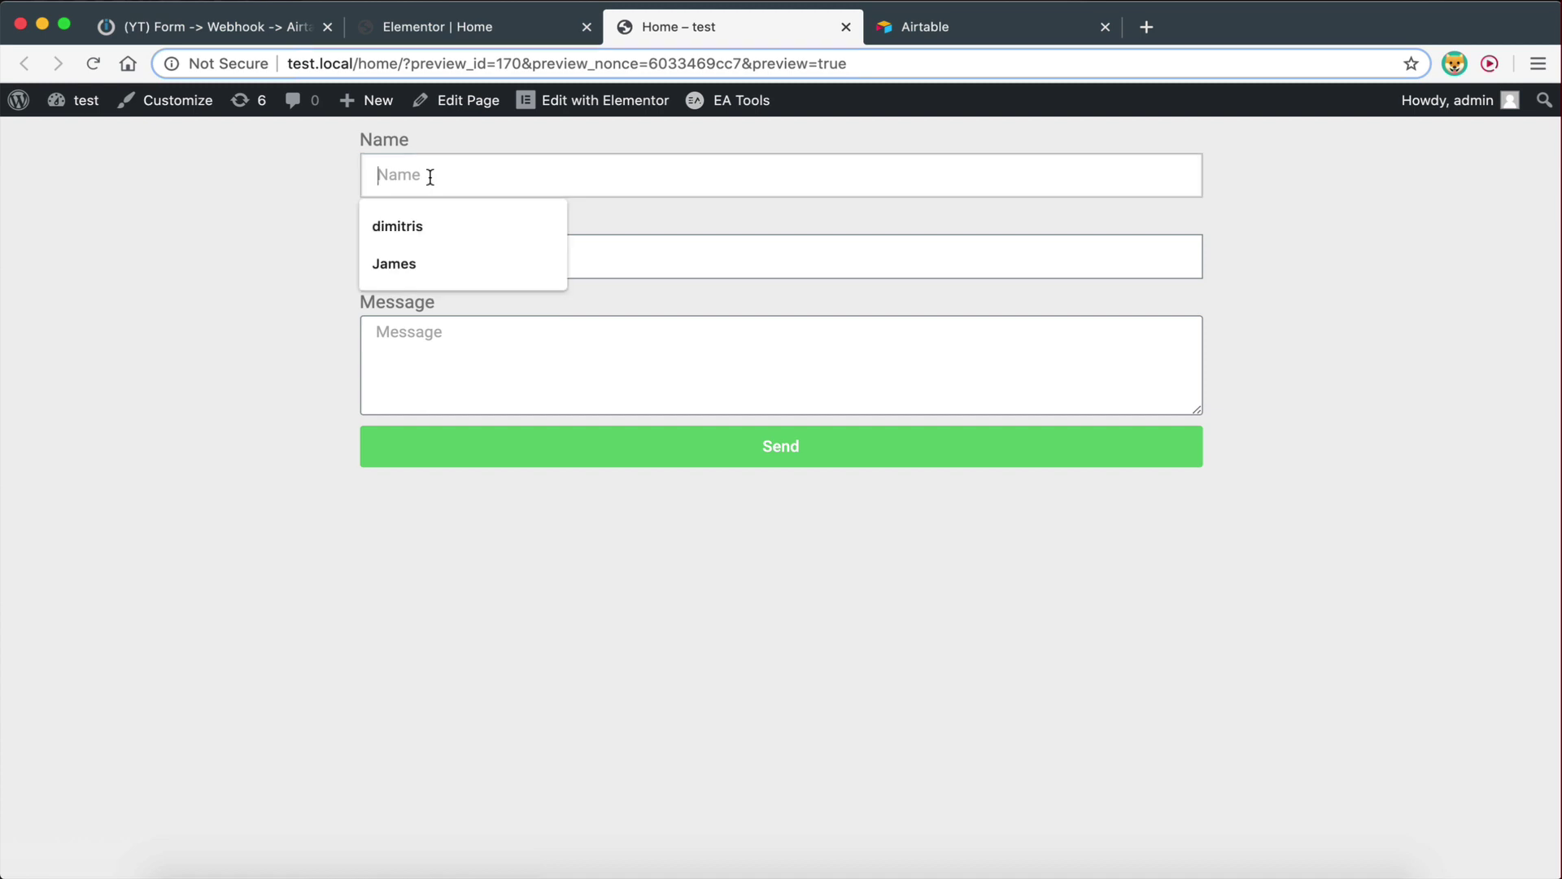
click(427, 224)
click(427, 239)
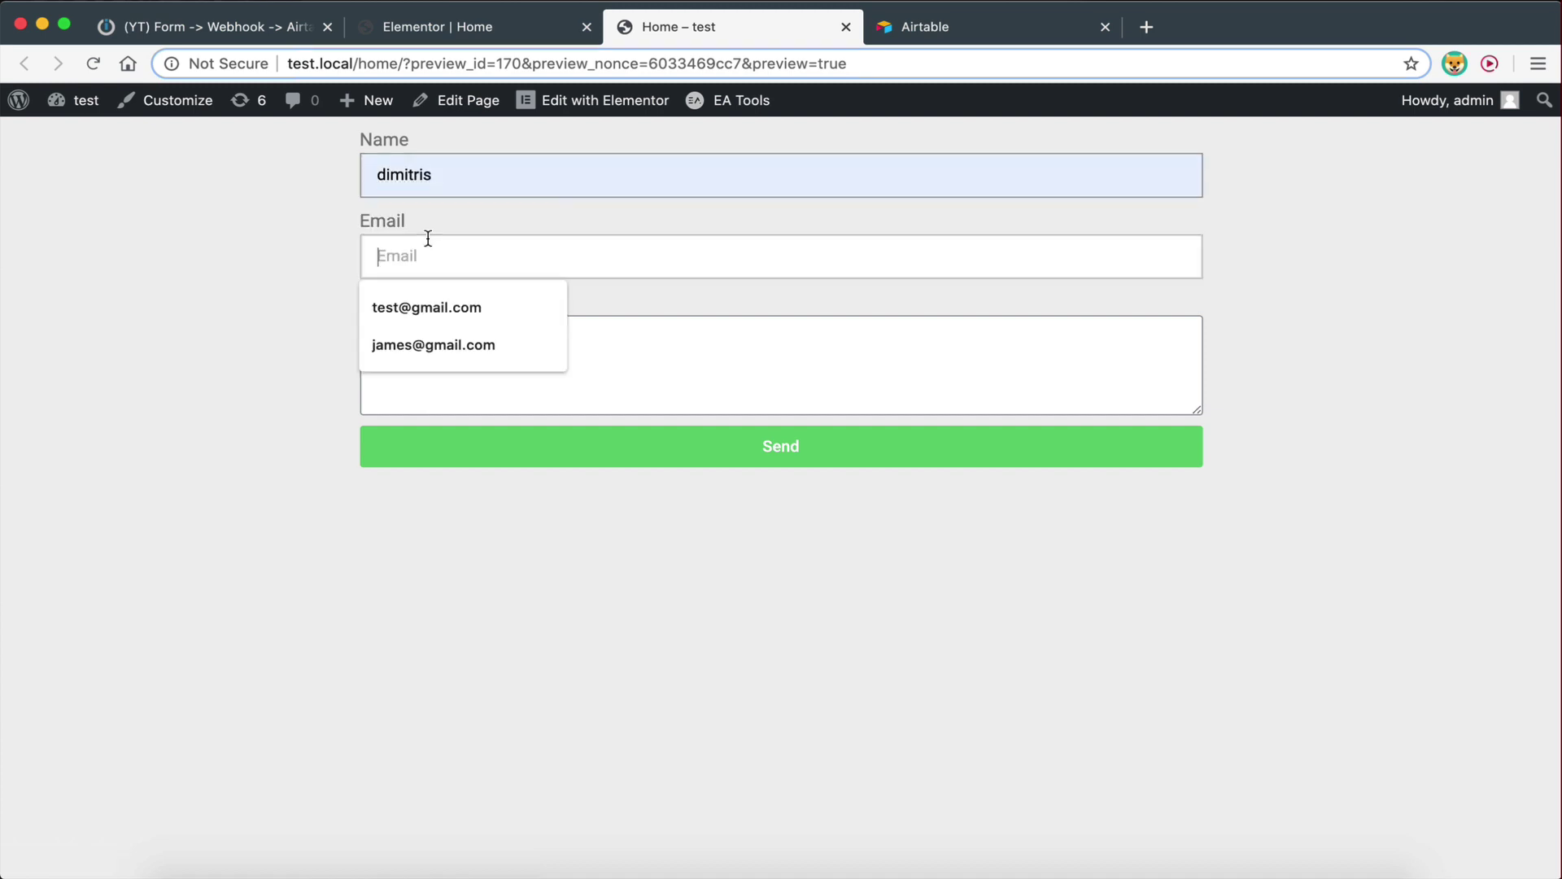
click(425, 309)
Enter the message 'this is a test message' and send the test form
click(426, 347)
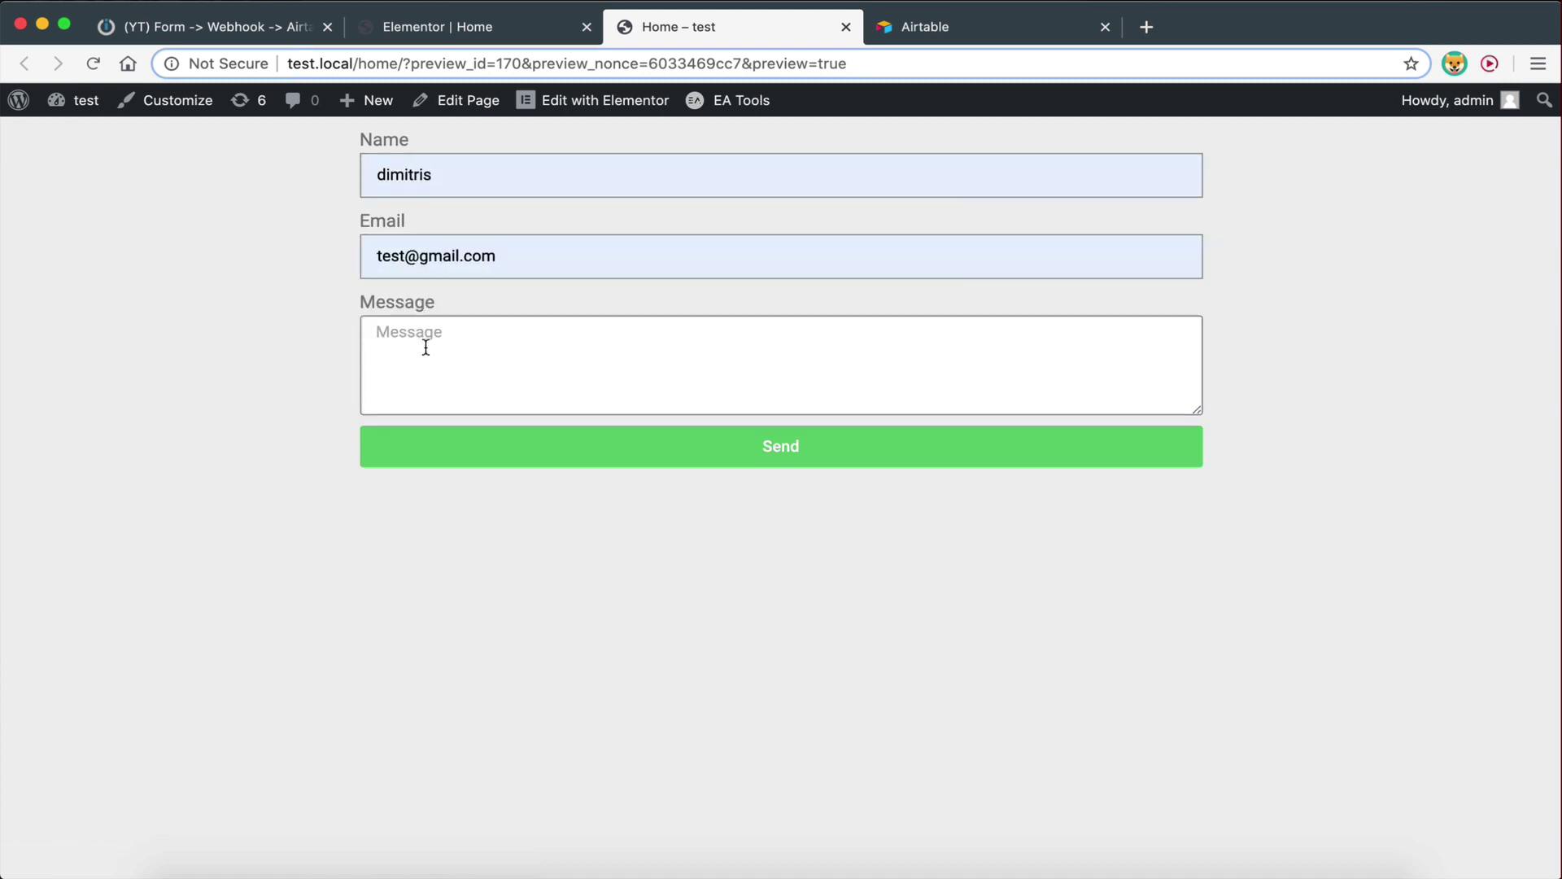
text(this is a test message)
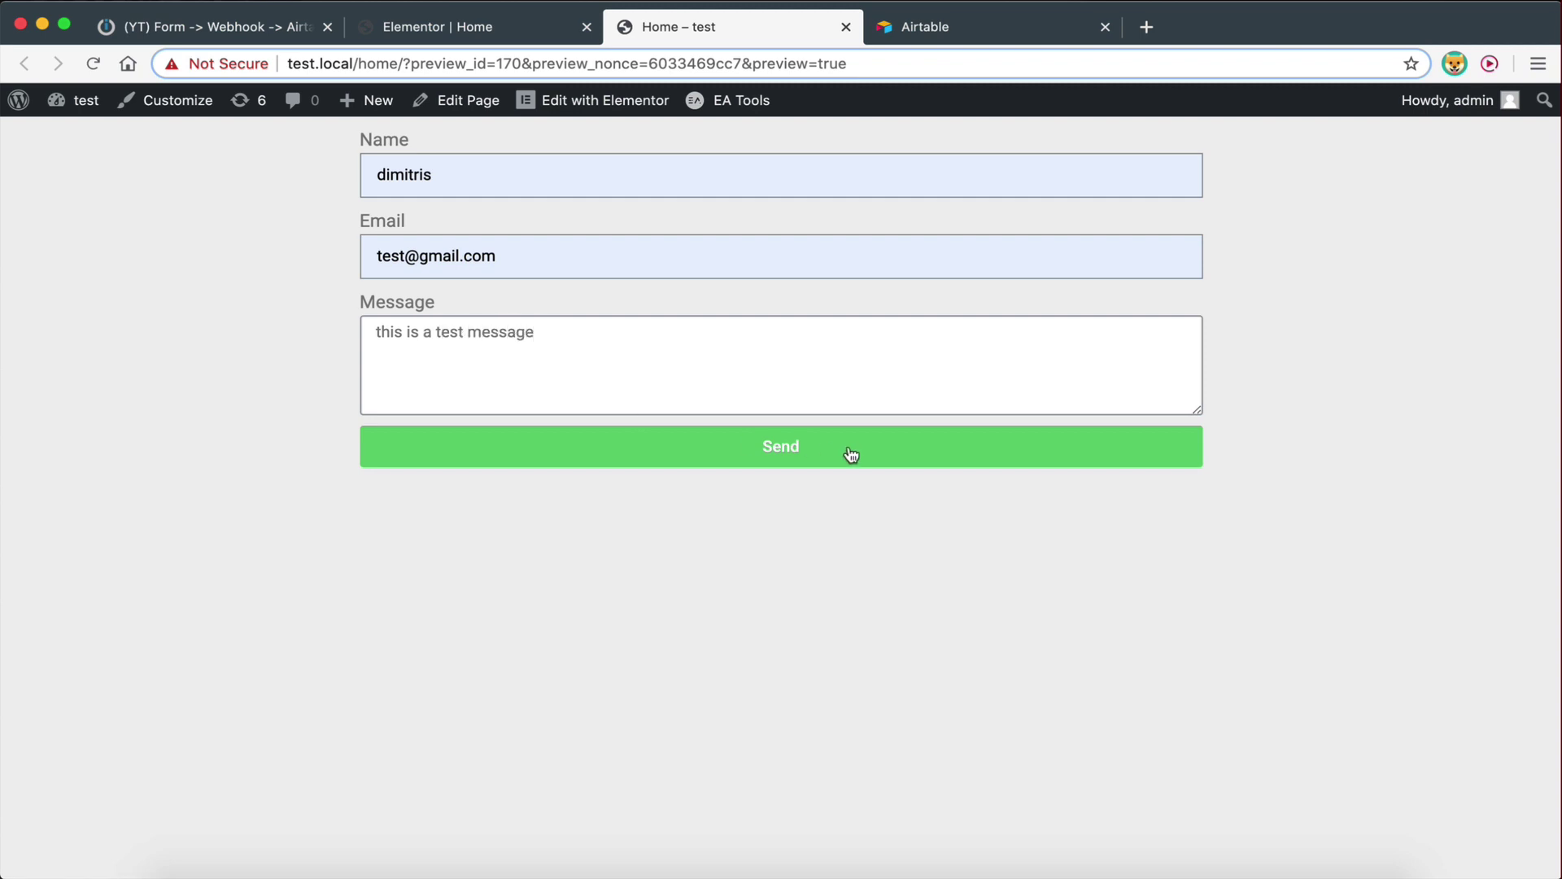
click(851, 454)
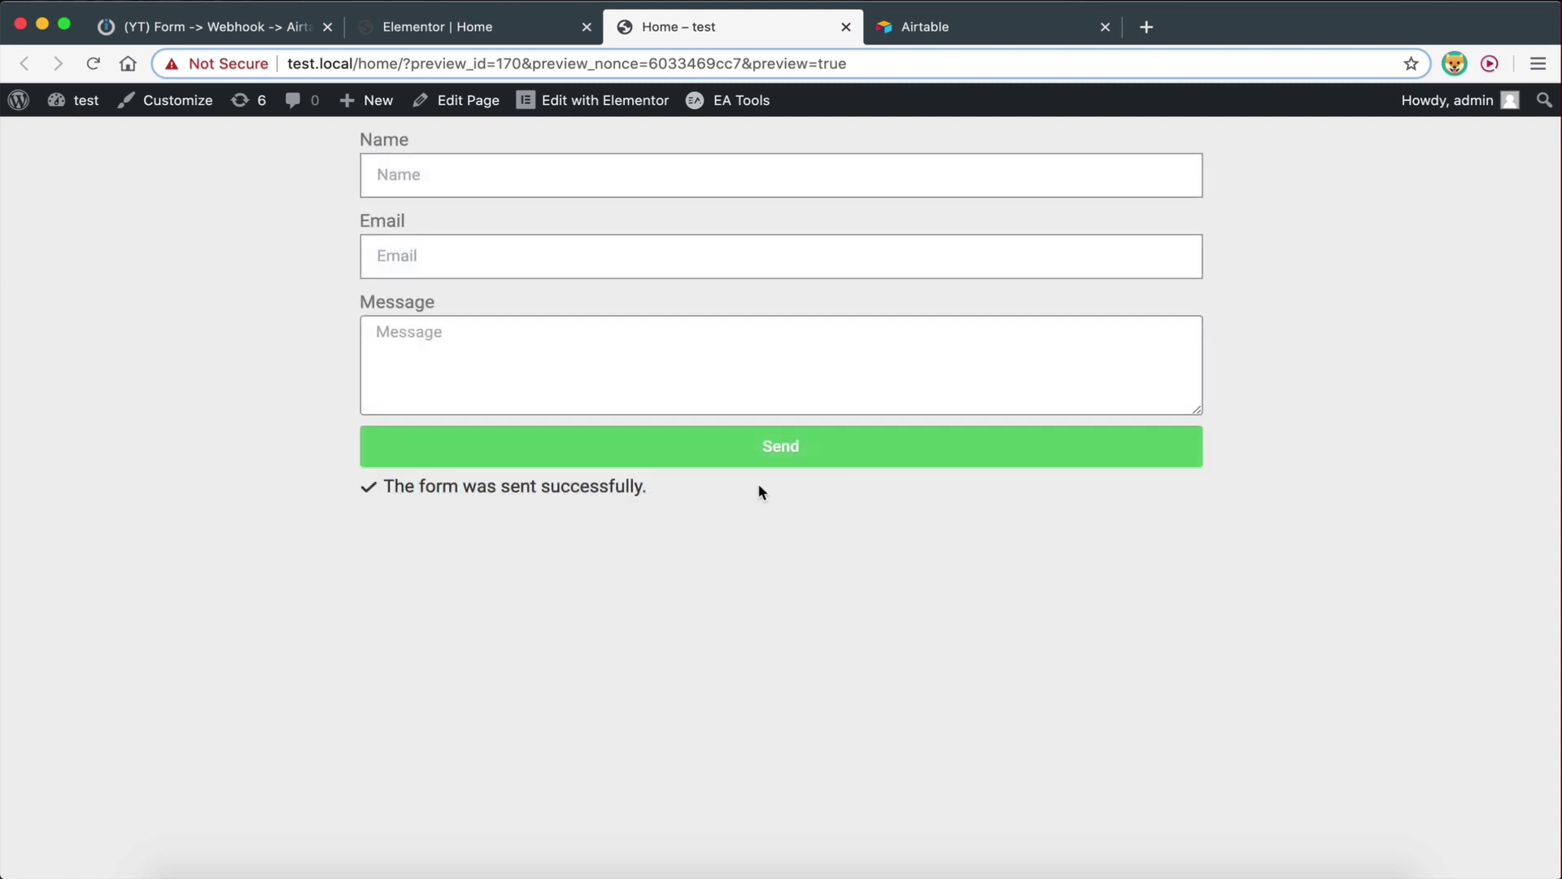
click(217, 32)
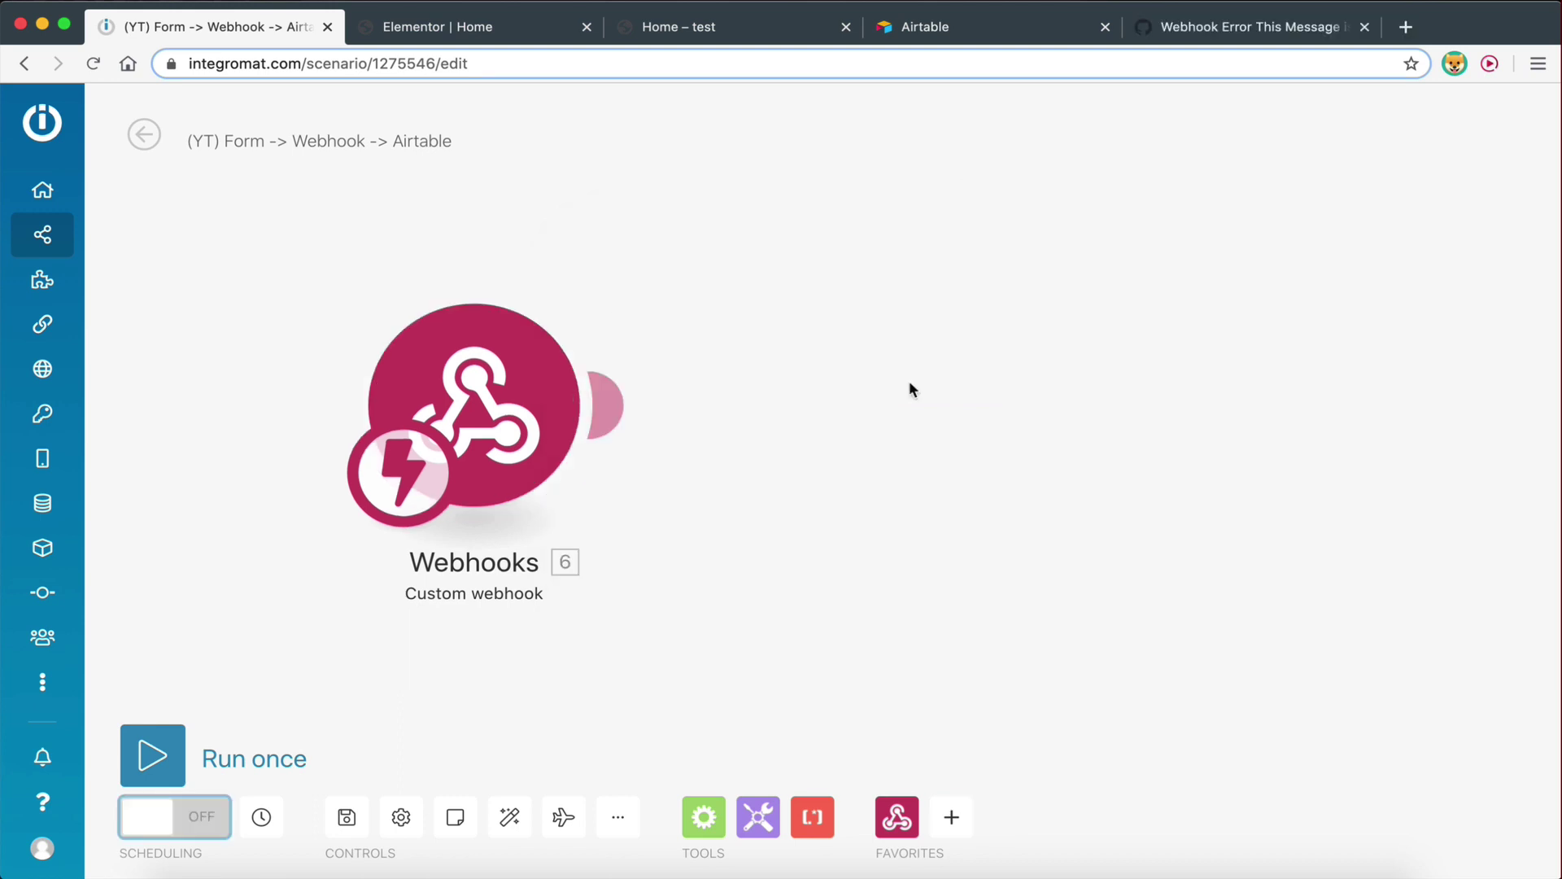
Save the scenario, turn scheduling ON and set it to run Immediately
click(347, 817)
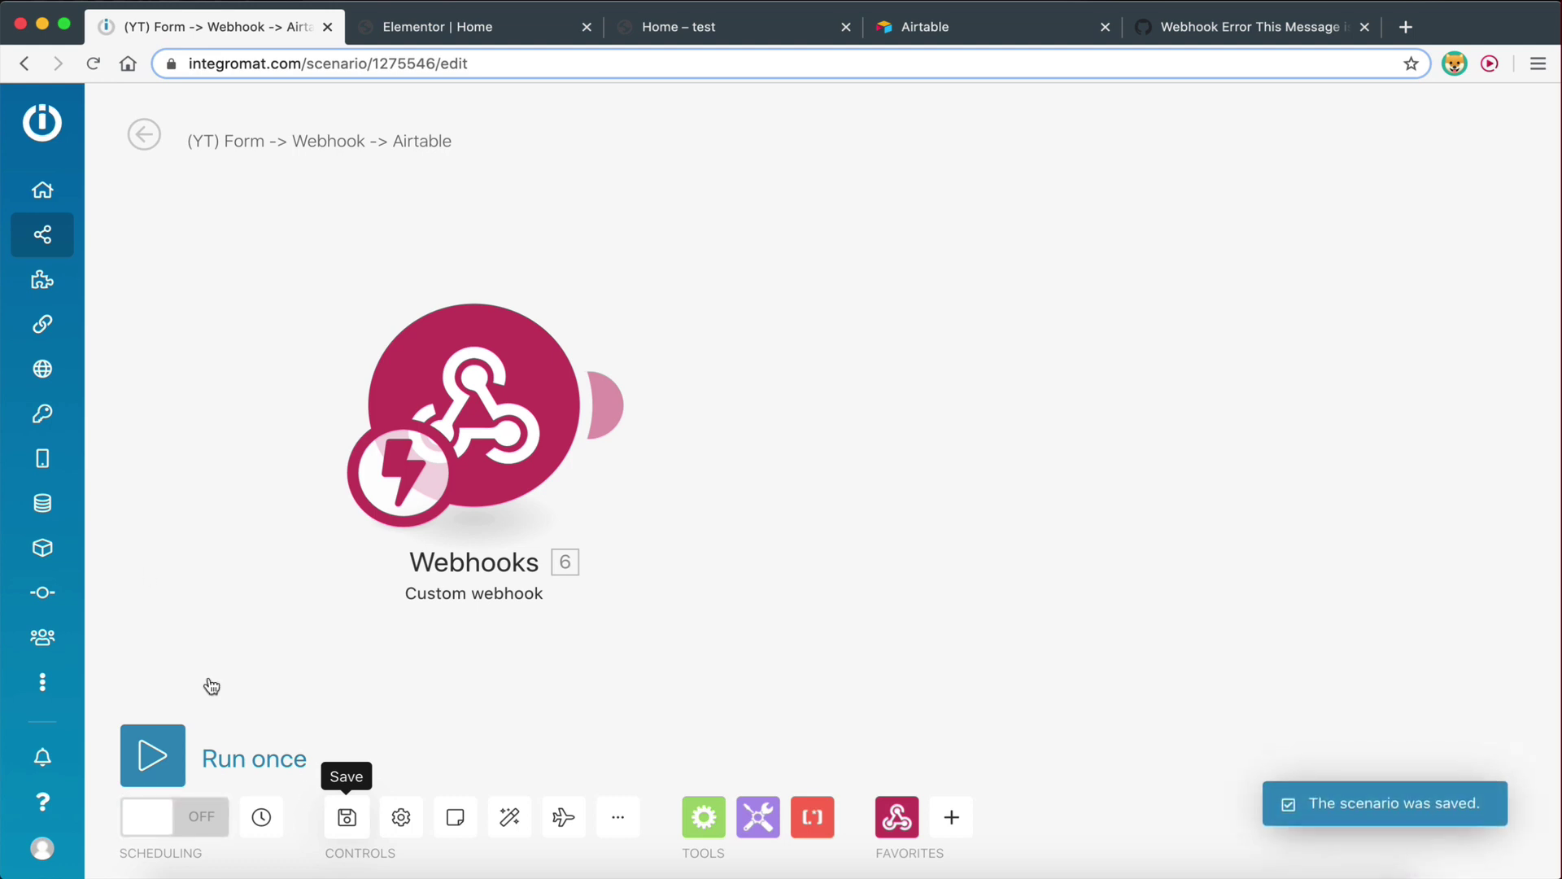
click(135, 822)
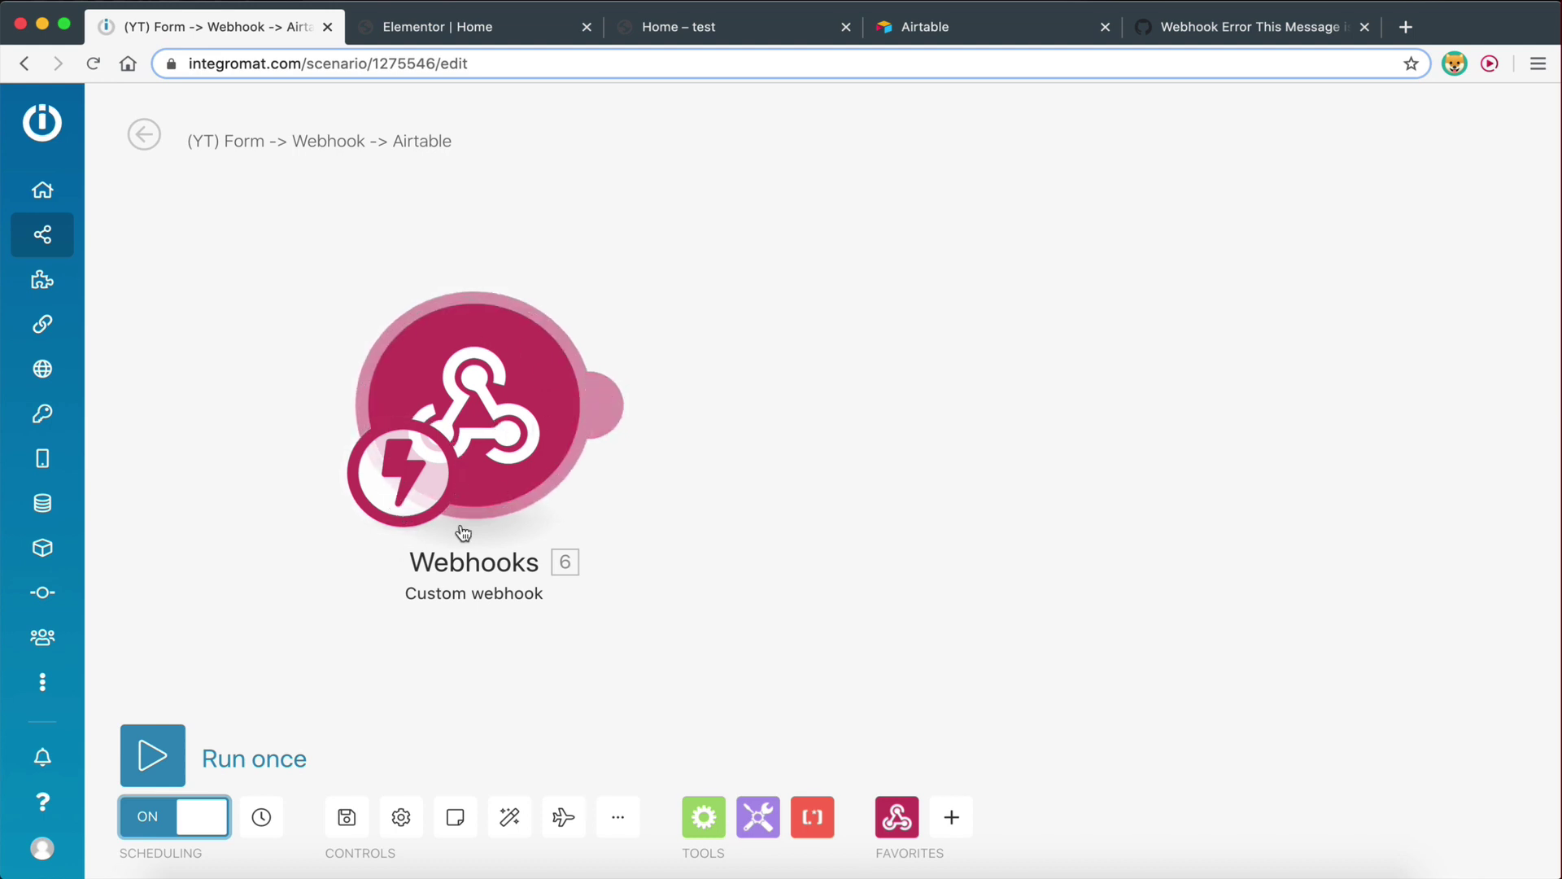
click(398, 464)
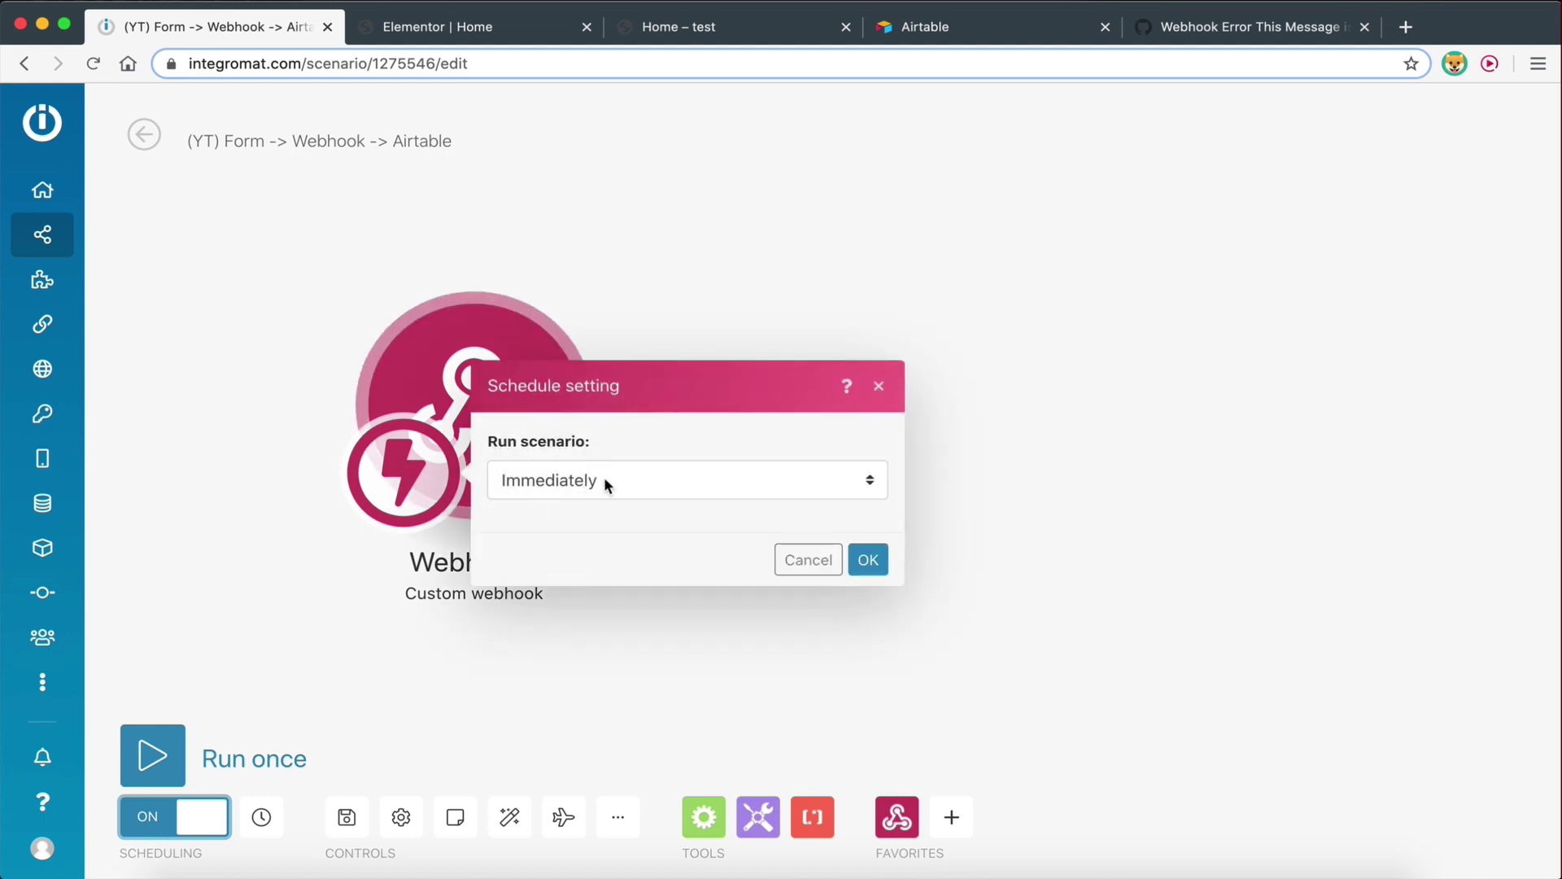
click(862, 563)
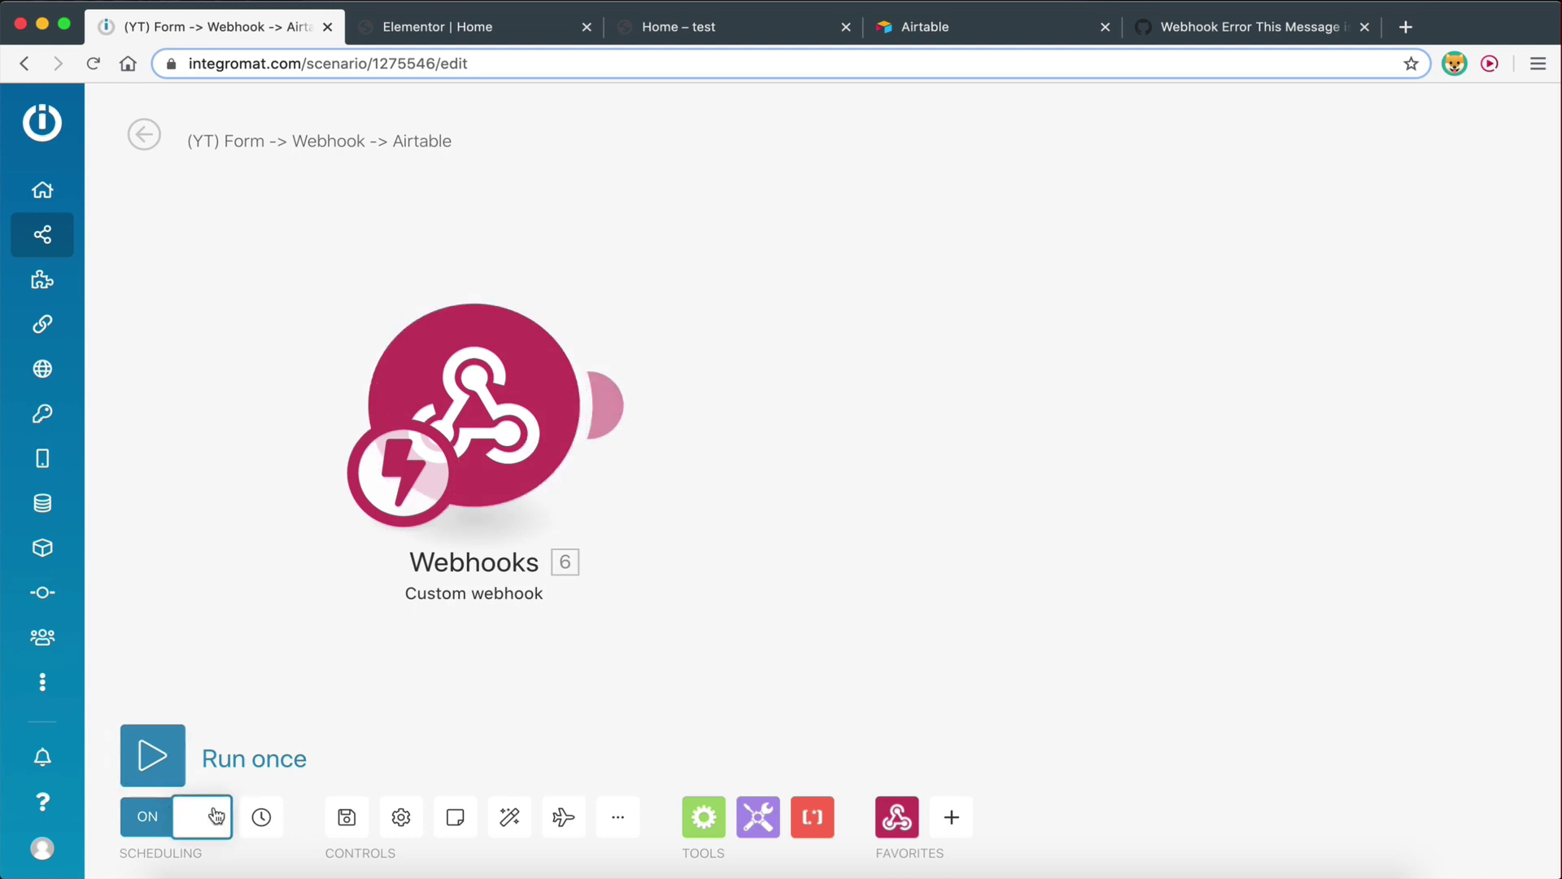
click(712, 39)
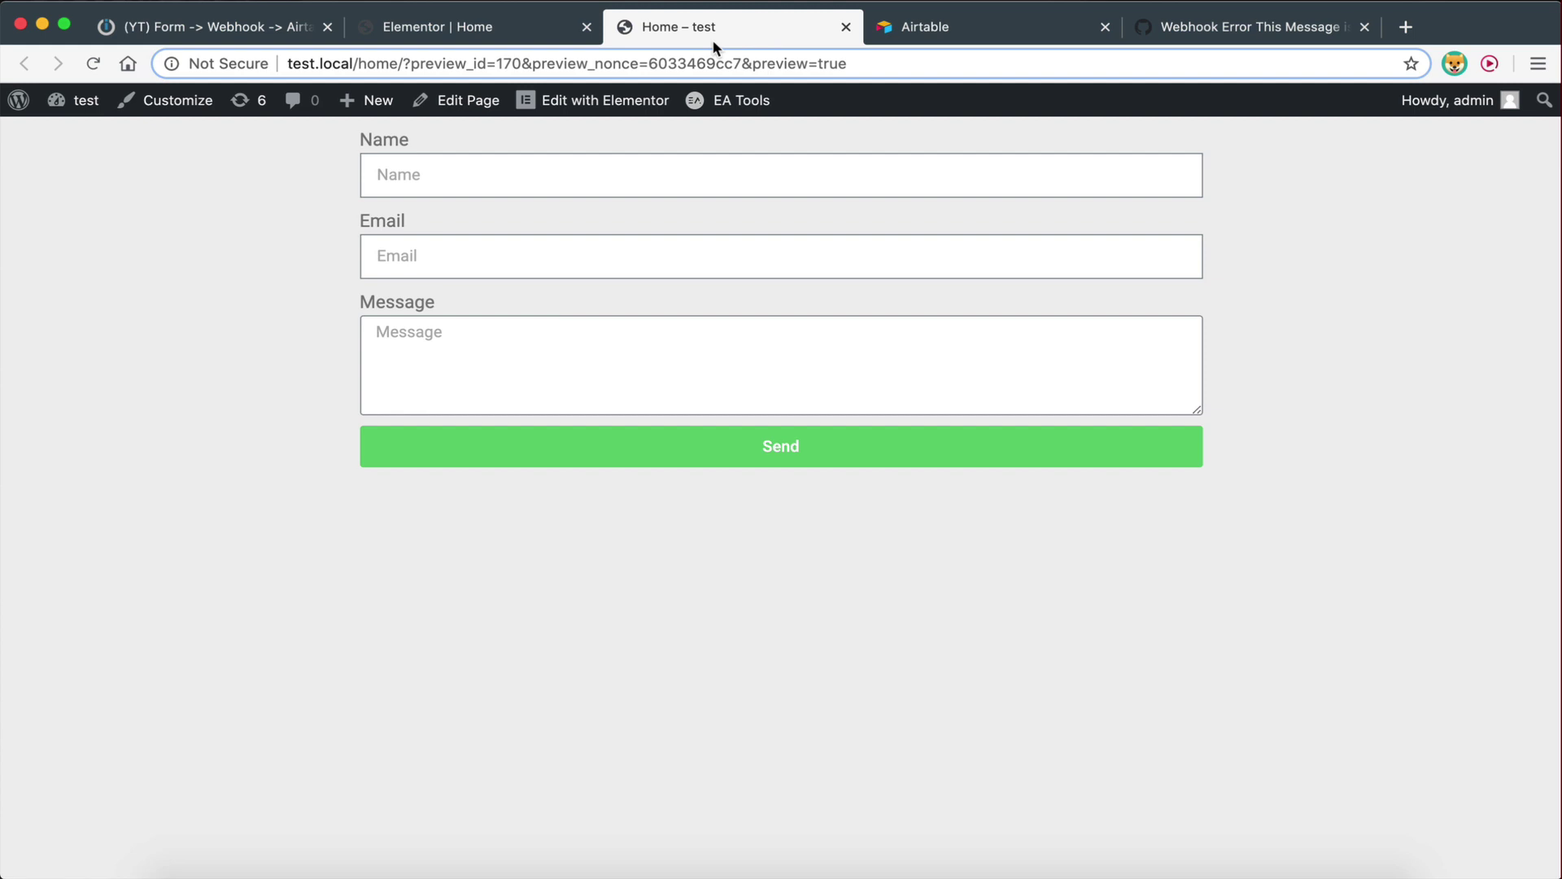
Fill the form's Email with a saved address and replace the Name with a typed name
click(489, 190)
click(444, 236)
click(444, 242)
click(439, 342)
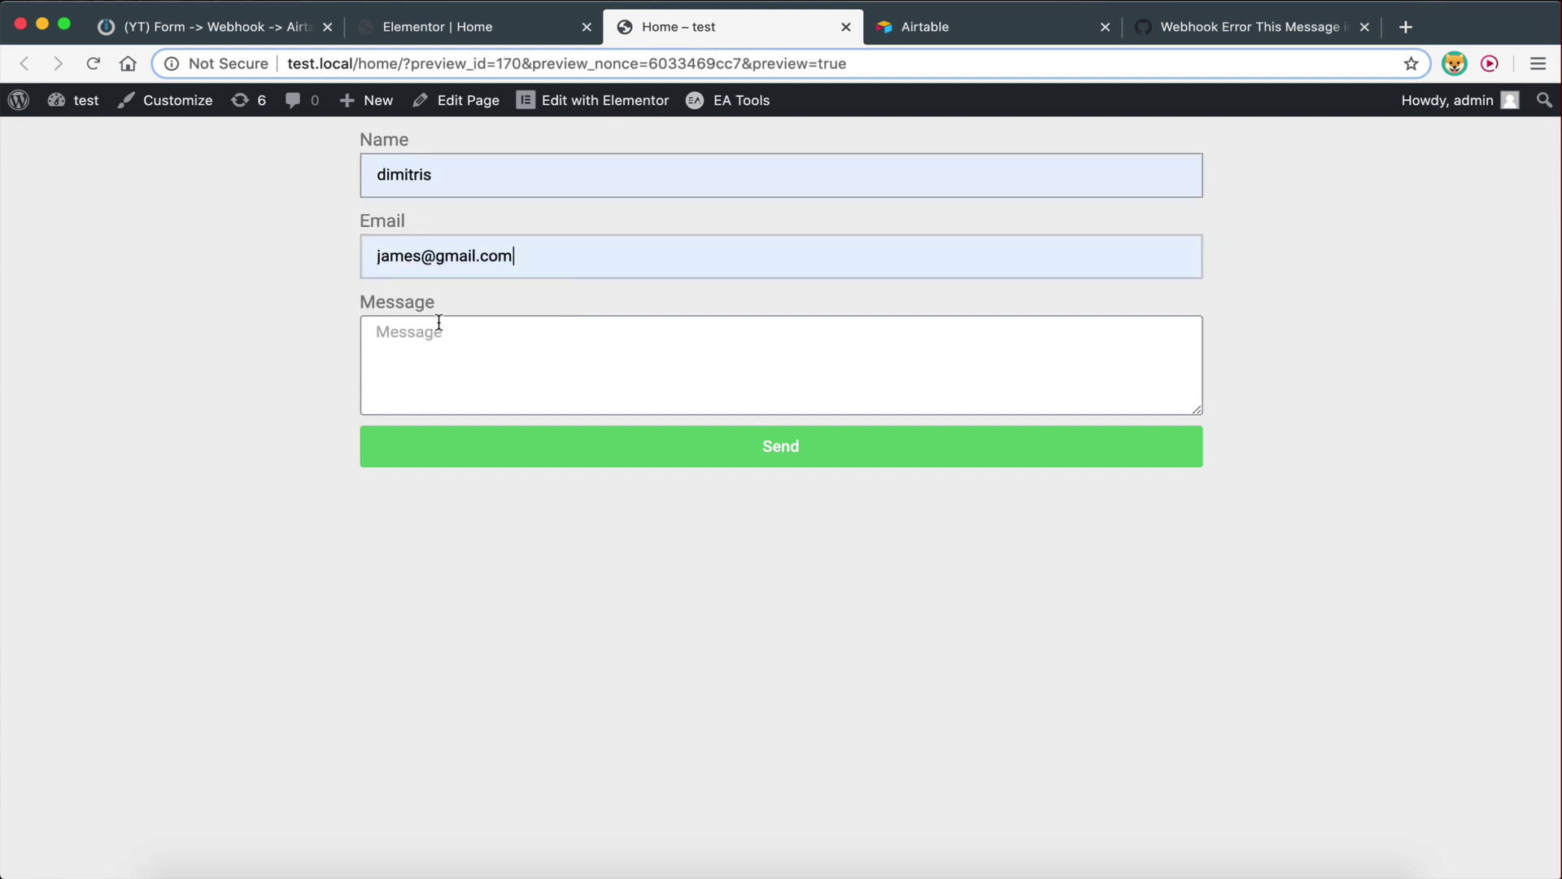
double_click(403, 173)
text(james)
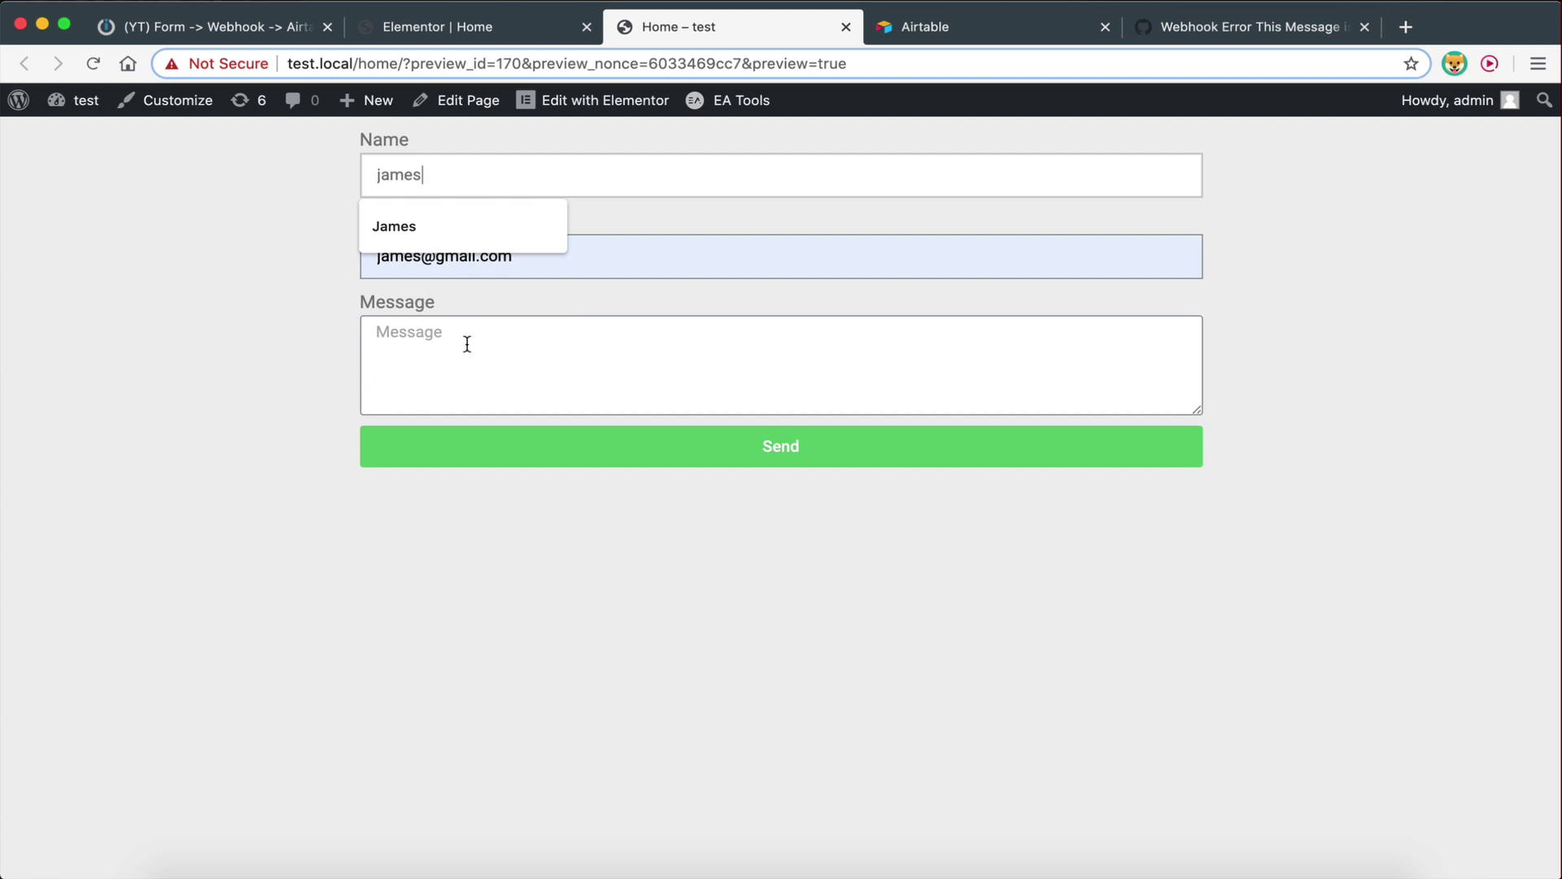
Enter the message 'this is an example' and send the form
click(470, 353)
text(thi)
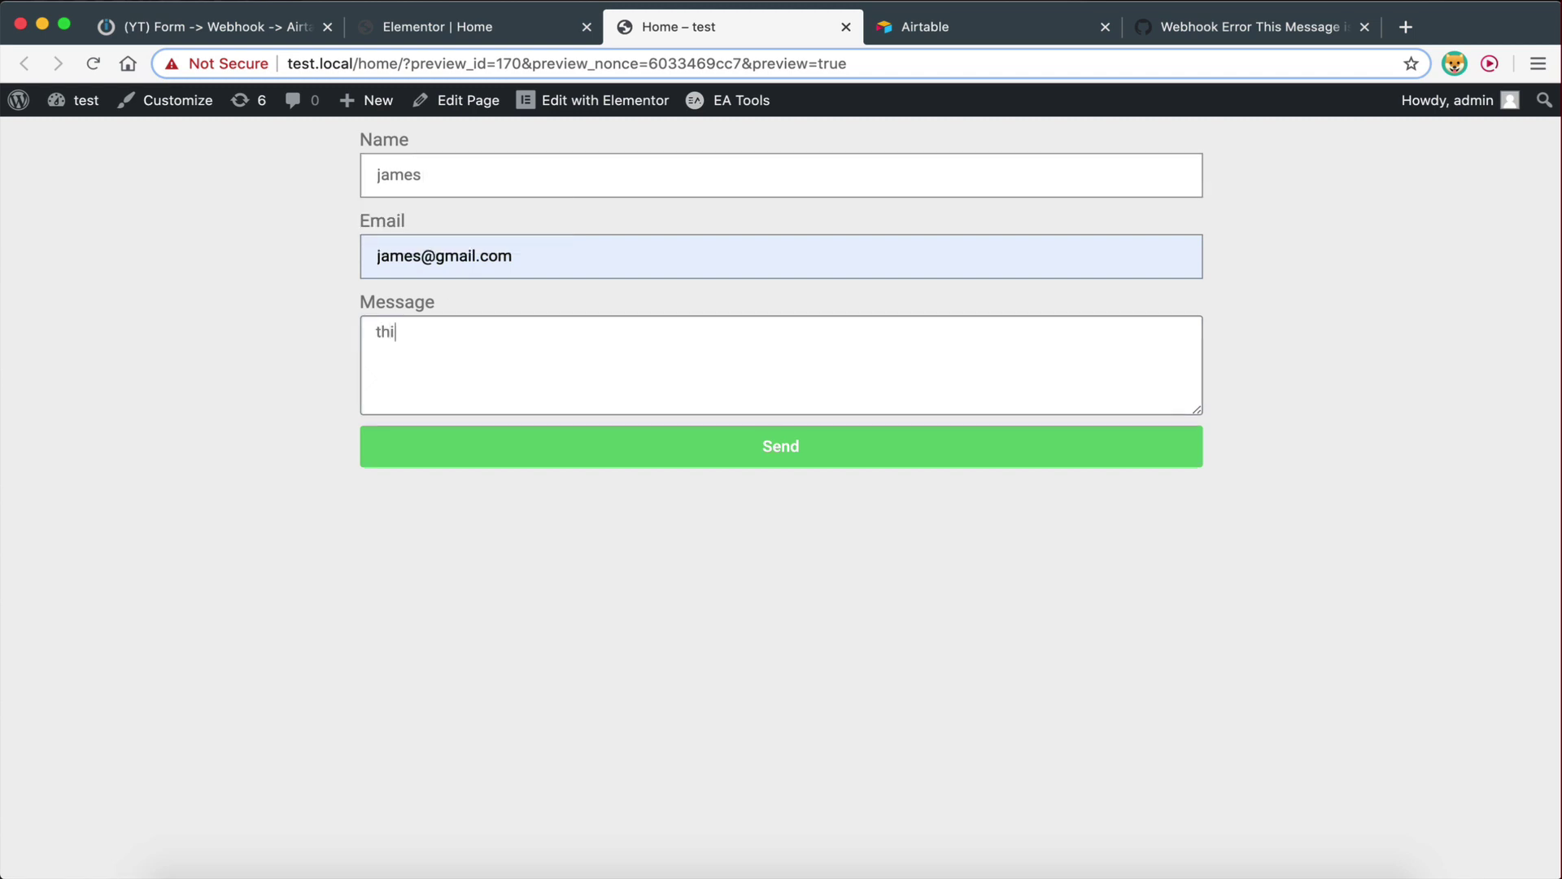
text(s is an ezx)
key(BackSpace)
key(BackSpace)
text(xample)
click(527, 454)
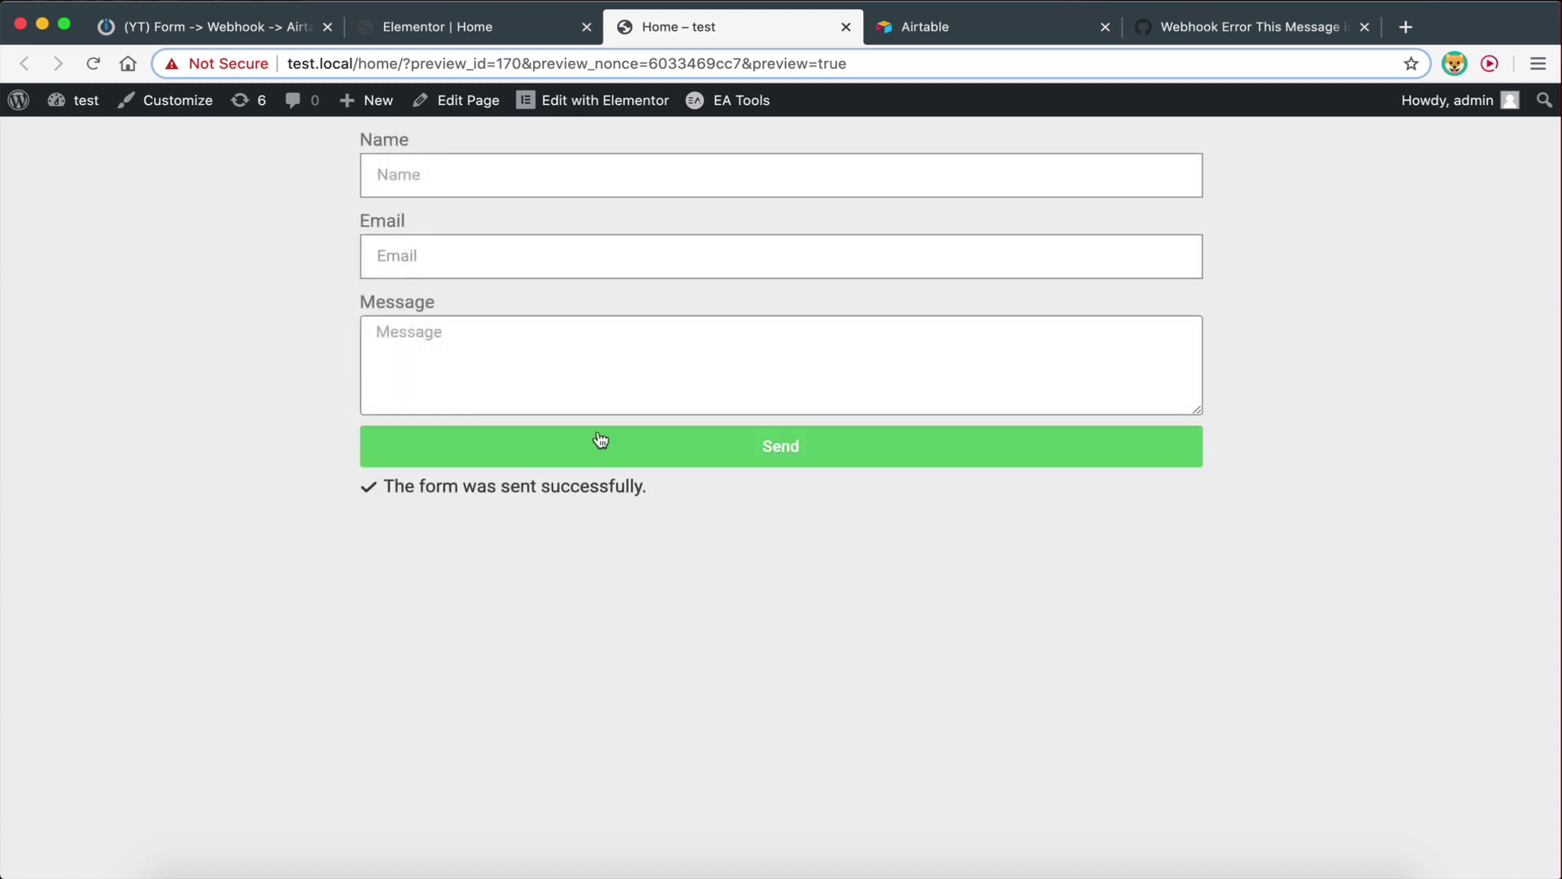
click(180, 27)
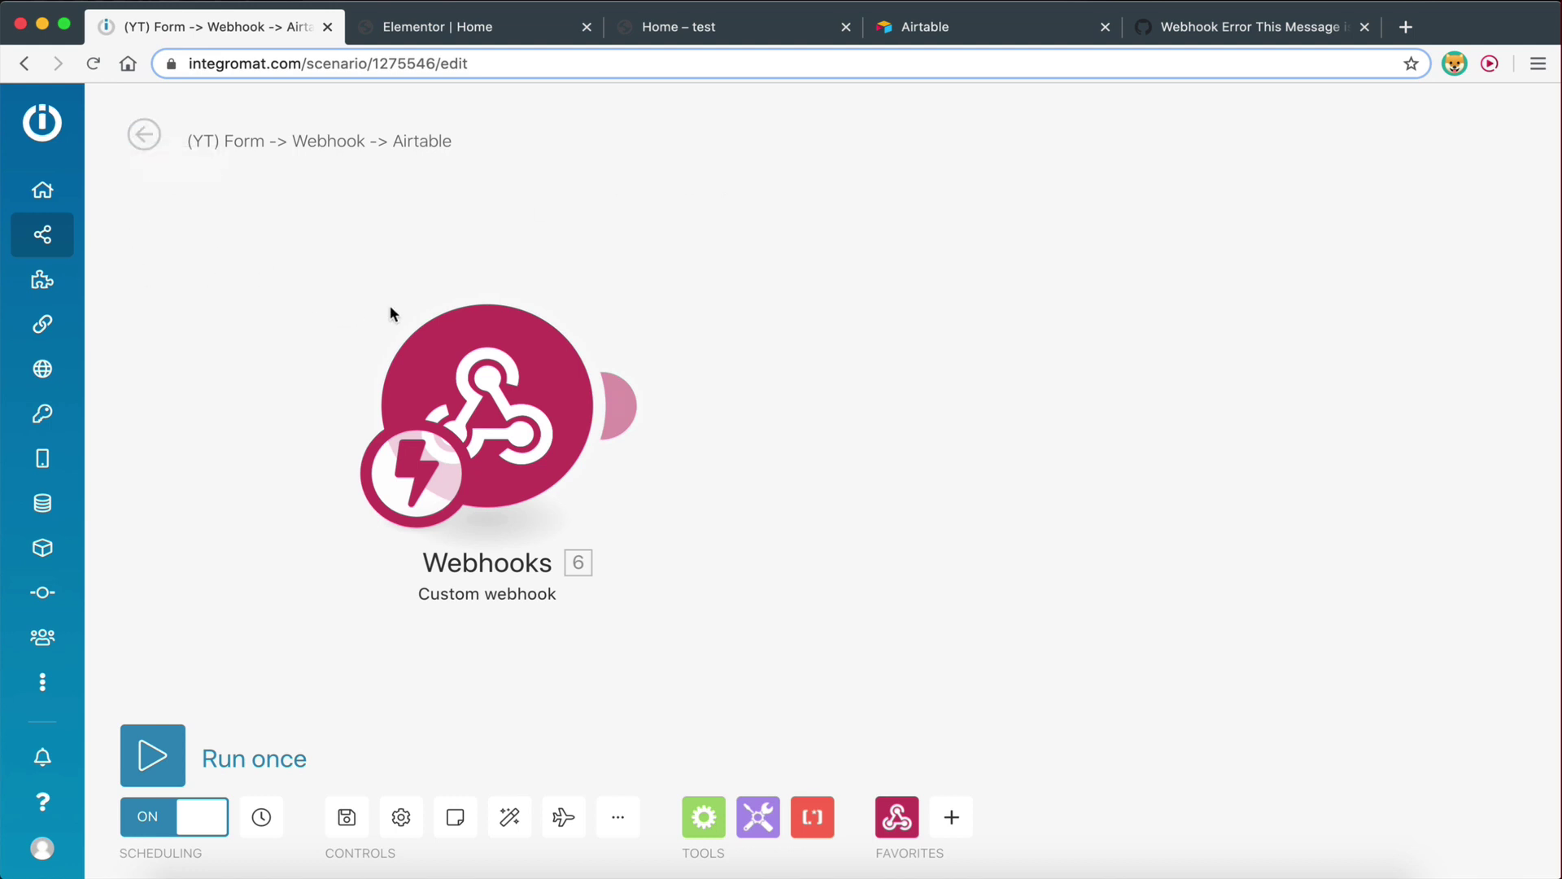
Save the scenario changes and refresh the list of last runs
click(145, 135)
click(981, 279)
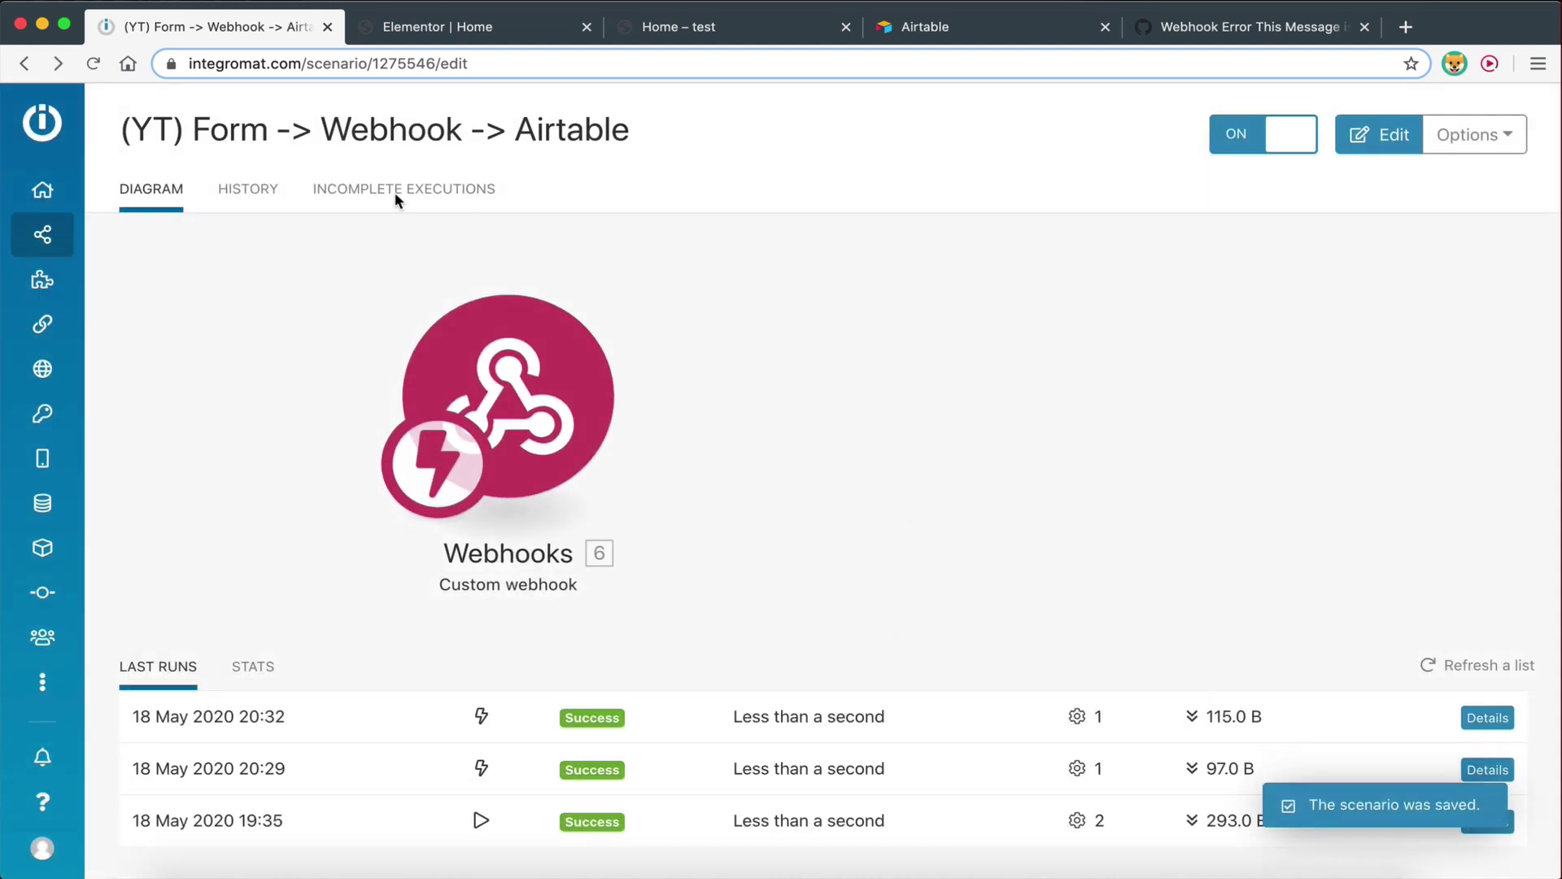
click(94, 63)
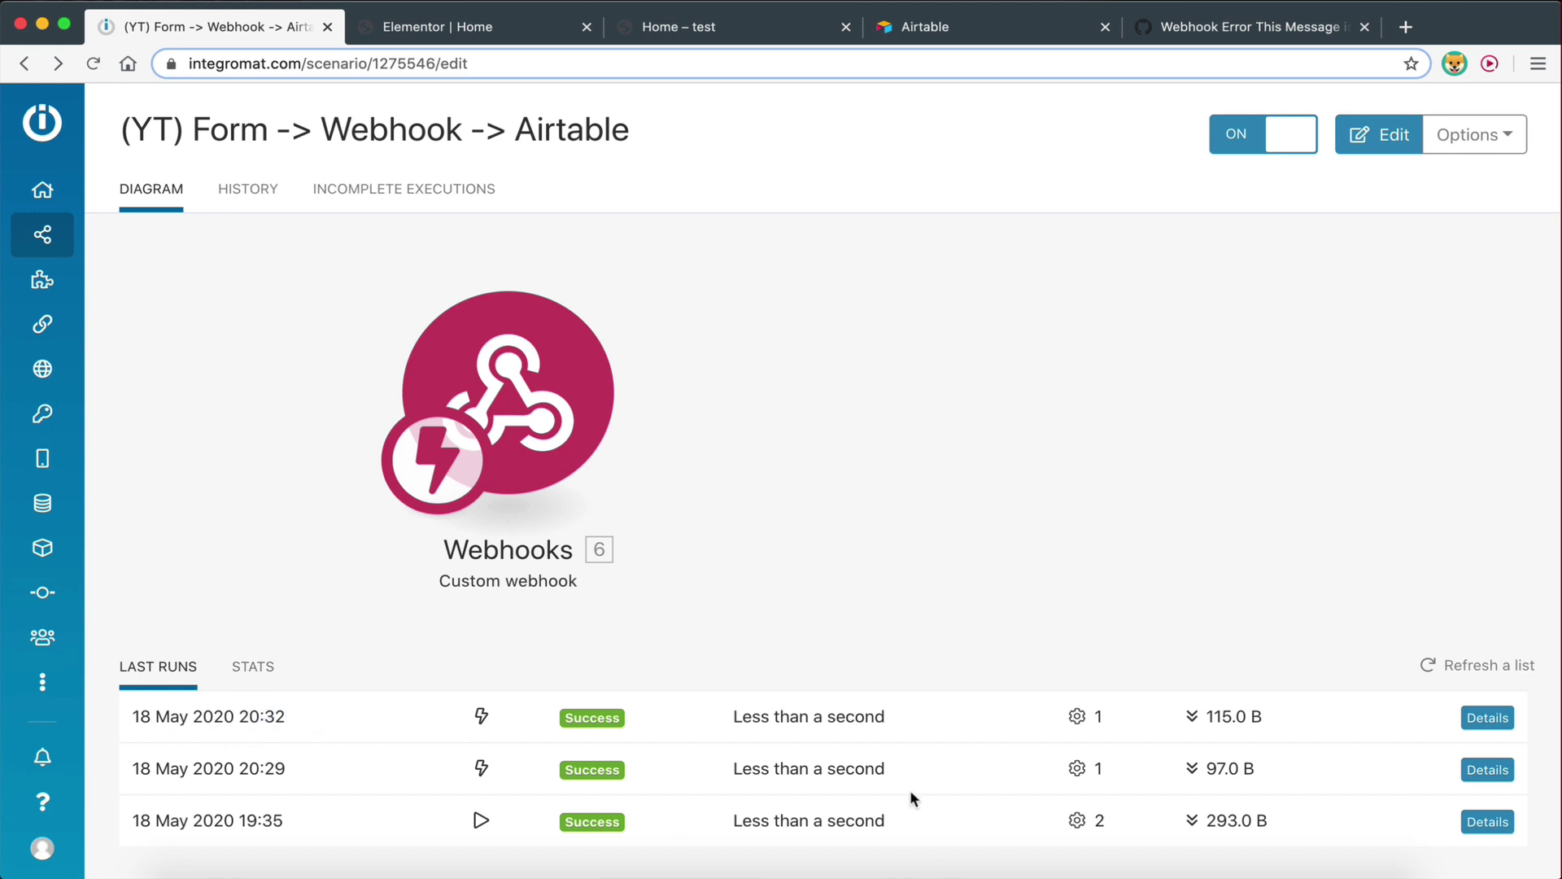
Inspect the latest run's webhook output: Name, Email, Message, form_id and form_name New Form
click(1496, 723)
click(895, 377)
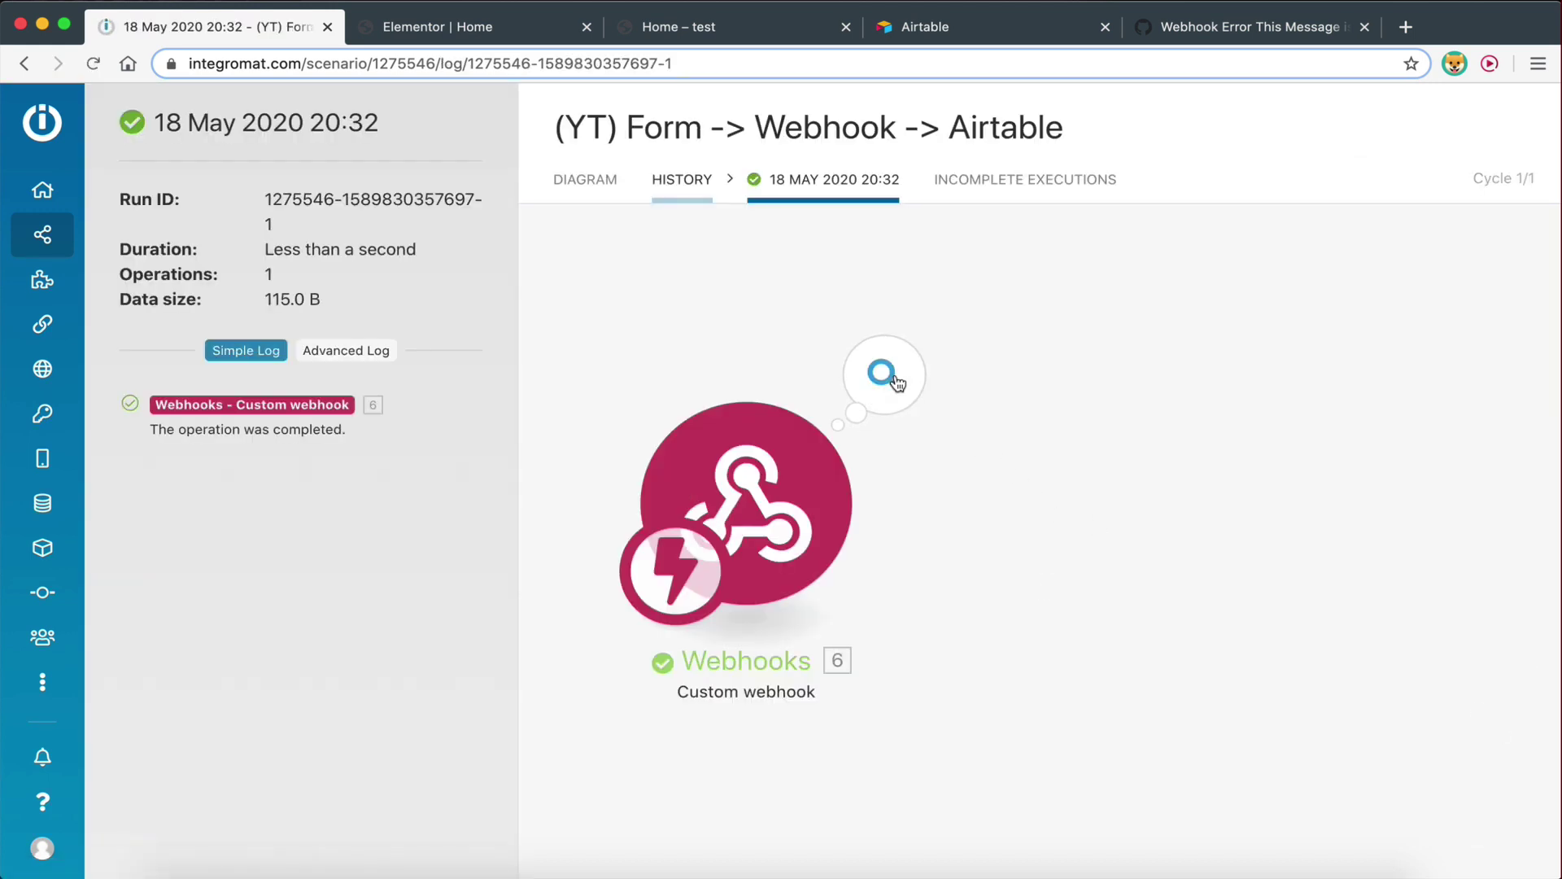
click(890, 383)
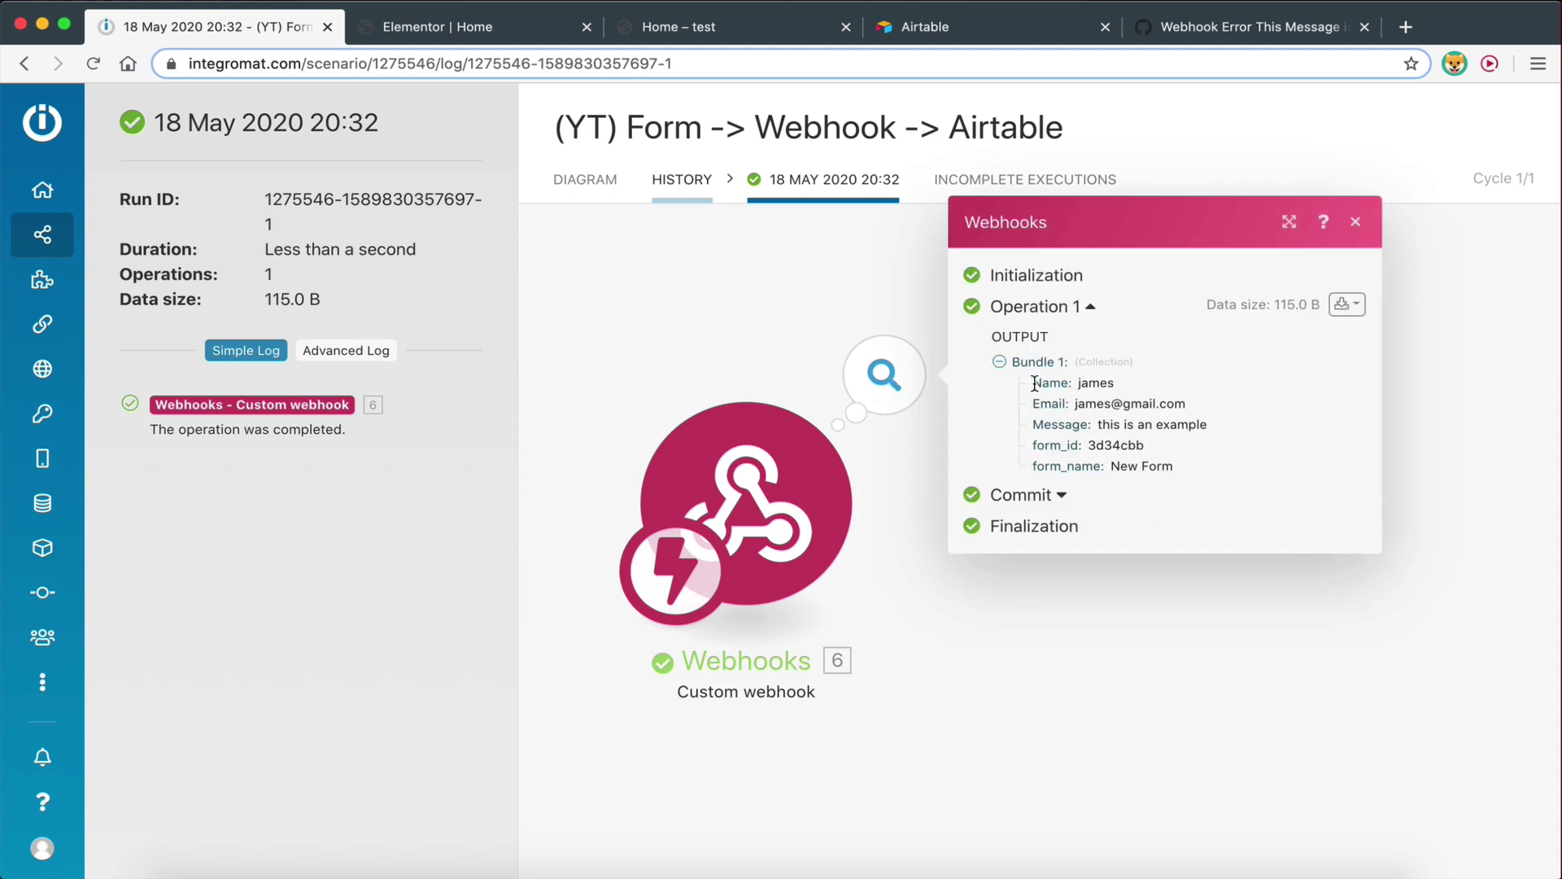
drag(1034, 382, 1232, 427)
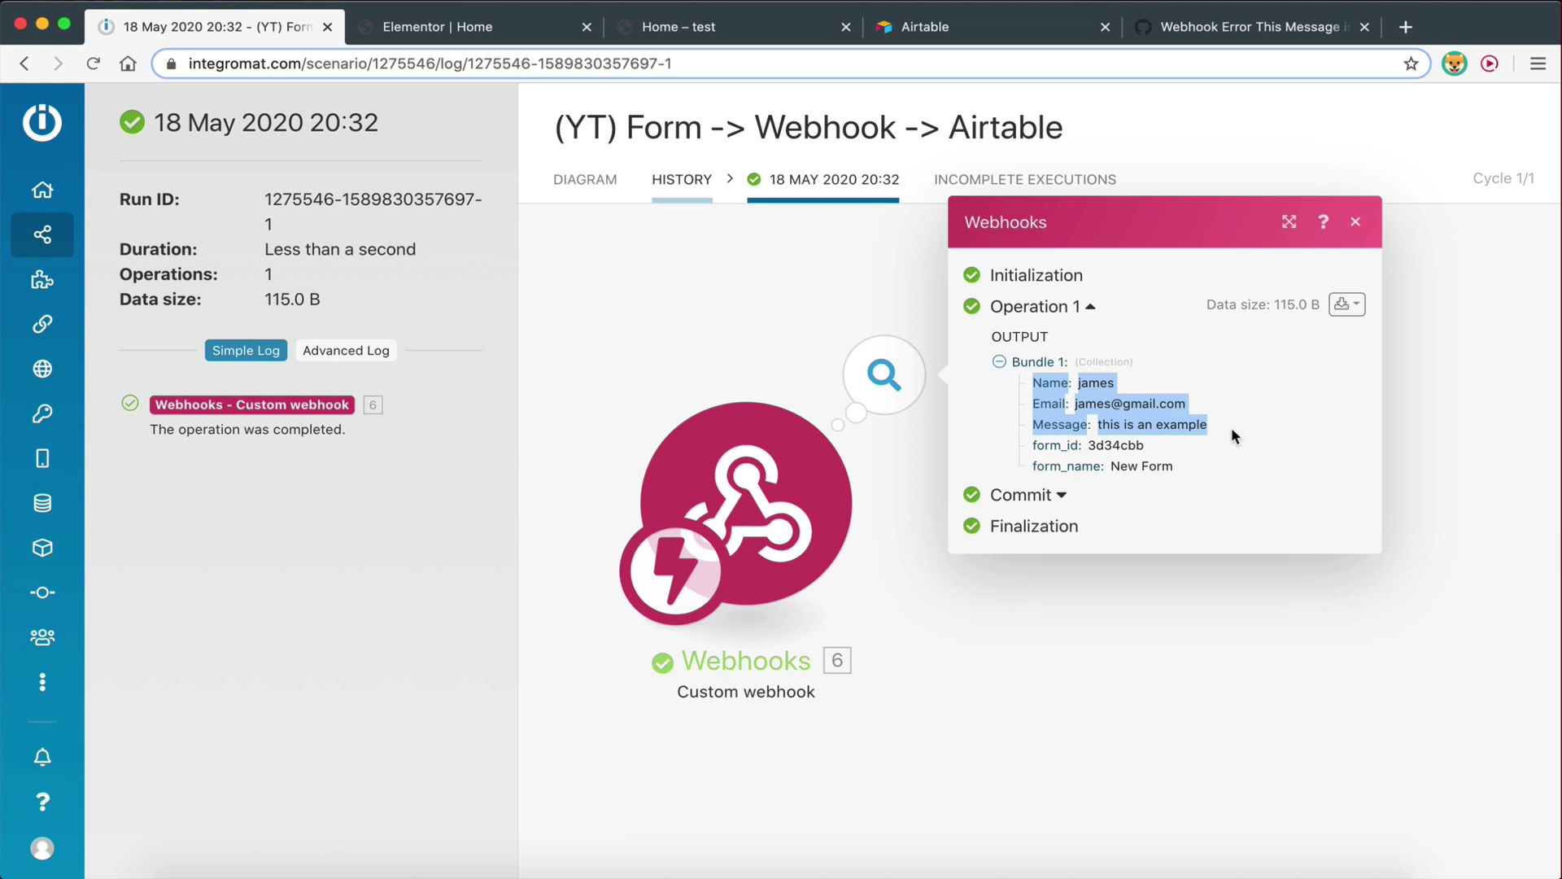
click(1232, 427)
drag(1031, 444, 1192, 462)
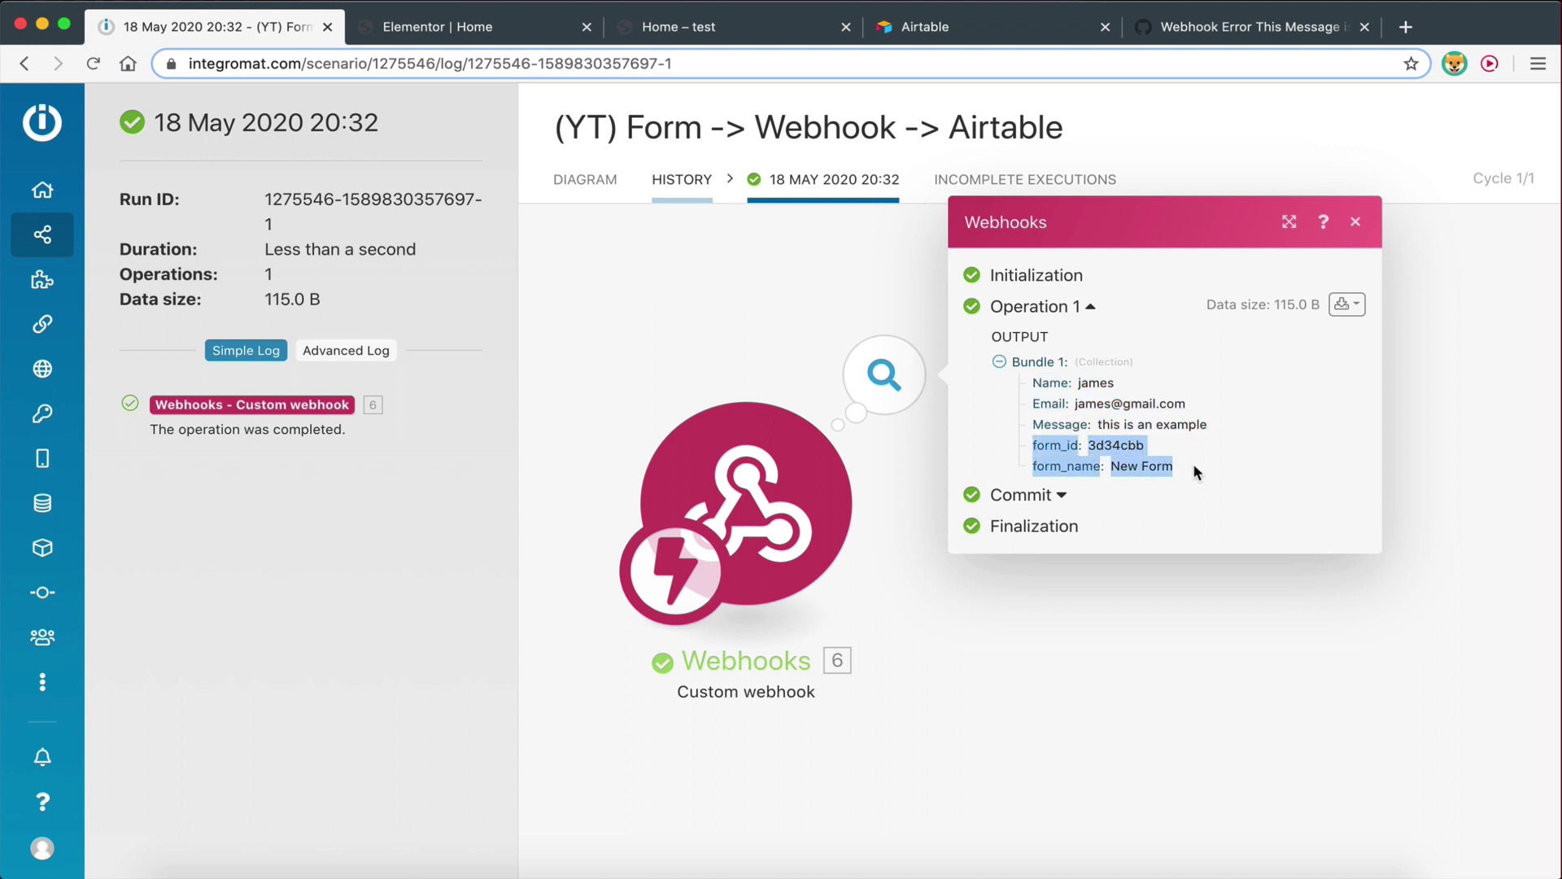
click(732, 352)
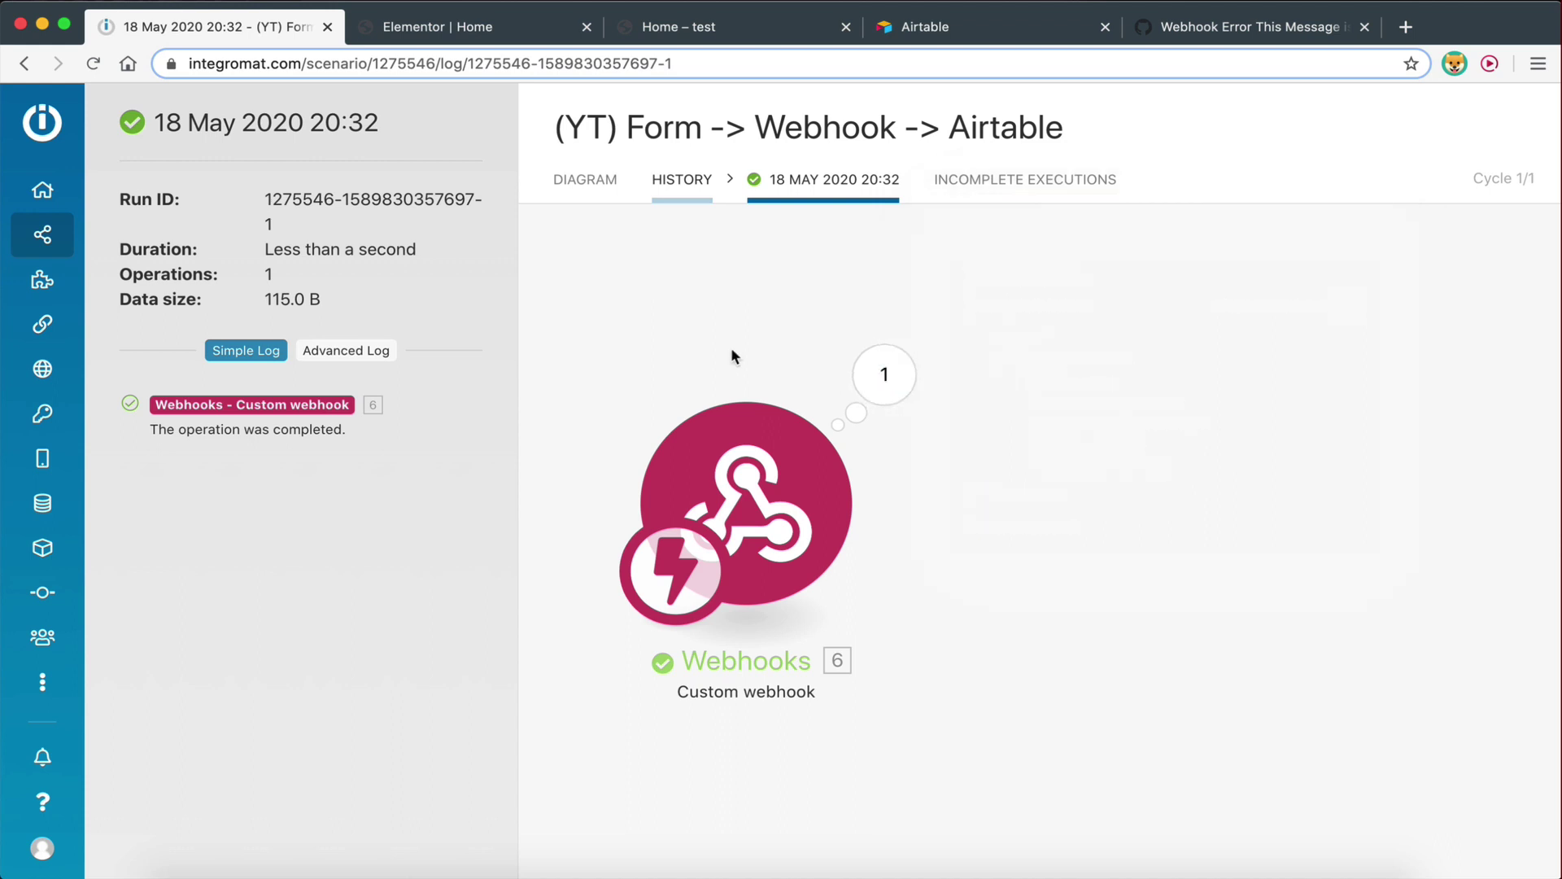
click(560, 179)
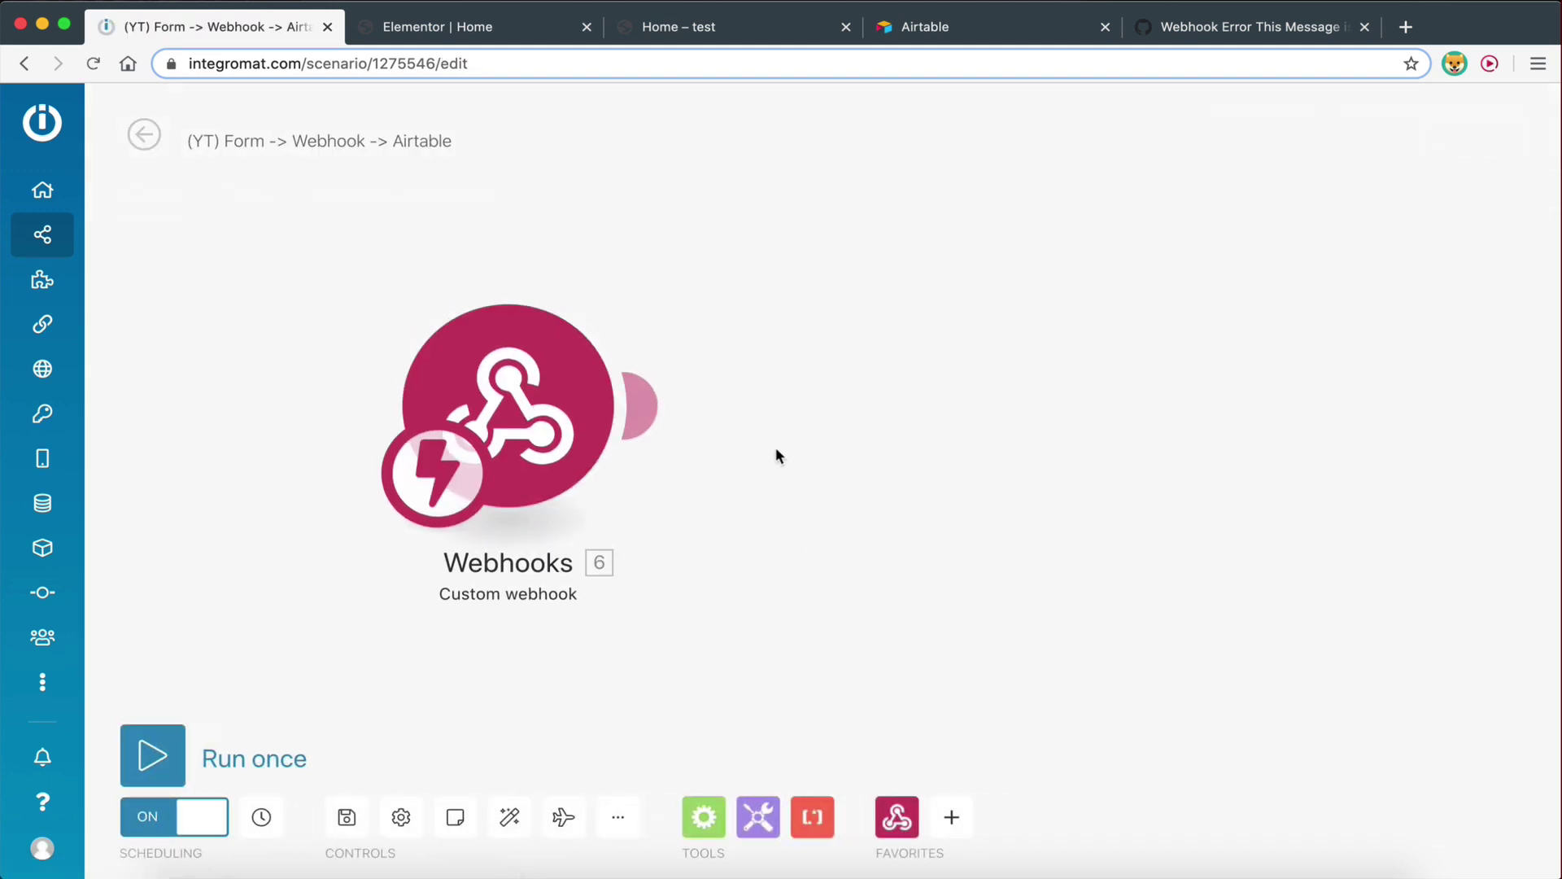
Add an Airtable 'Create a record' module after the Webhooks module
click(651, 407)
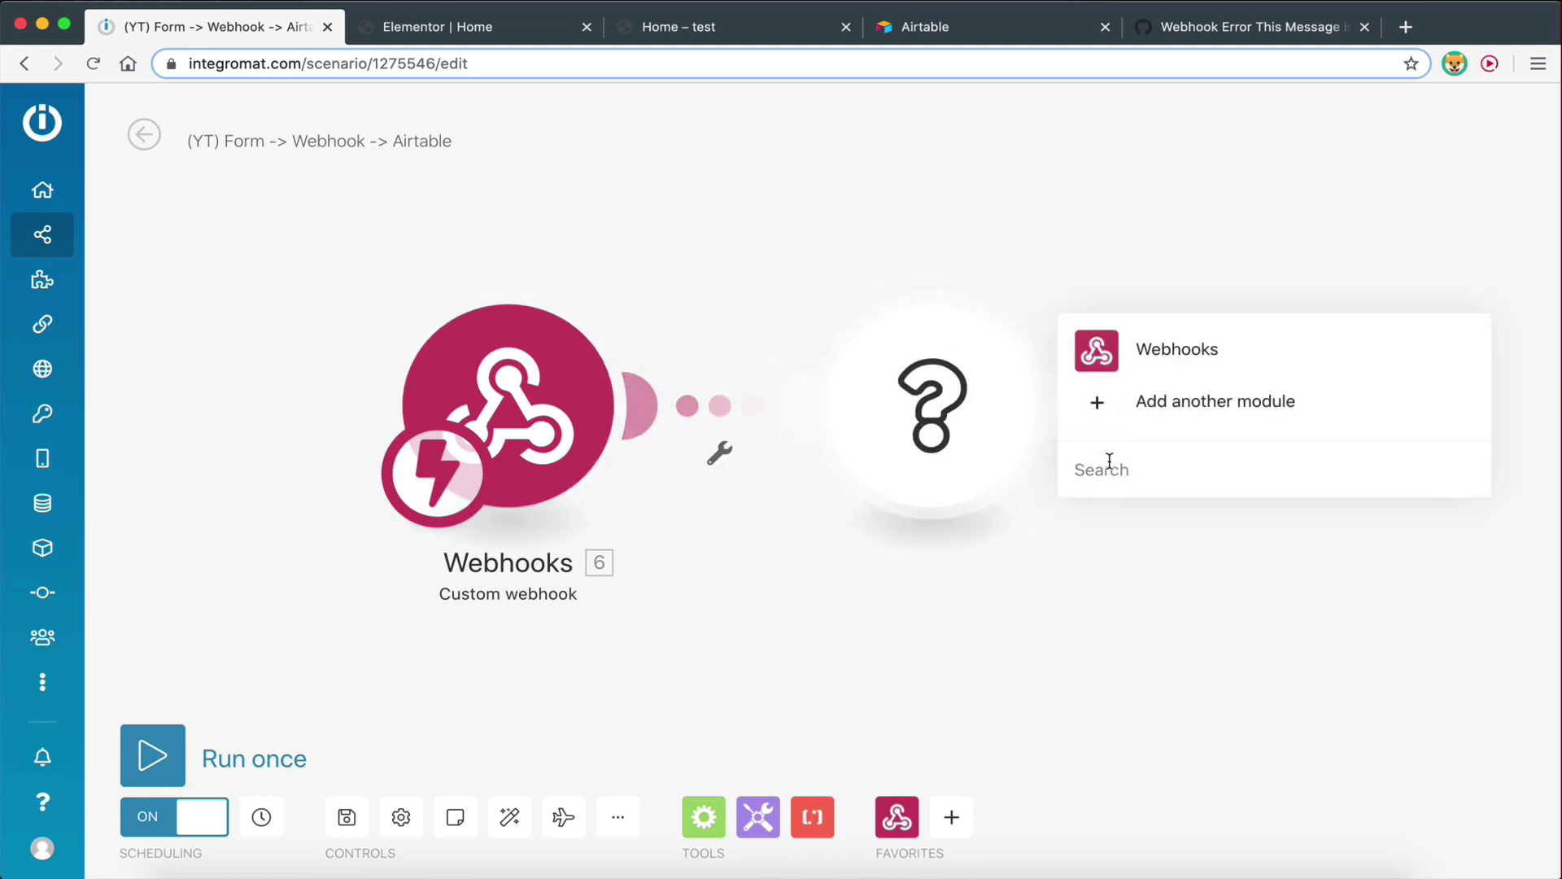
text(aiirta)
text(be)
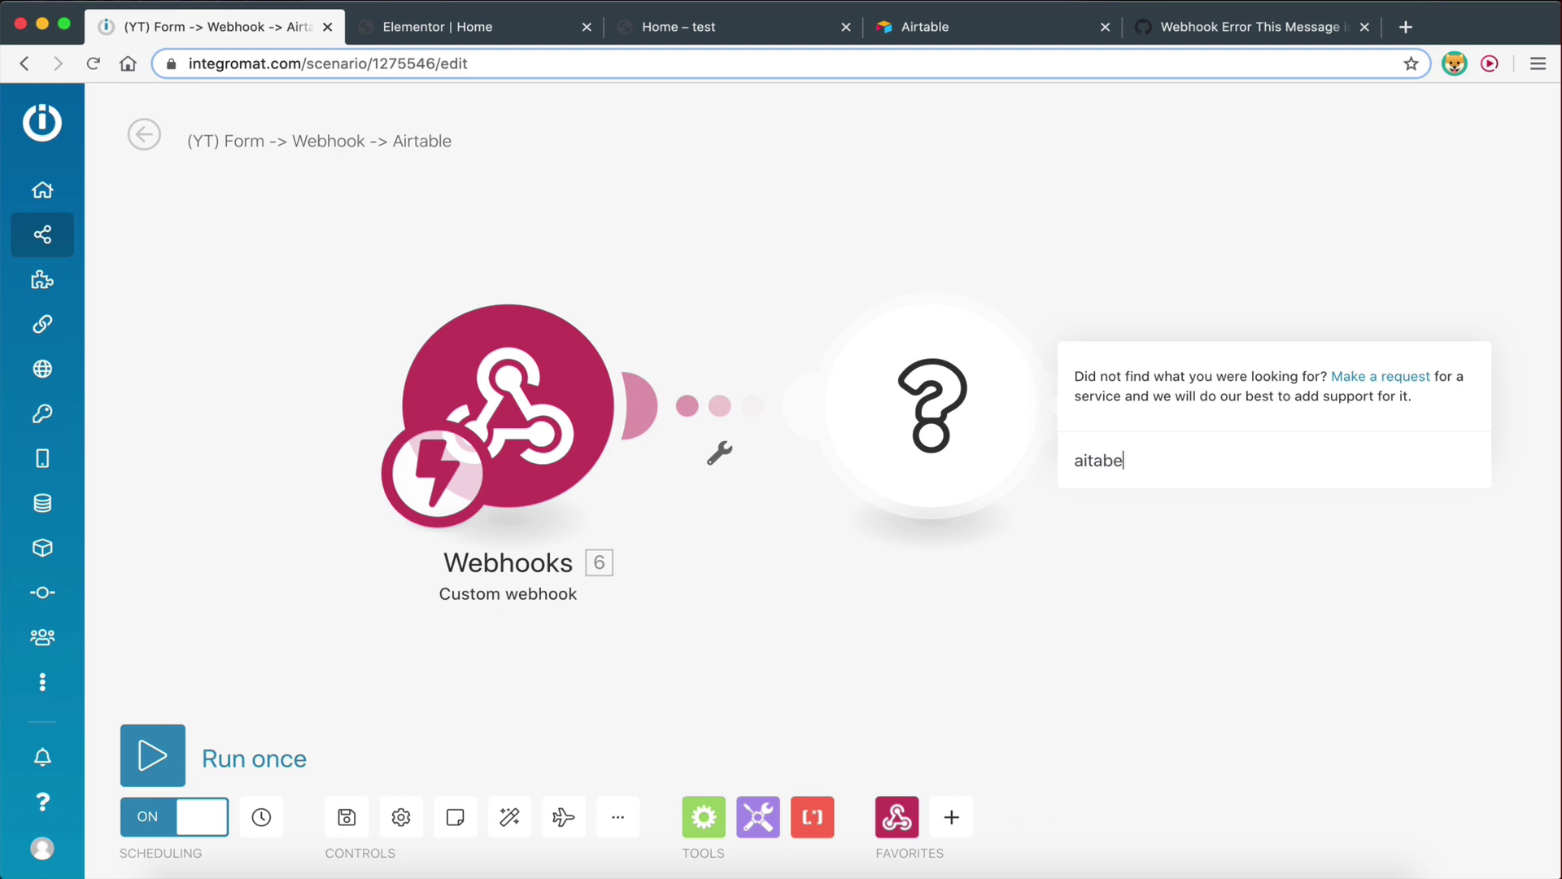
key(BackSpace)
key(BackSpace)
key(BackSpace)
key(BackSpace)
text(irtabe)
key(BackSpace)
key(BackSpace)
key(BackSpace)
key(BackSpace)
key(BackSpace)
key(BackSpace)
text(rta)
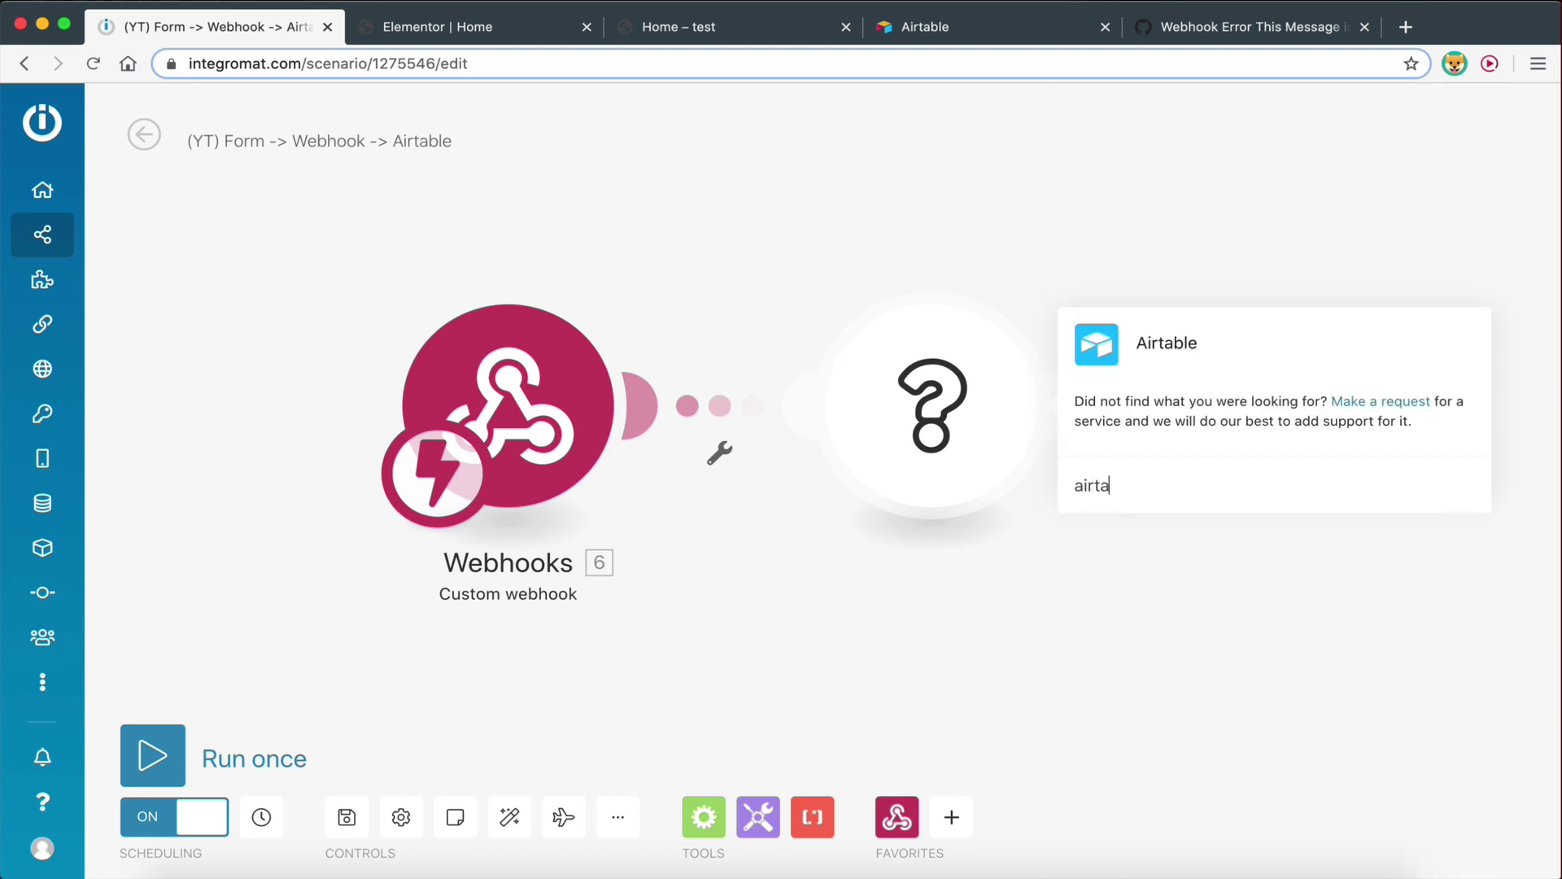
text(ble)
click(1104, 358)
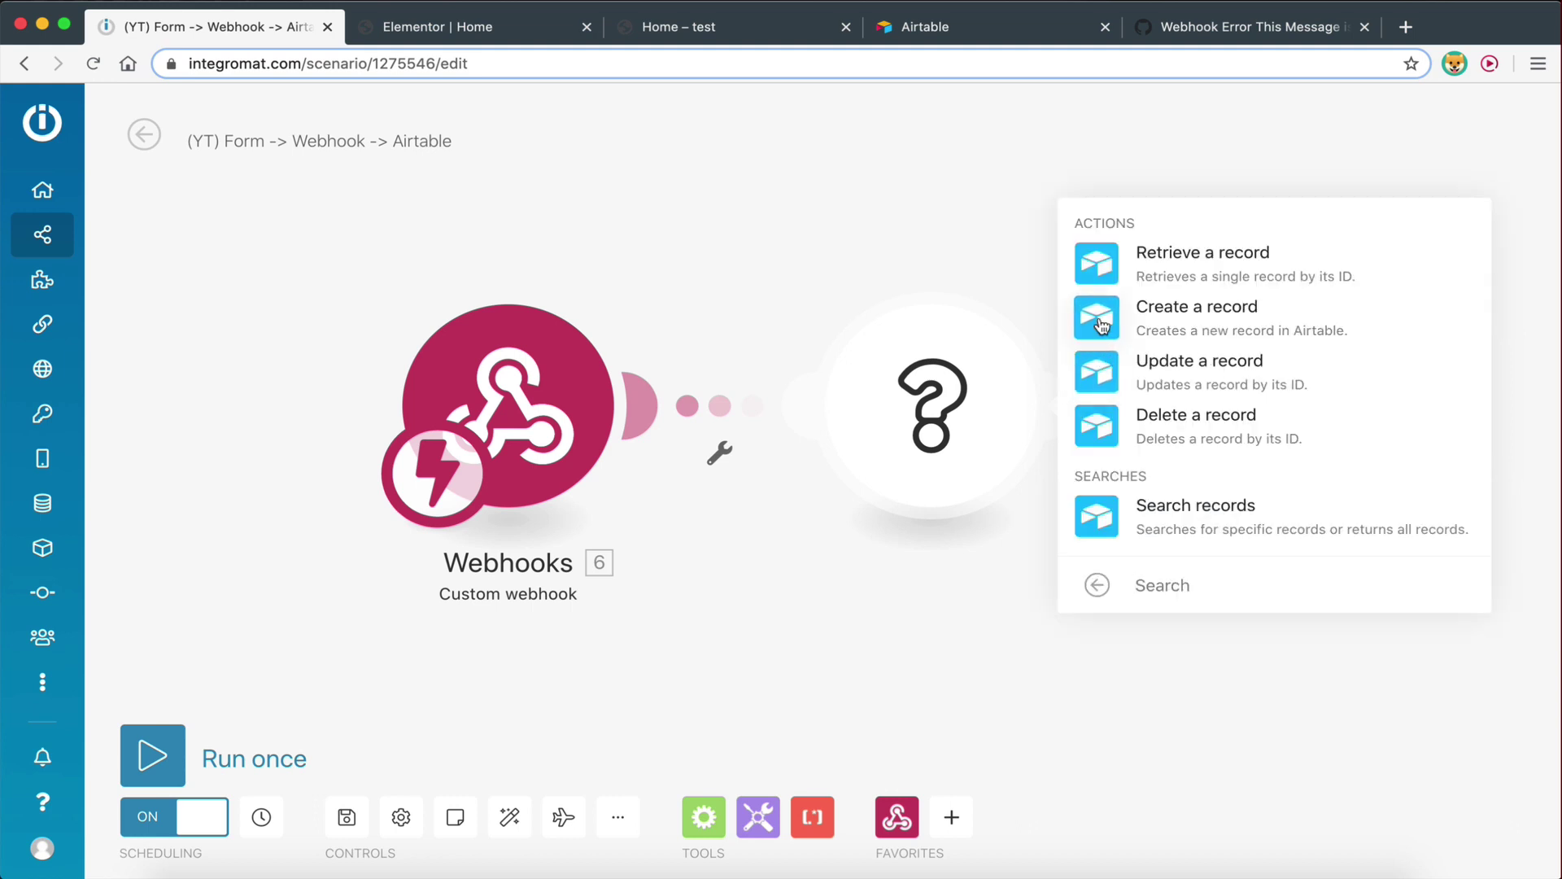
click(1102, 325)
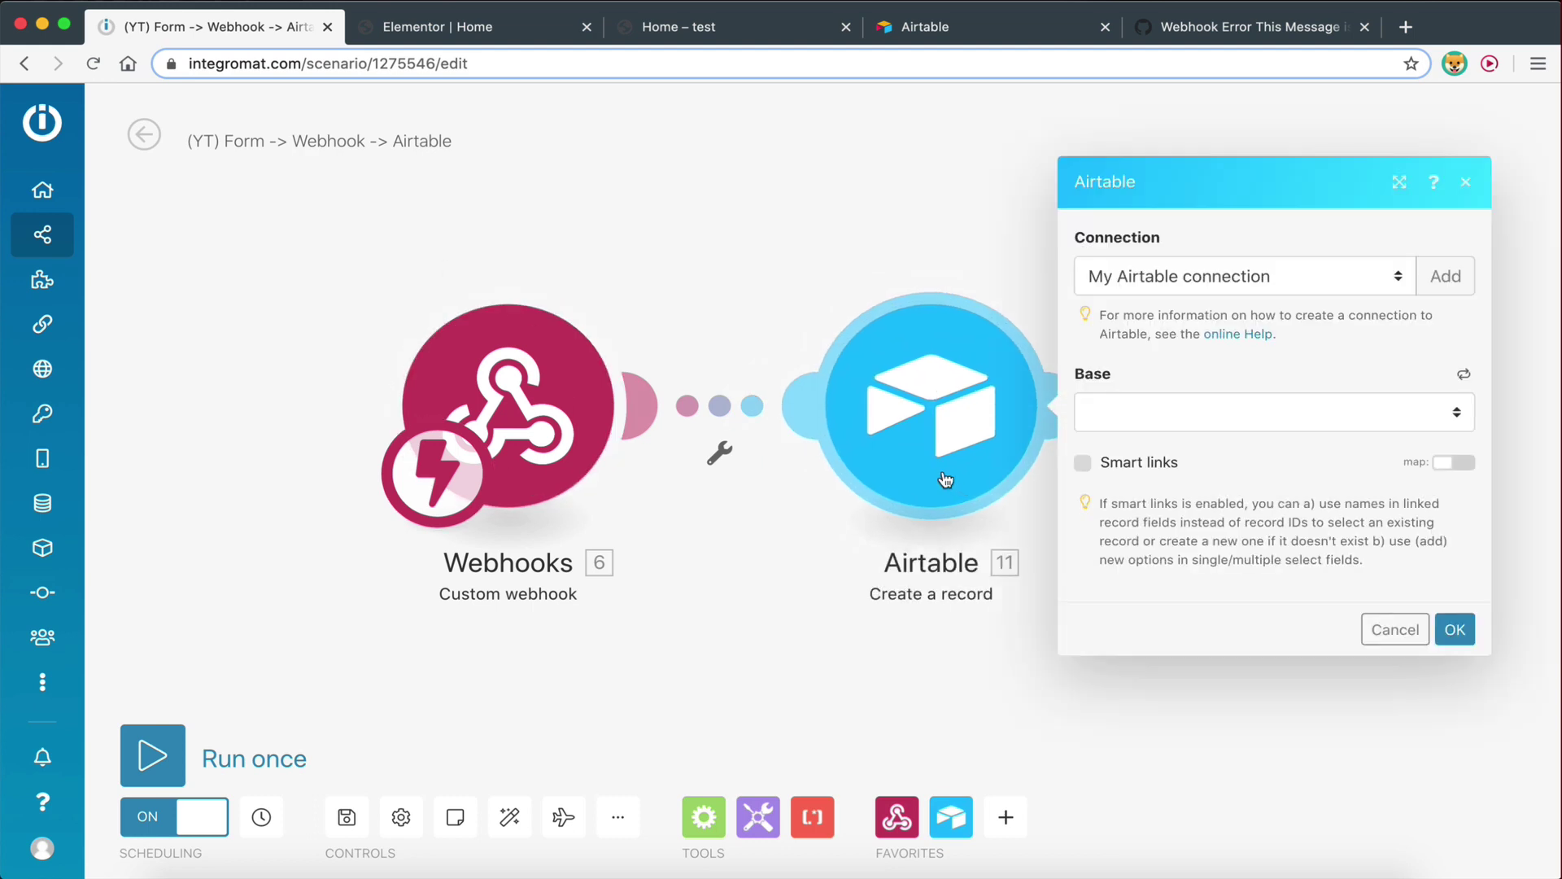
click(974, 34)
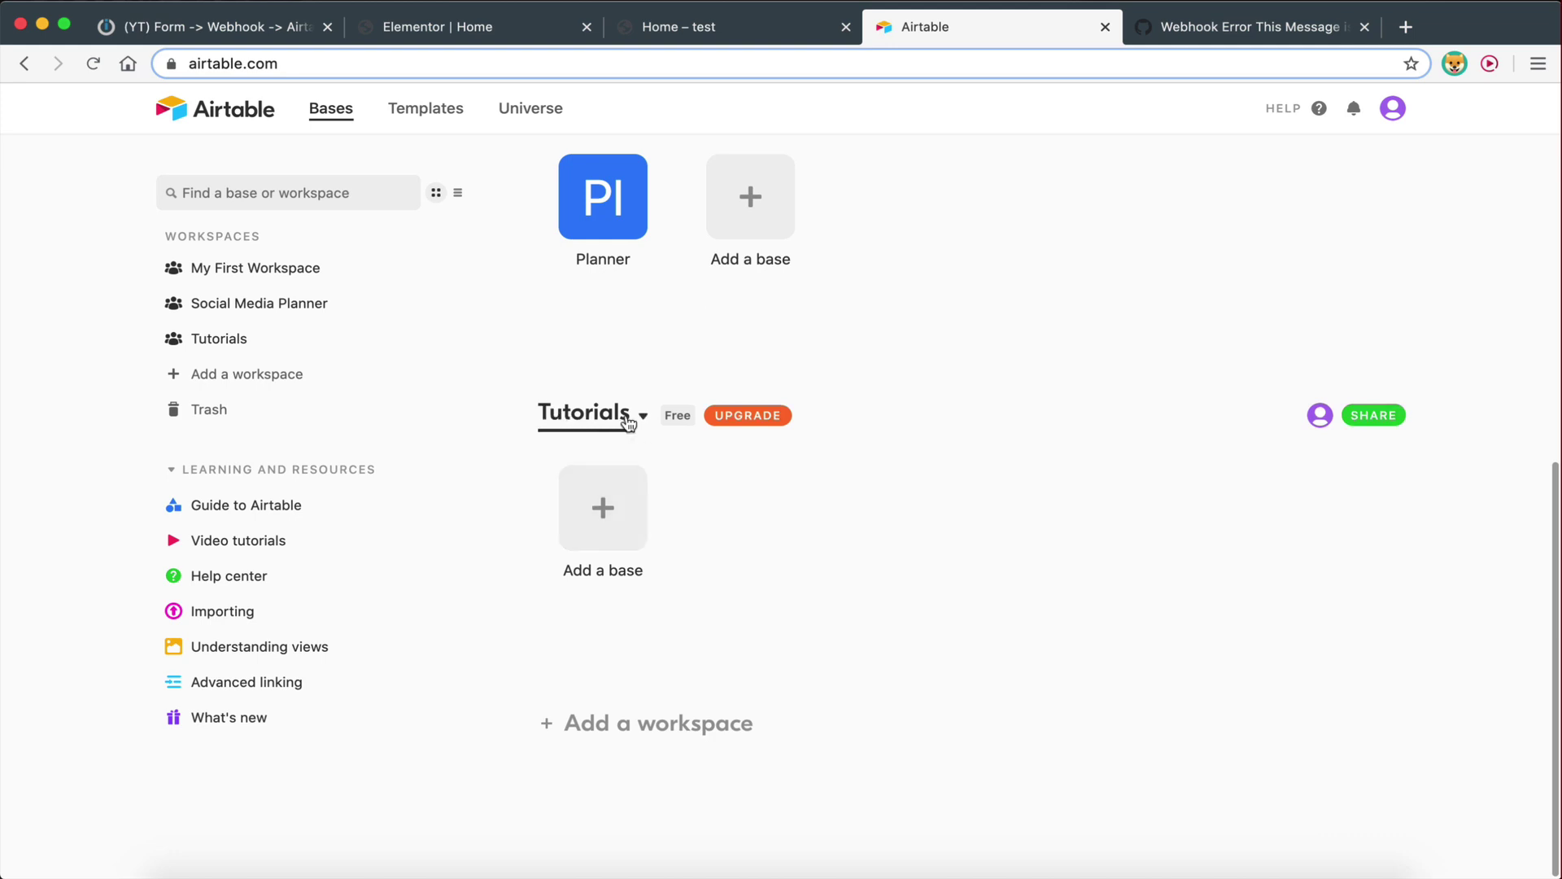
Create a blank base named 'Form Submissions' in the Tutorials workspace and open it
click(621, 511)
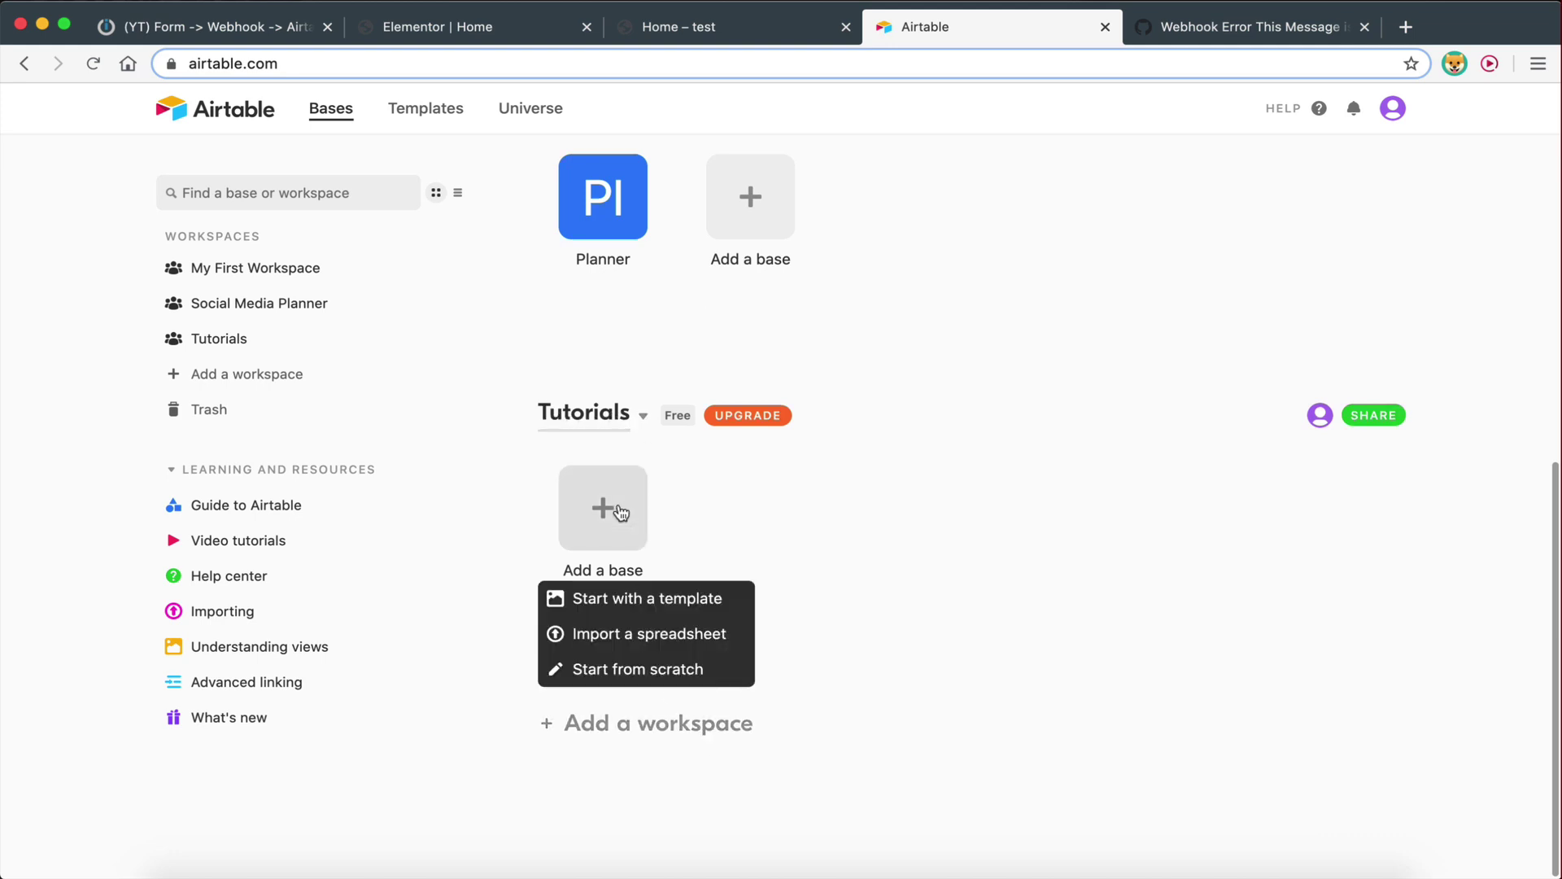
click(631, 677)
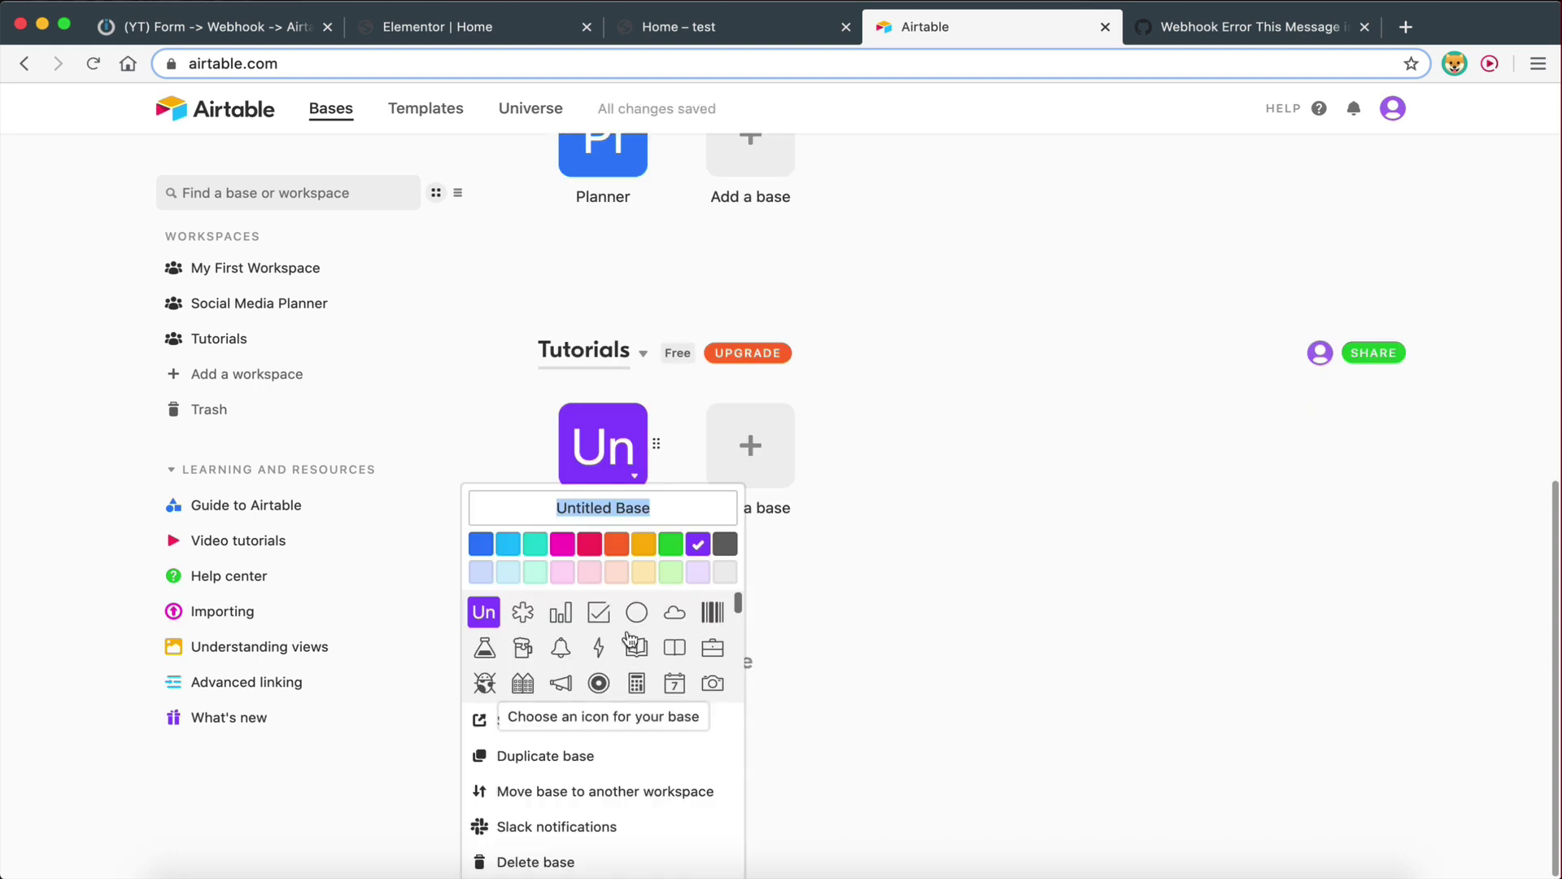
text(Form Sub)
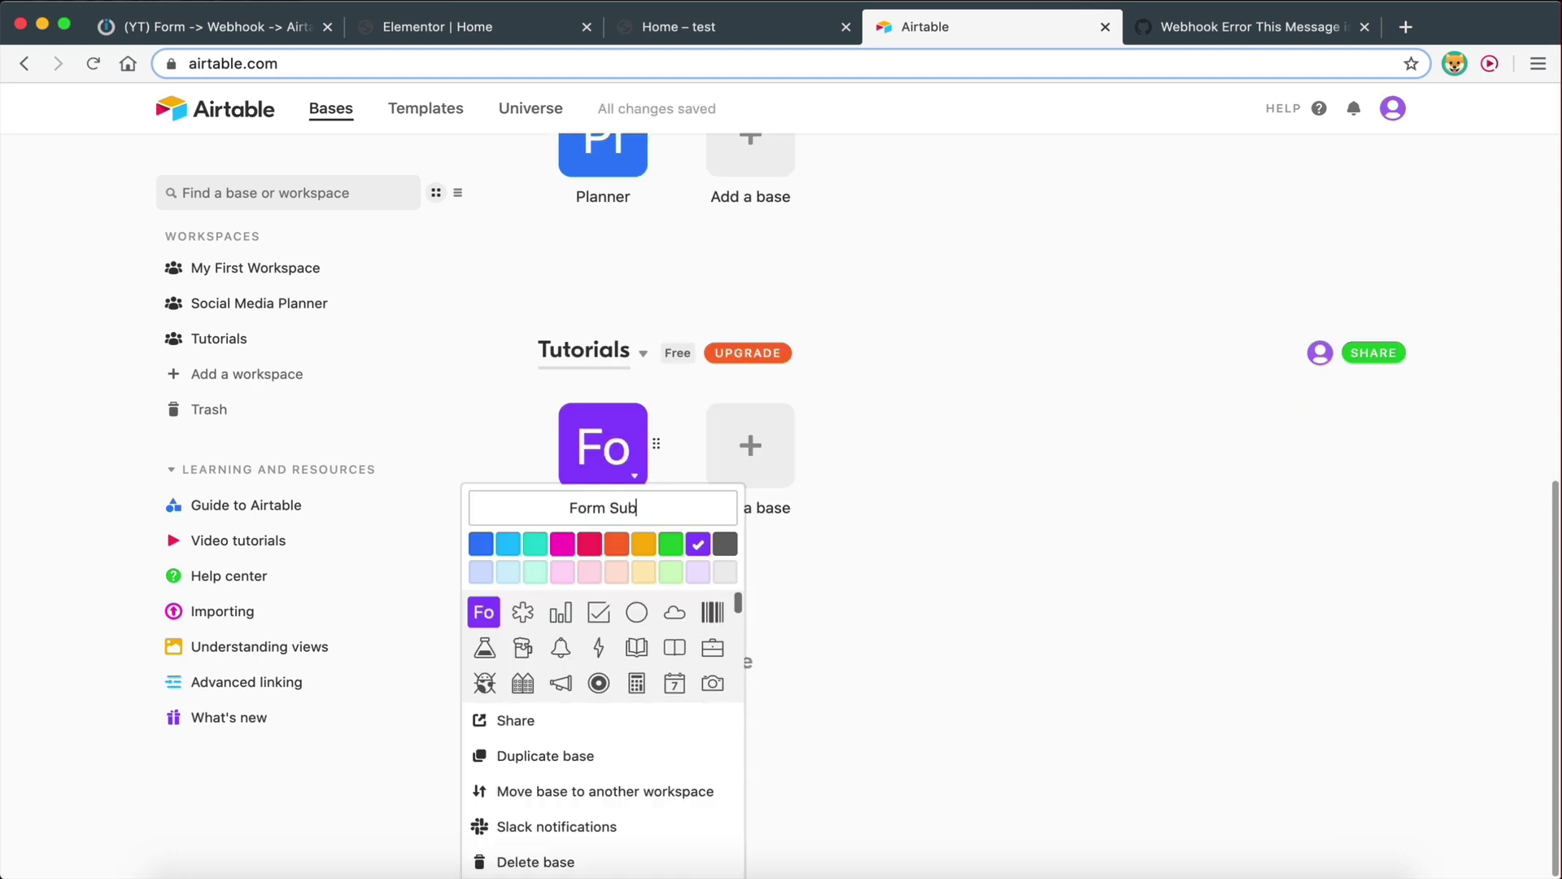
text(missions)
click(763, 651)
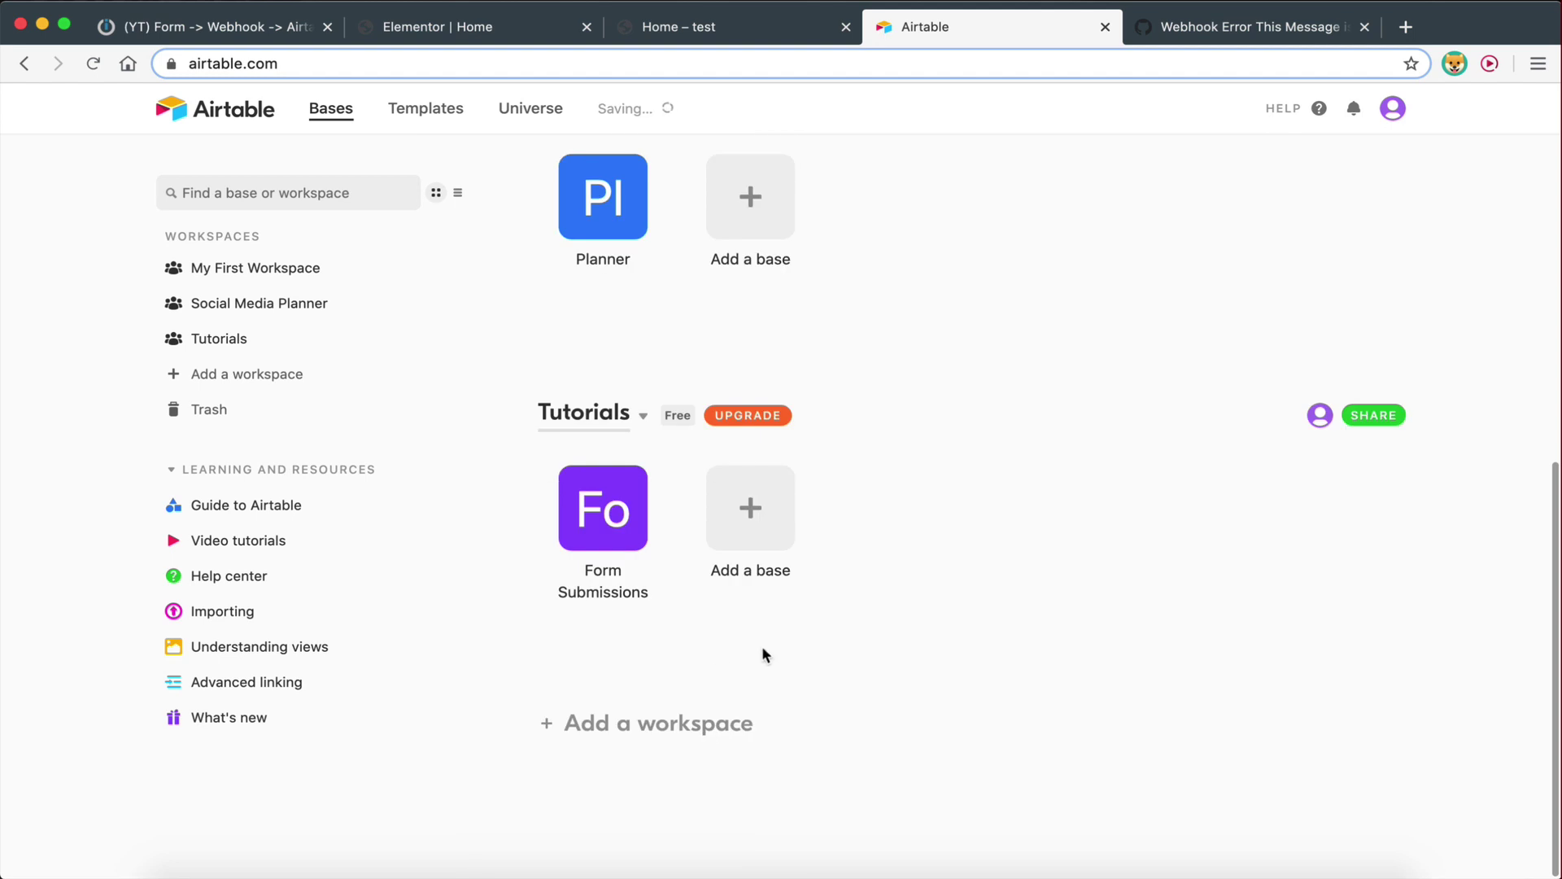
click(596, 503)
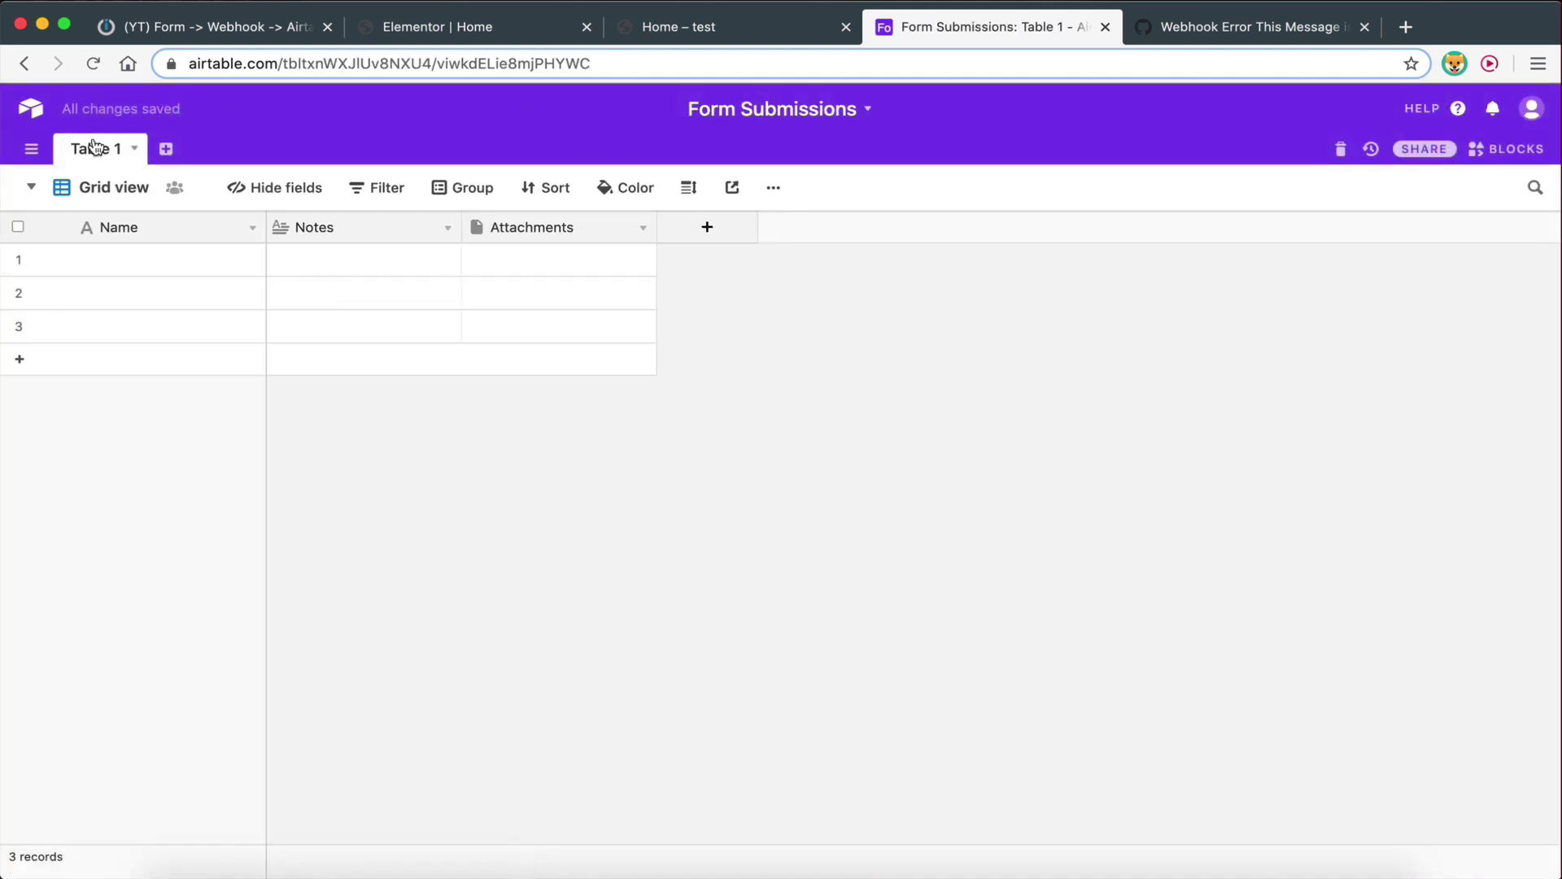
Rename Table 1 to 'Data' and check the Name field's settings without changing them
double_click(94, 148)
text(D)
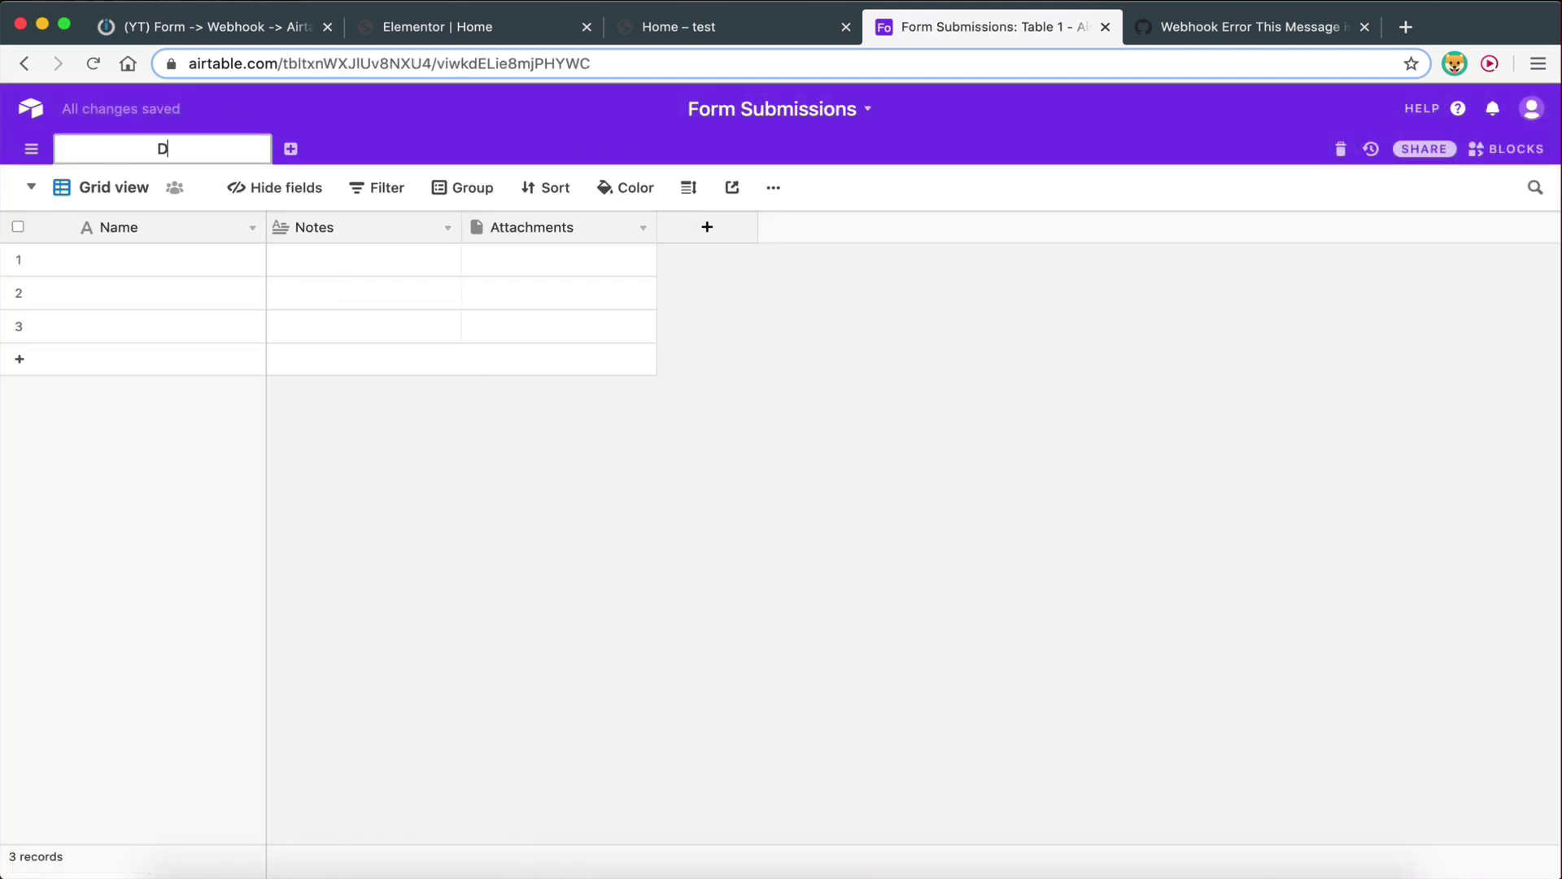
text(ata)
key(Return)
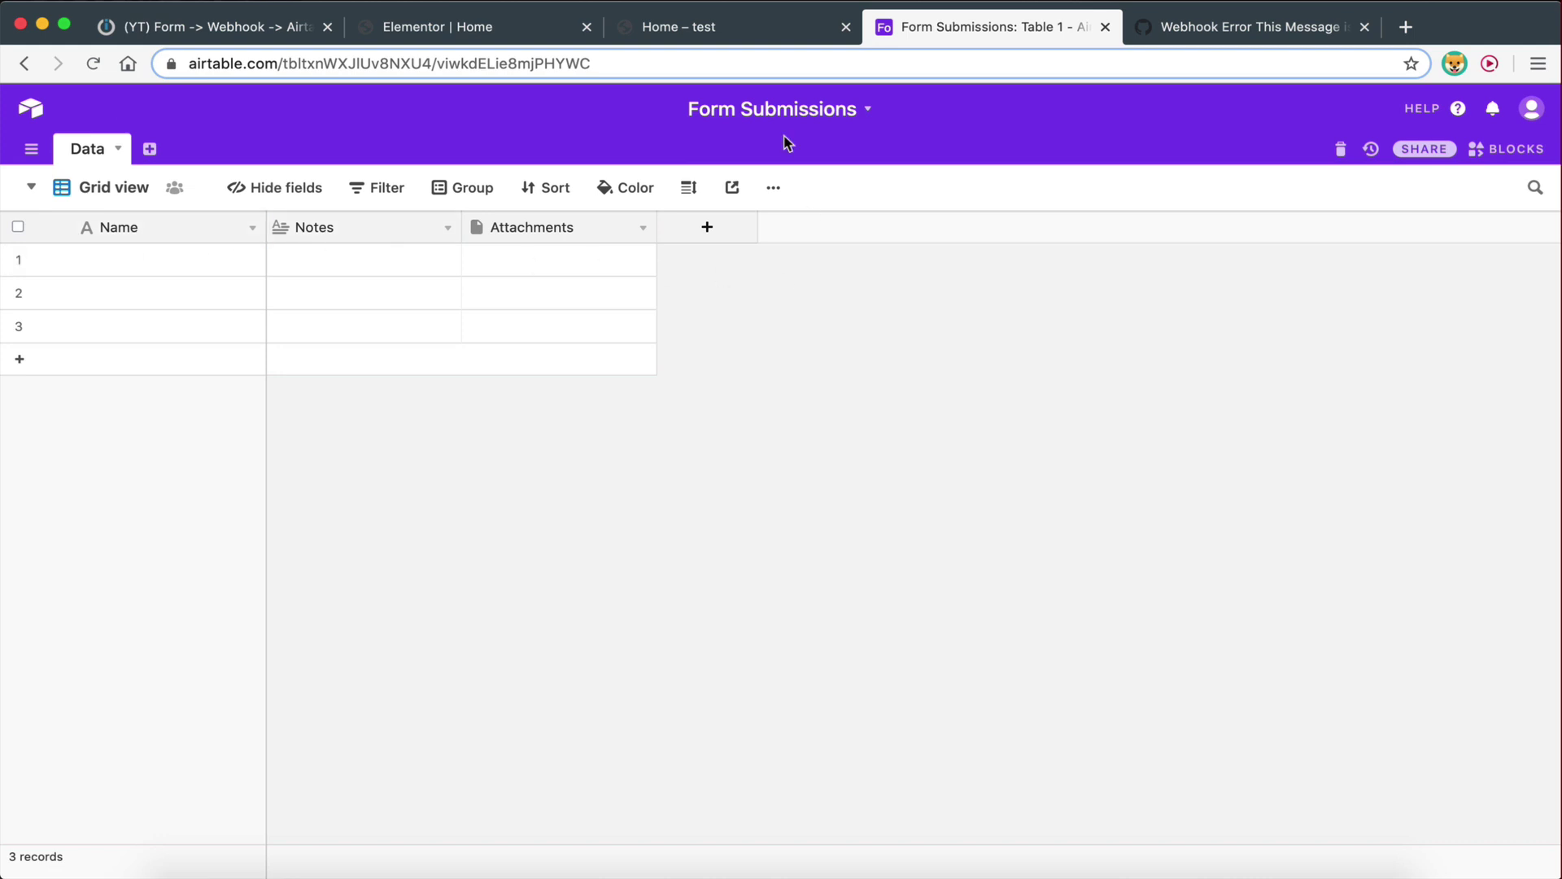
click(682, 27)
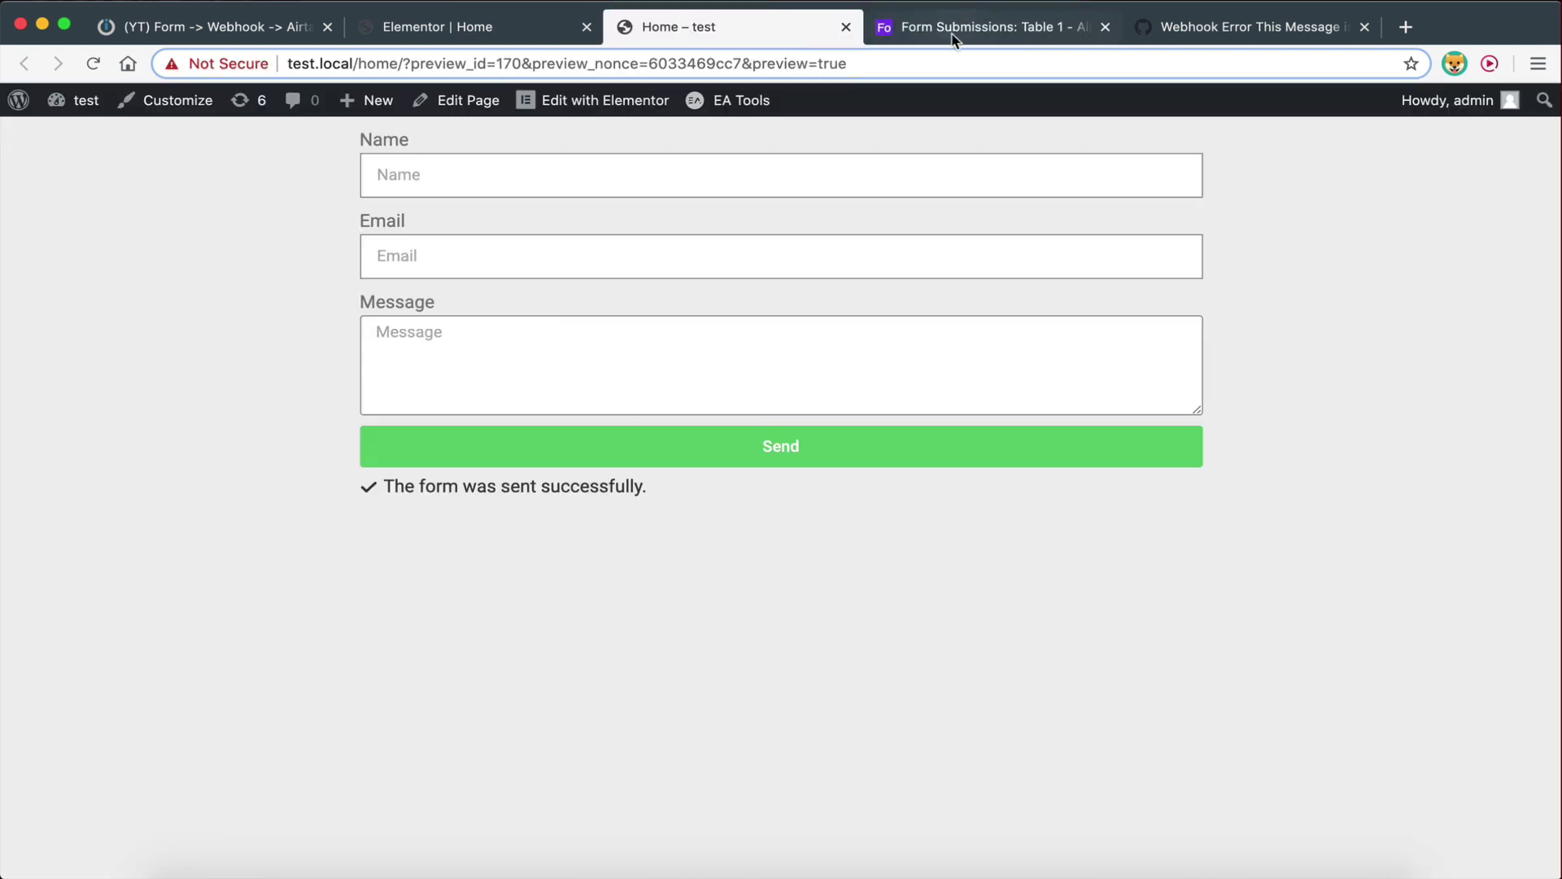
click(956, 31)
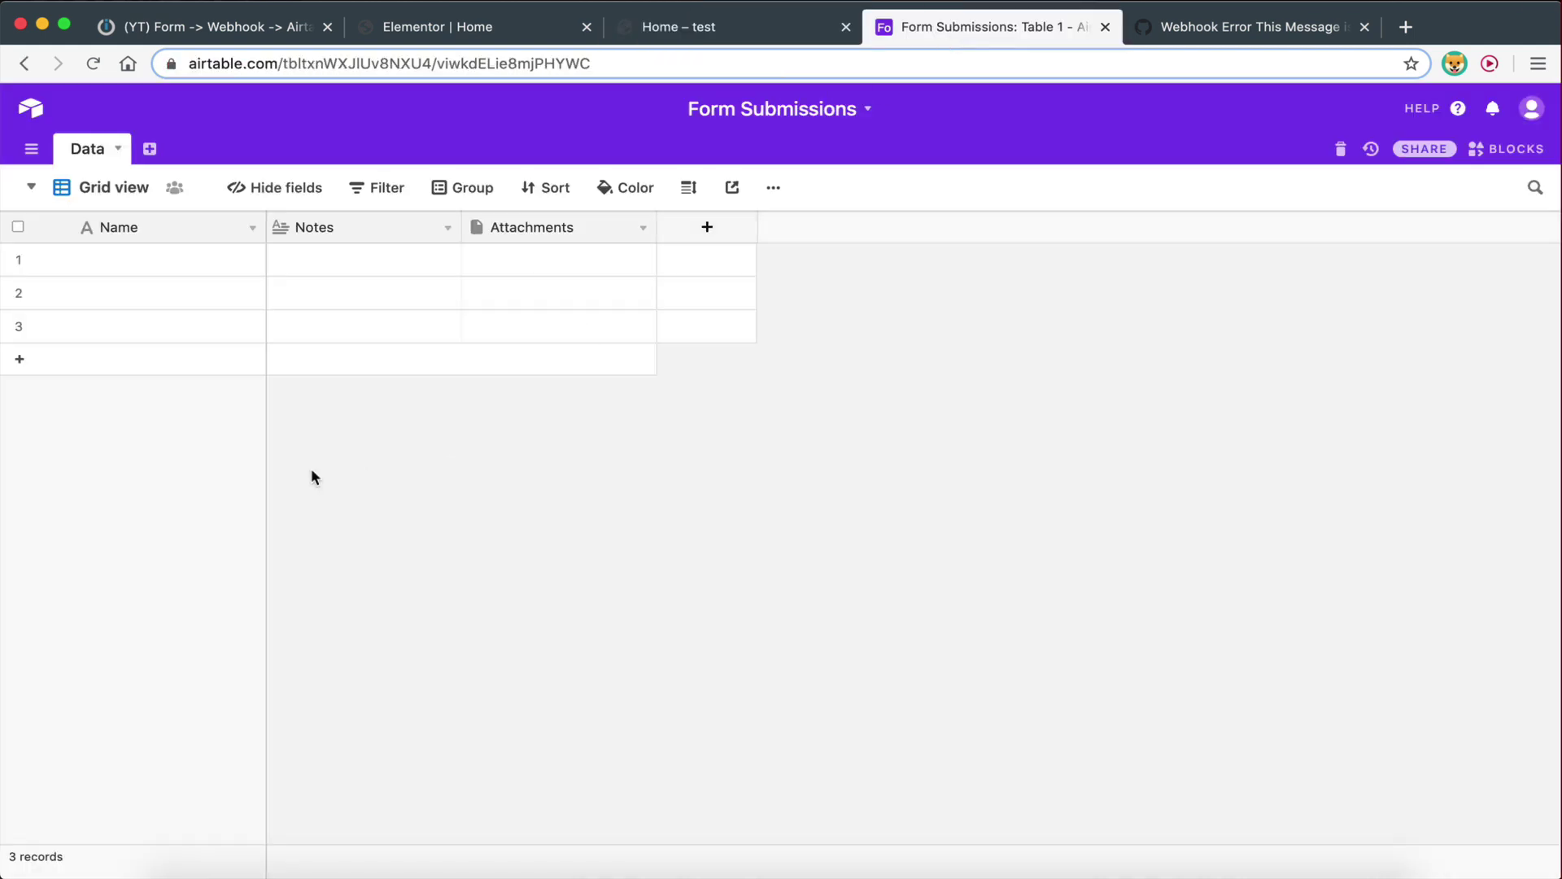
click(113, 235)
right_click(120, 228)
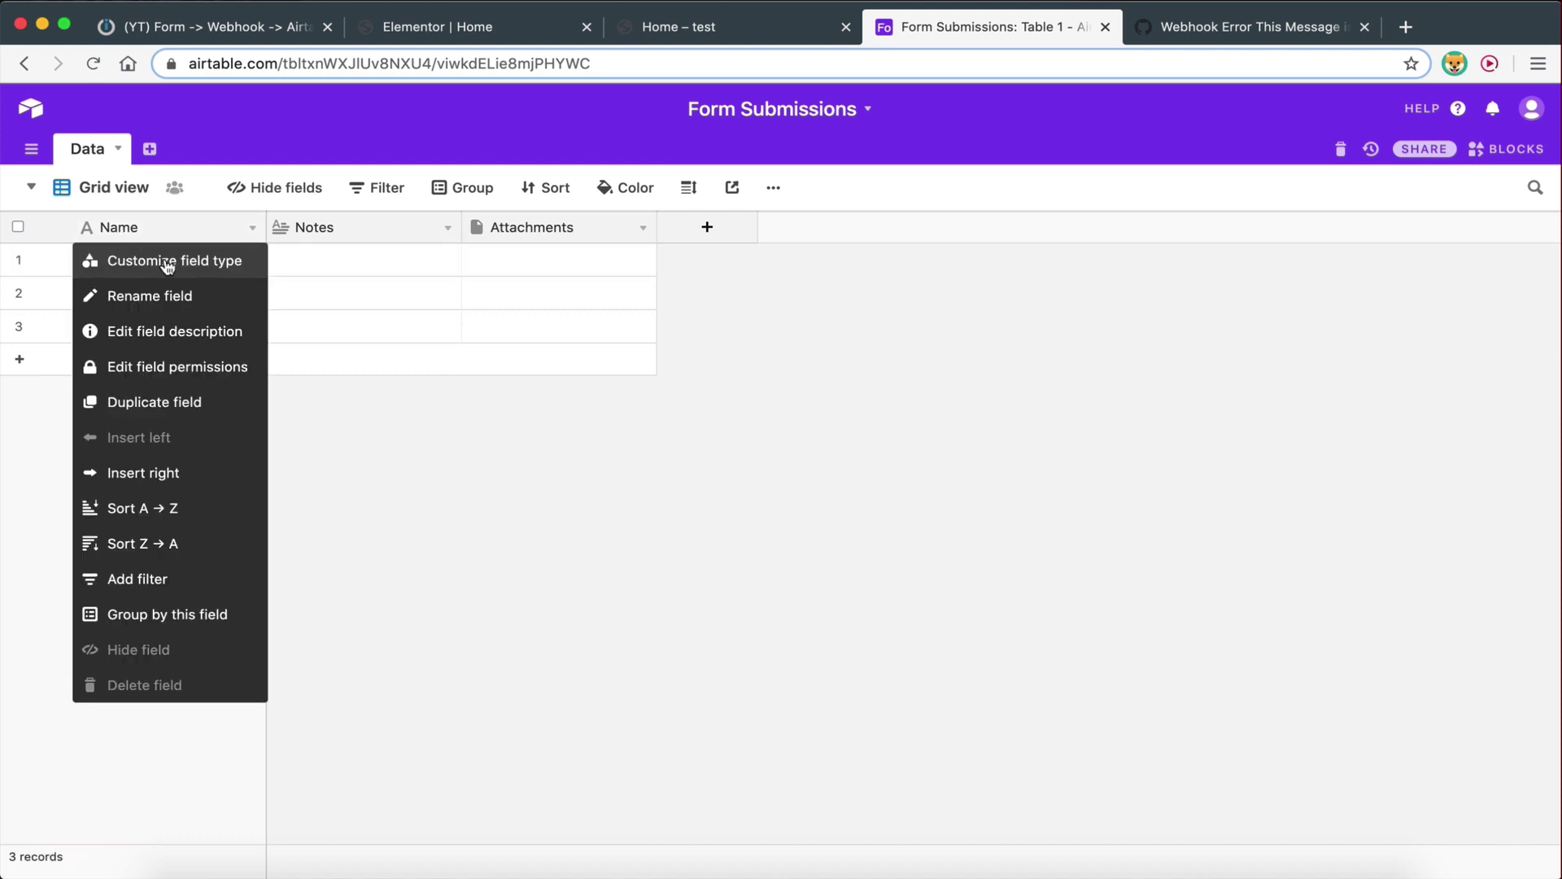
click(166, 258)
click(668, 27)
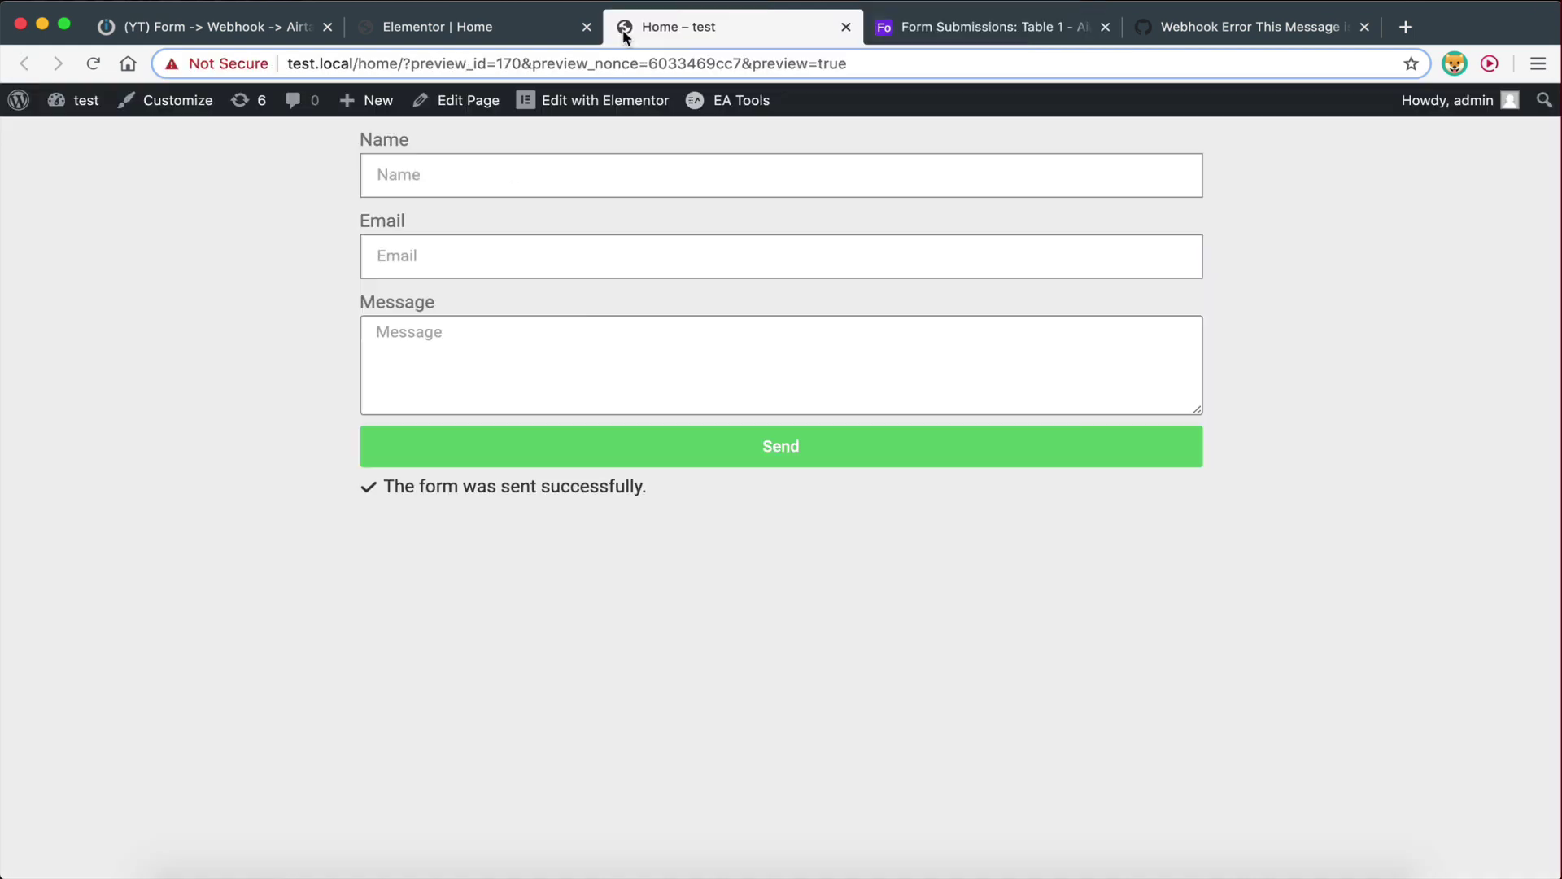
click(987, 27)
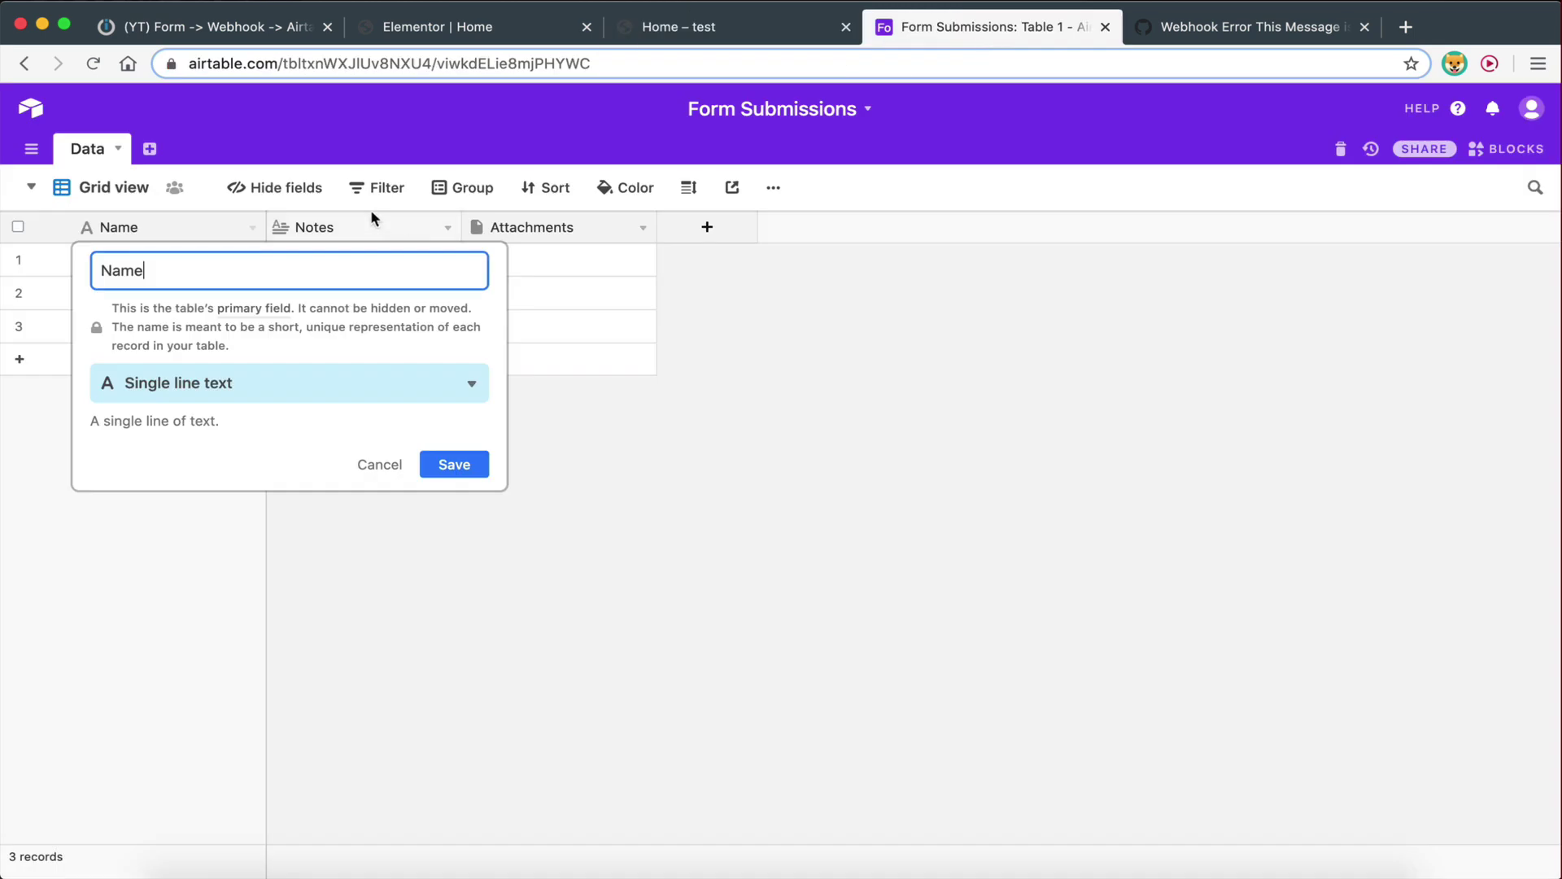
click(452, 464)
Turn the Notes field into an Email-type field named Email
click(328, 240)
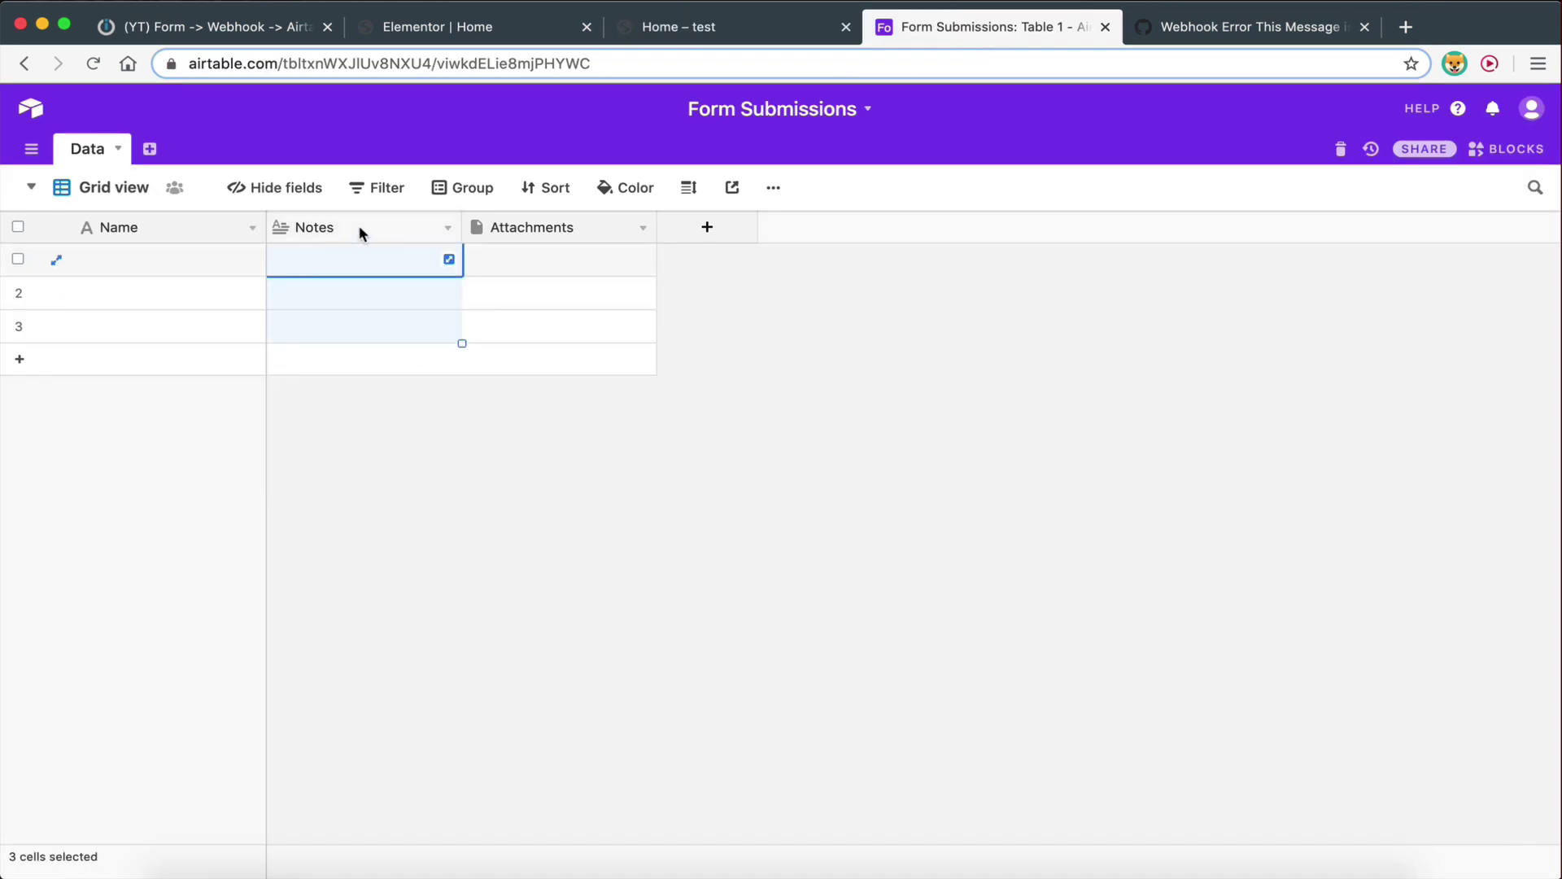
click(448, 227)
click(371, 262)
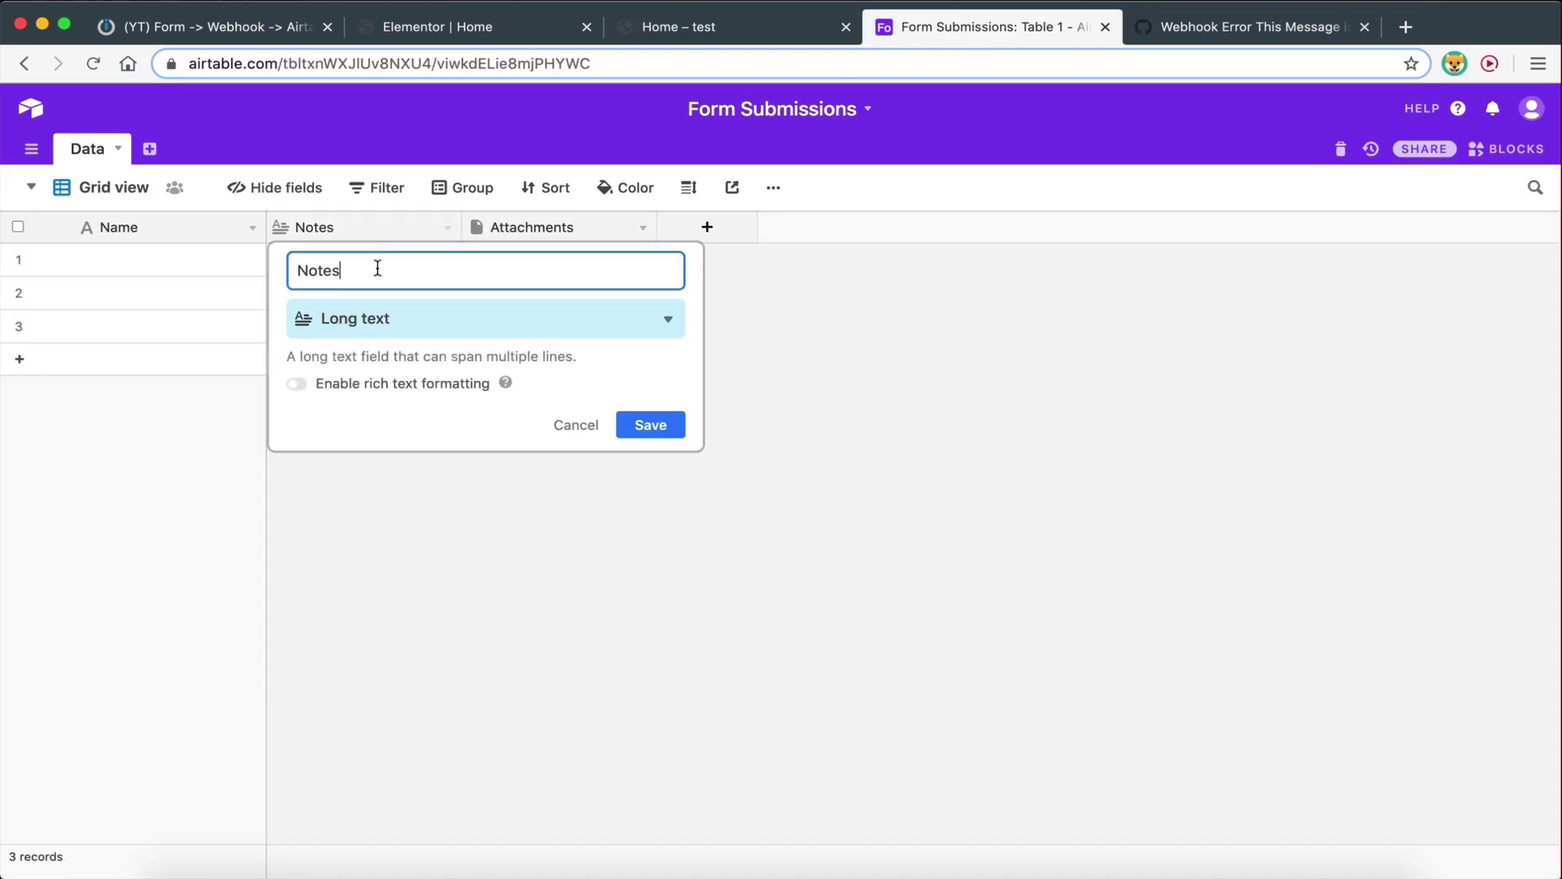
text(Eamil)
click(412, 325)
scroll(386, 607, down, 2)
scroll(385, 610, down, 1)
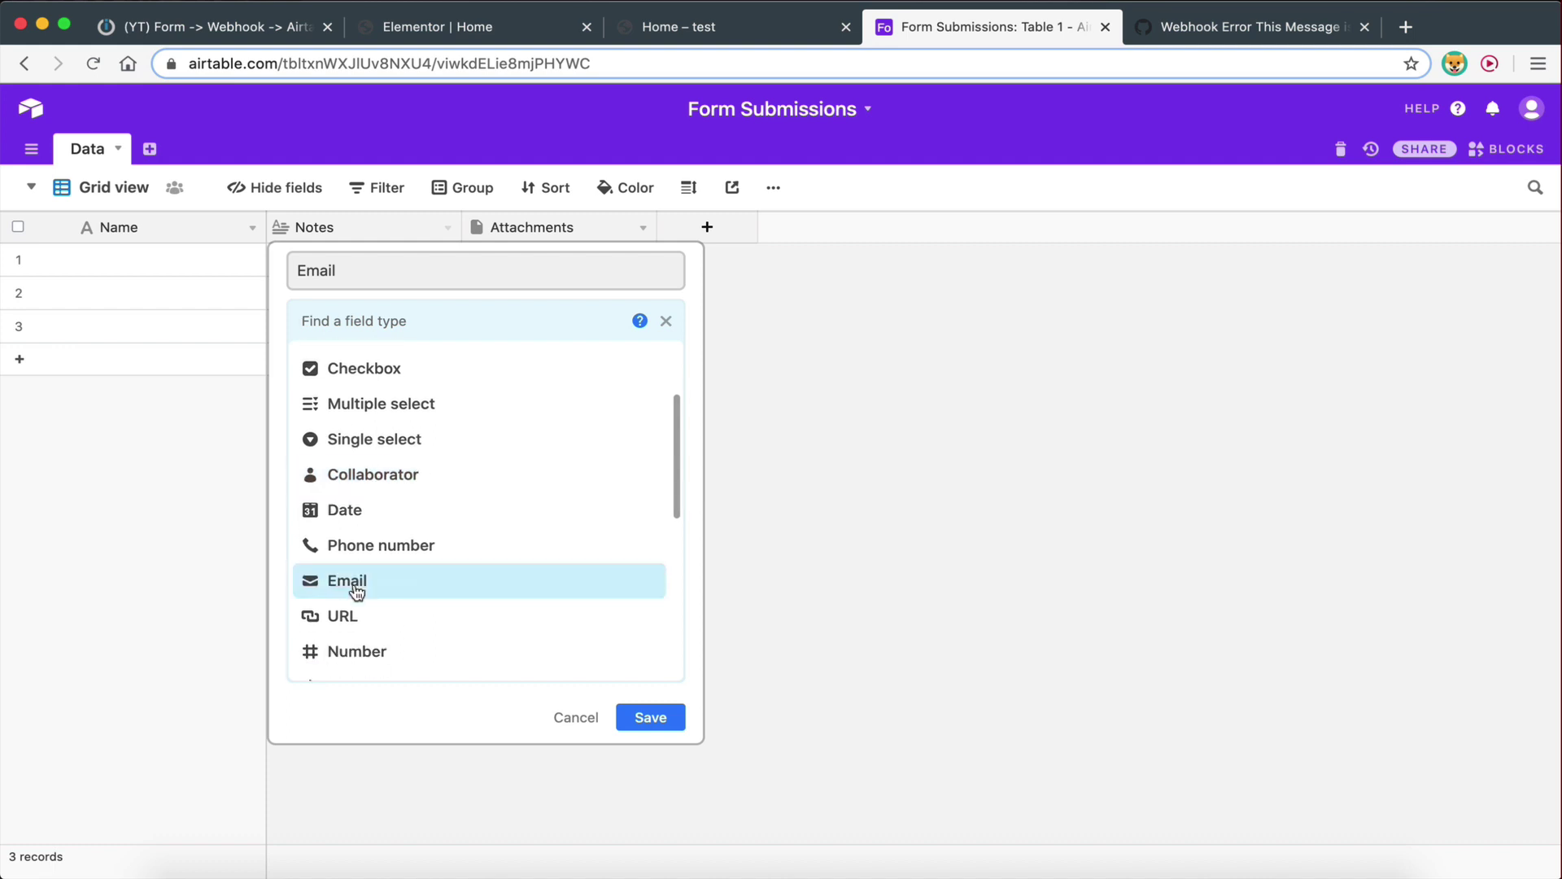
click(345, 580)
click(635, 395)
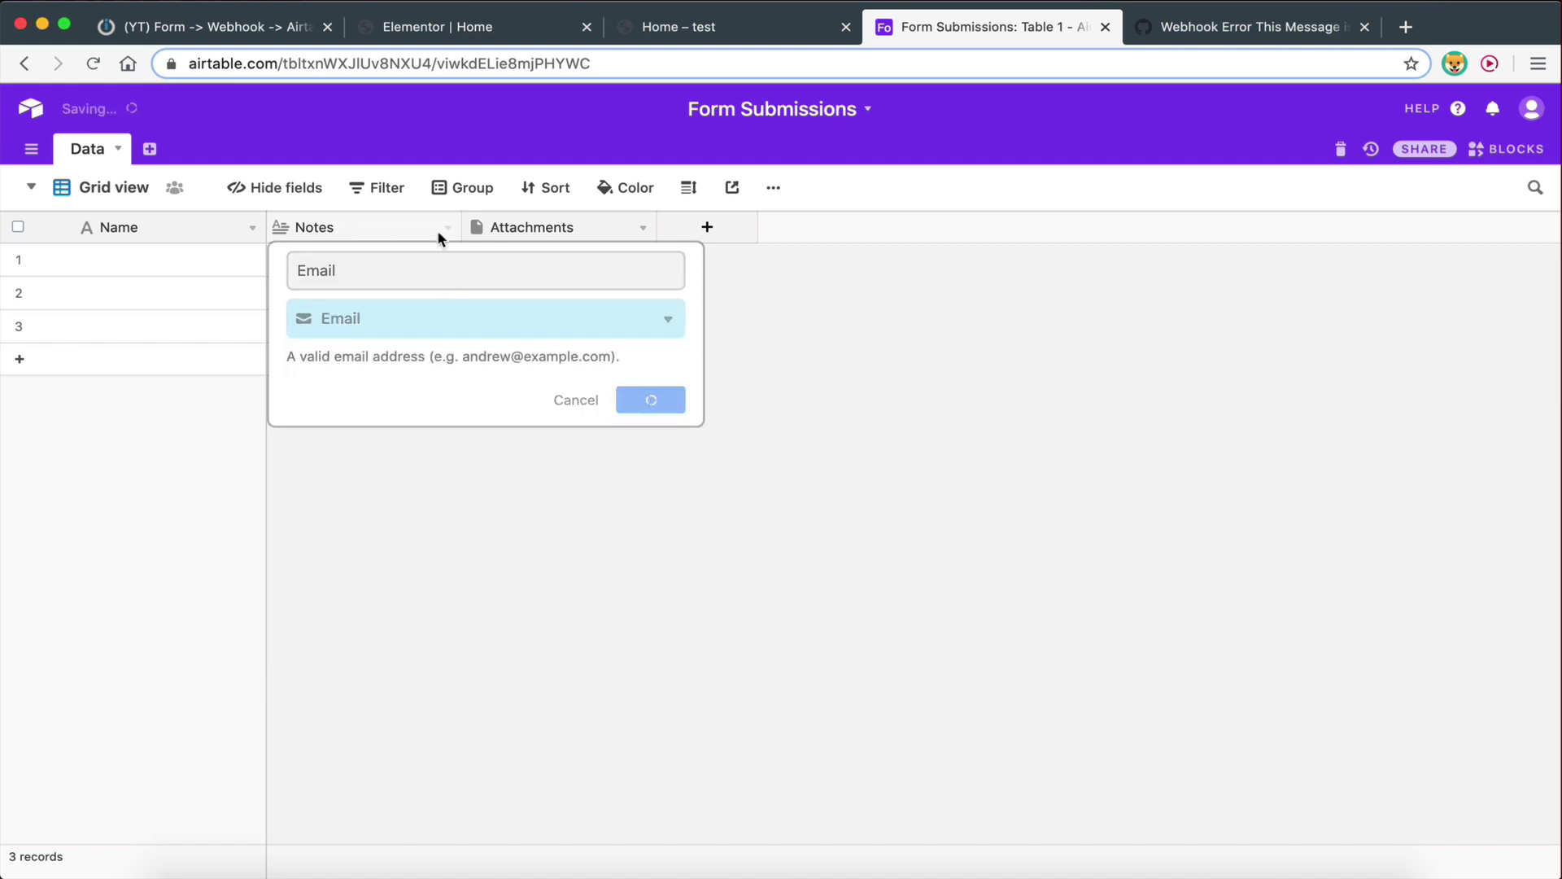
Rename the Attachments field to Message and make it Long text
click(641, 229)
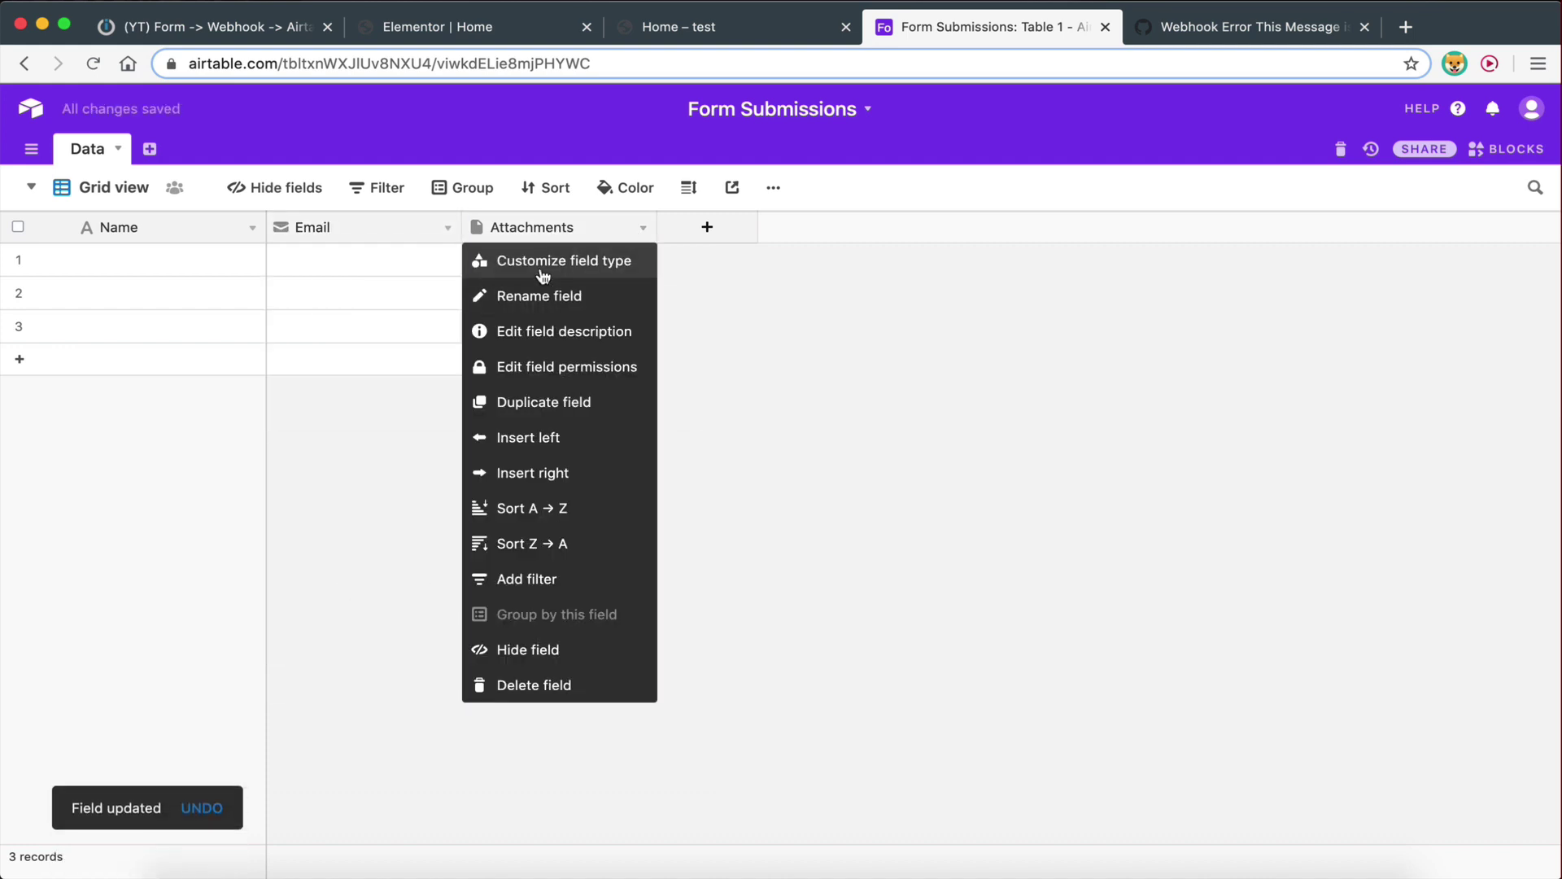
click(542, 275)
drag(582, 271, 490, 278)
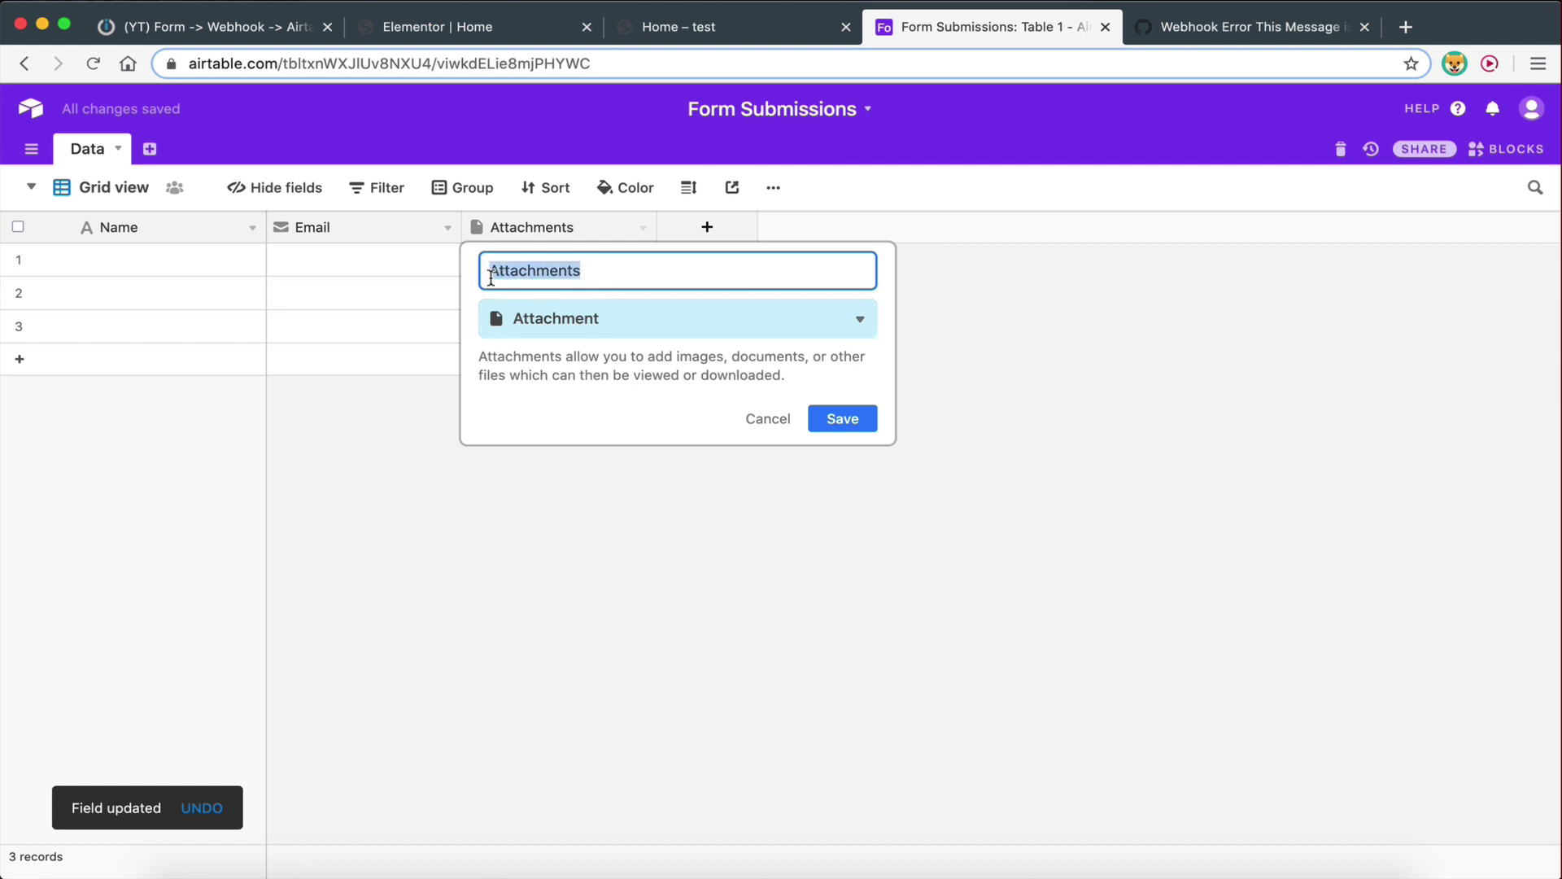
text(Message)
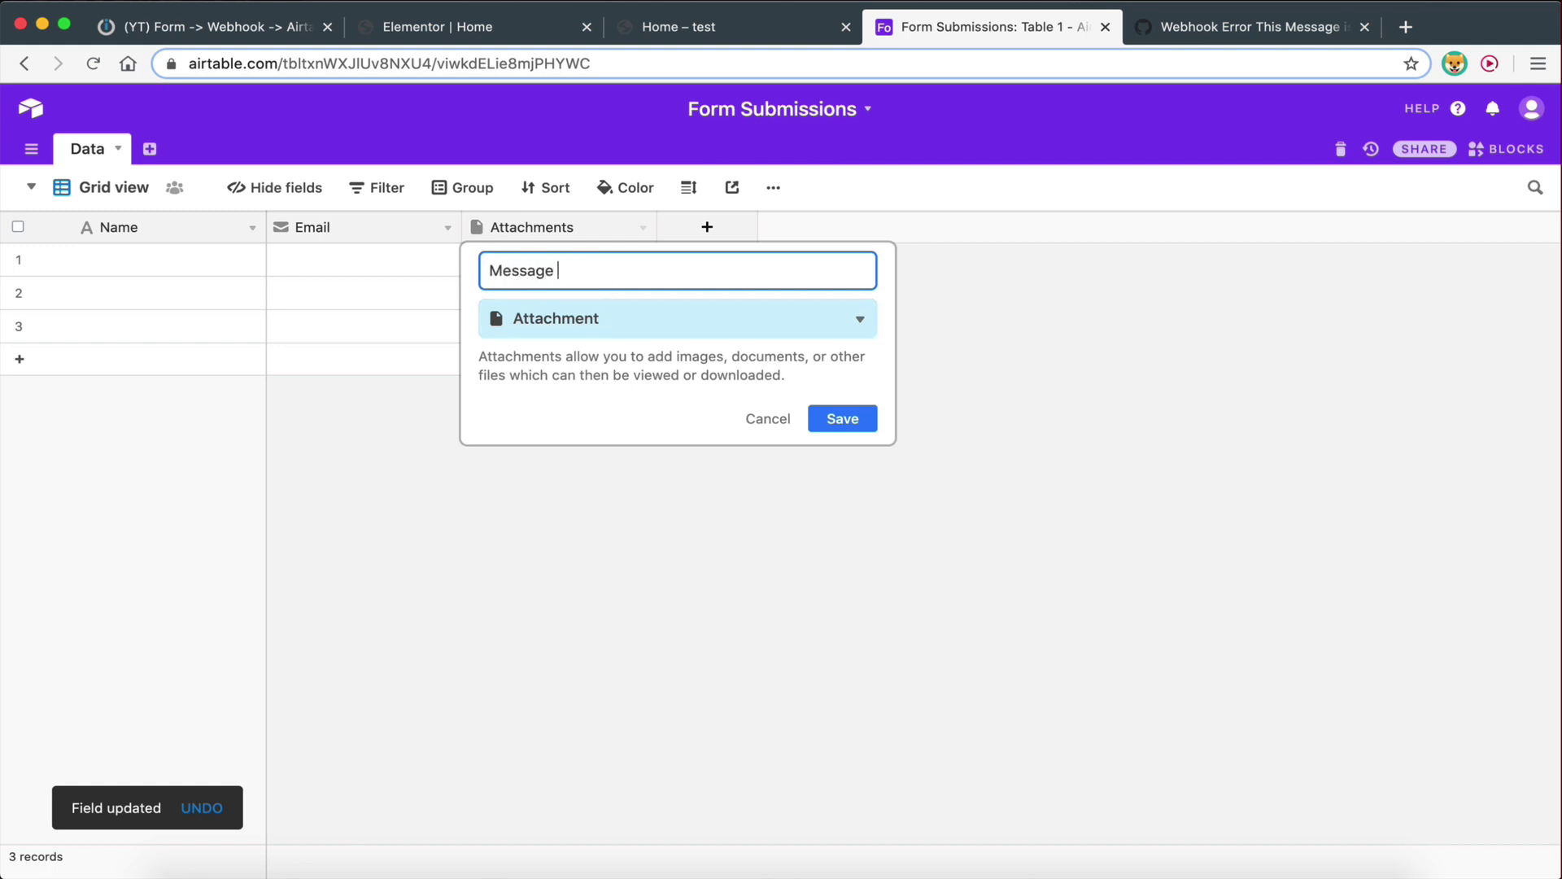
click(570, 318)
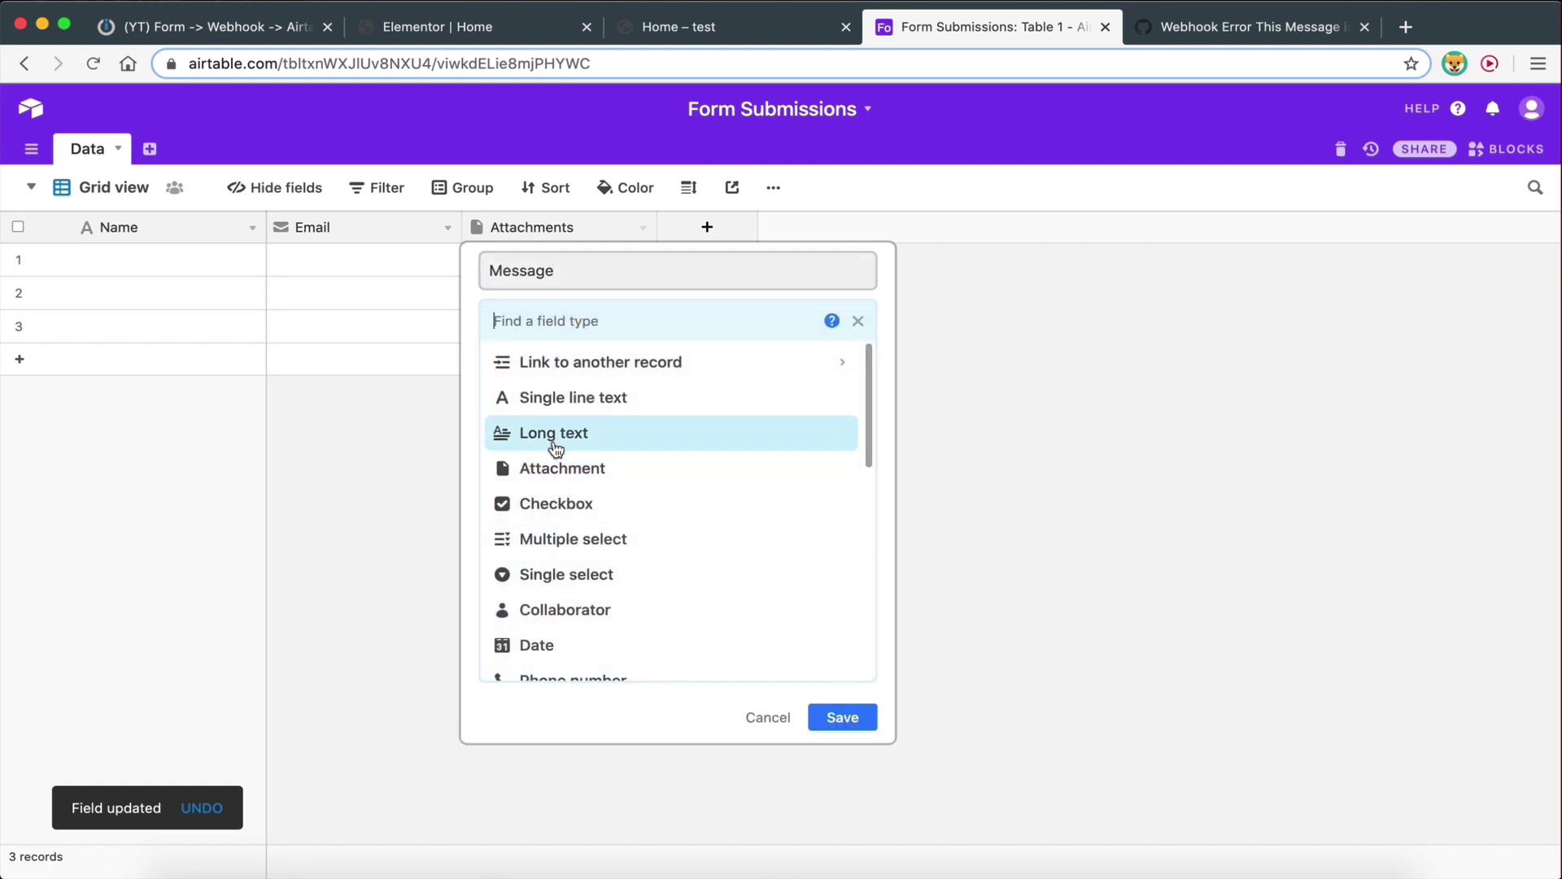
click(556, 436)
click(838, 426)
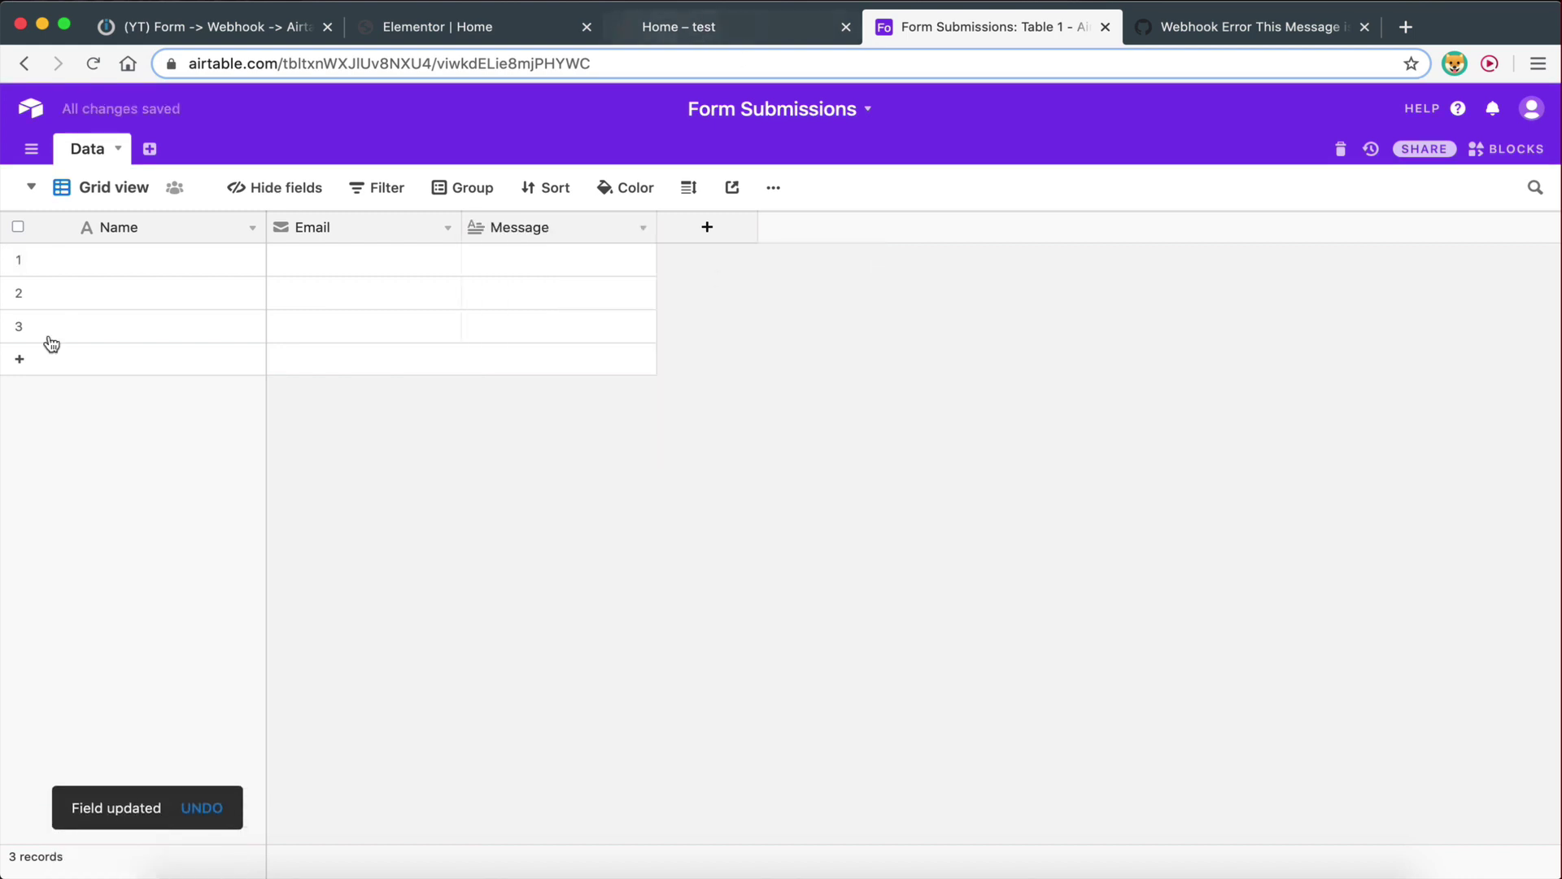
Delete all three empty records from the table
click(18, 260)
click(18, 292)
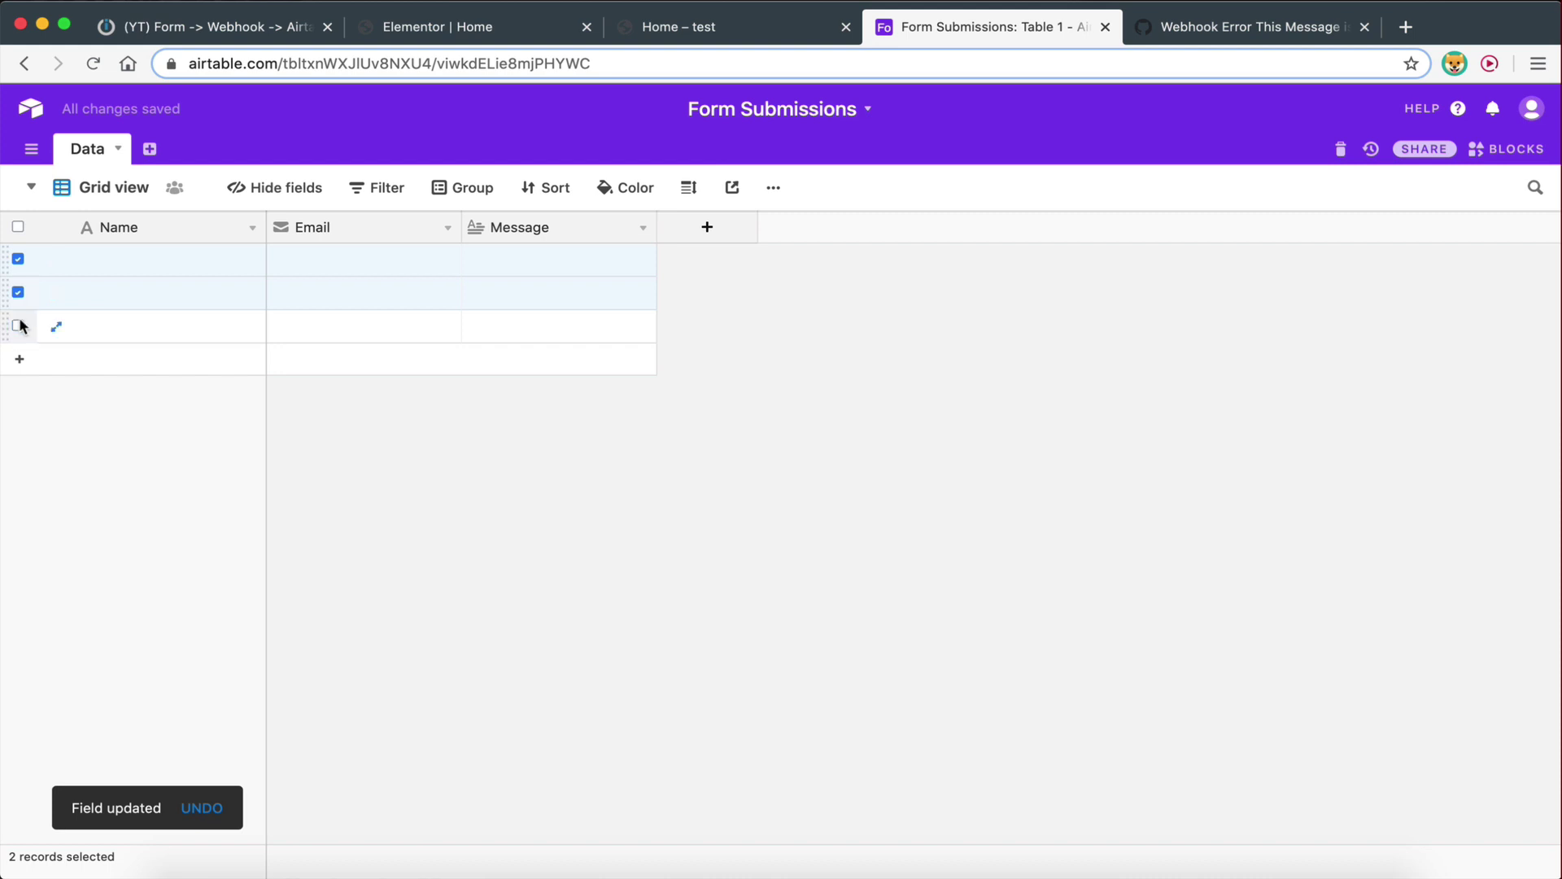
click(17, 326)
right_click(129, 289)
click(170, 352)
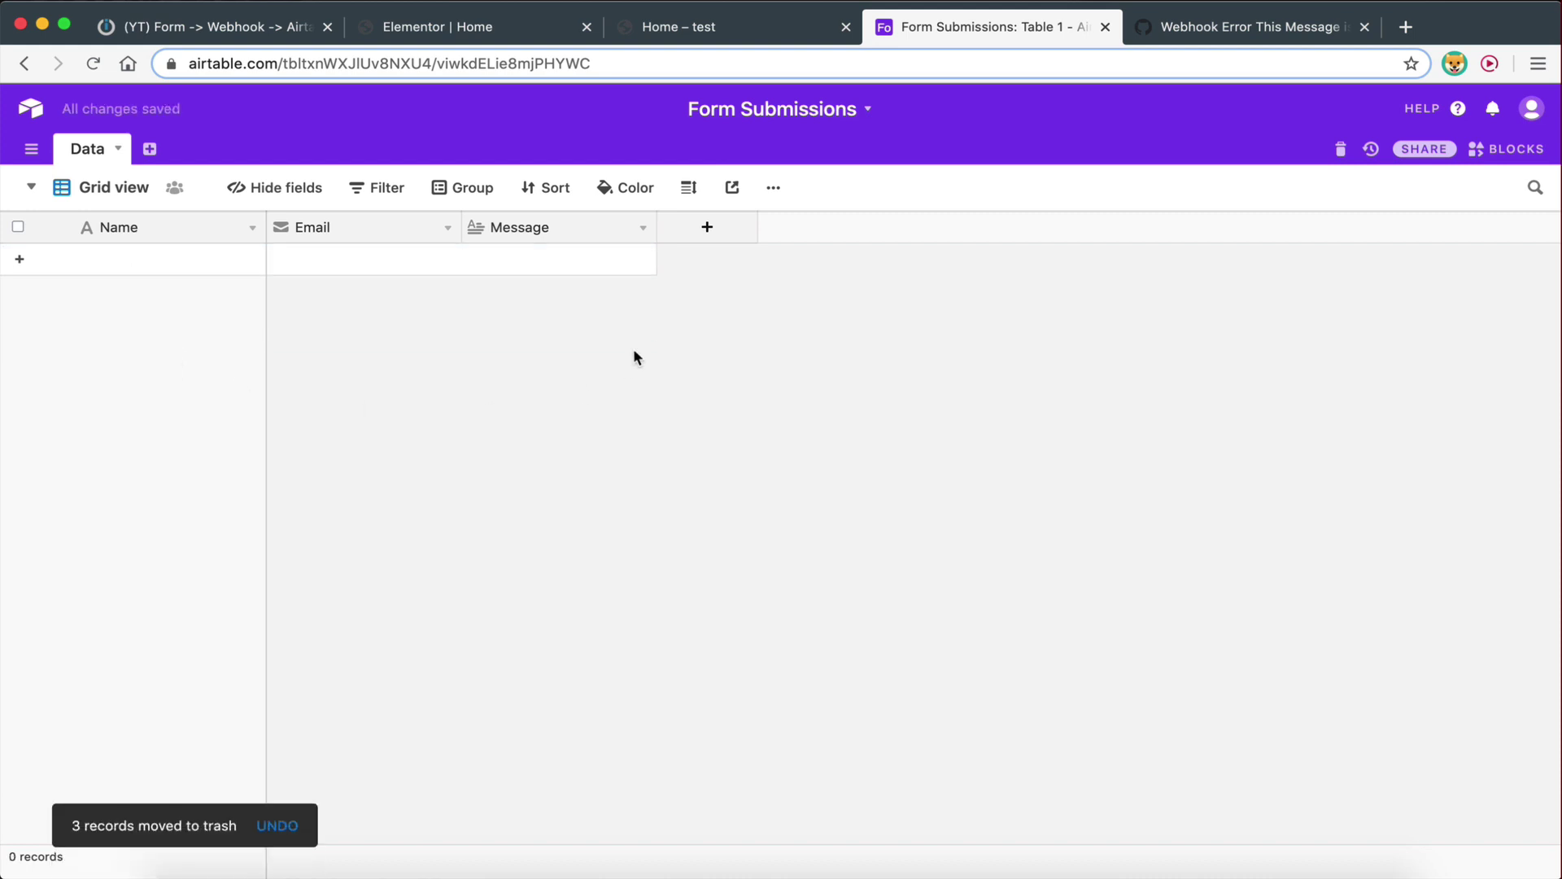
Point the Airtable module to the Form Submissions base and its Data table
click(300, 42)
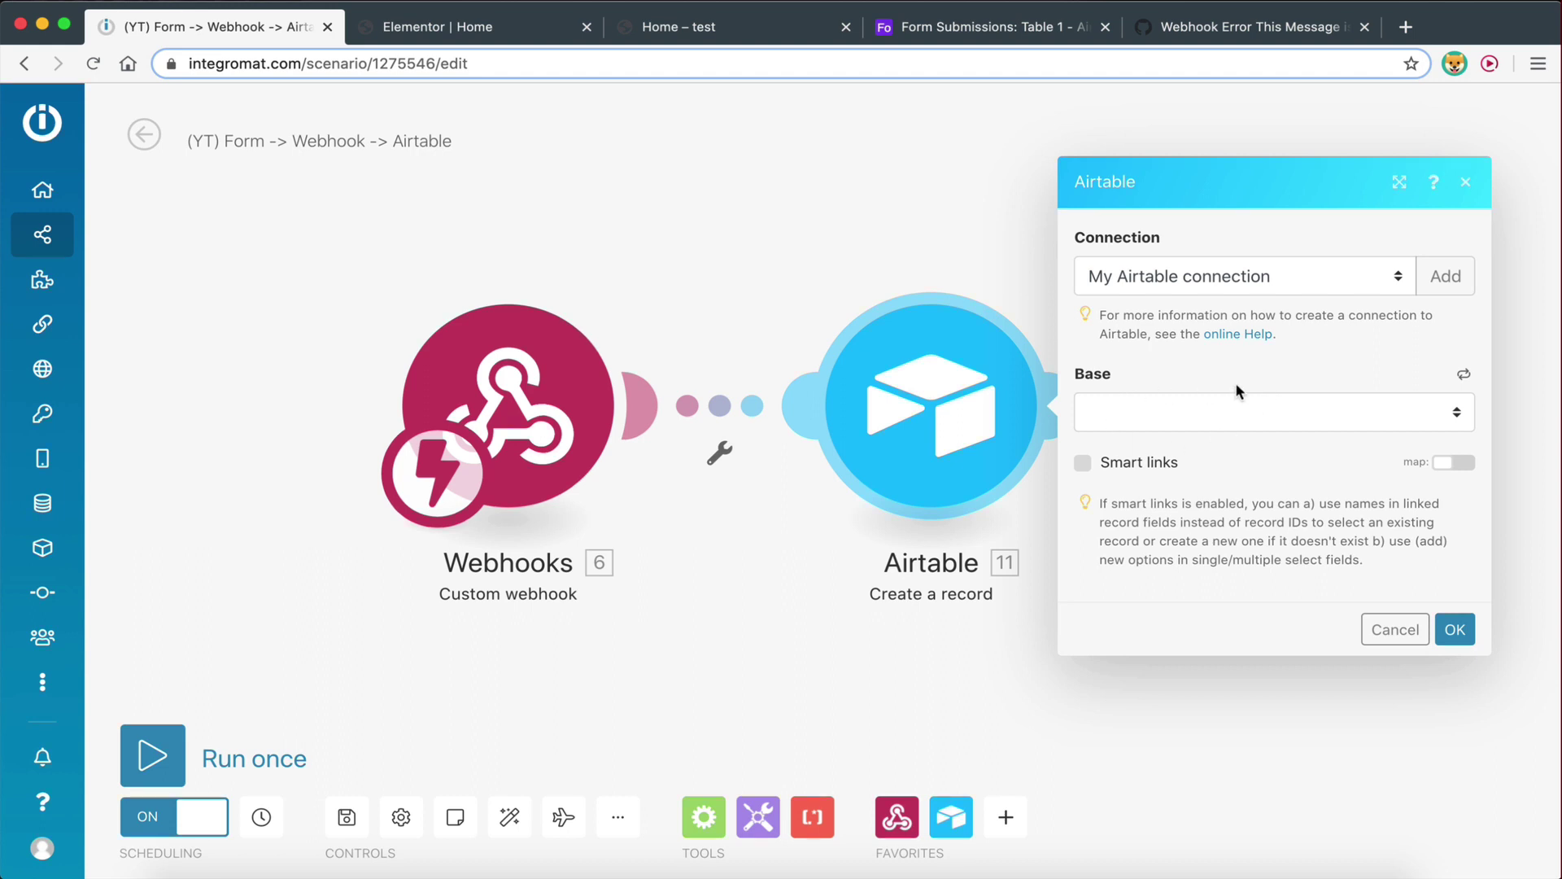
click(1465, 379)
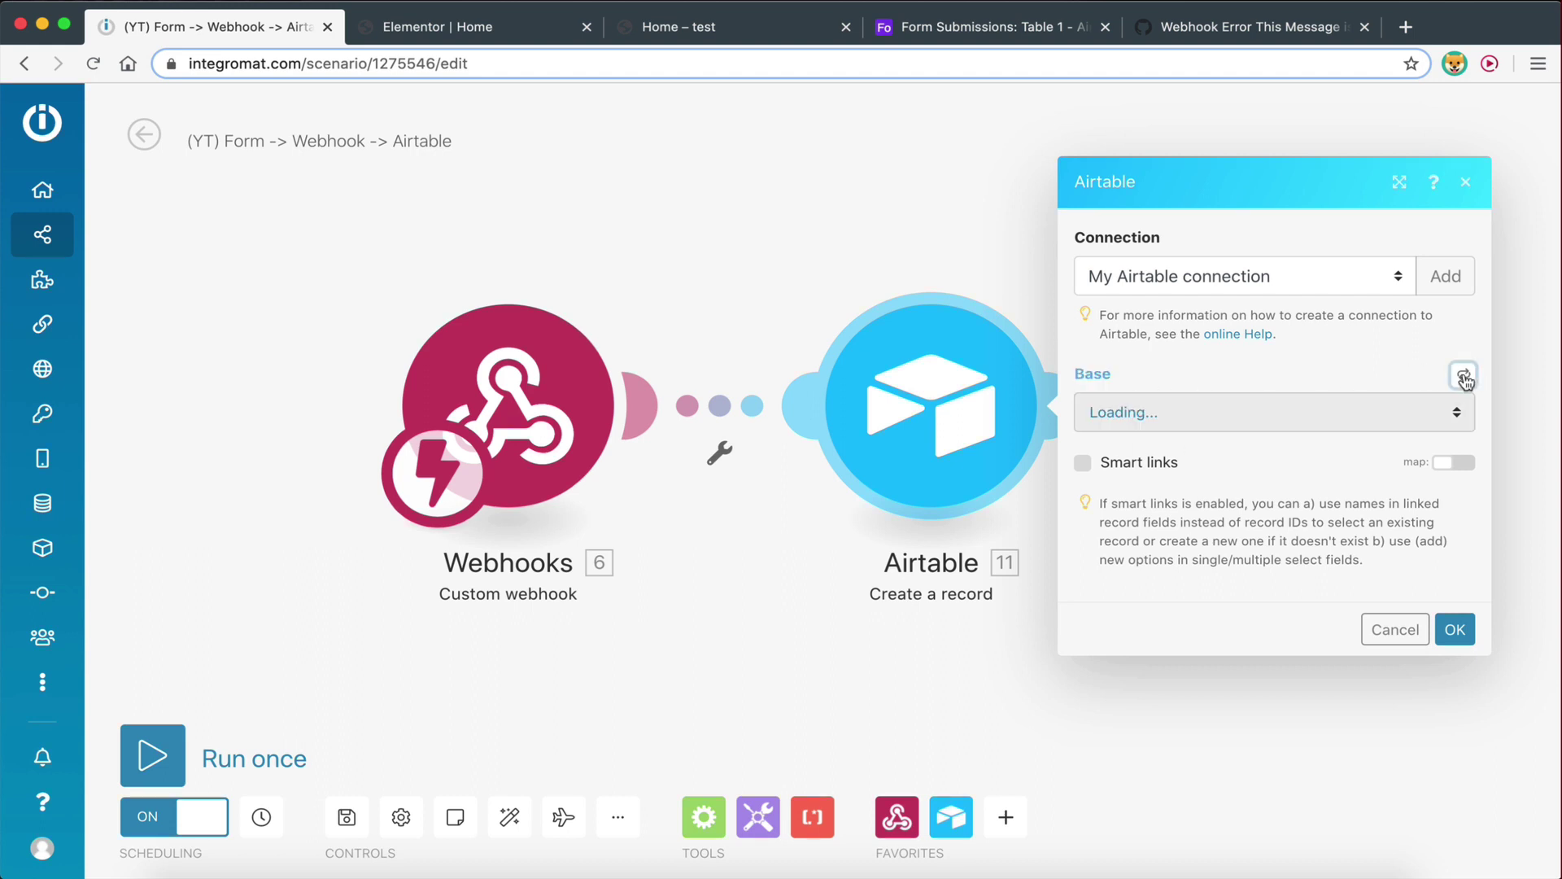
click(1102, 402)
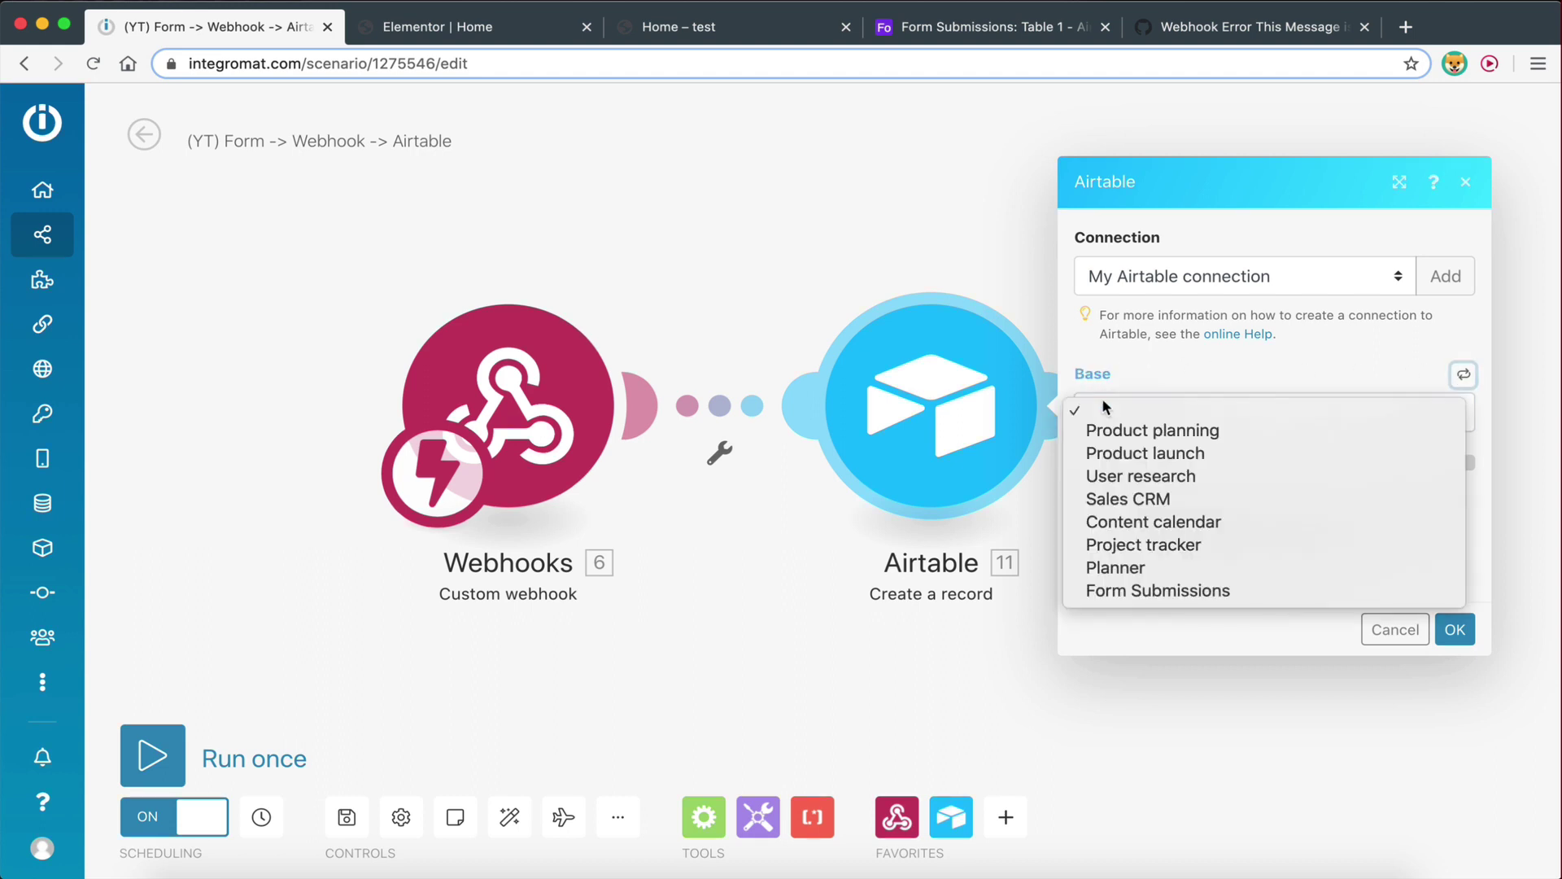
click(1117, 589)
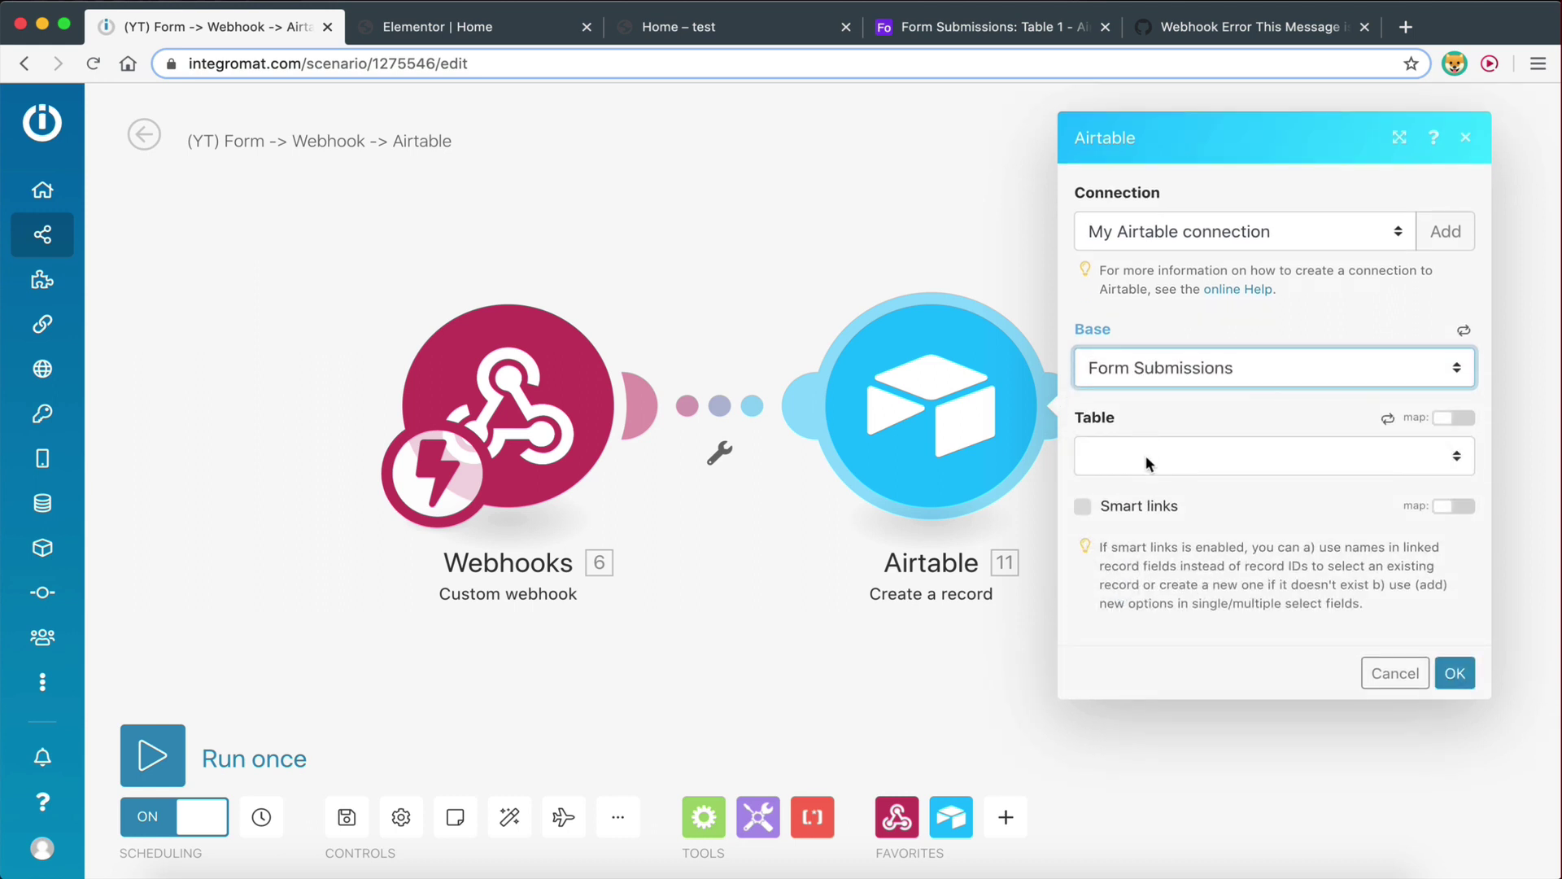
click(1145, 456)
click(1142, 479)
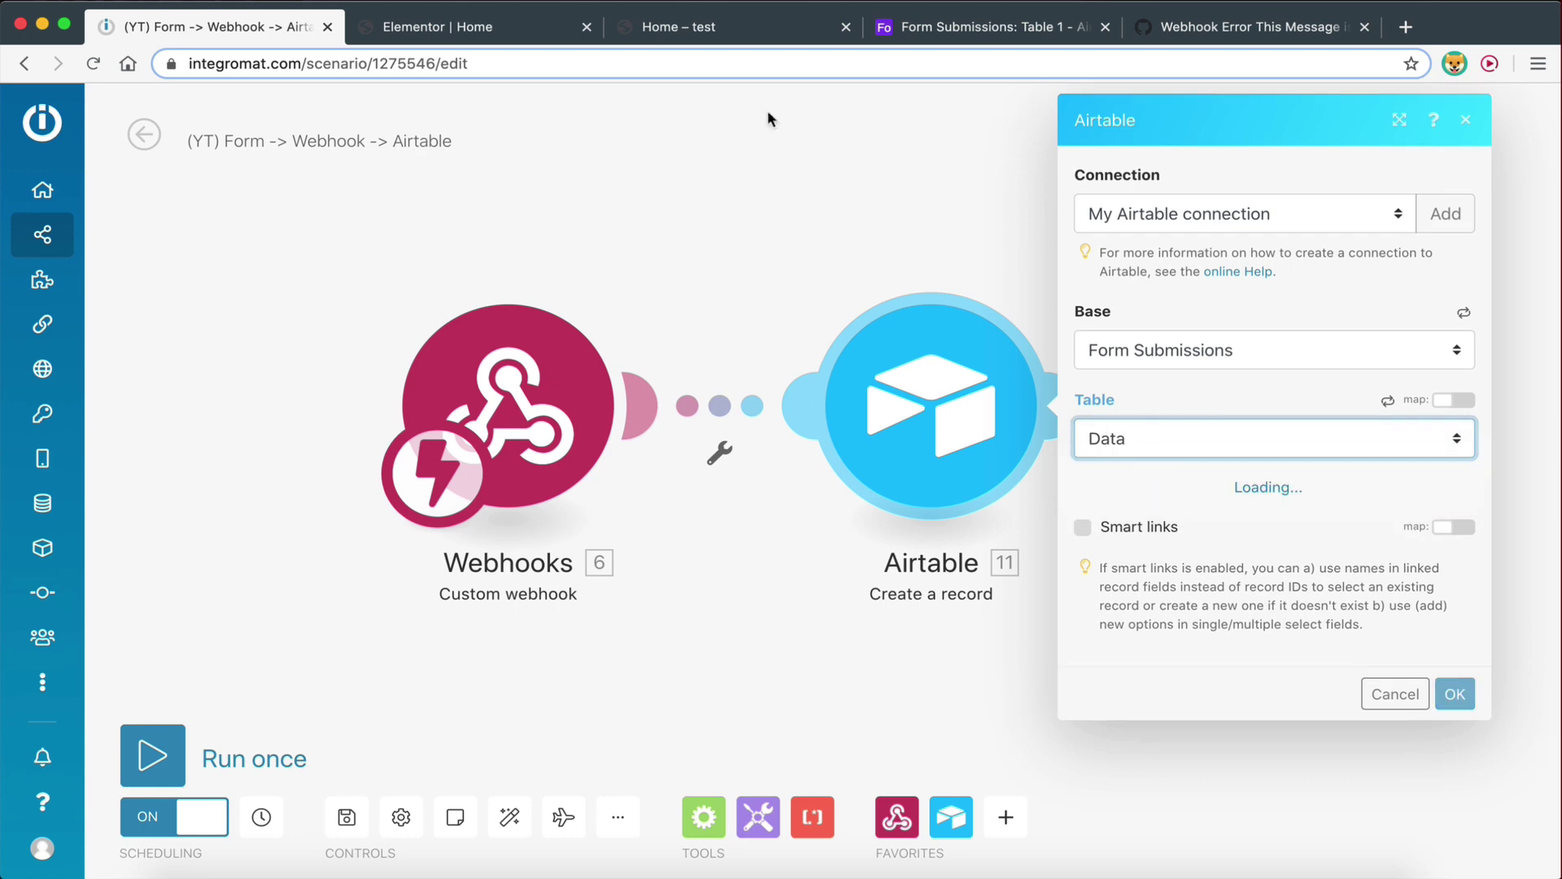
Close the webhook error issue page and return to the module's Name, Email and Message fields
click(1244, 33)
click(1004, 30)
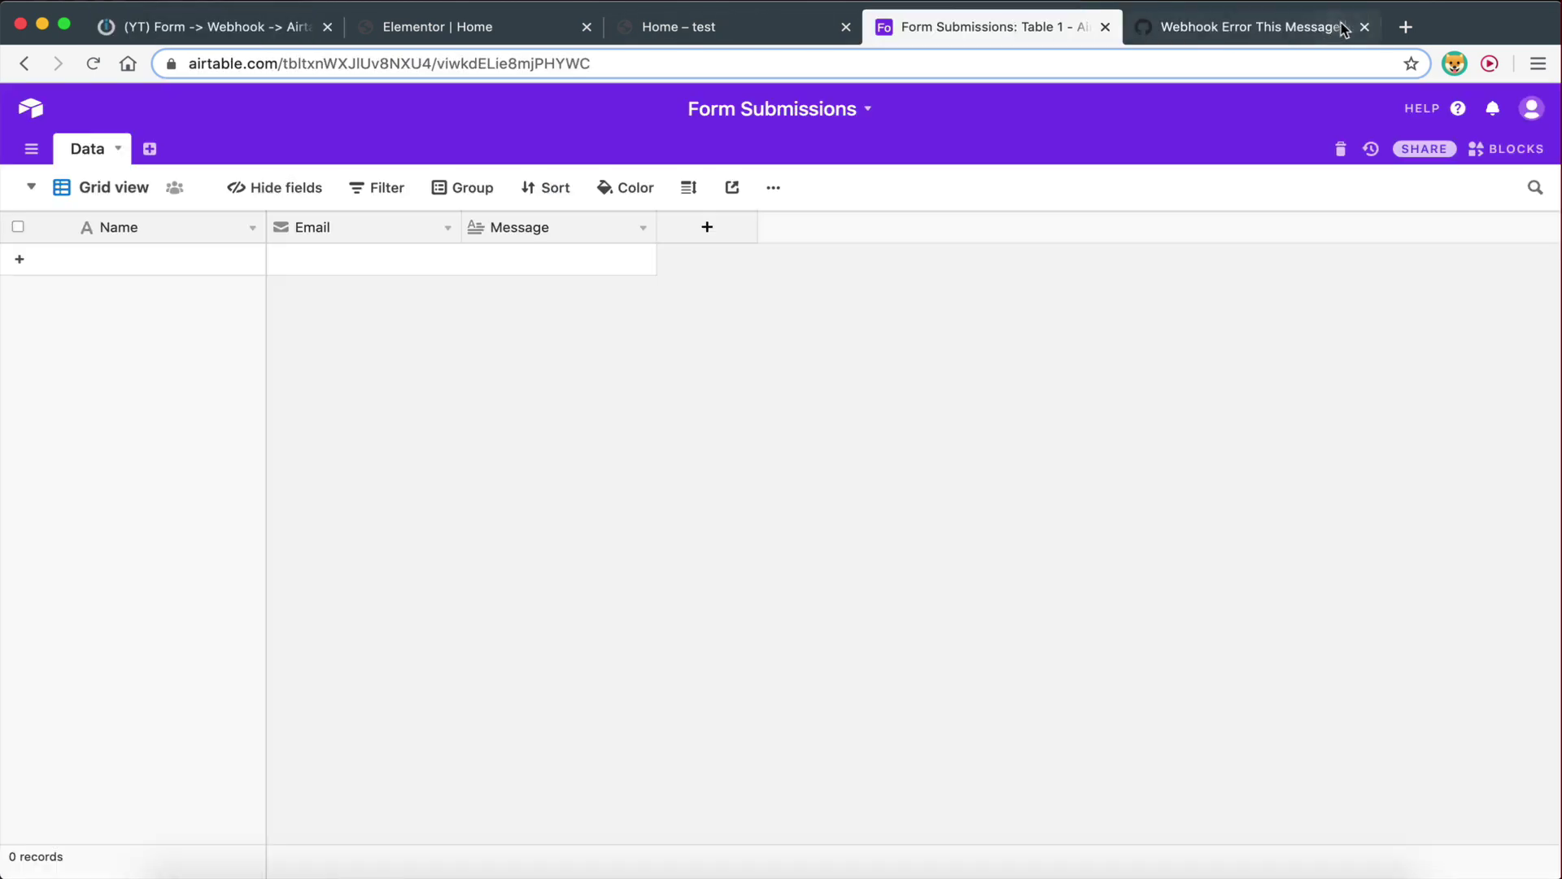
click(1365, 27)
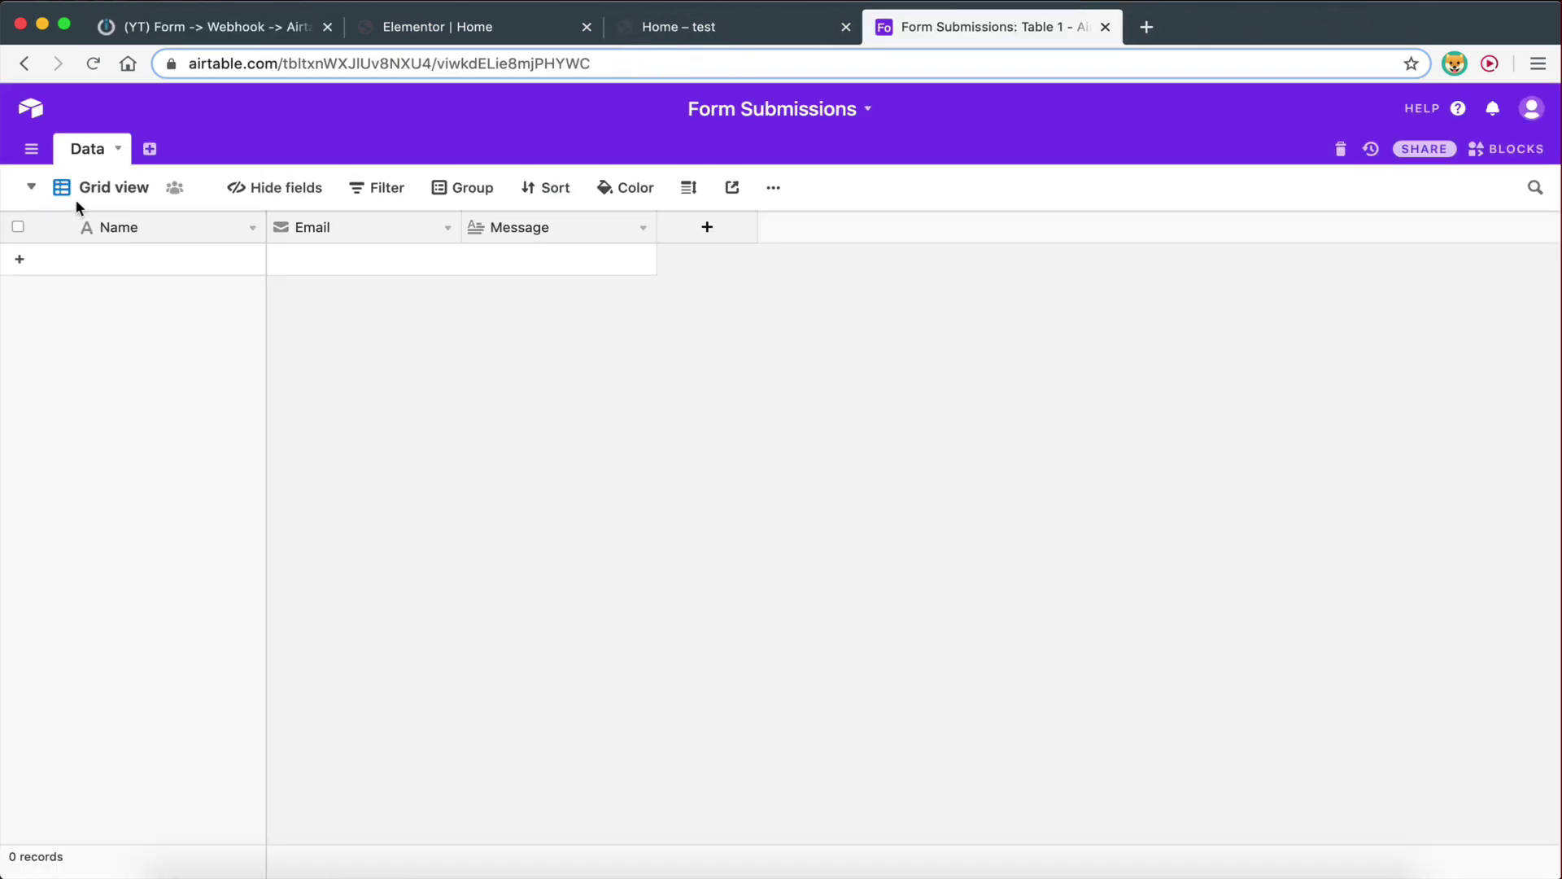
click(218, 29)
click(1213, 478)
scroll(1212, 479, down, 1)
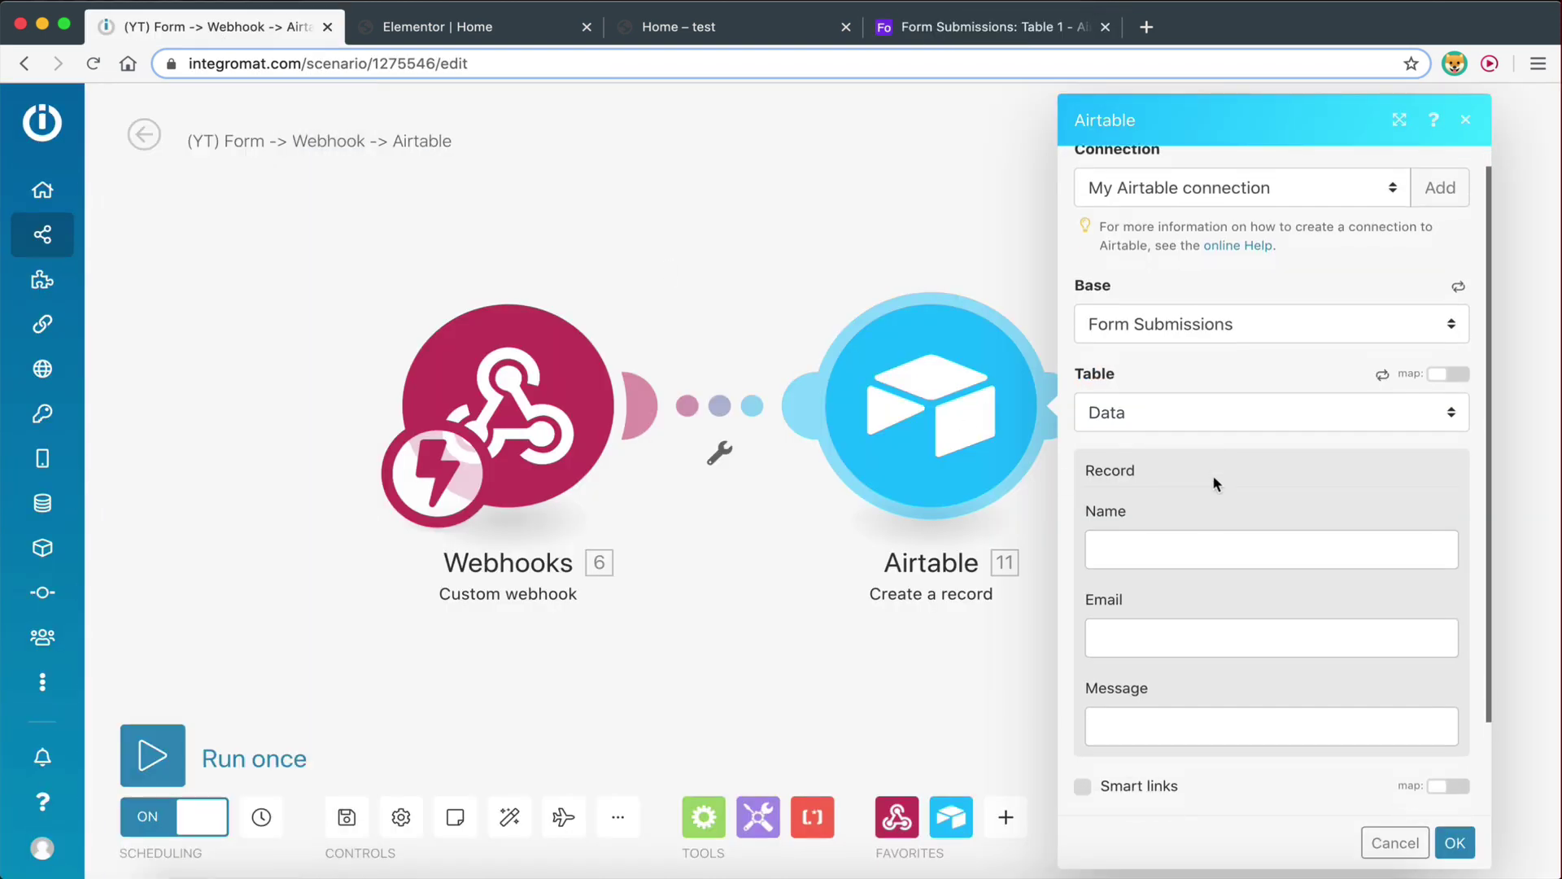
Scroll to the Airtable Record section and open the webhook fields available to map into Name
scroll(1214, 483, down, 1)
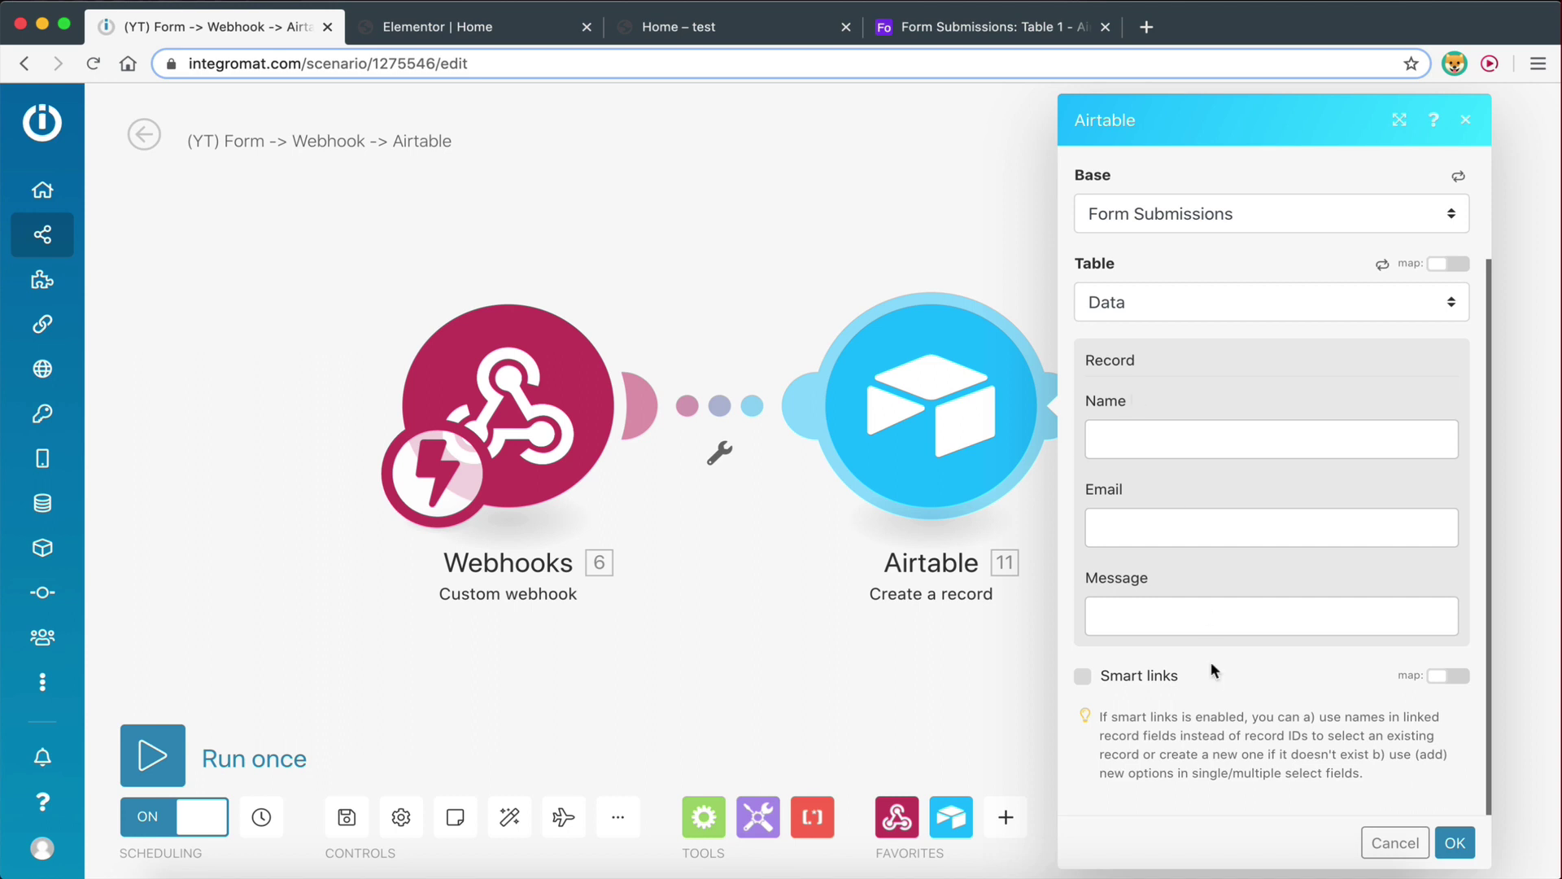
click(1120, 443)
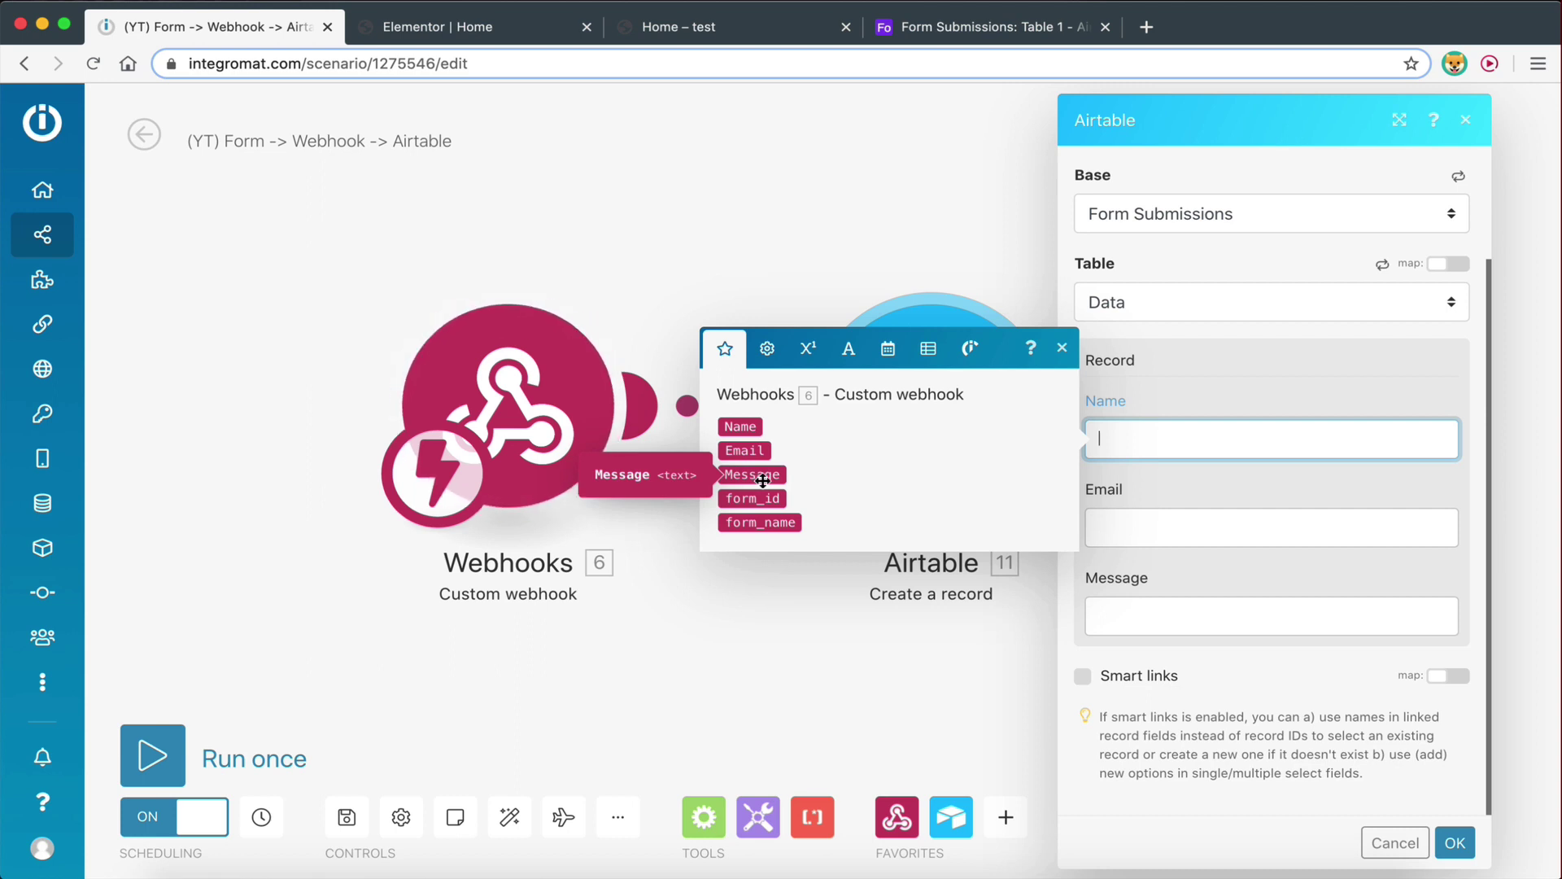
Map webhook Name, Email and Message into the record's matching fields, confirm, and save the scenario
click(734, 427)
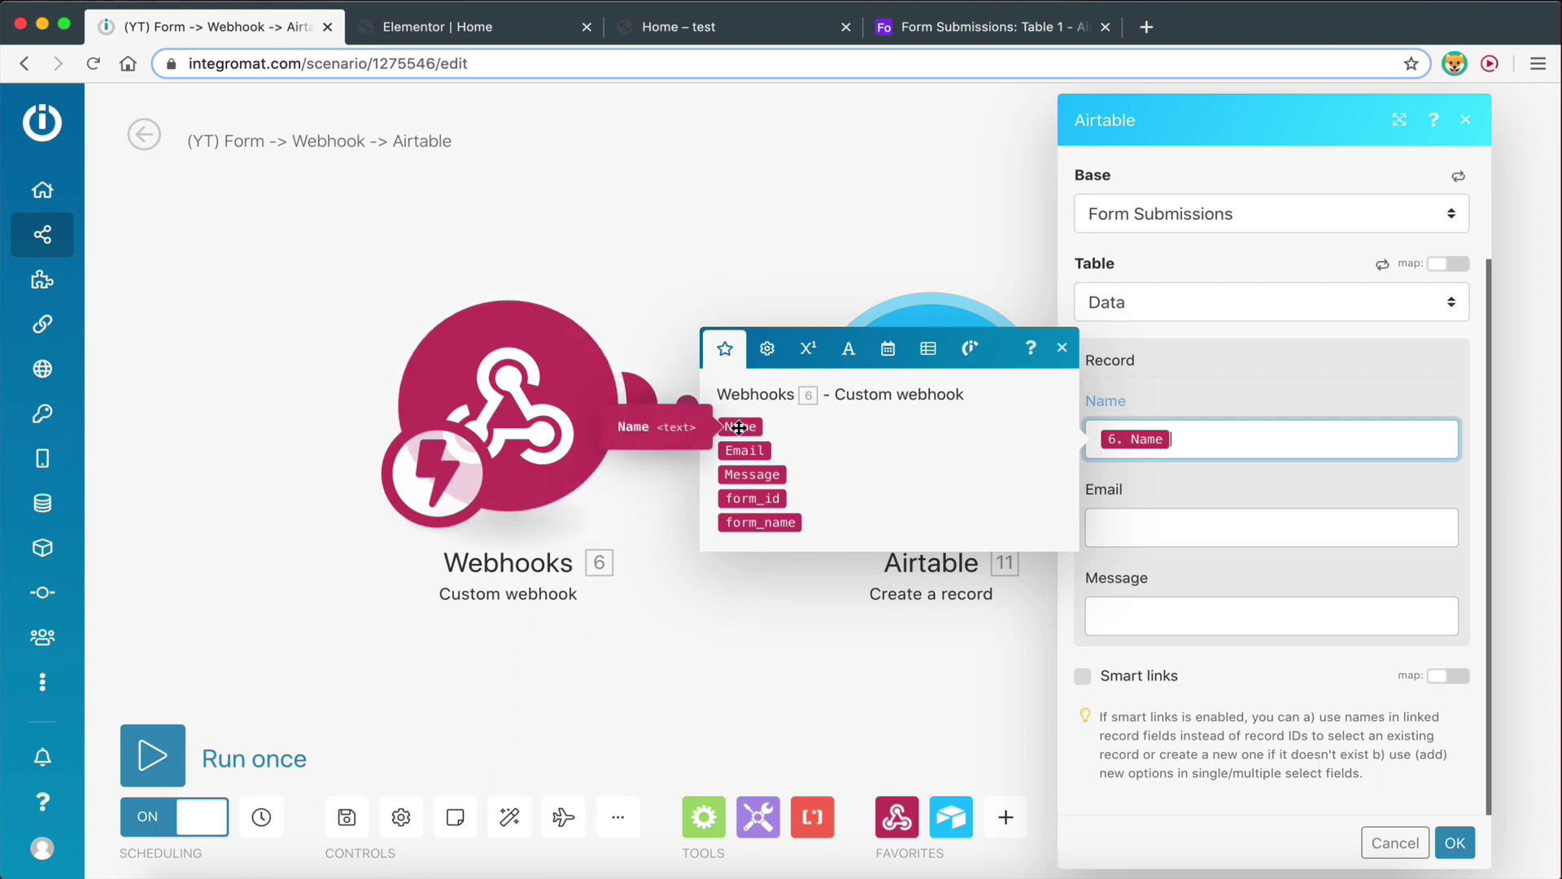
click(1123, 525)
click(745, 539)
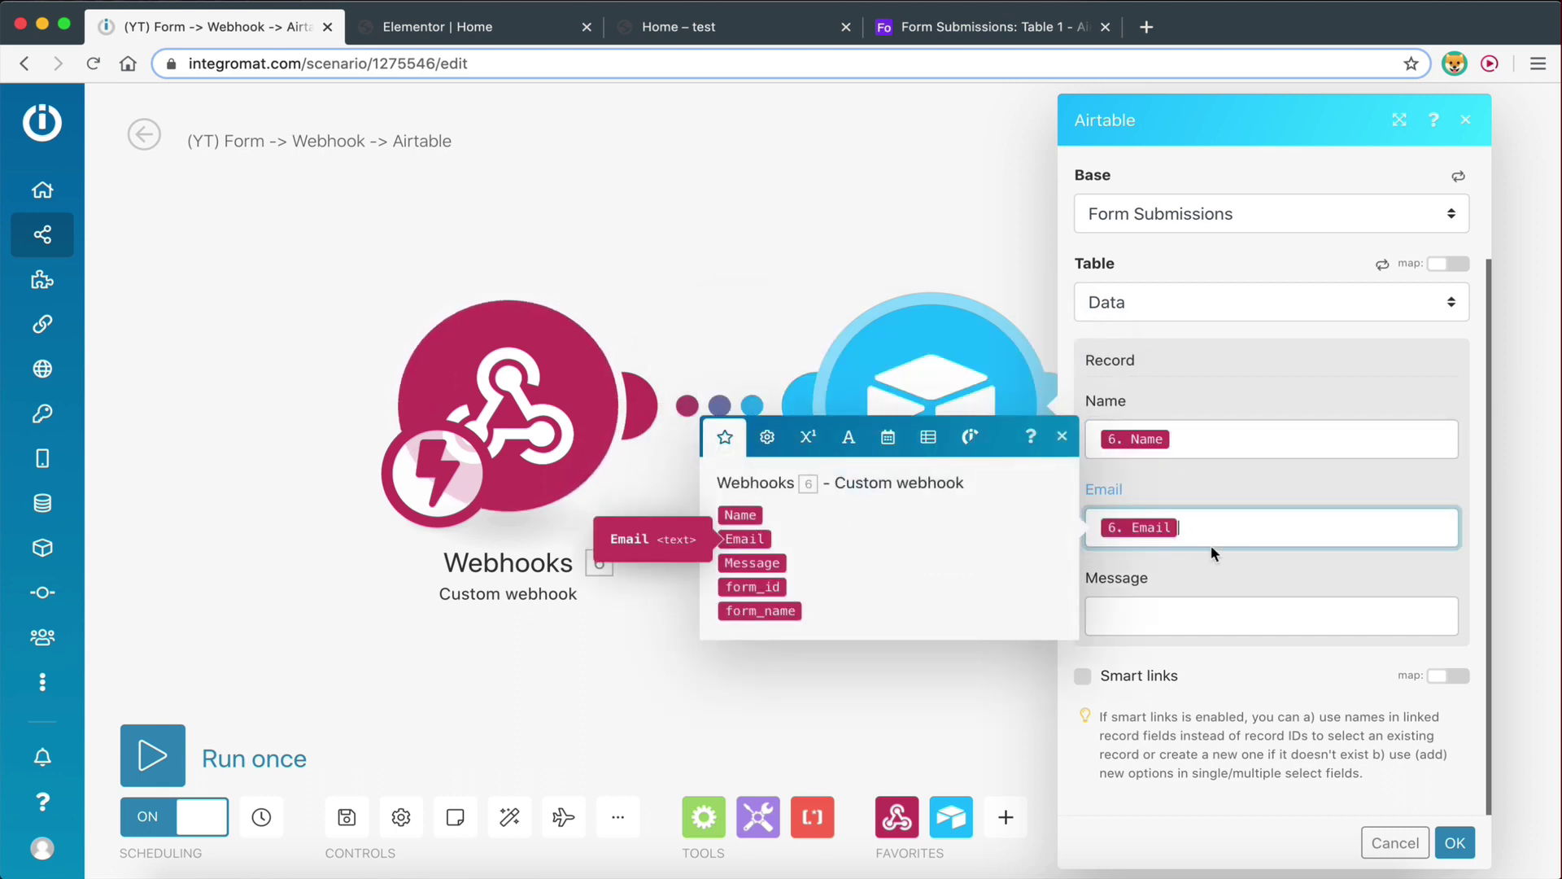
click(1174, 623)
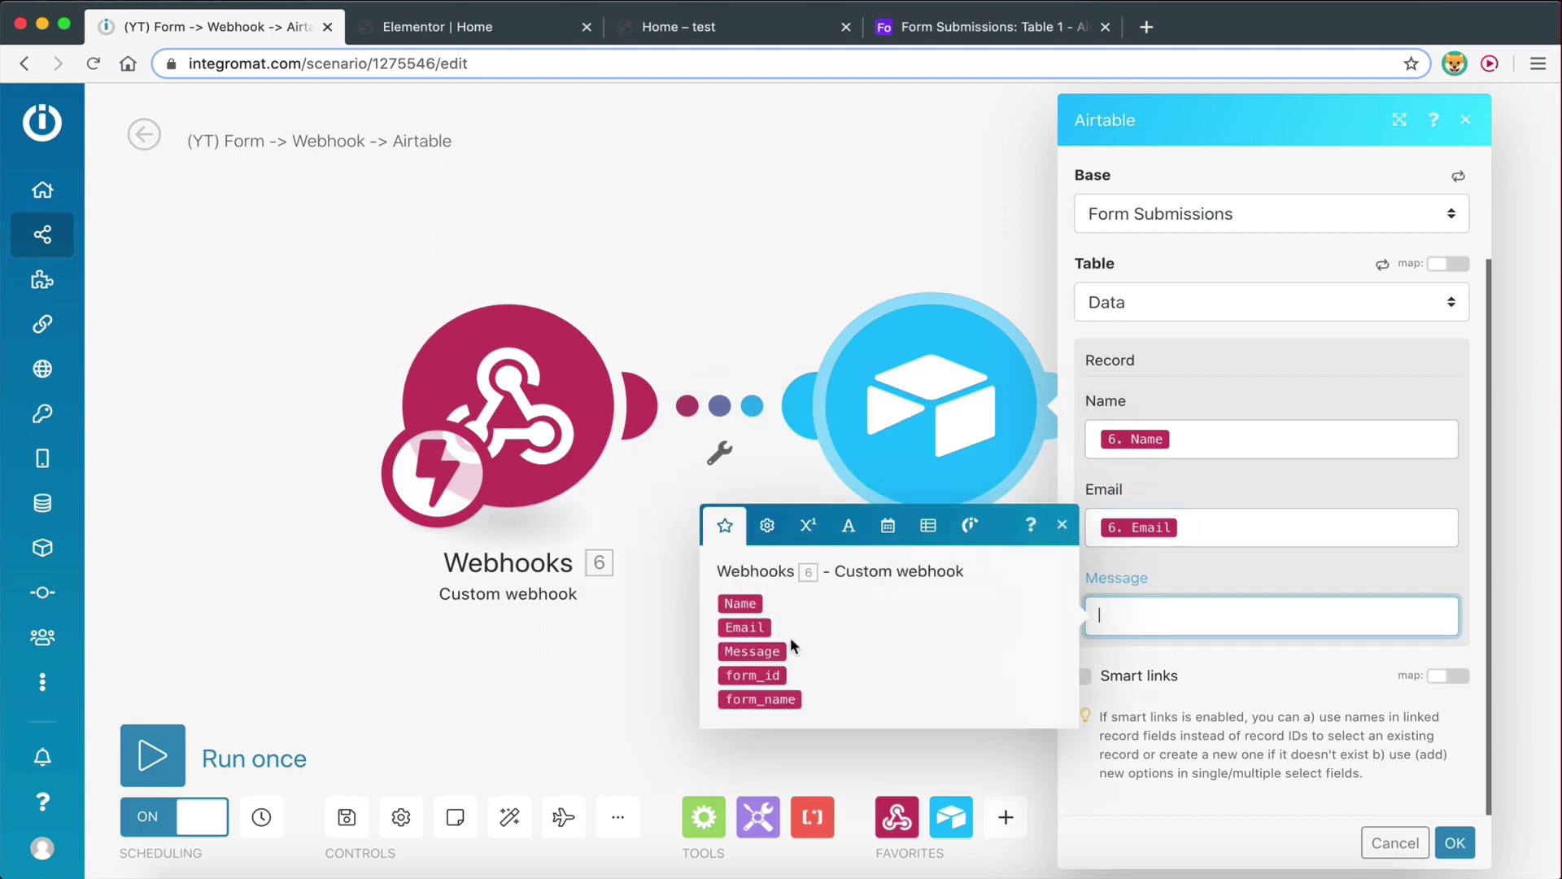
click(752, 651)
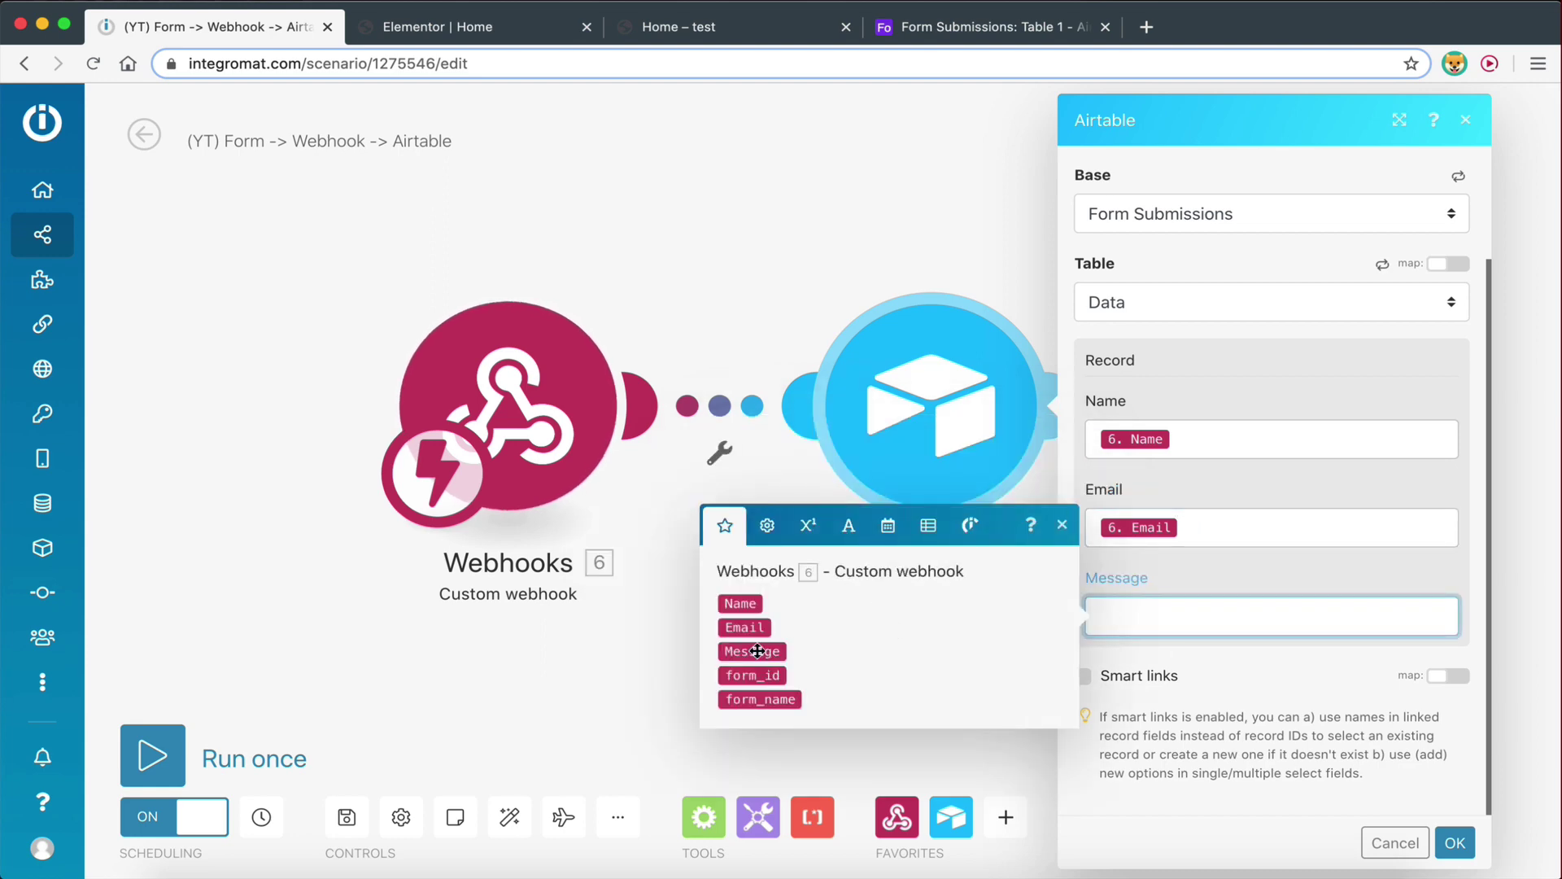
click(1236, 686)
click(1455, 842)
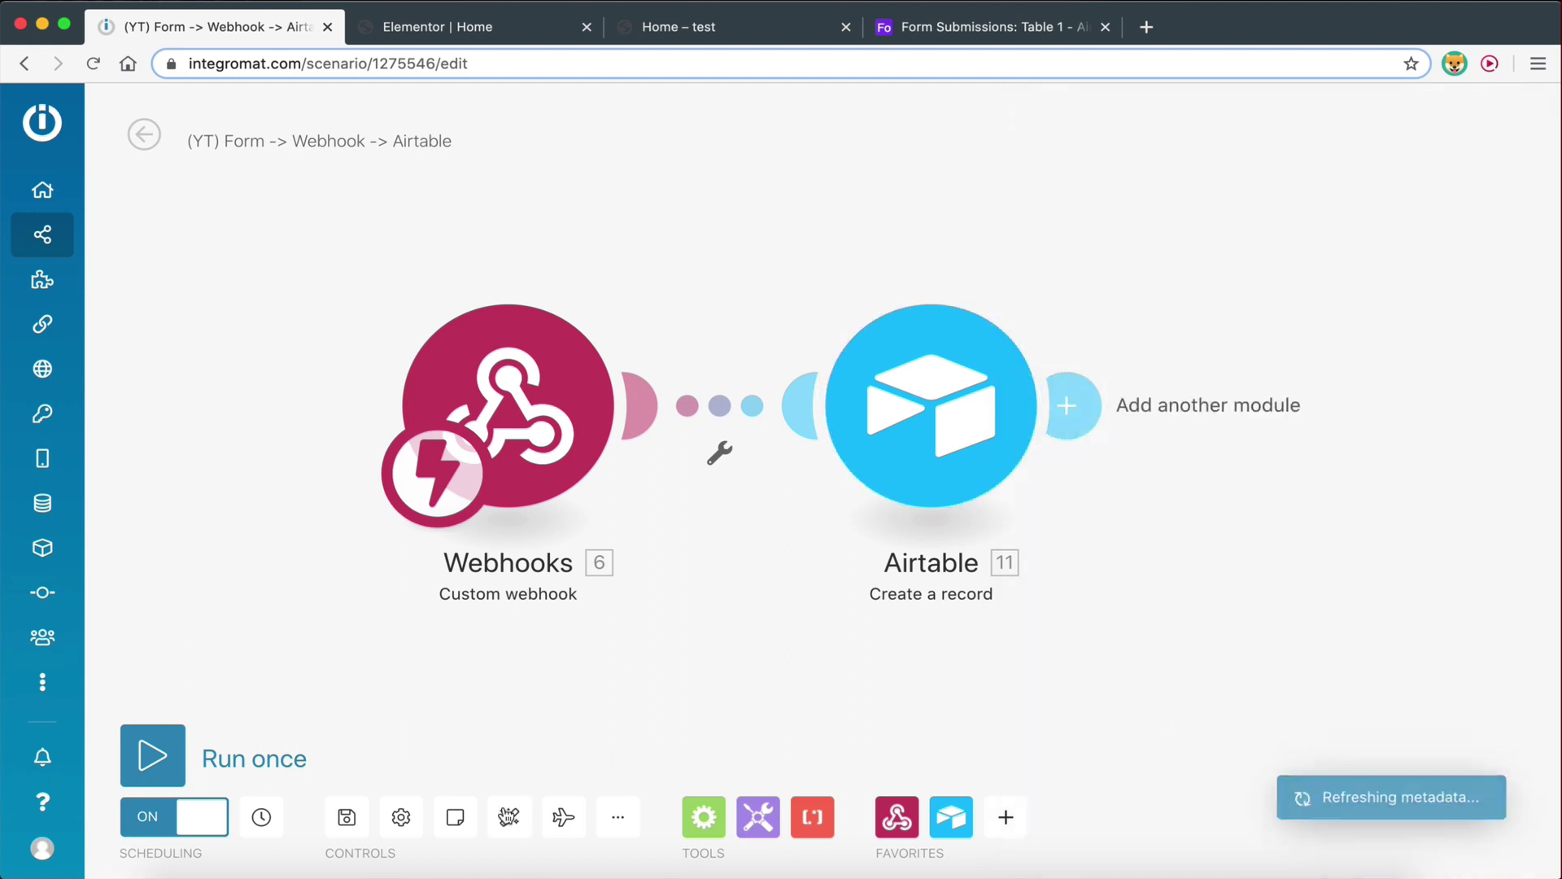
click(347, 820)
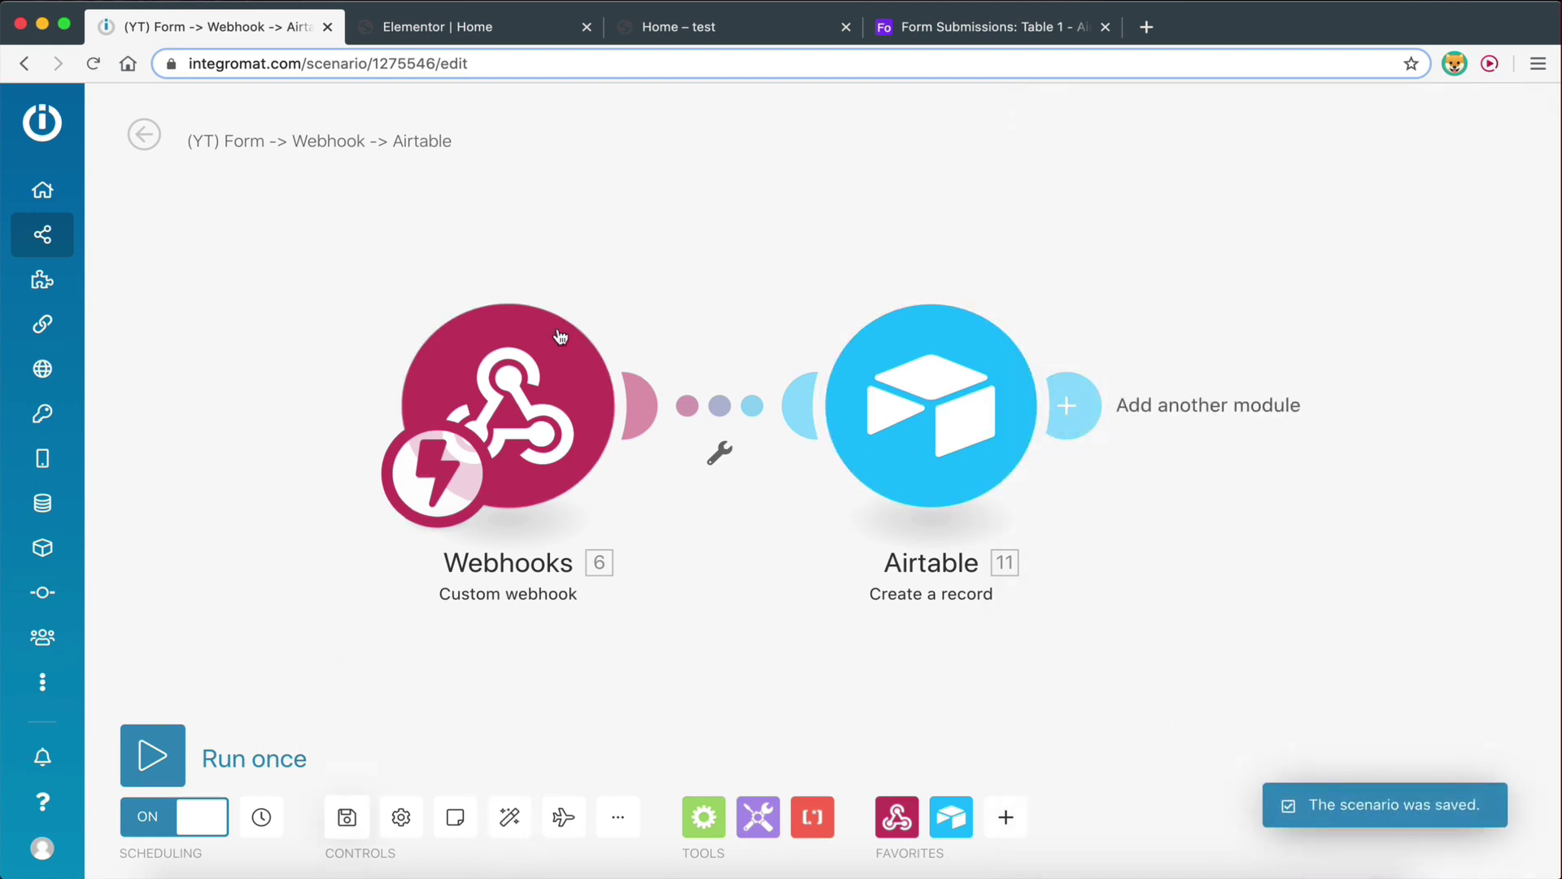
On the live form page, fill in a test name, an e-mail address and the message 'test'
click(705, 31)
click(448, 186)
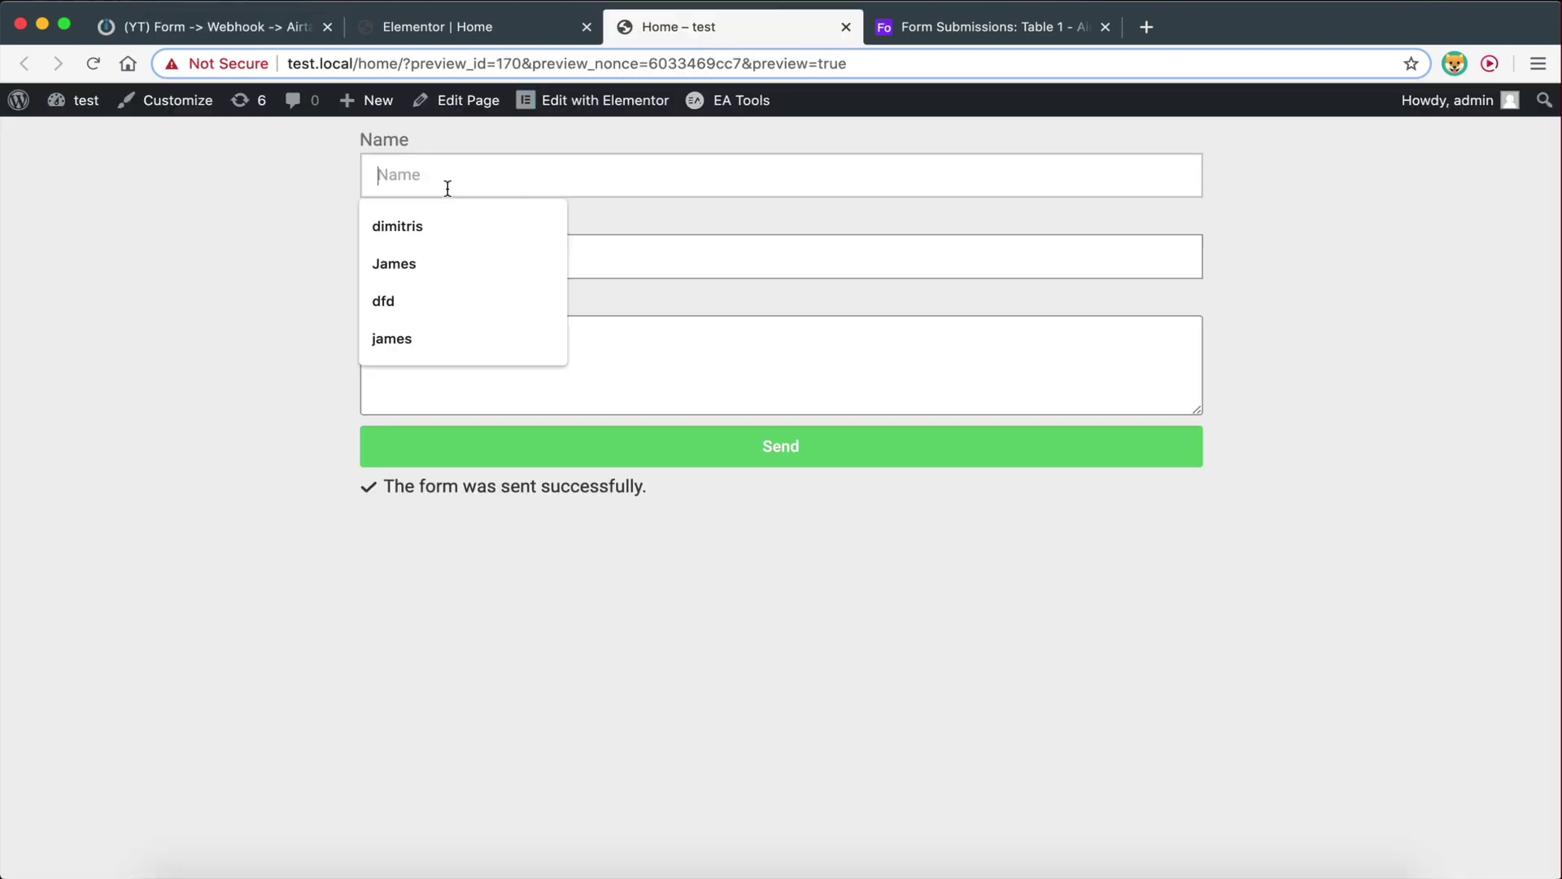
text(g)
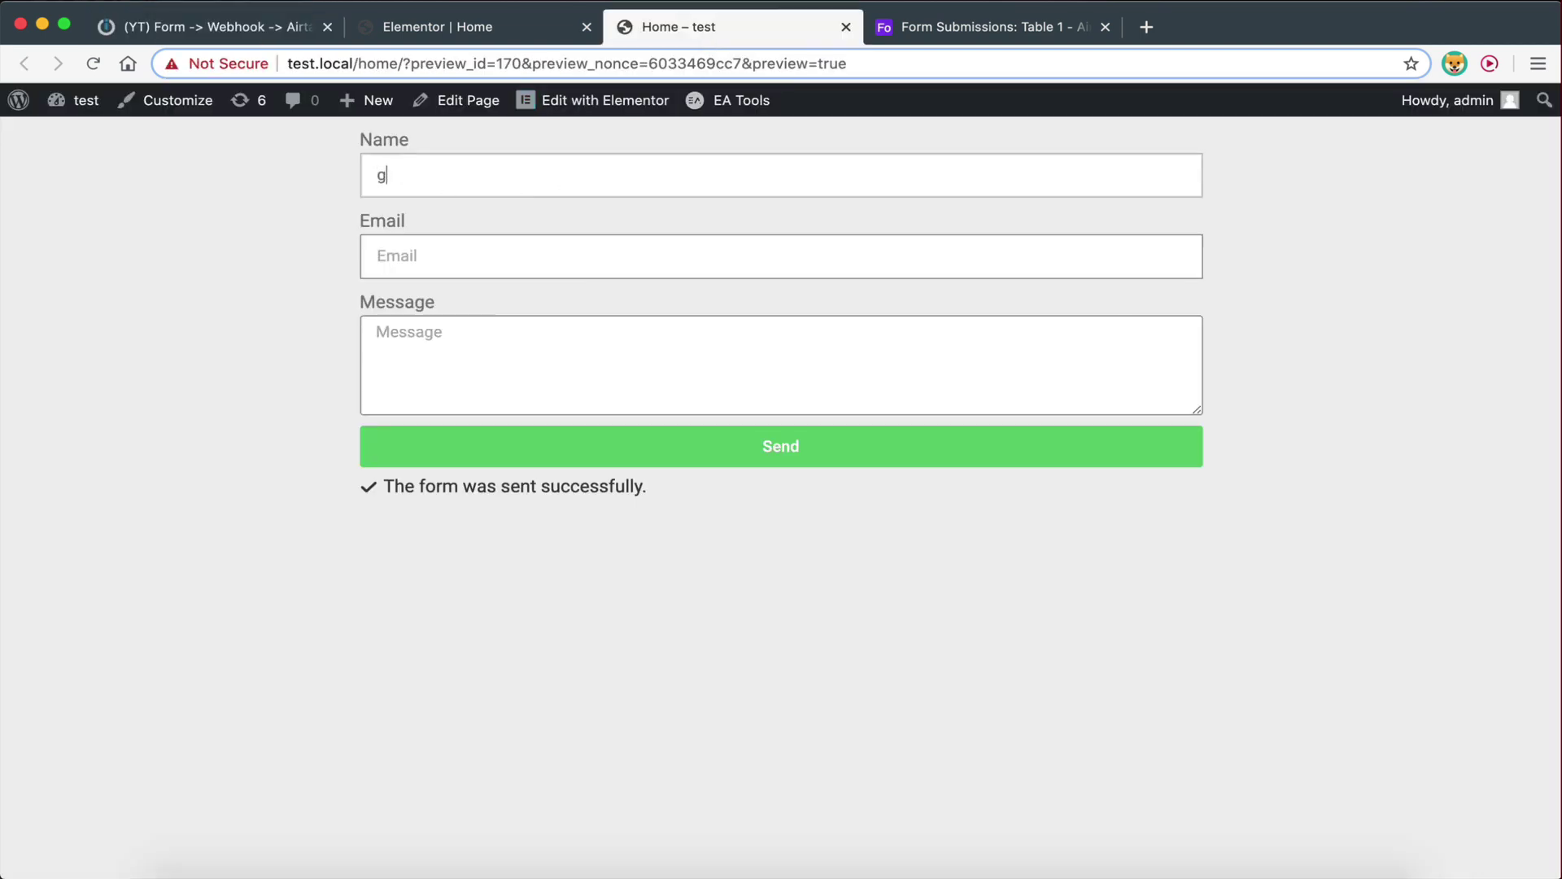
text(eorge)
click(458, 248)
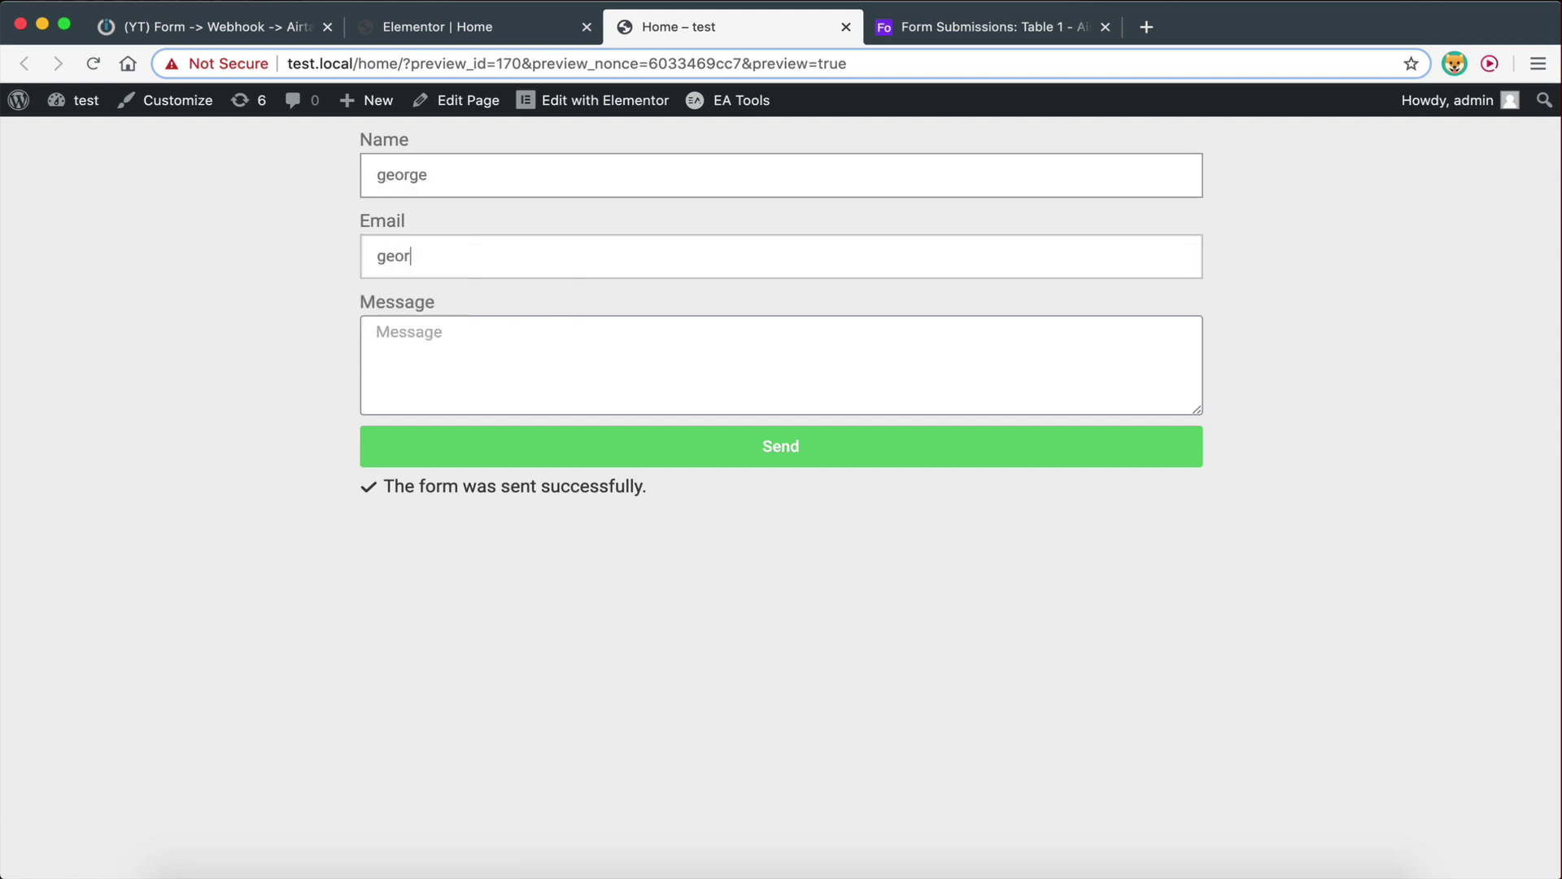
click(376, 332)
text(test)
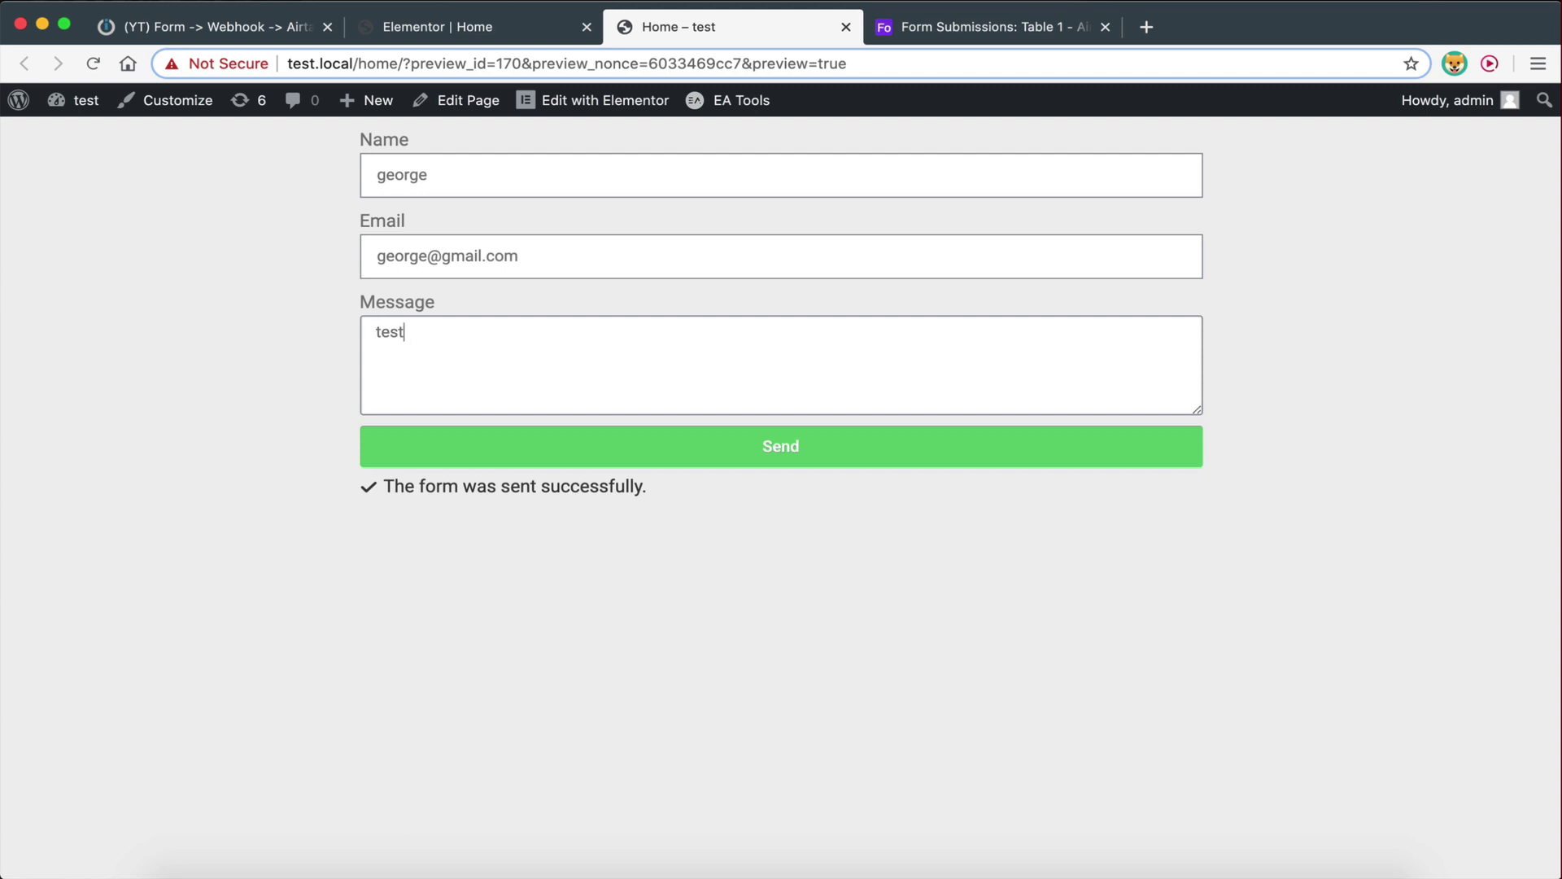
Send the form and check the Airtable Form Submissions table for the new entry
click(530, 450)
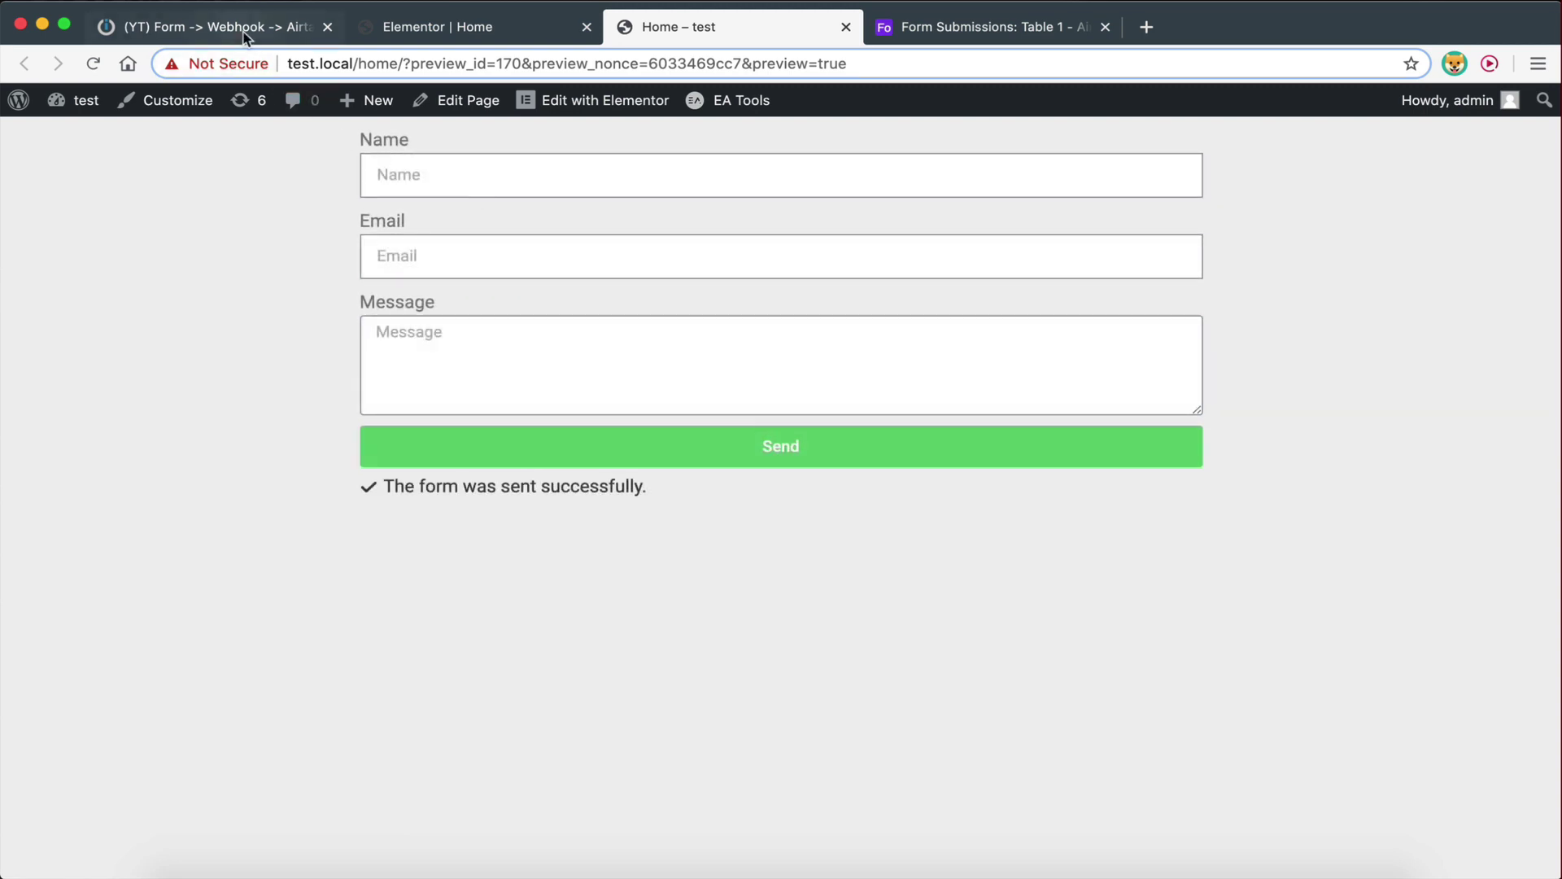
click(217, 29)
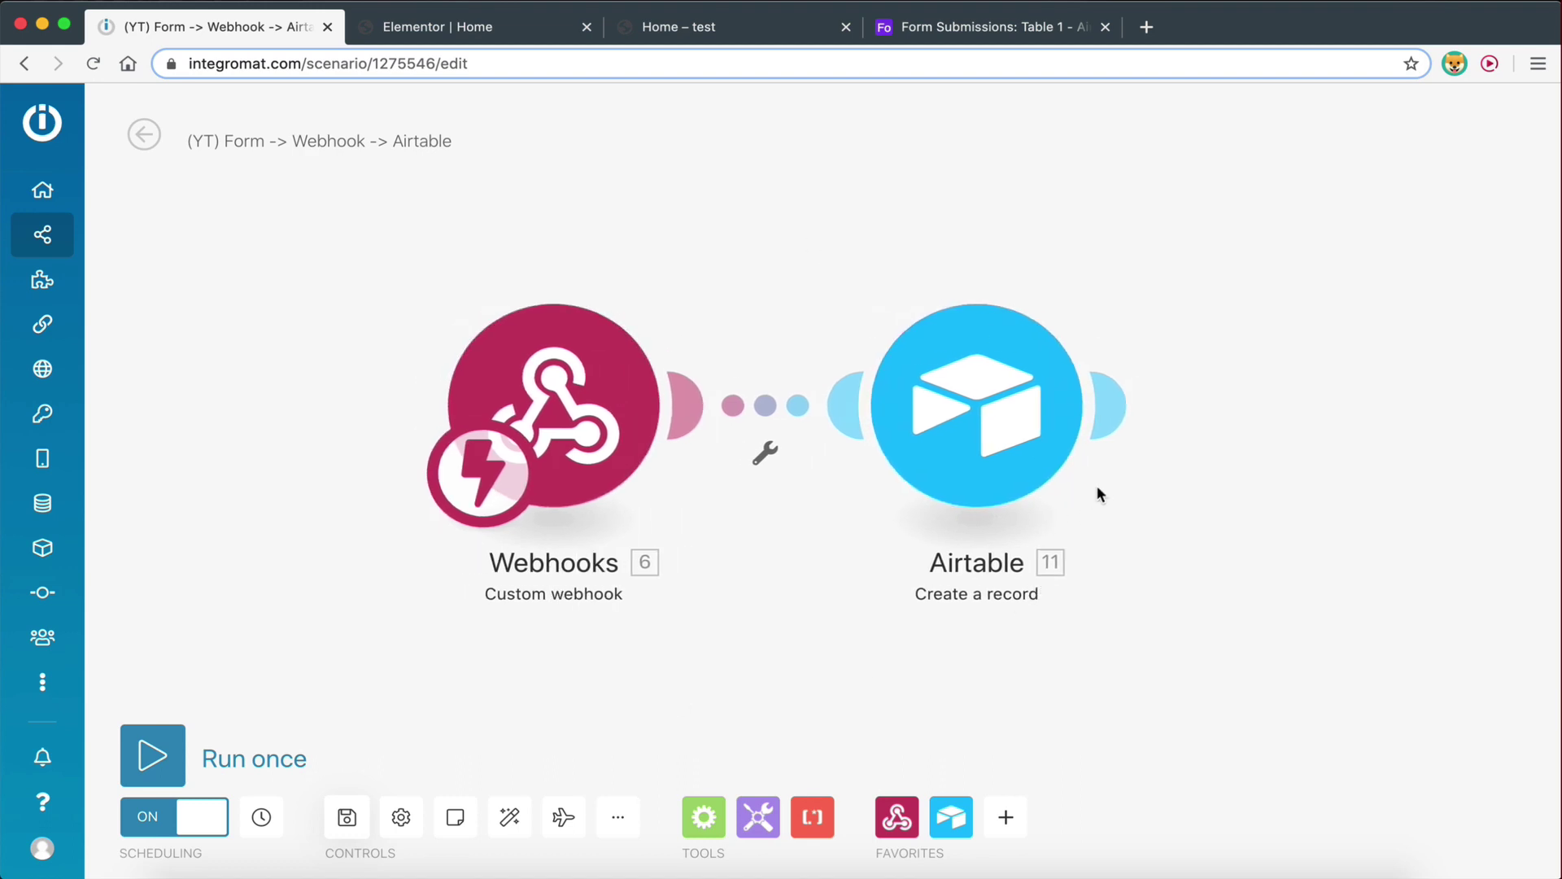
click(973, 41)
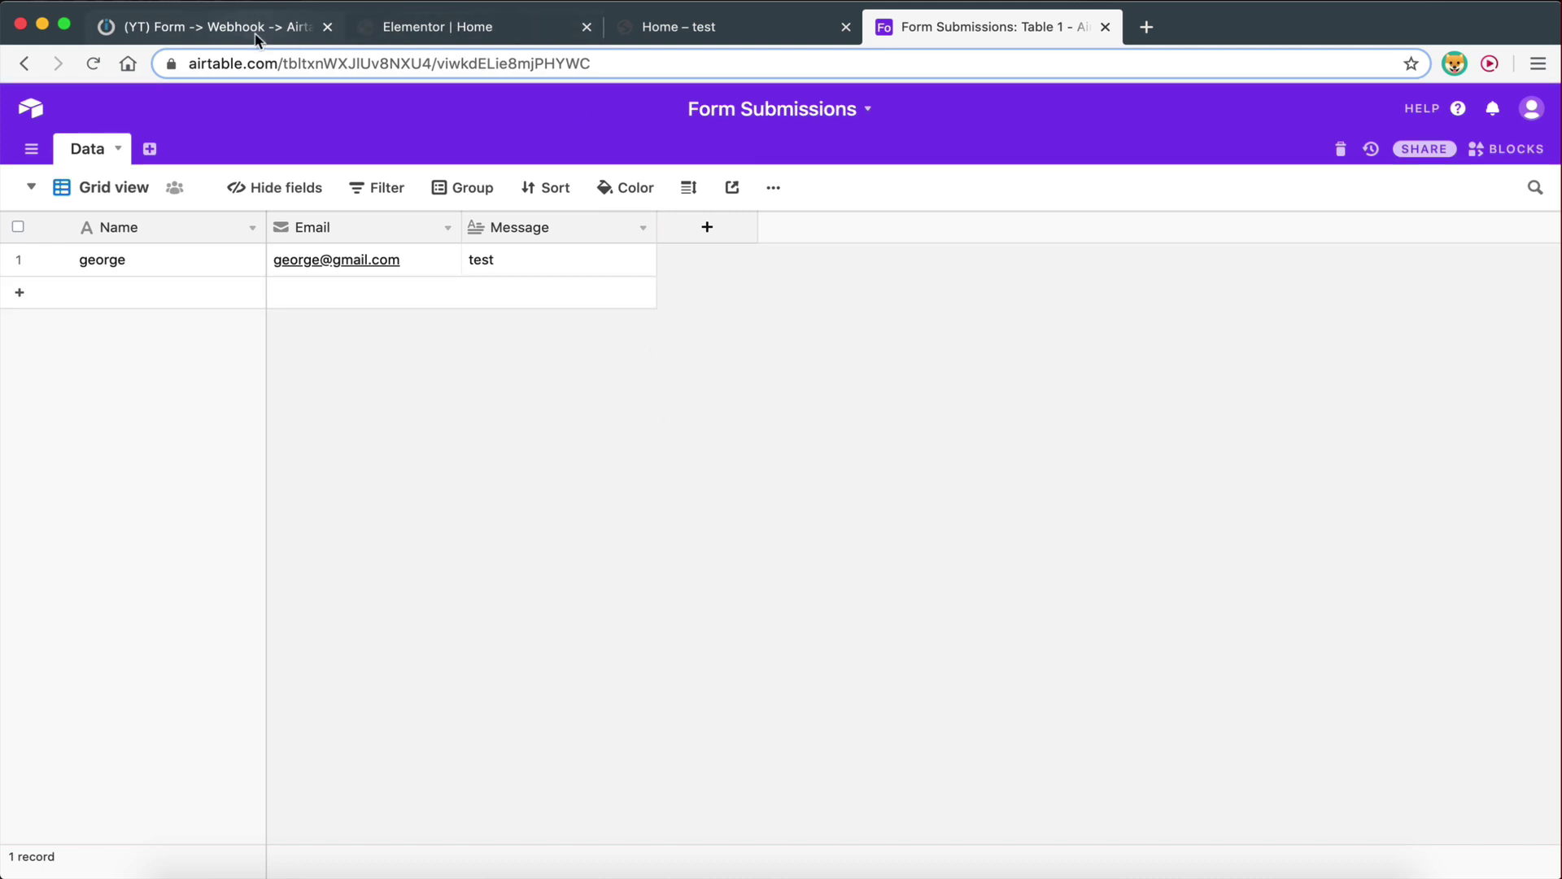
Add a column named 'Phone' of type Phone number to the Form Submissions table
click(720, 234)
text(P)
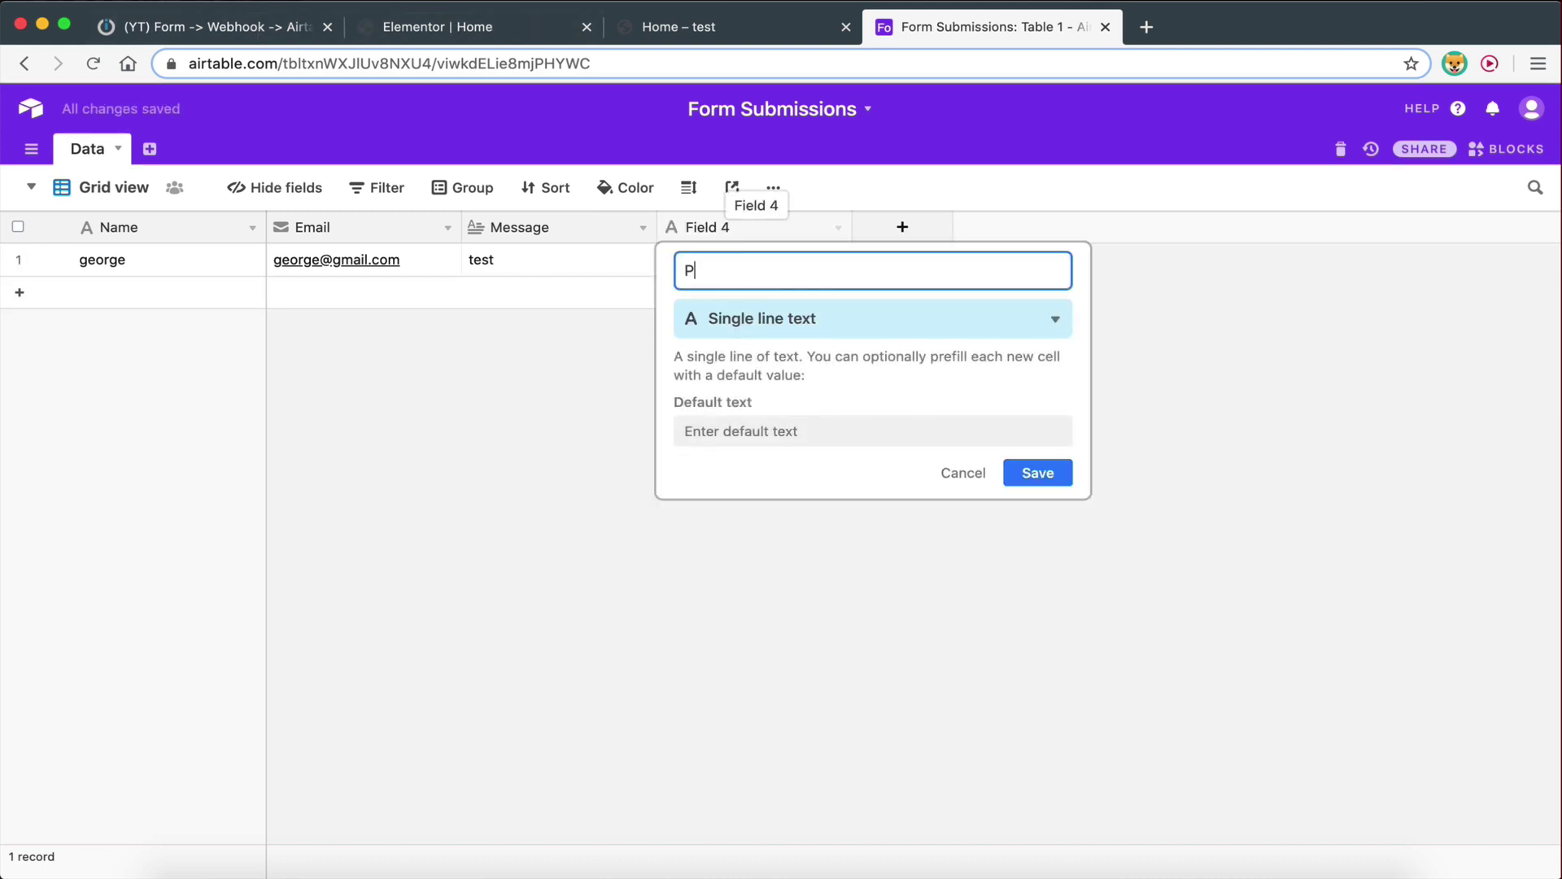
text(hone)
click(755, 326)
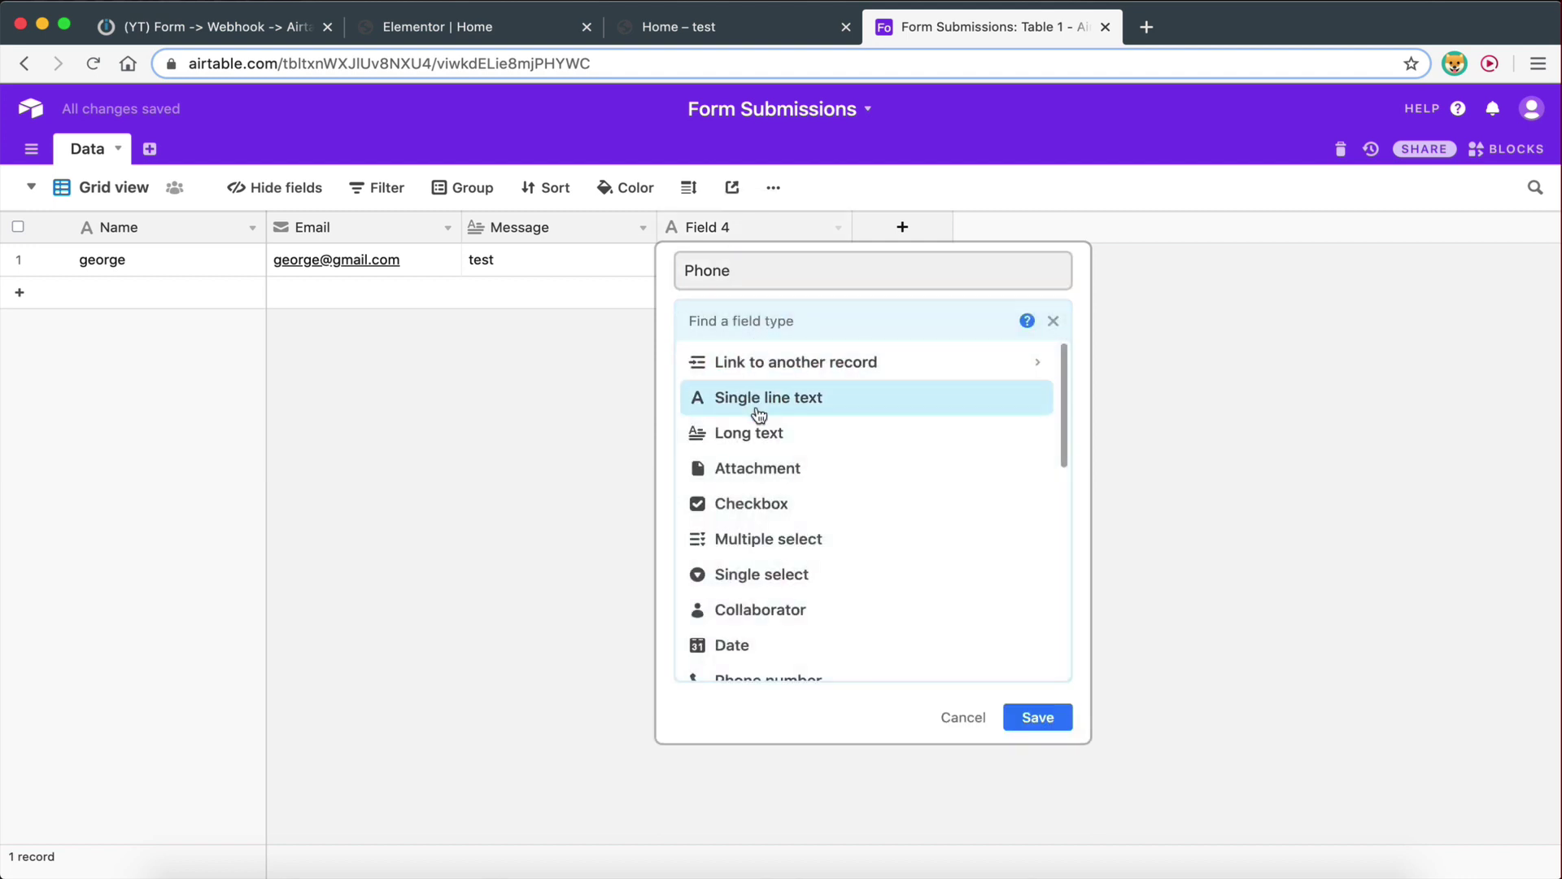
scroll(760, 498, down, 5)
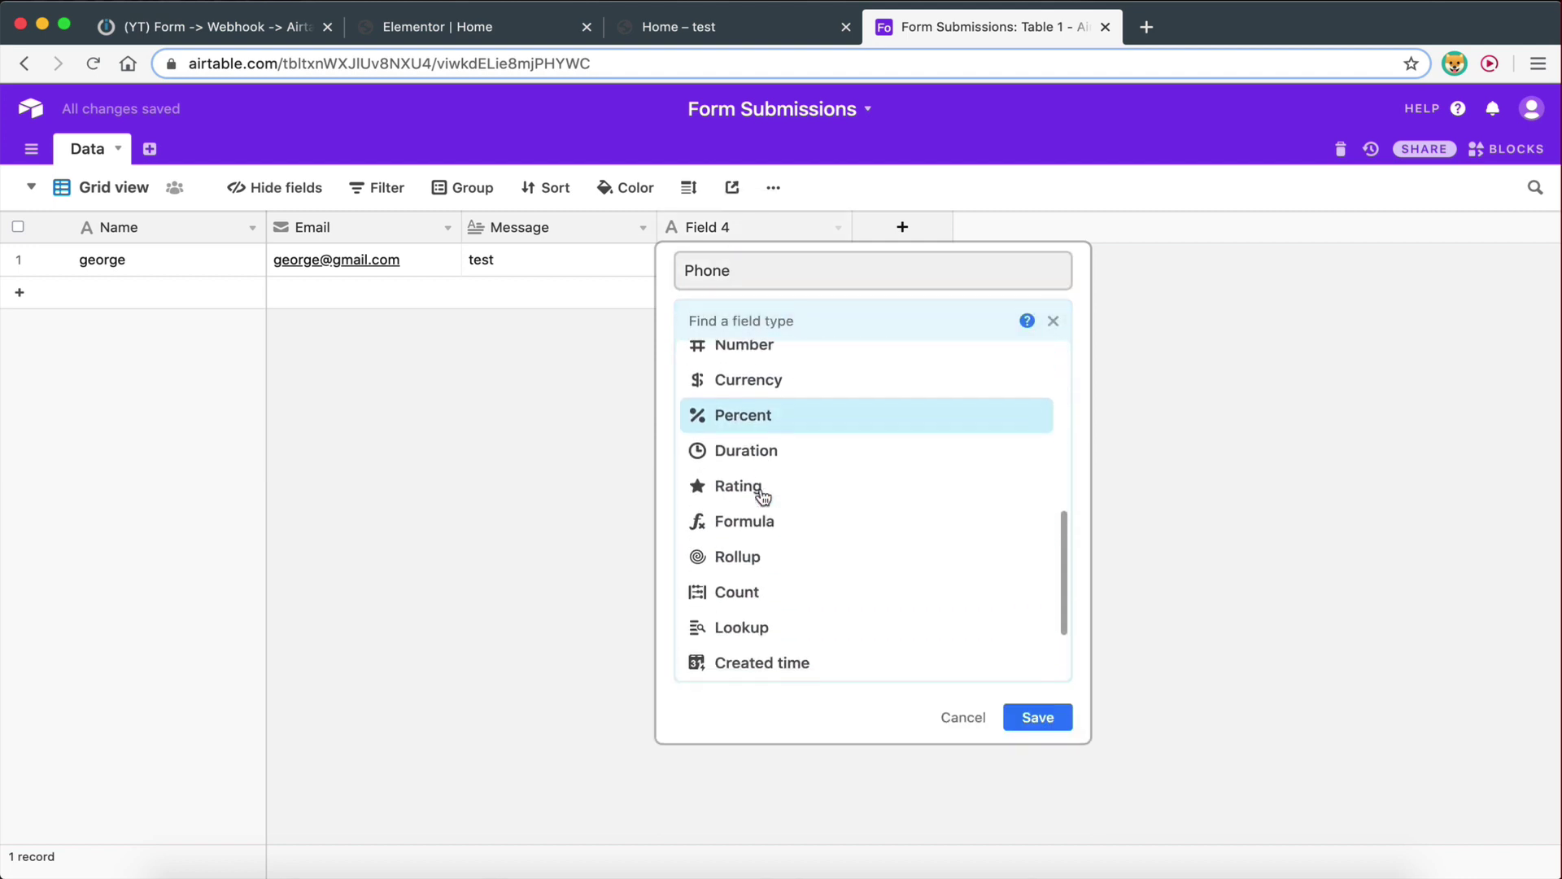
scroll(761, 494, up, 2)
scroll(753, 455, down, 4)
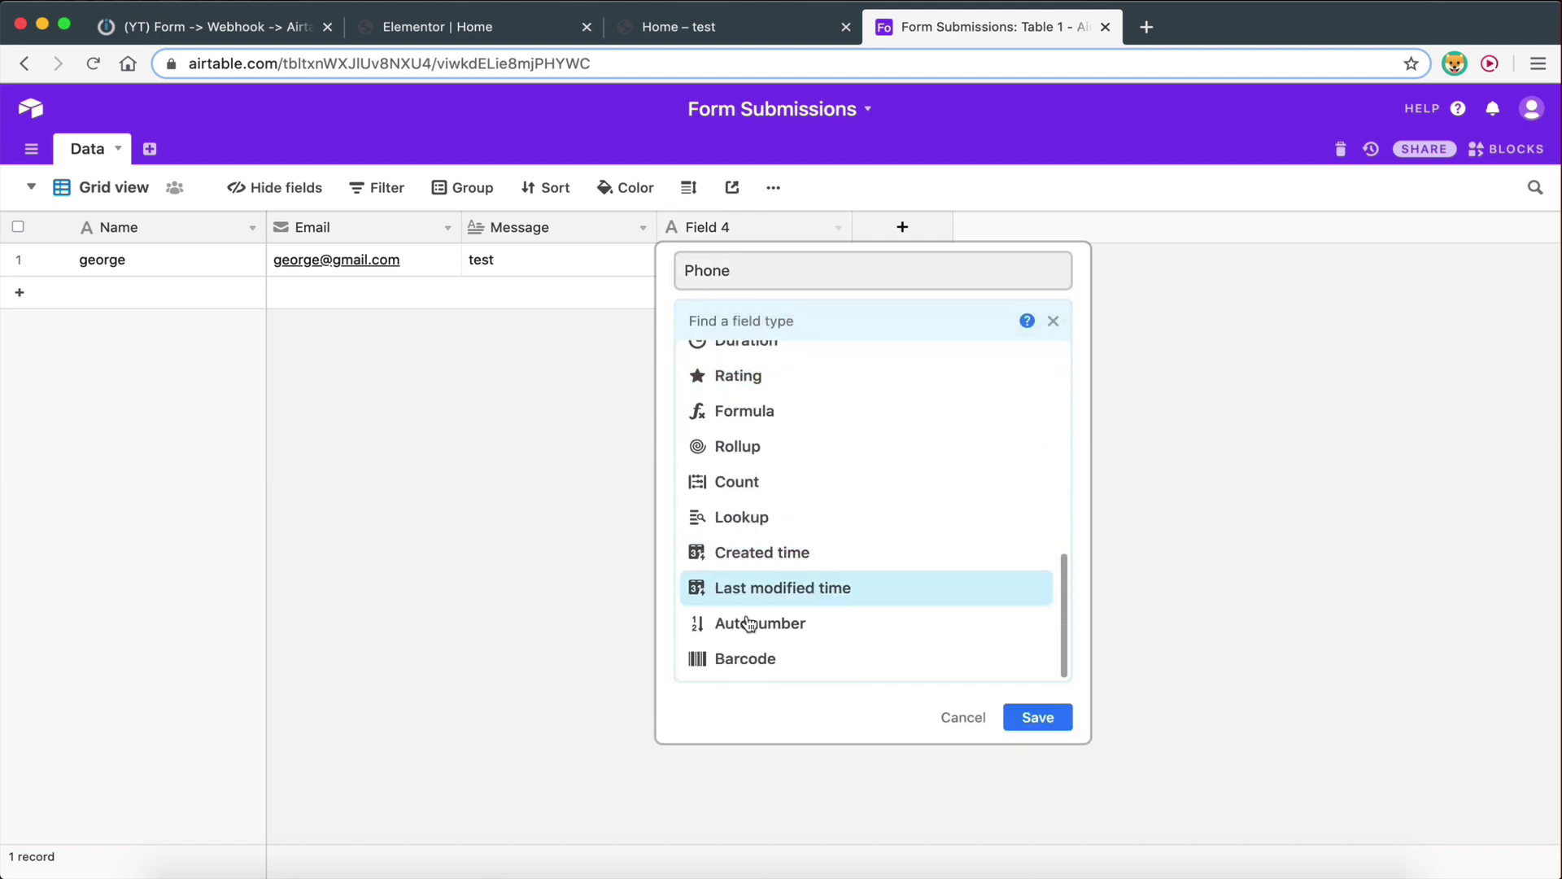
scroll(749, 623, up, 3)
scroll(749, 638, up, 3)
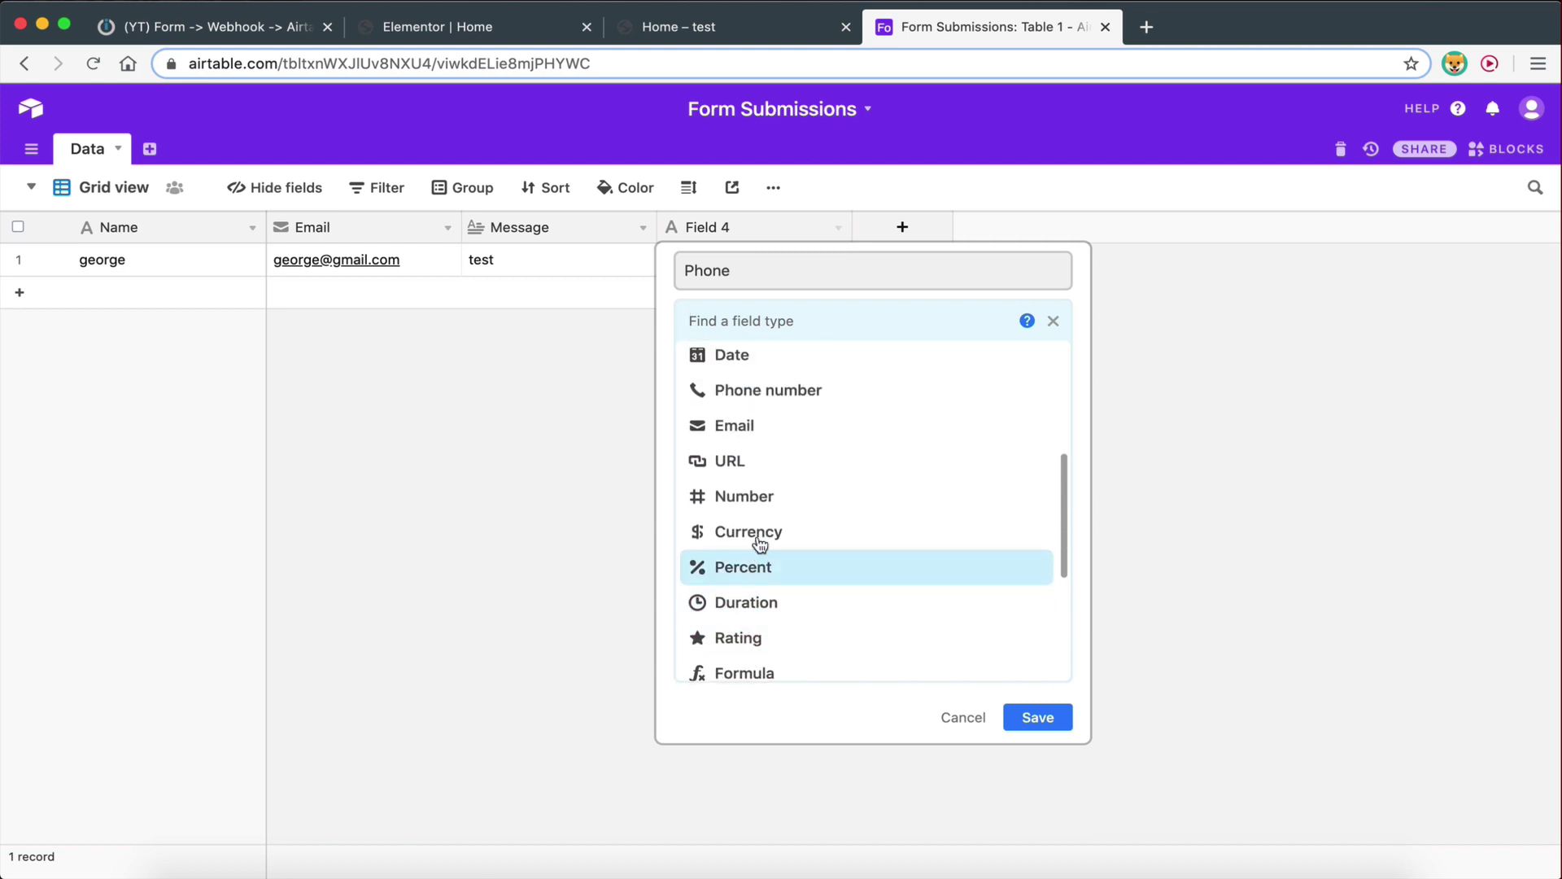
scroll(760, 507, up, 3)
click(758, 494)
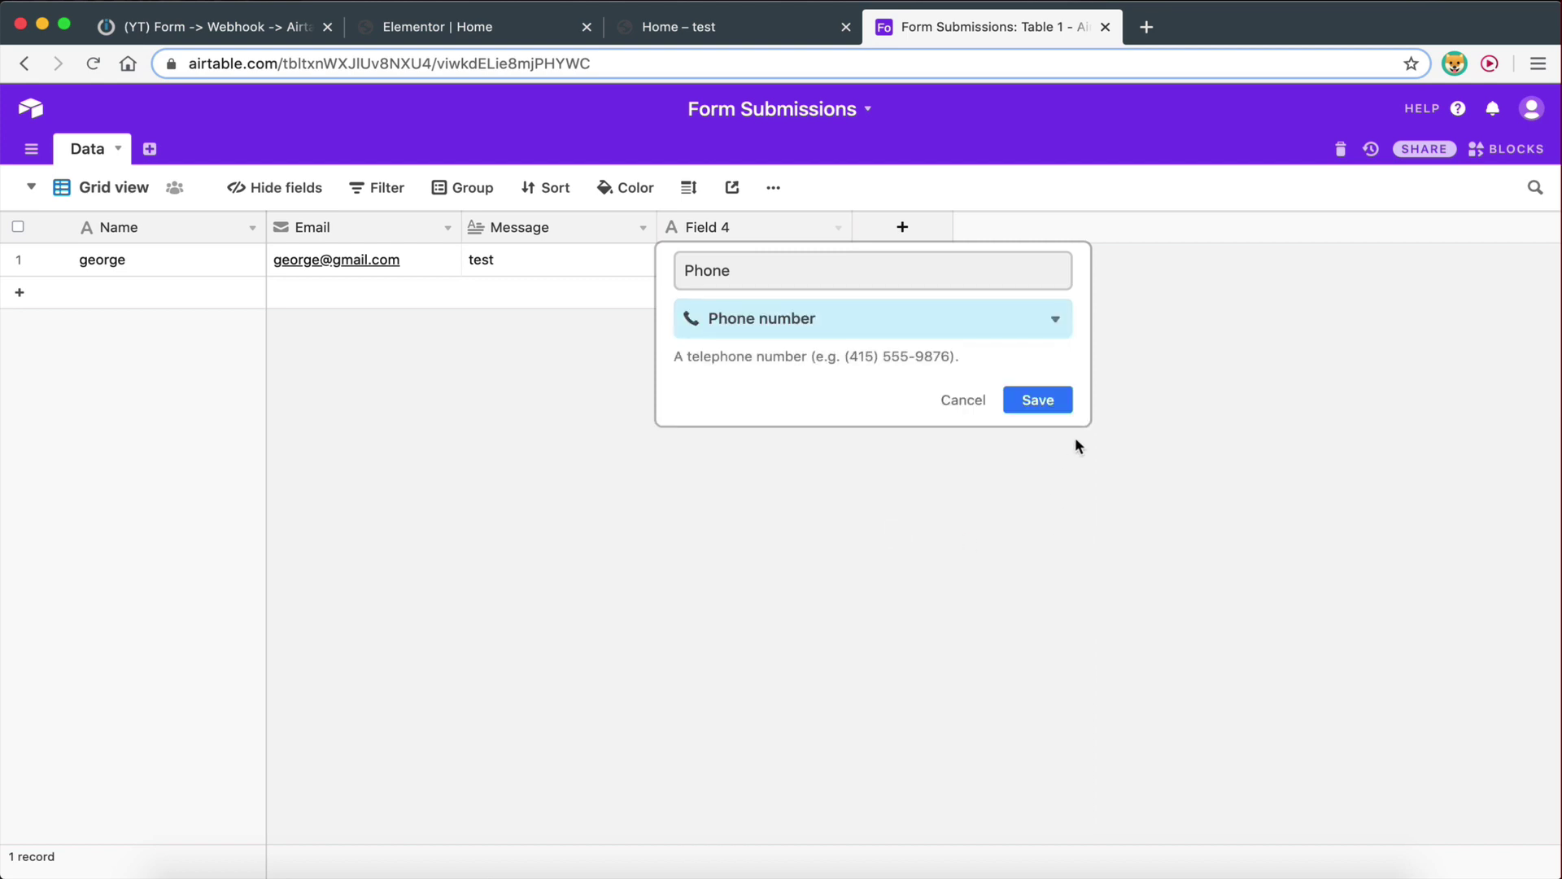
click(1052, 408)
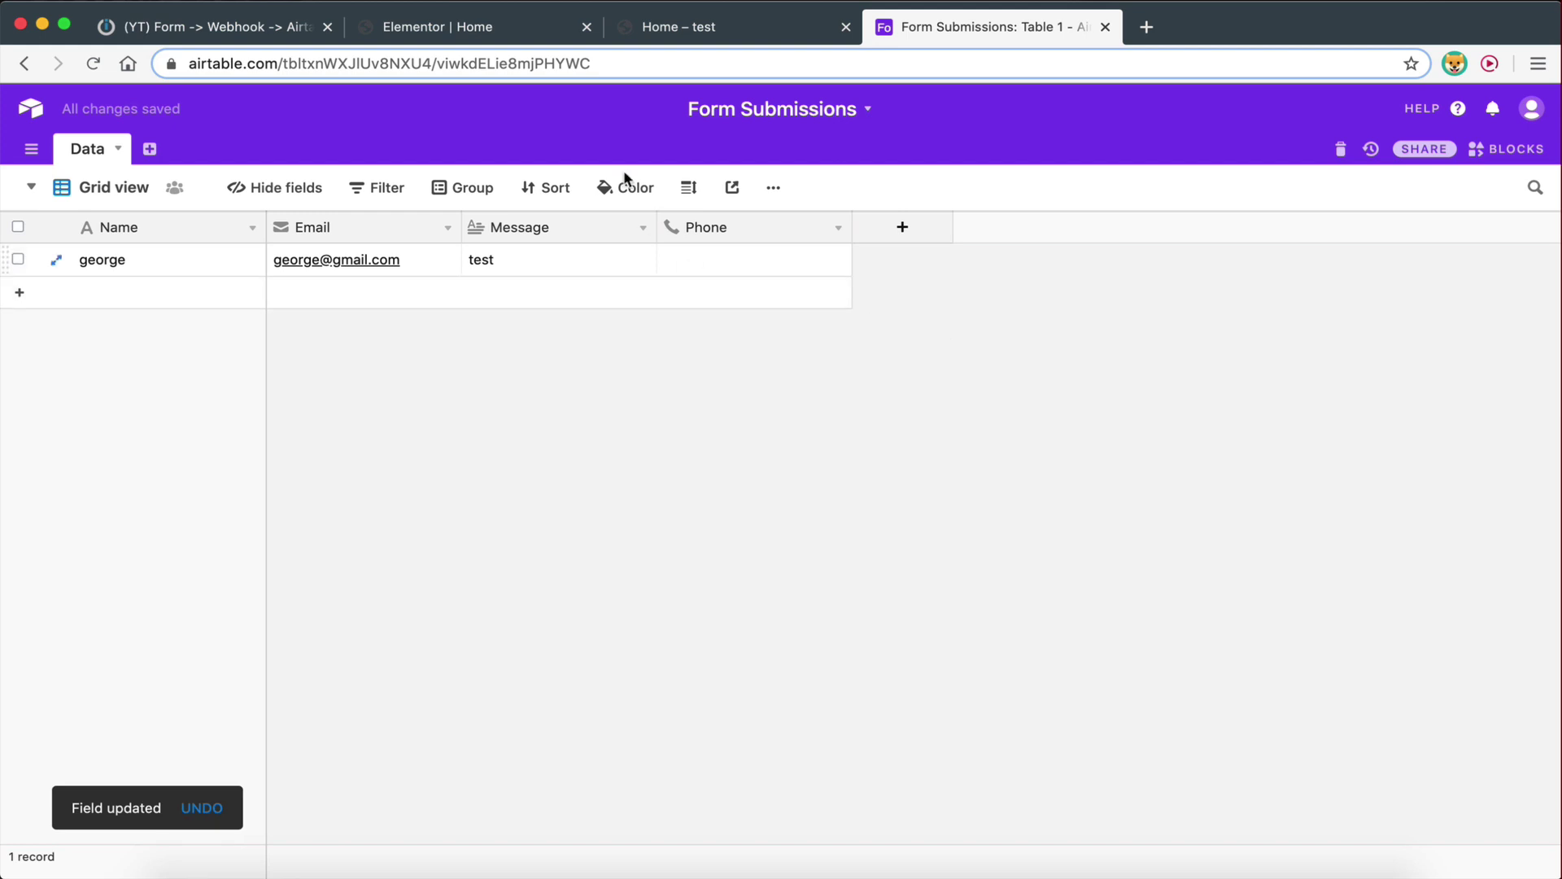
click(418, 33)
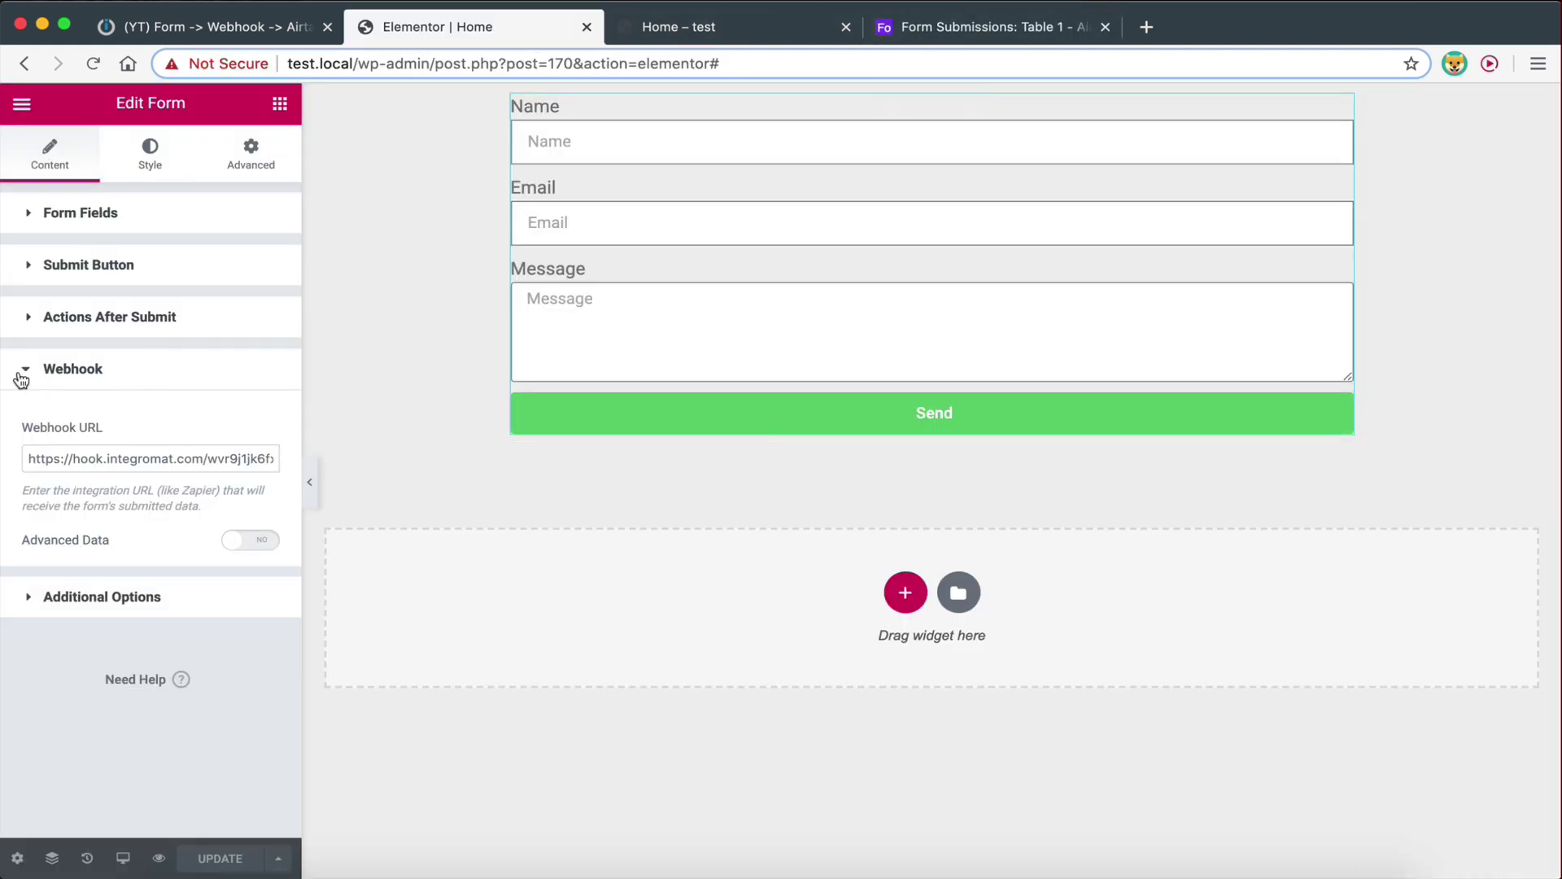
Add a fourth field to the Elementor form and set its type to Tel
click(30, 218)
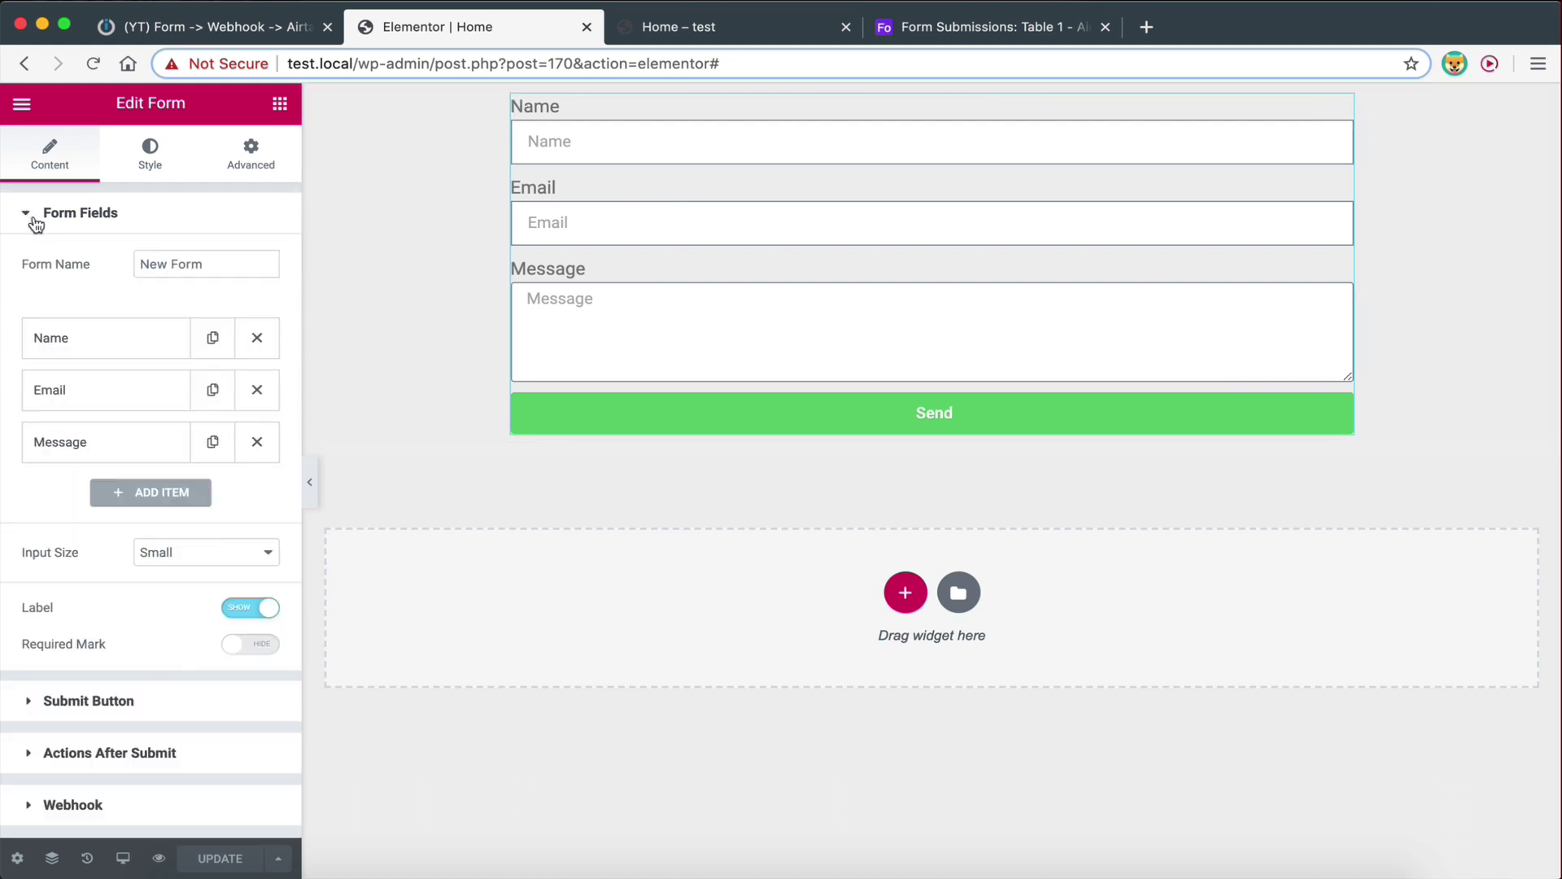
click(130, 494)
click(171, 584)
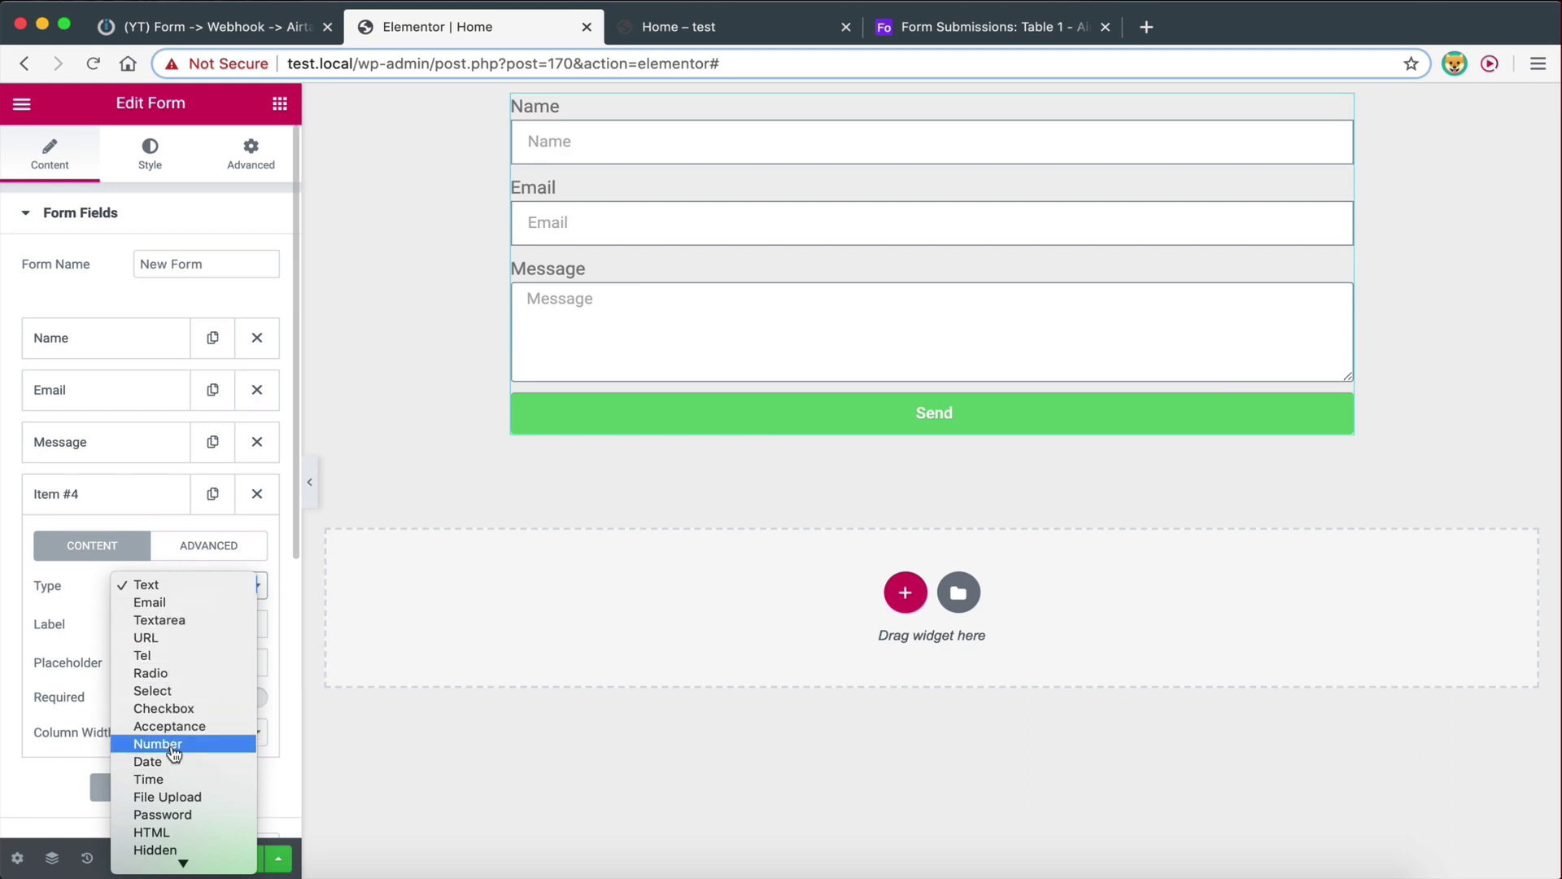
scroll(173, 753, down, 2)
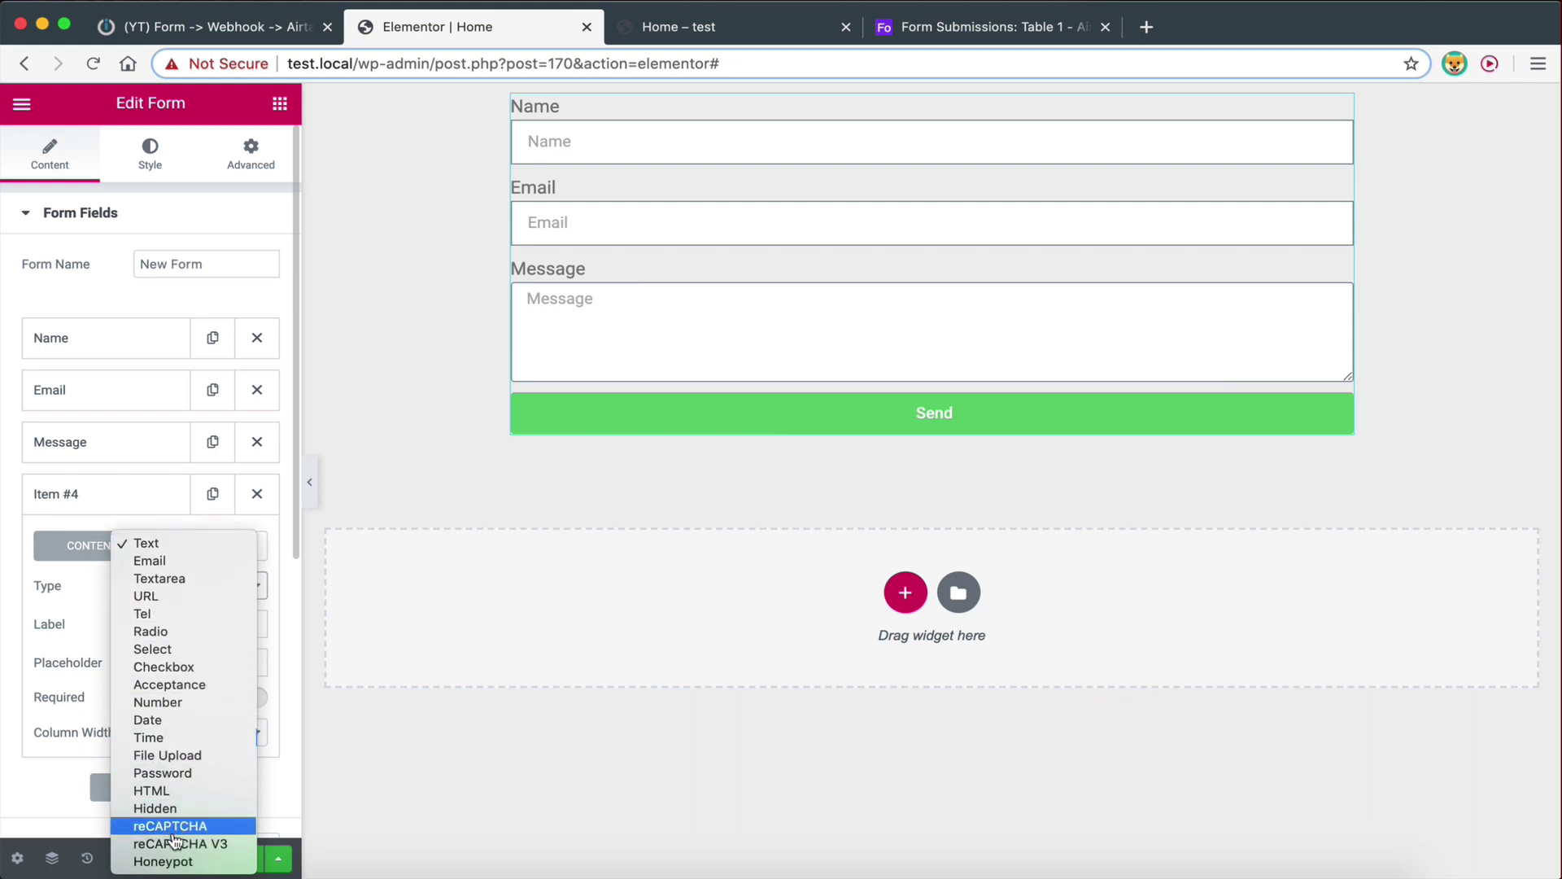
click(142, 615)
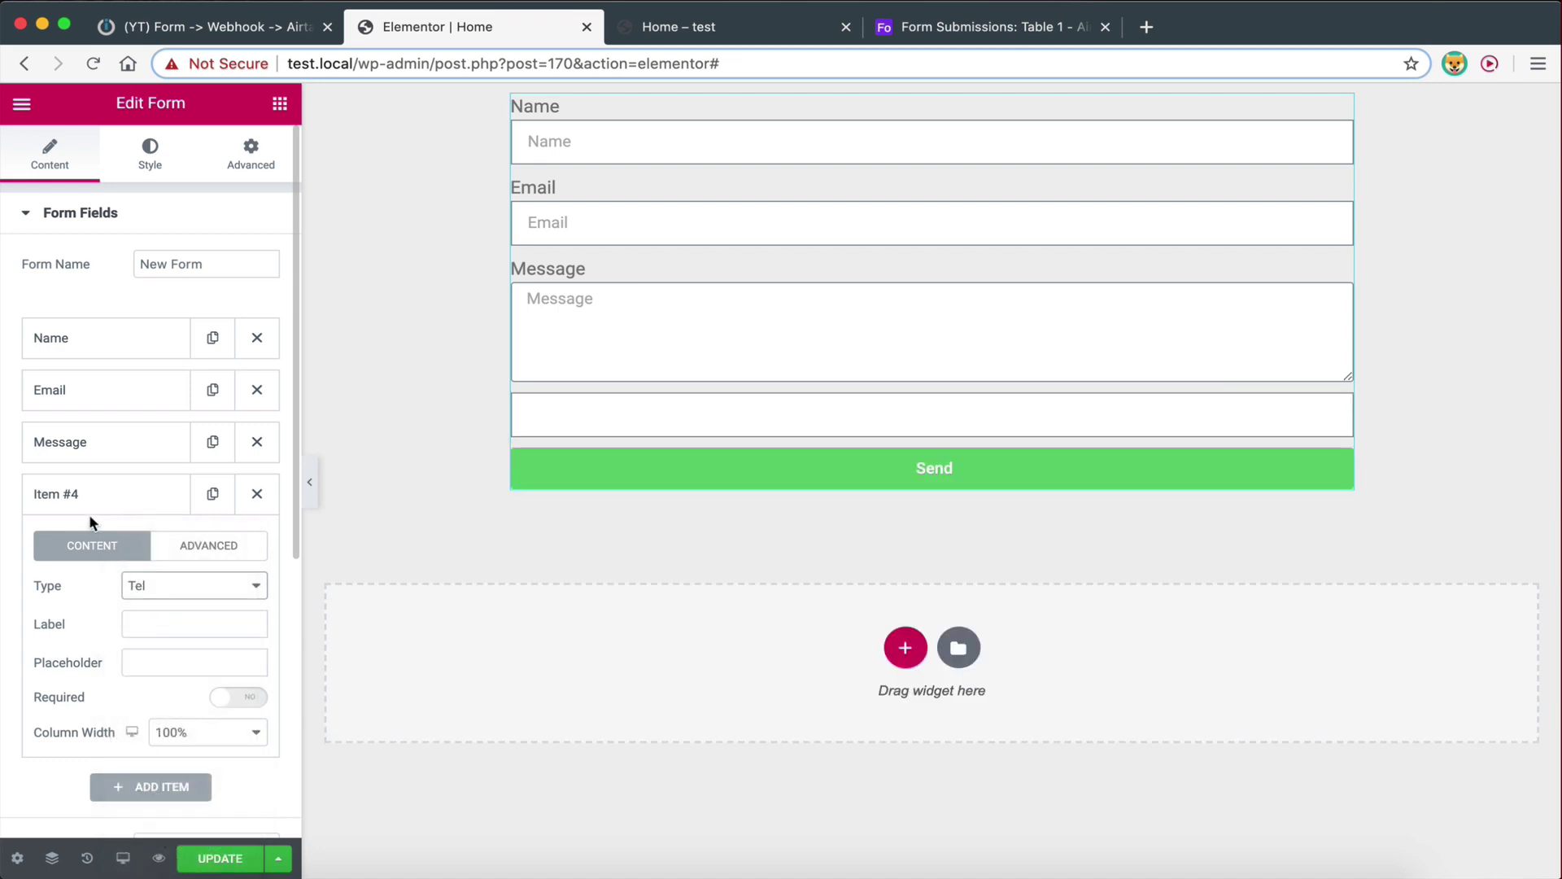
click(154, 587)
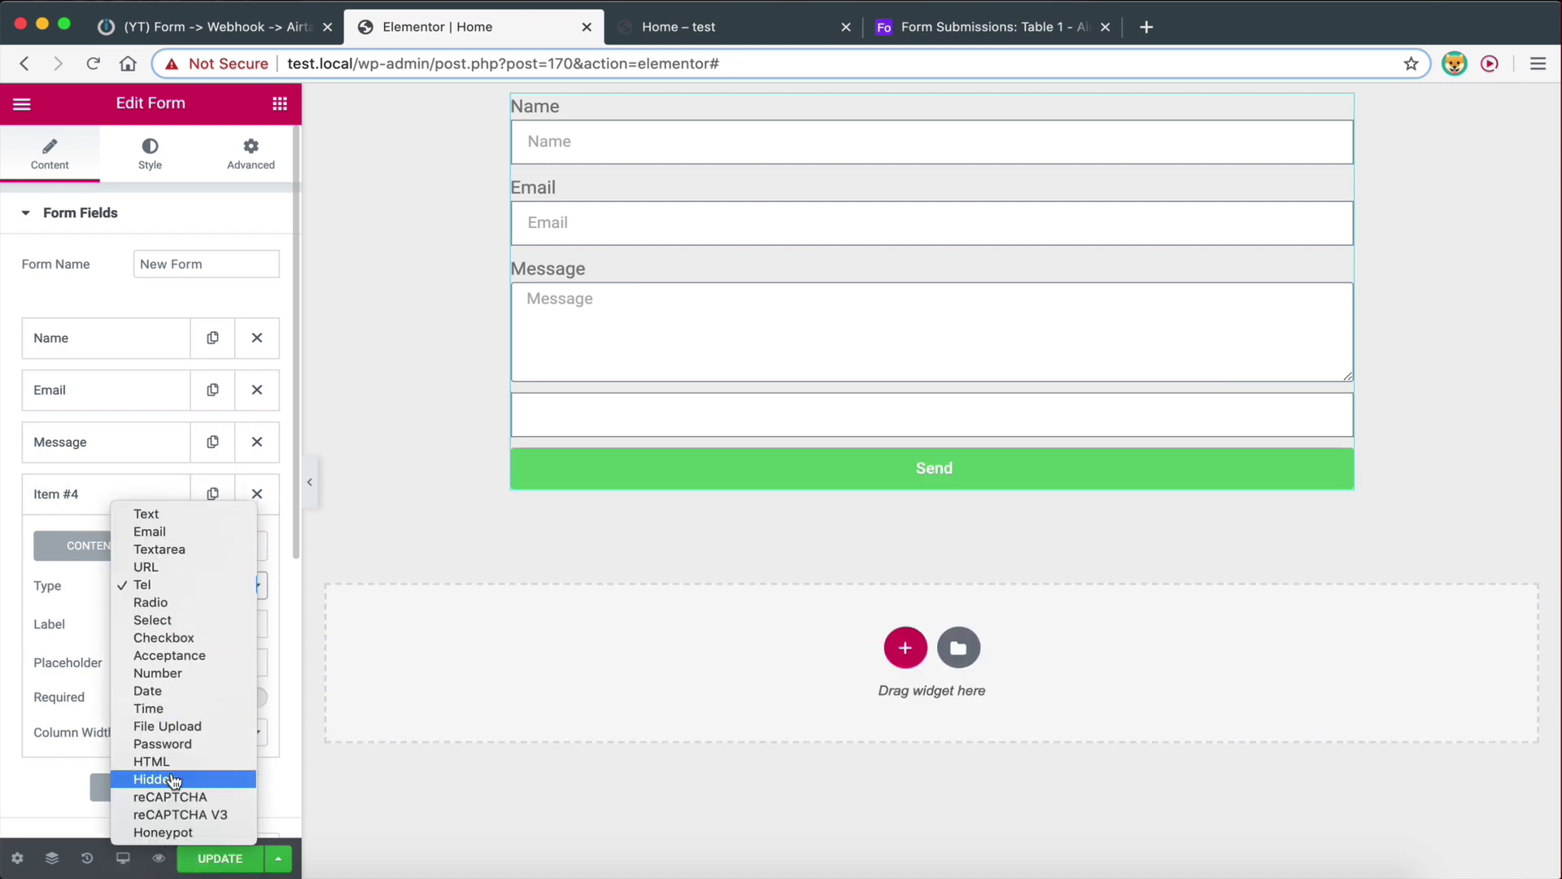
click(143, 587)
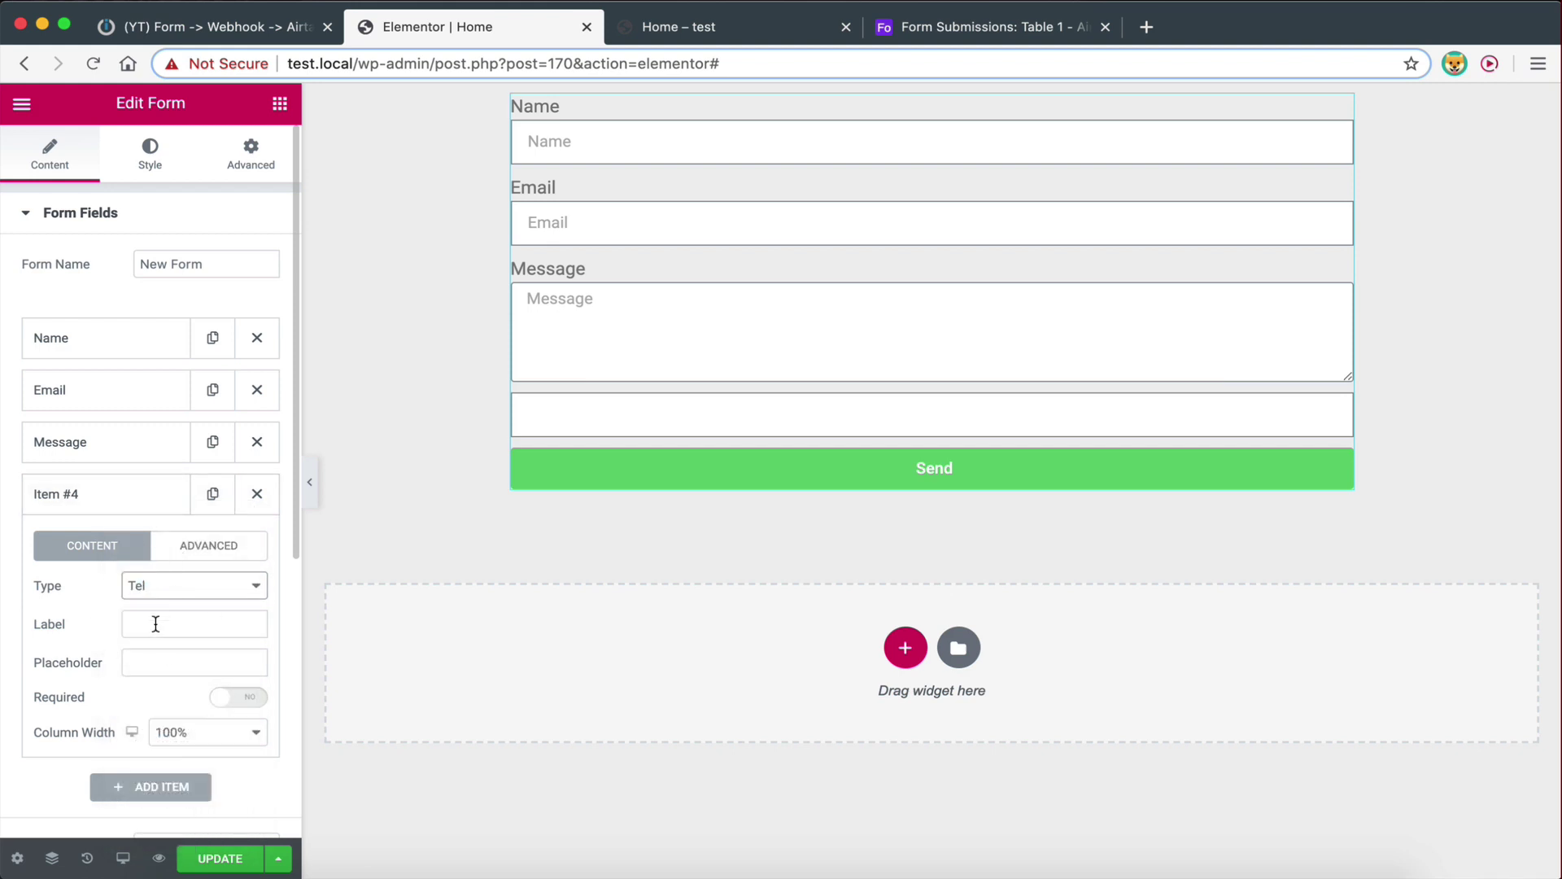
Review the new Tel field's basic and advanced settings
scroll(154, 622, down, 3)
scroll(147, 602, up, 2)
click(66, 454)
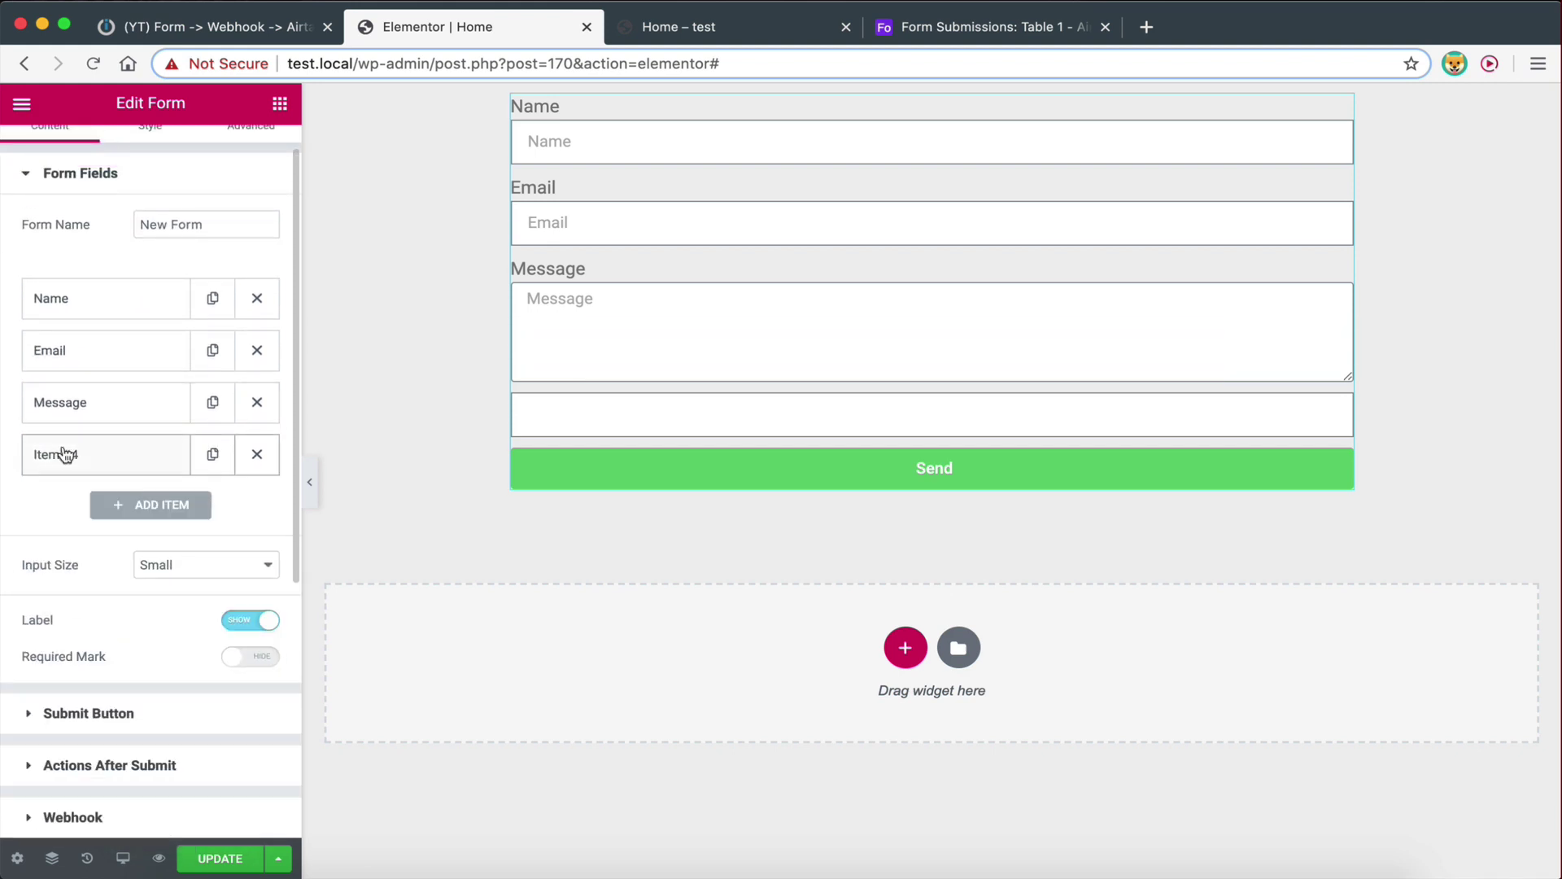
click(69, 462)
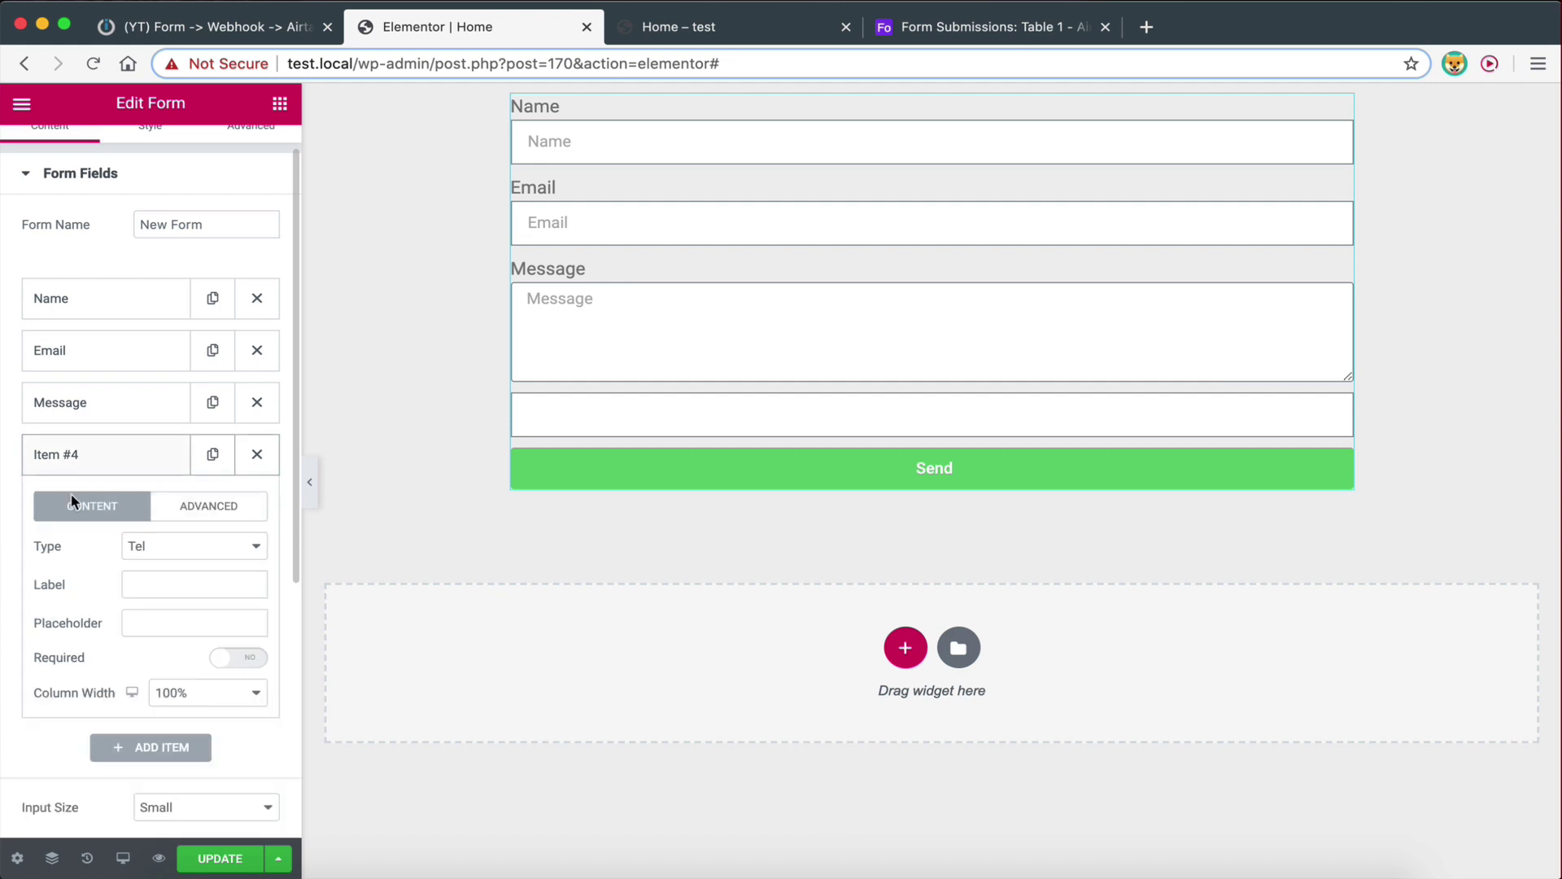
click(154, 517)
click(107, 512)
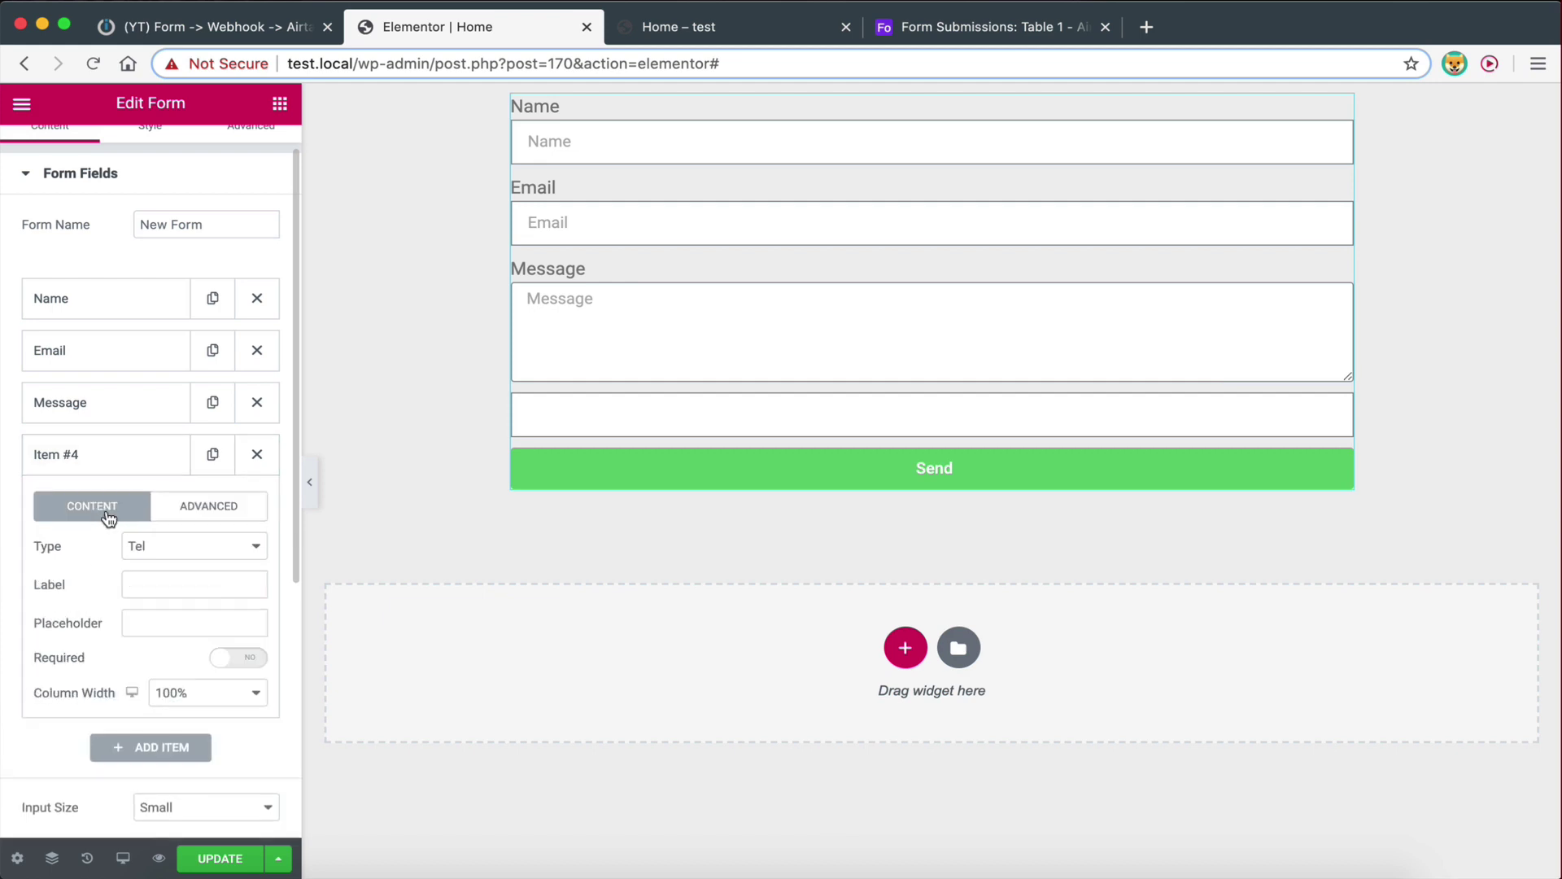
click(103, 467)
click(102, 470)
scroll(118, 564, up, 1)
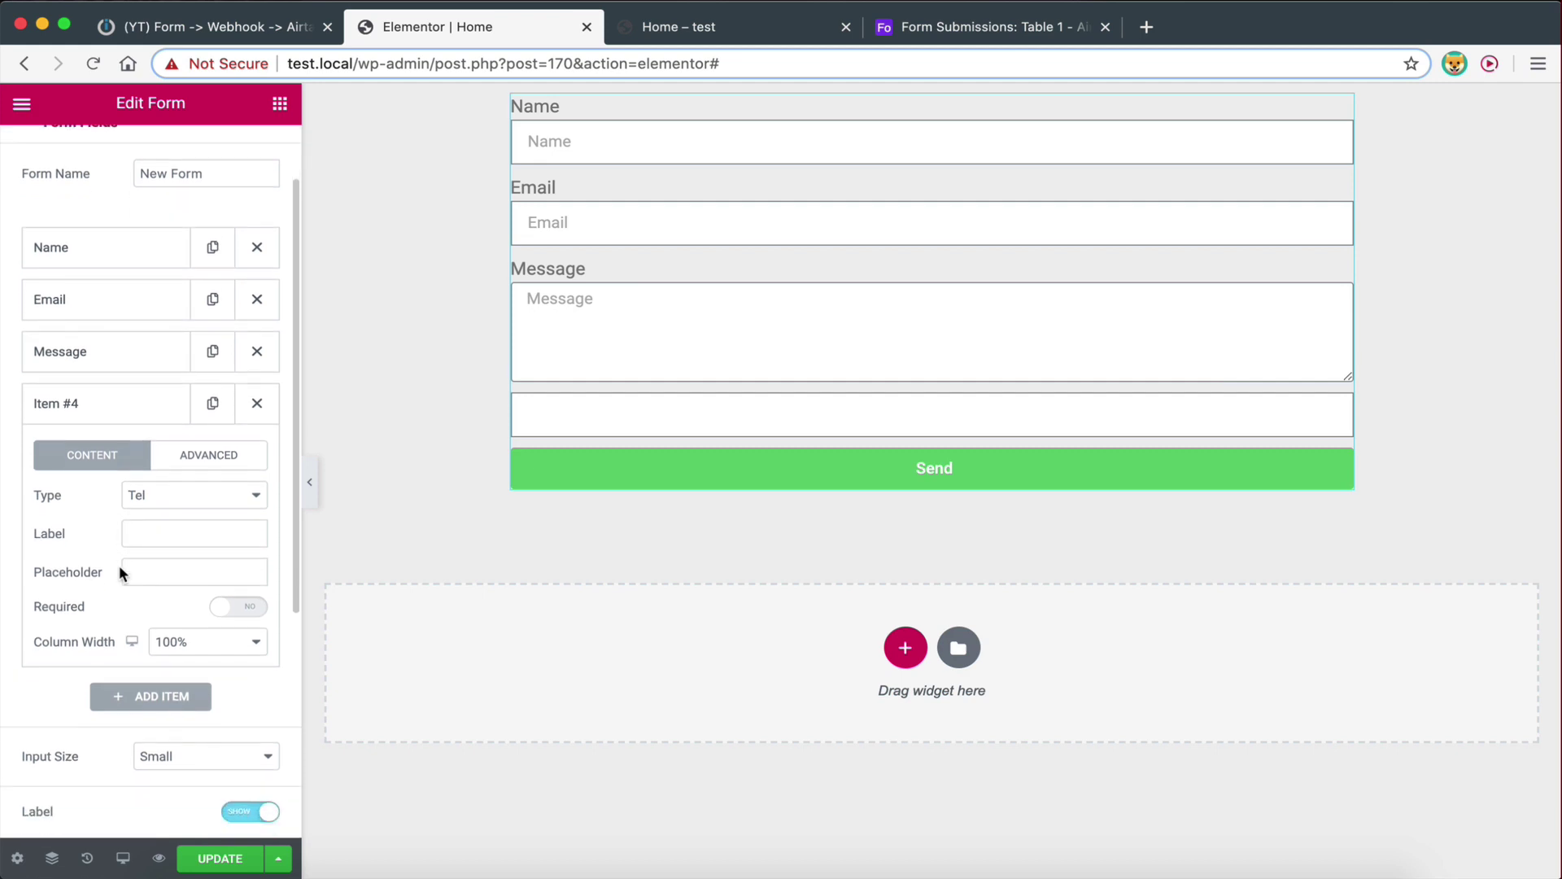
click(56, 498)
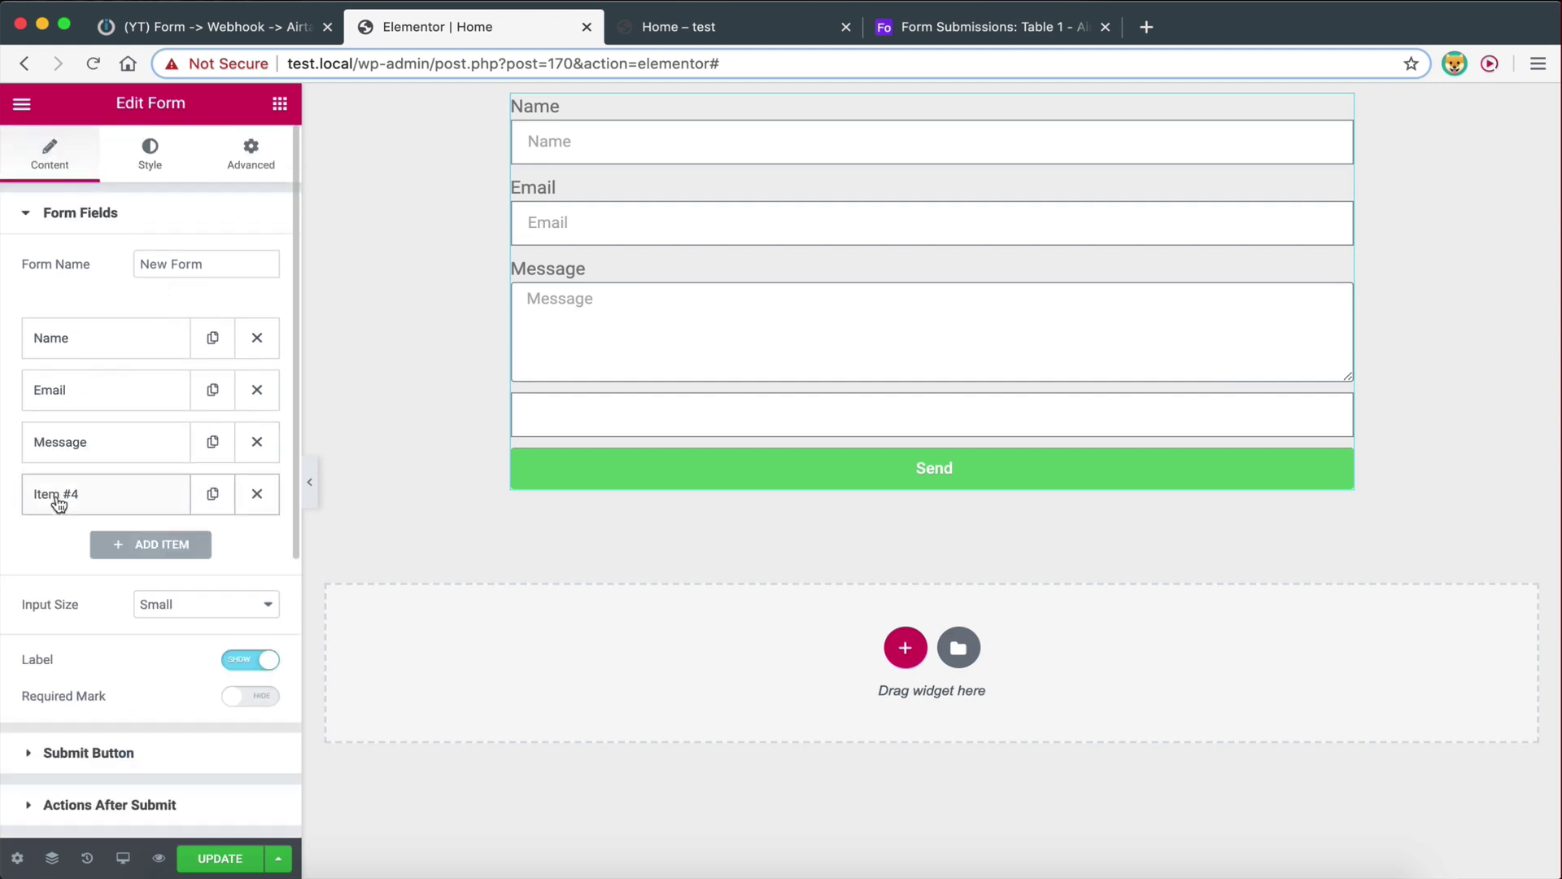
click(58, 498)
scroll(163, 602, down, 1)
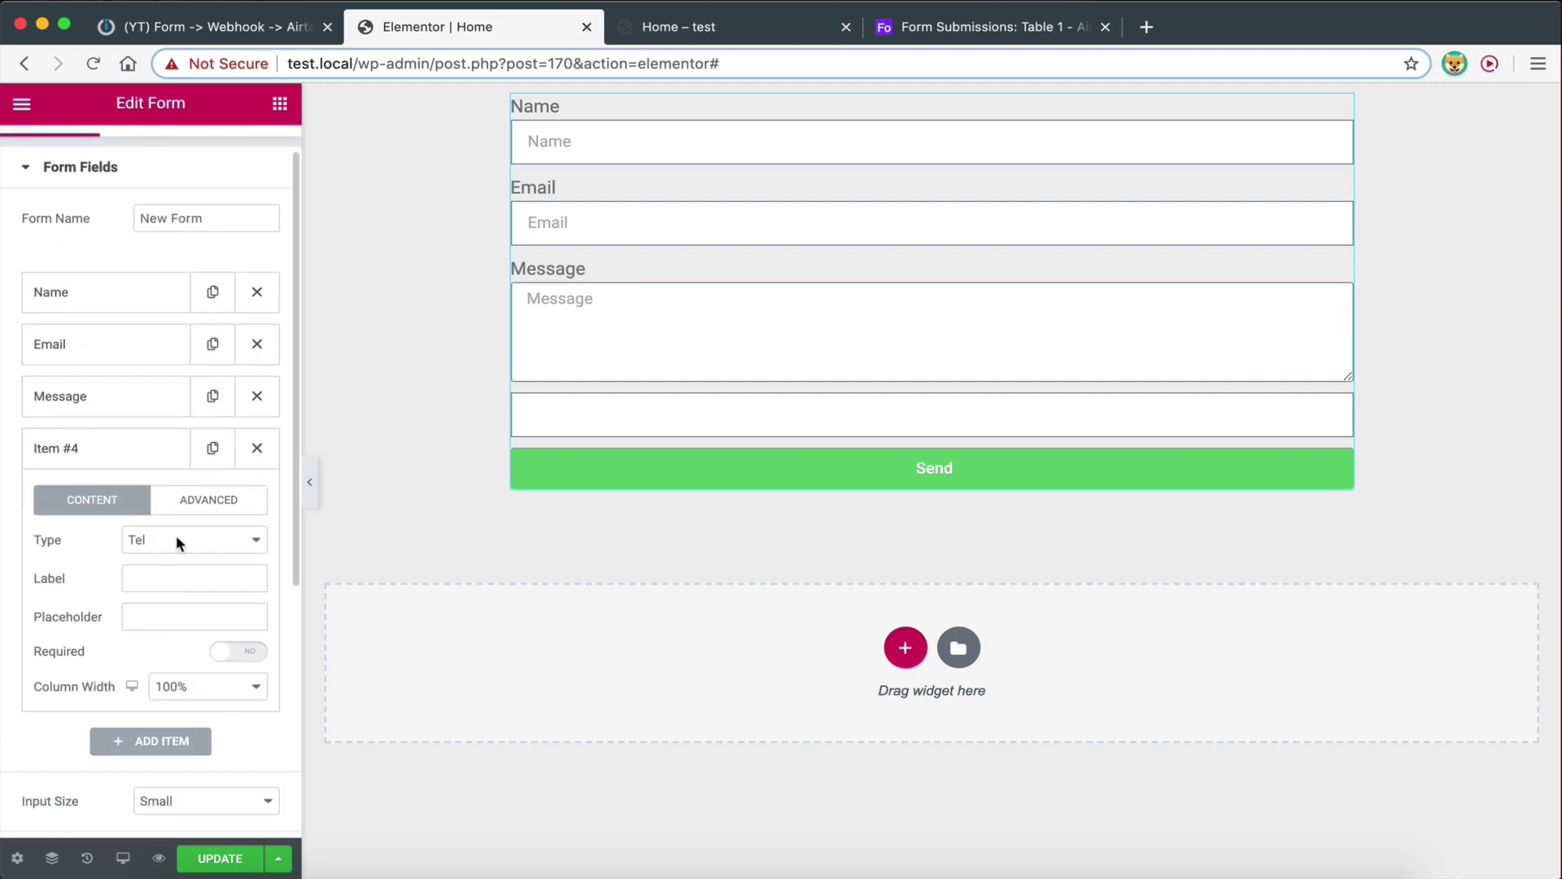
click(187, 499)
click(93, 505)
Give the Tel field the label 'Phone' and placeholder 'Phone', then update the page
click(175, 576)
text(Phone)
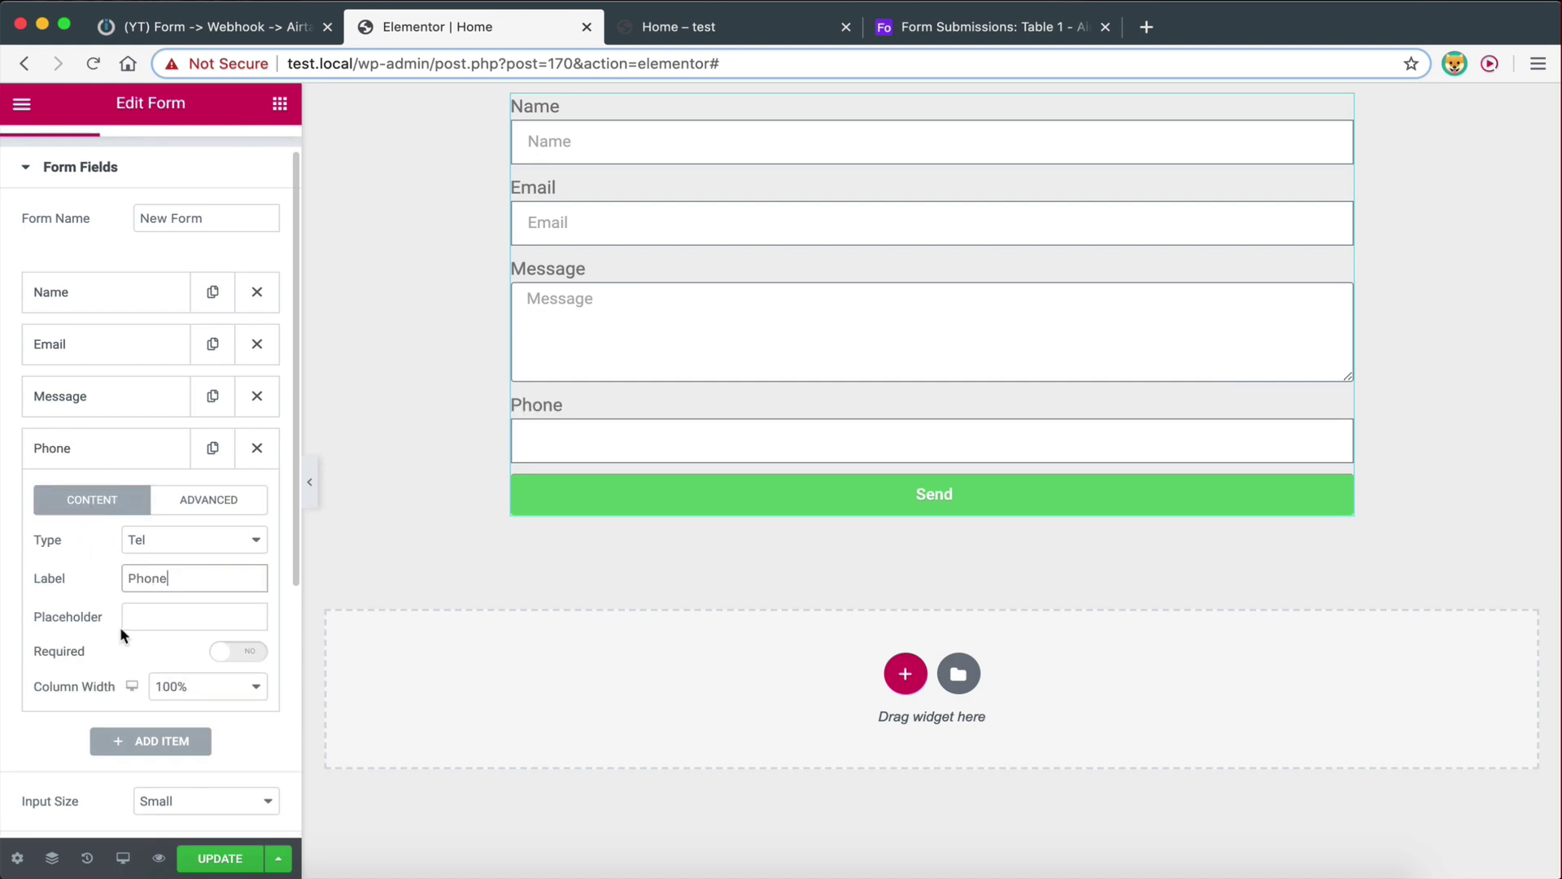
click(142, 607)
text(Phone)
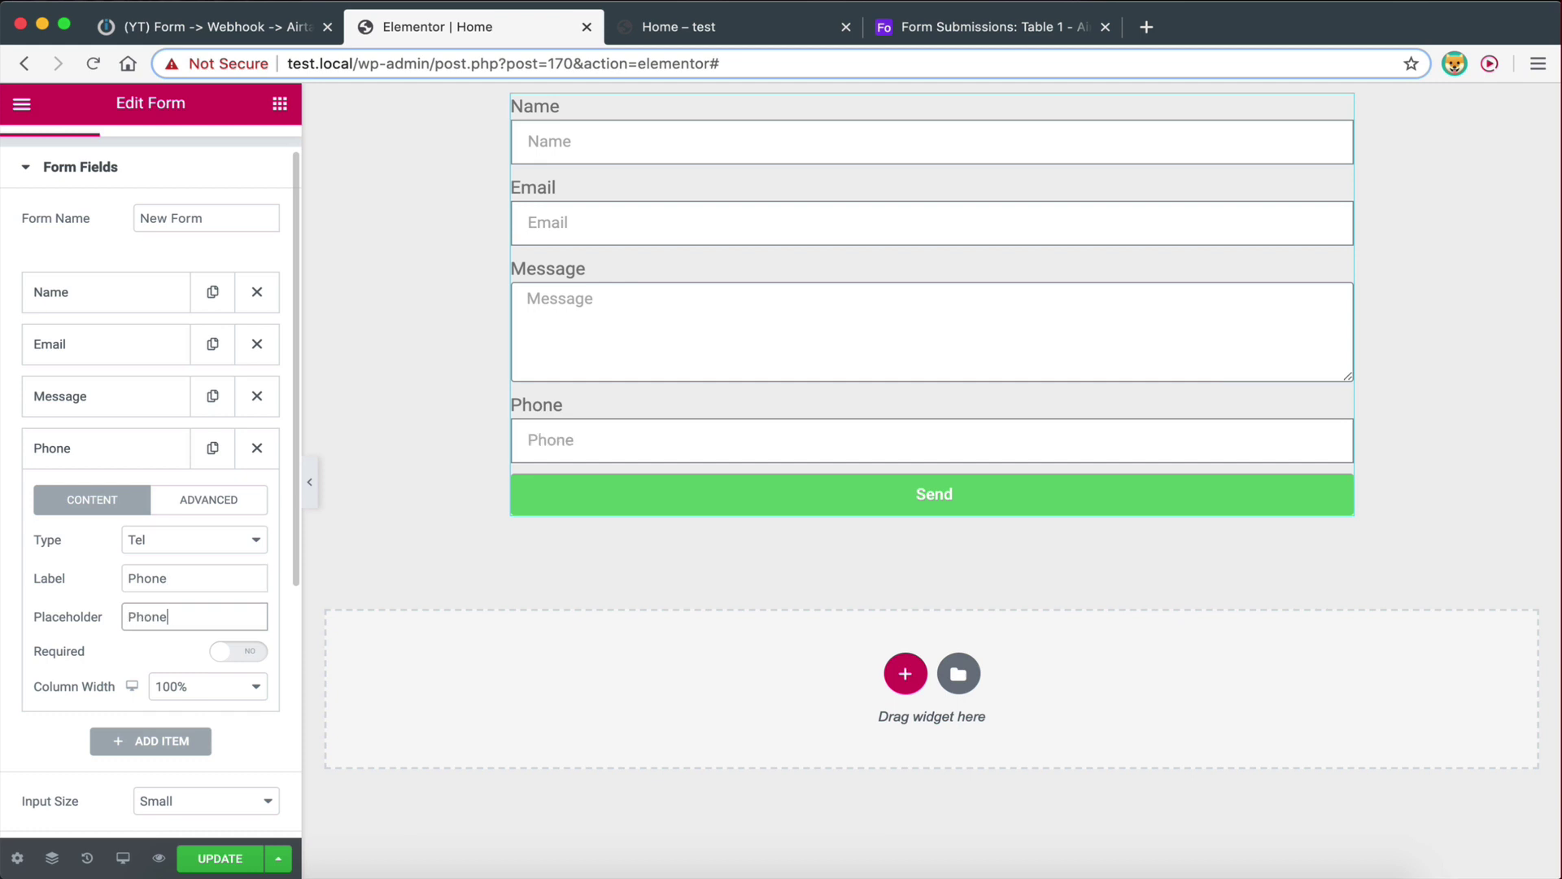
click(207, 859)
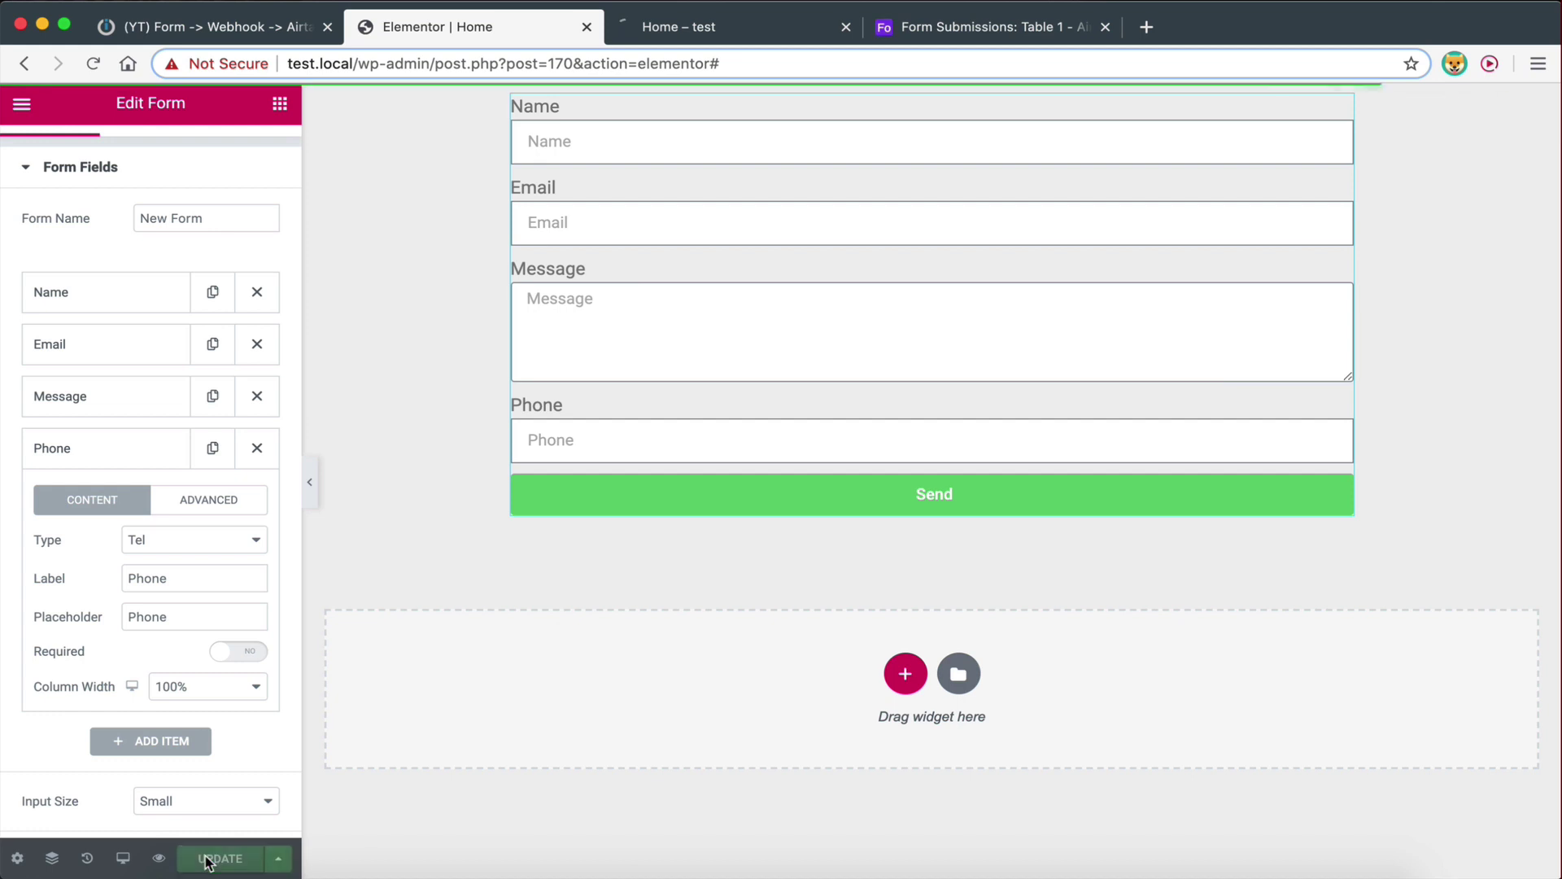
In the form preview, enter a test name, an e-mail, message 'this is a new message', and a phone number
click(681, 26)
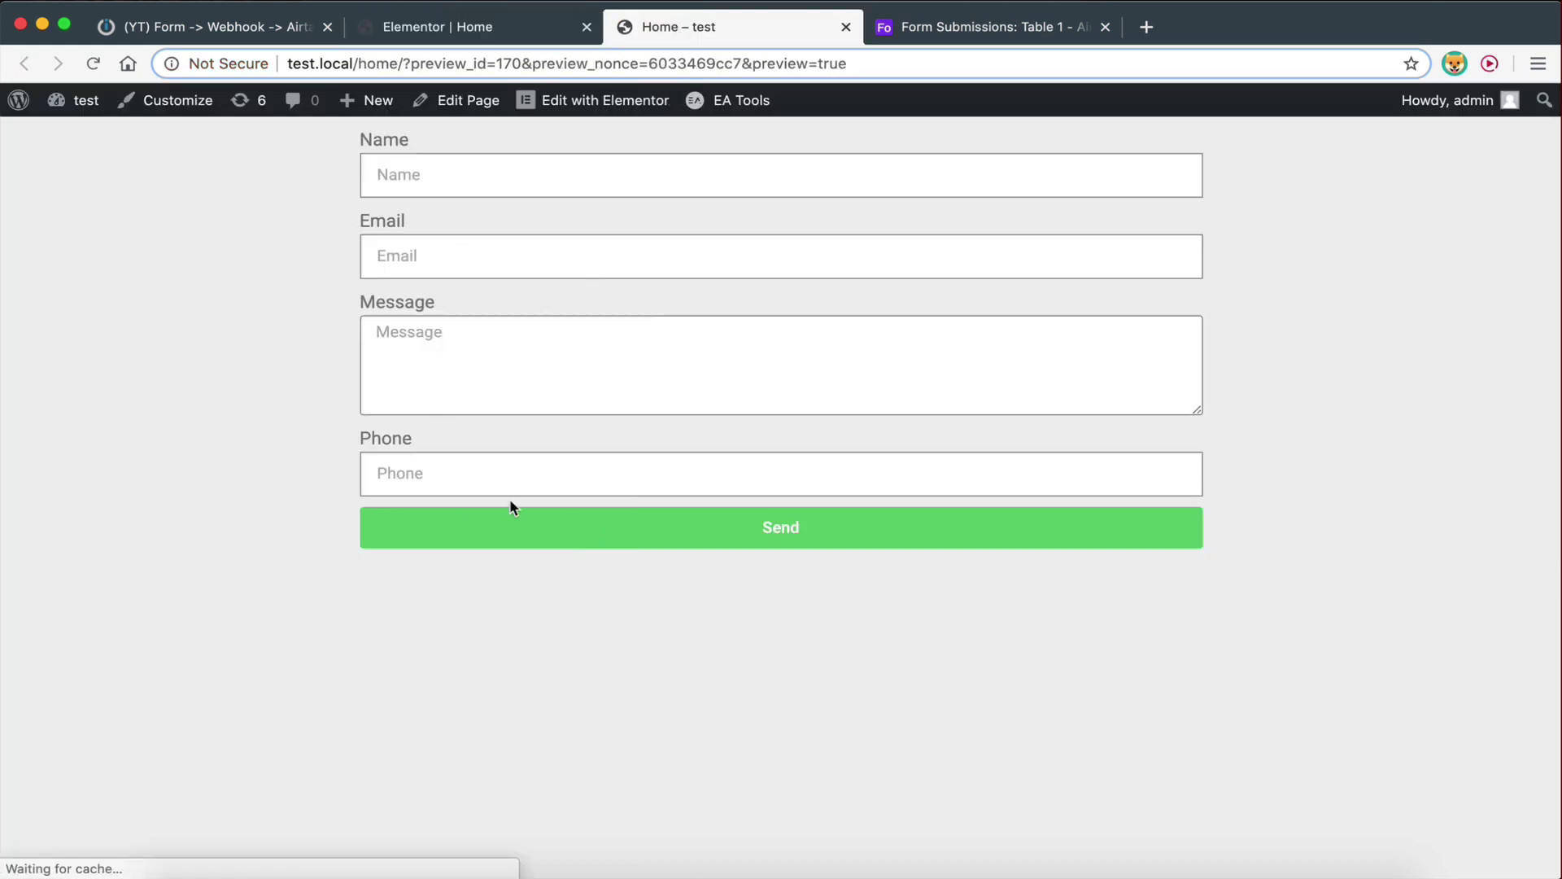
click(406, 177)
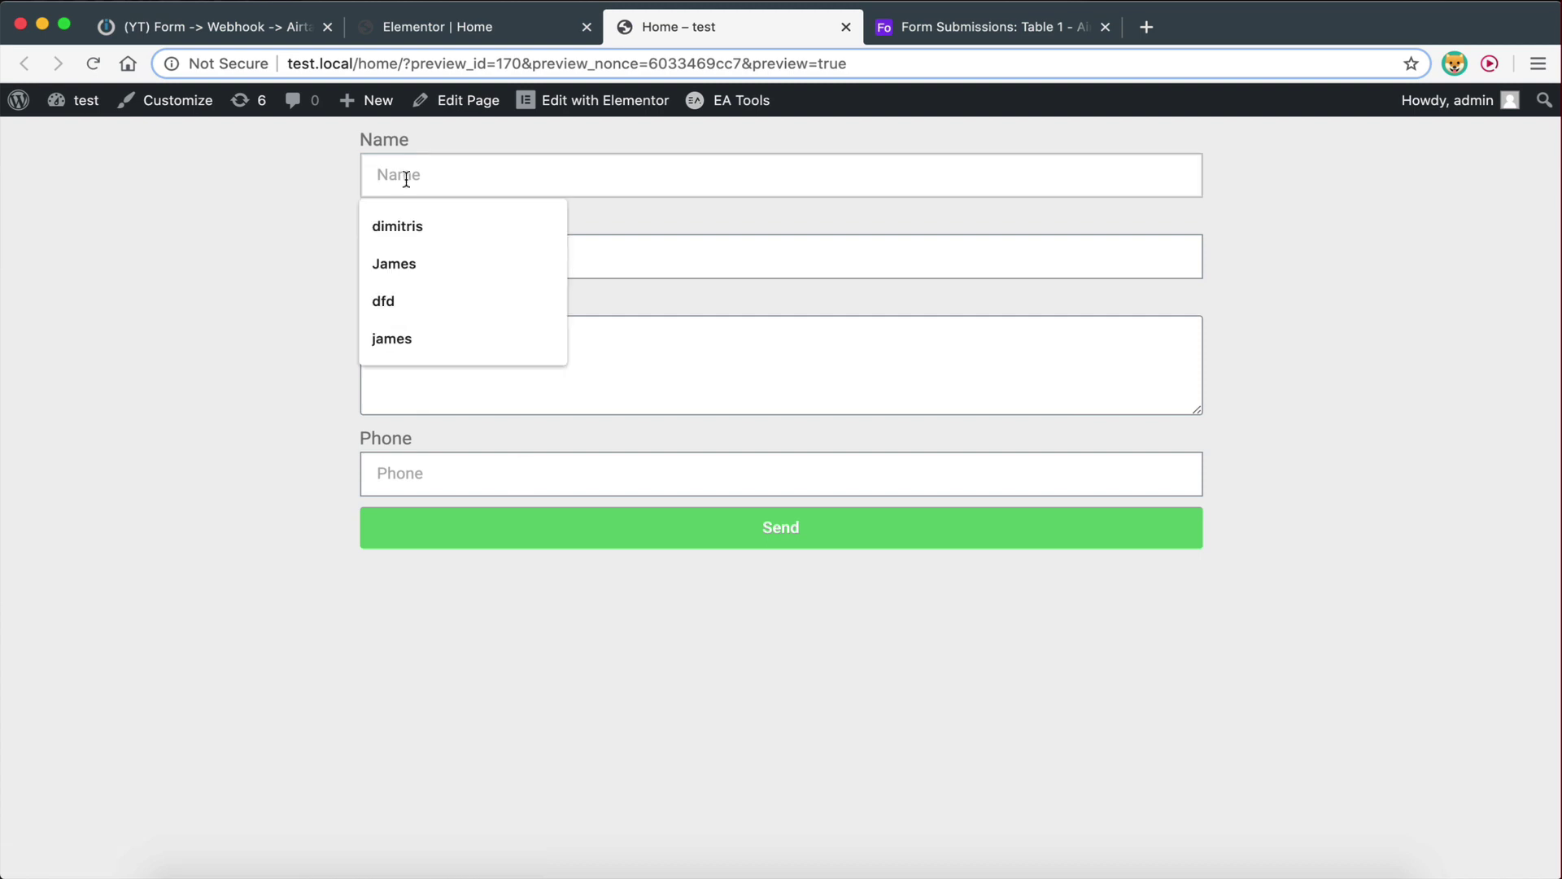
text(steven)
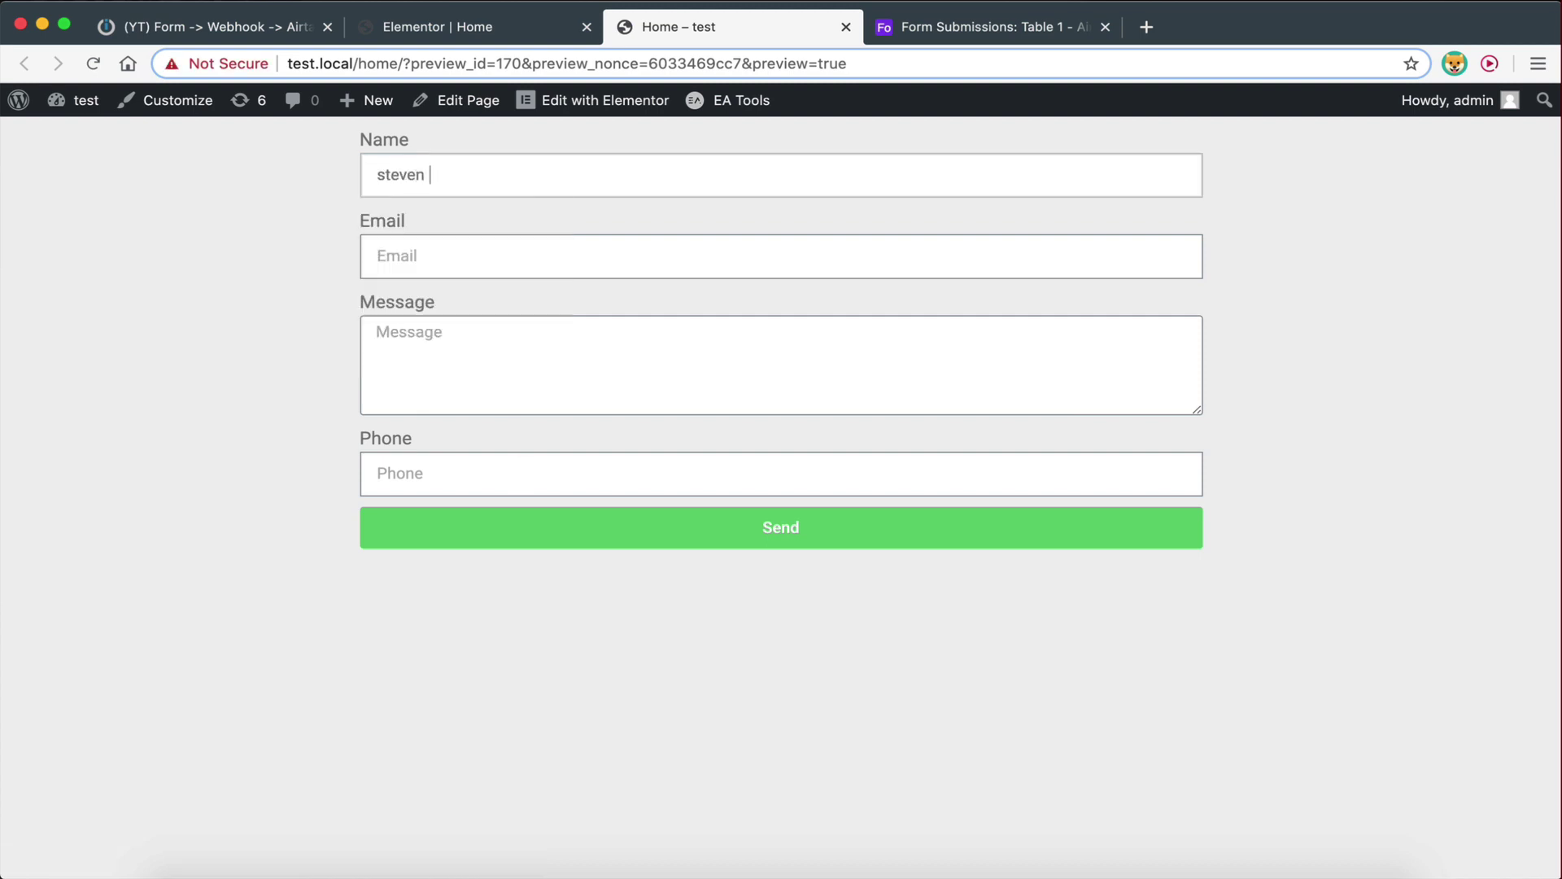
click(478, 263)
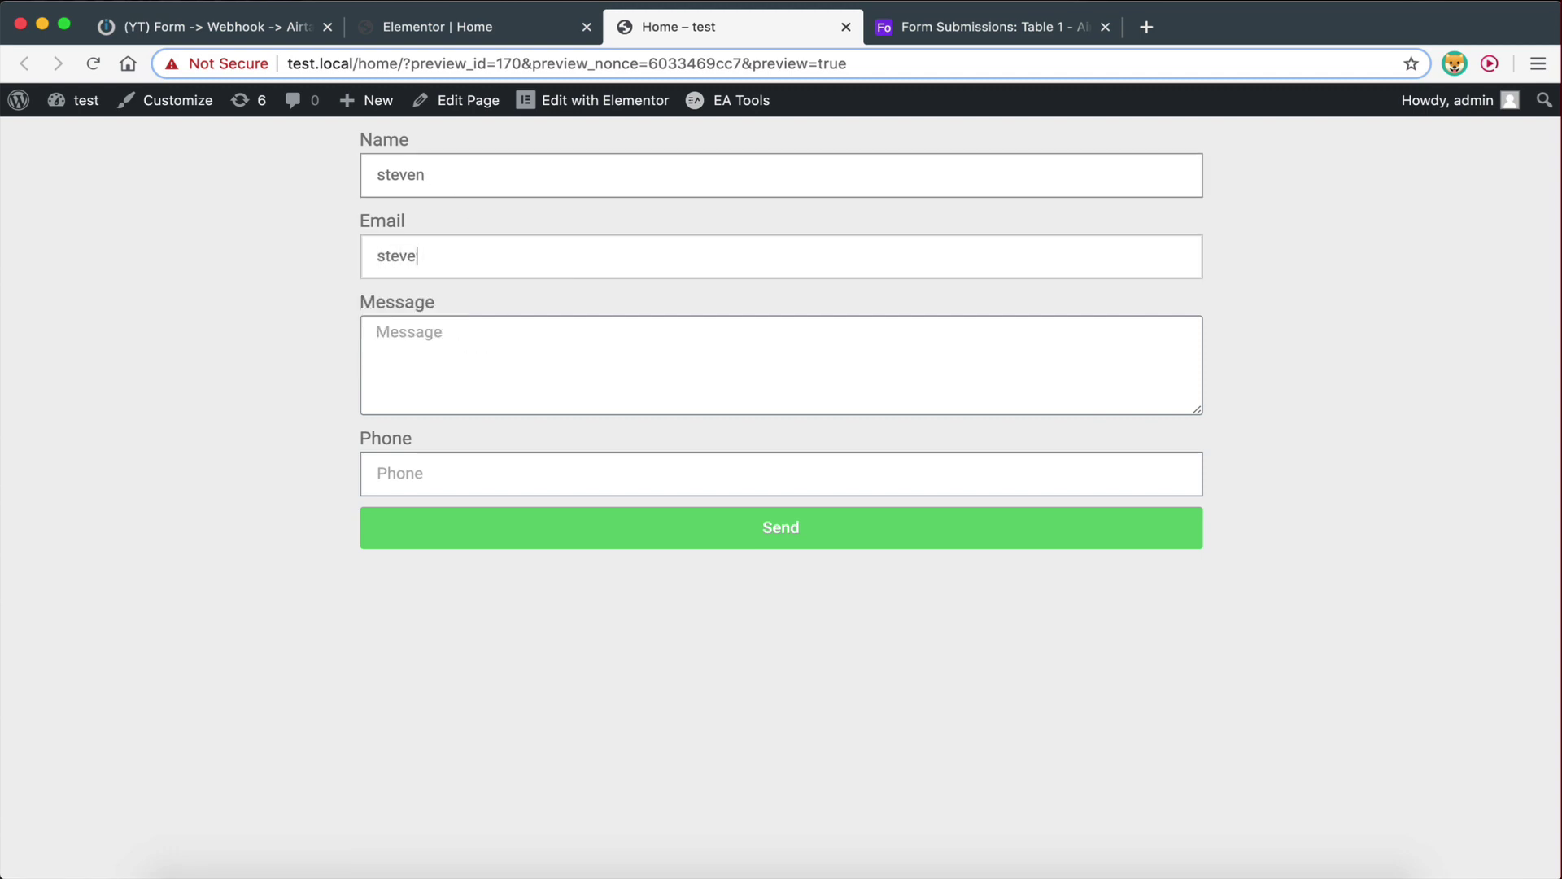
key(Tab)
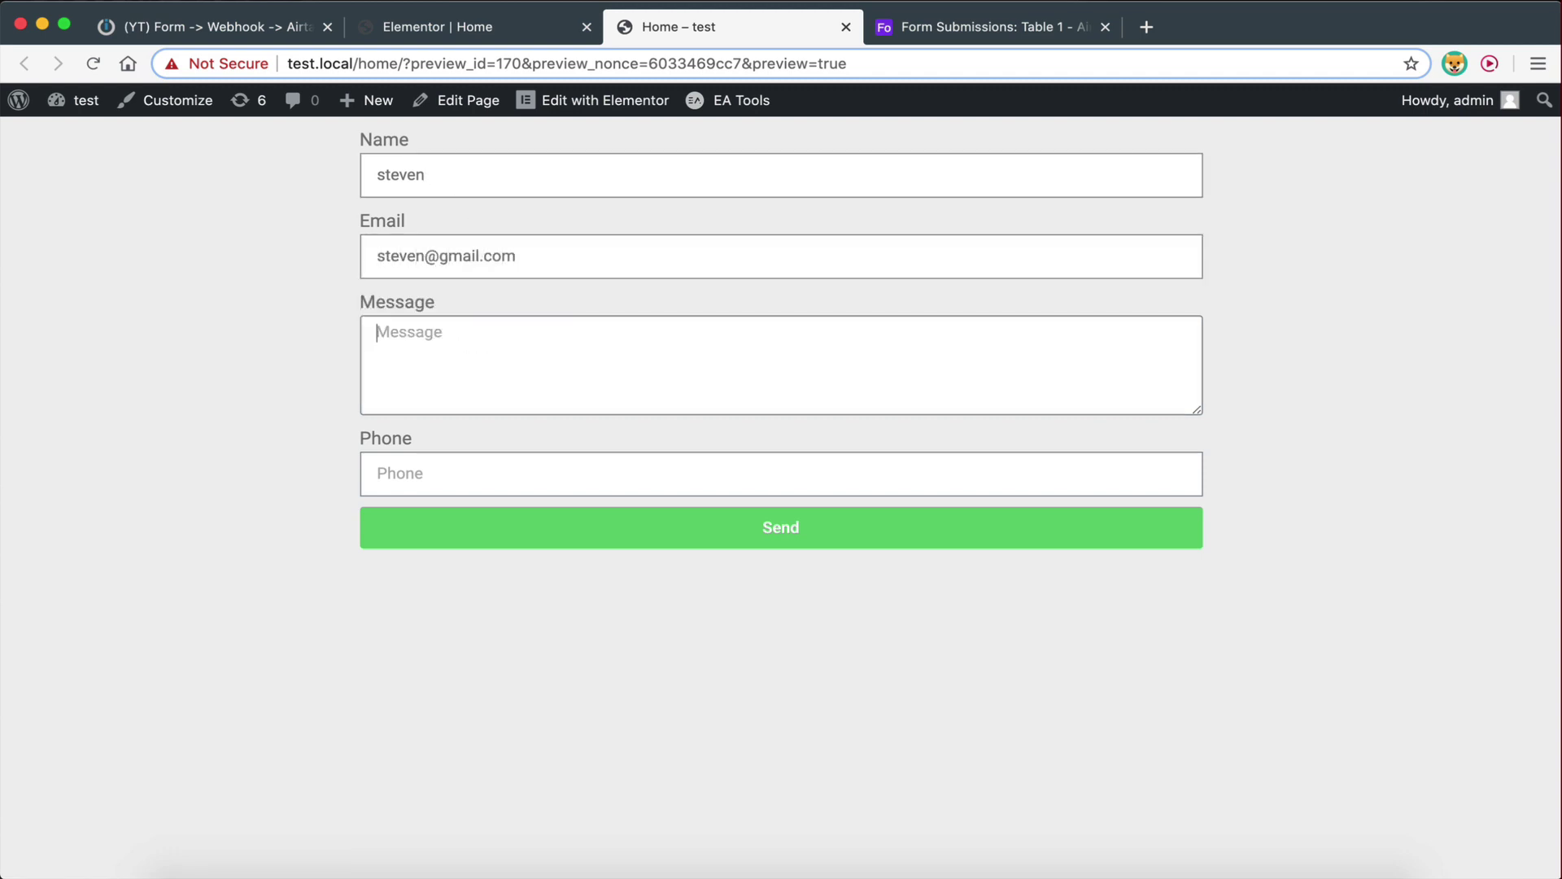
text(this is a new message)
click(488, 476)
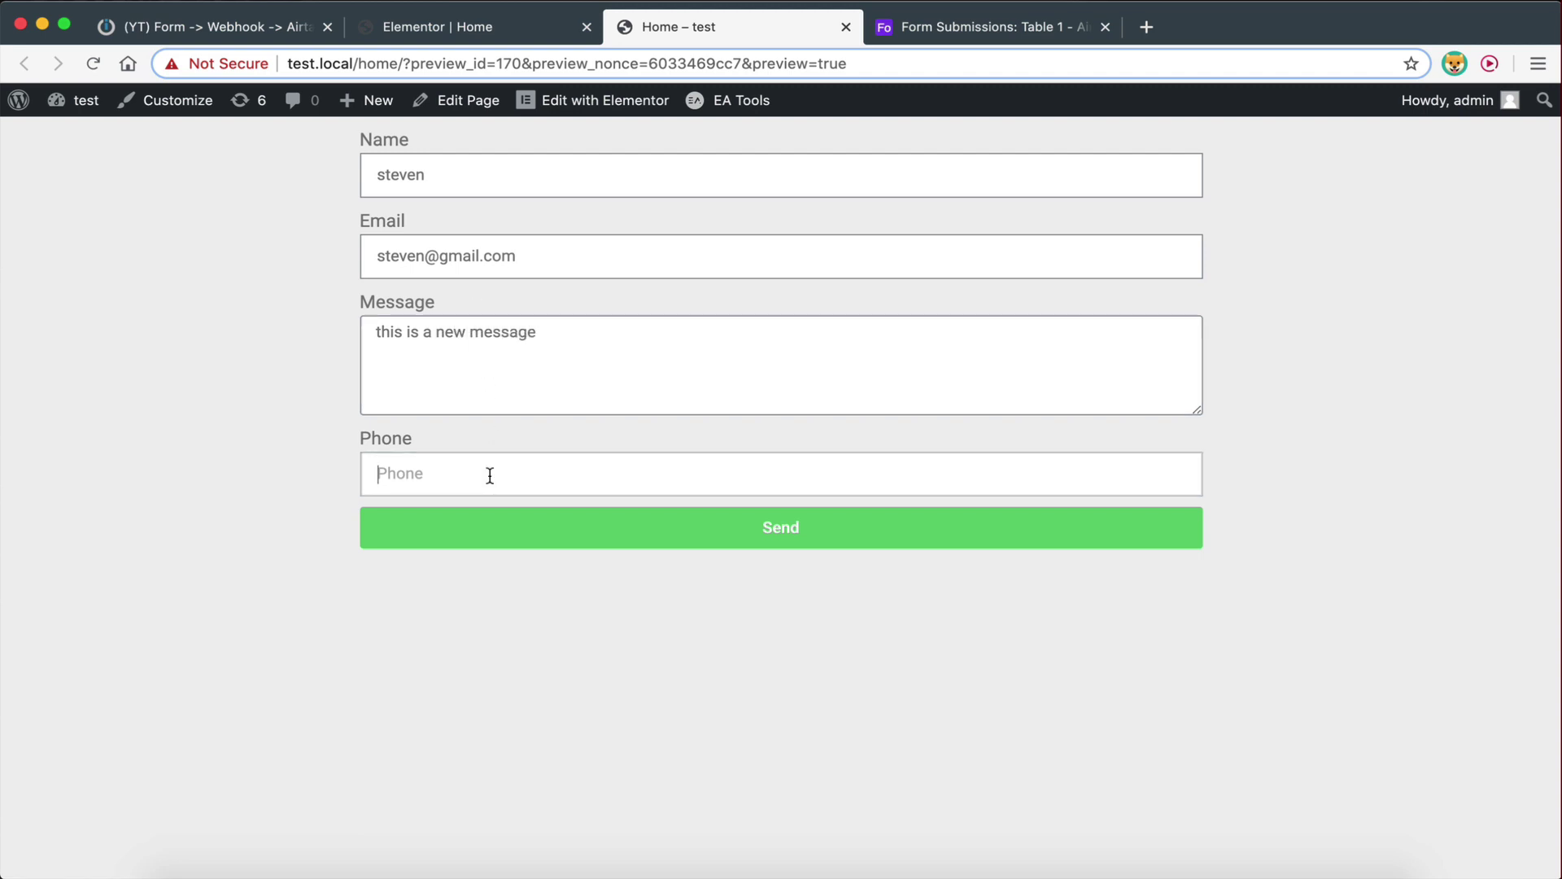
Send the form, check the success confirmation, and open the Airtable Form Submissions table
click(552, 521)
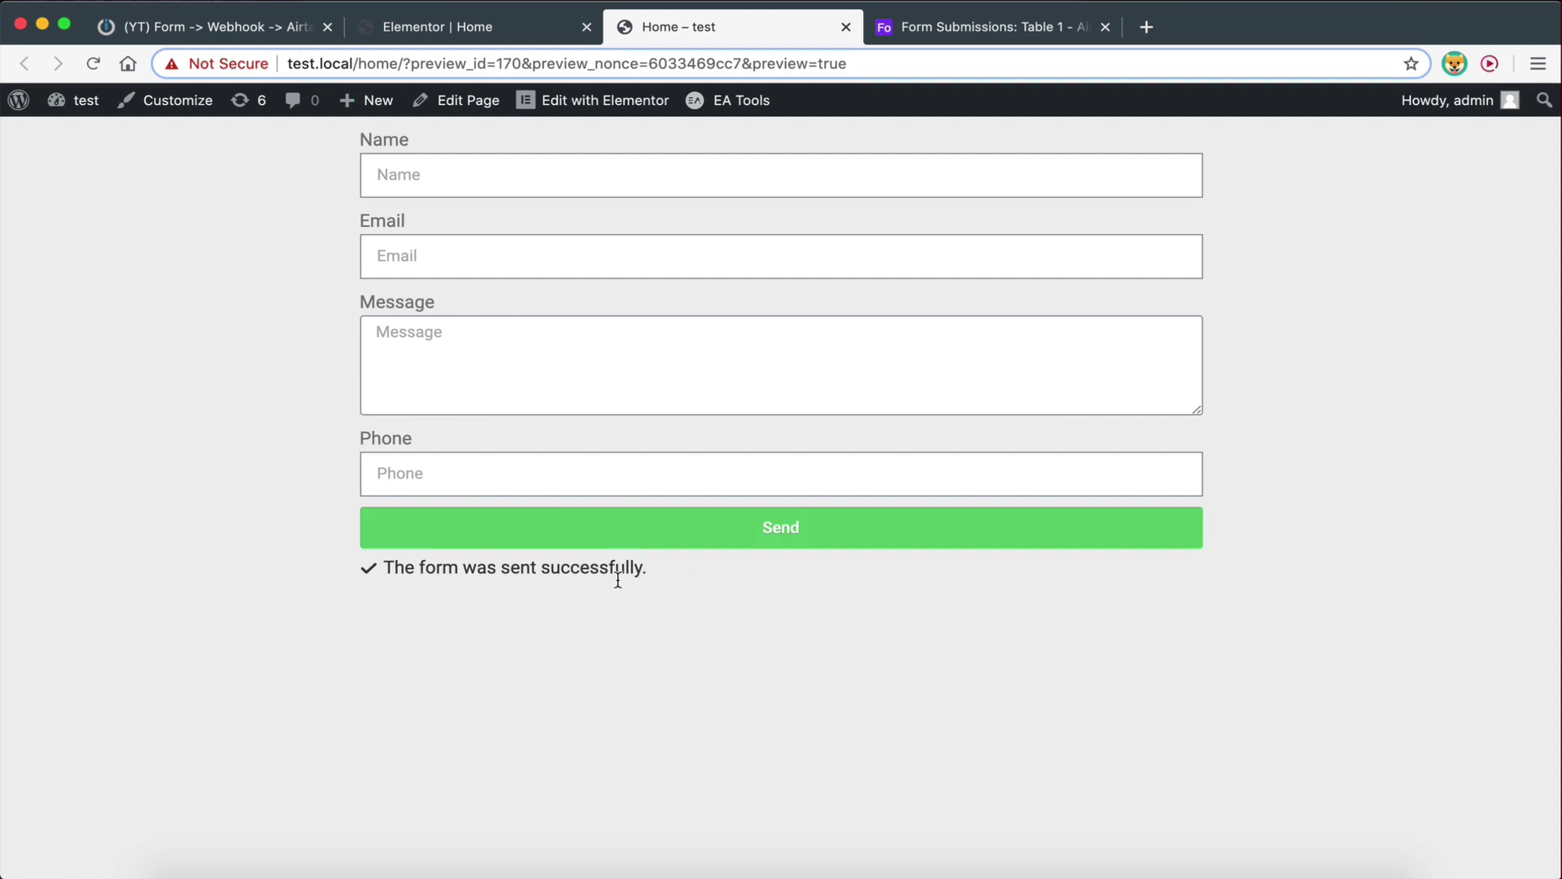
drag(397, 570, 620, 571)
click(618, 572)
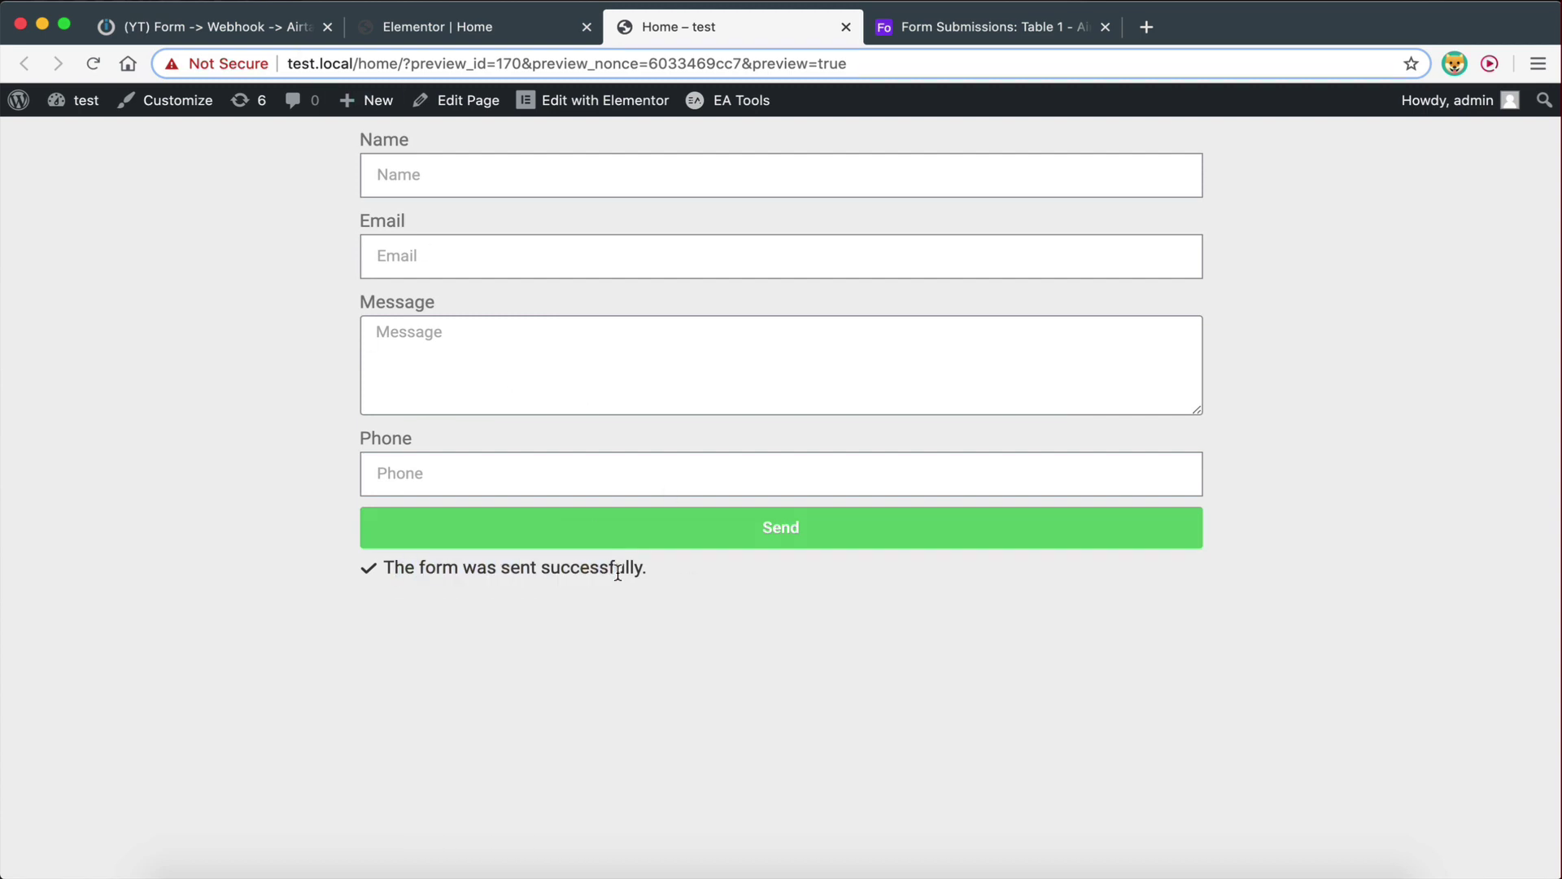
click(969, 26)
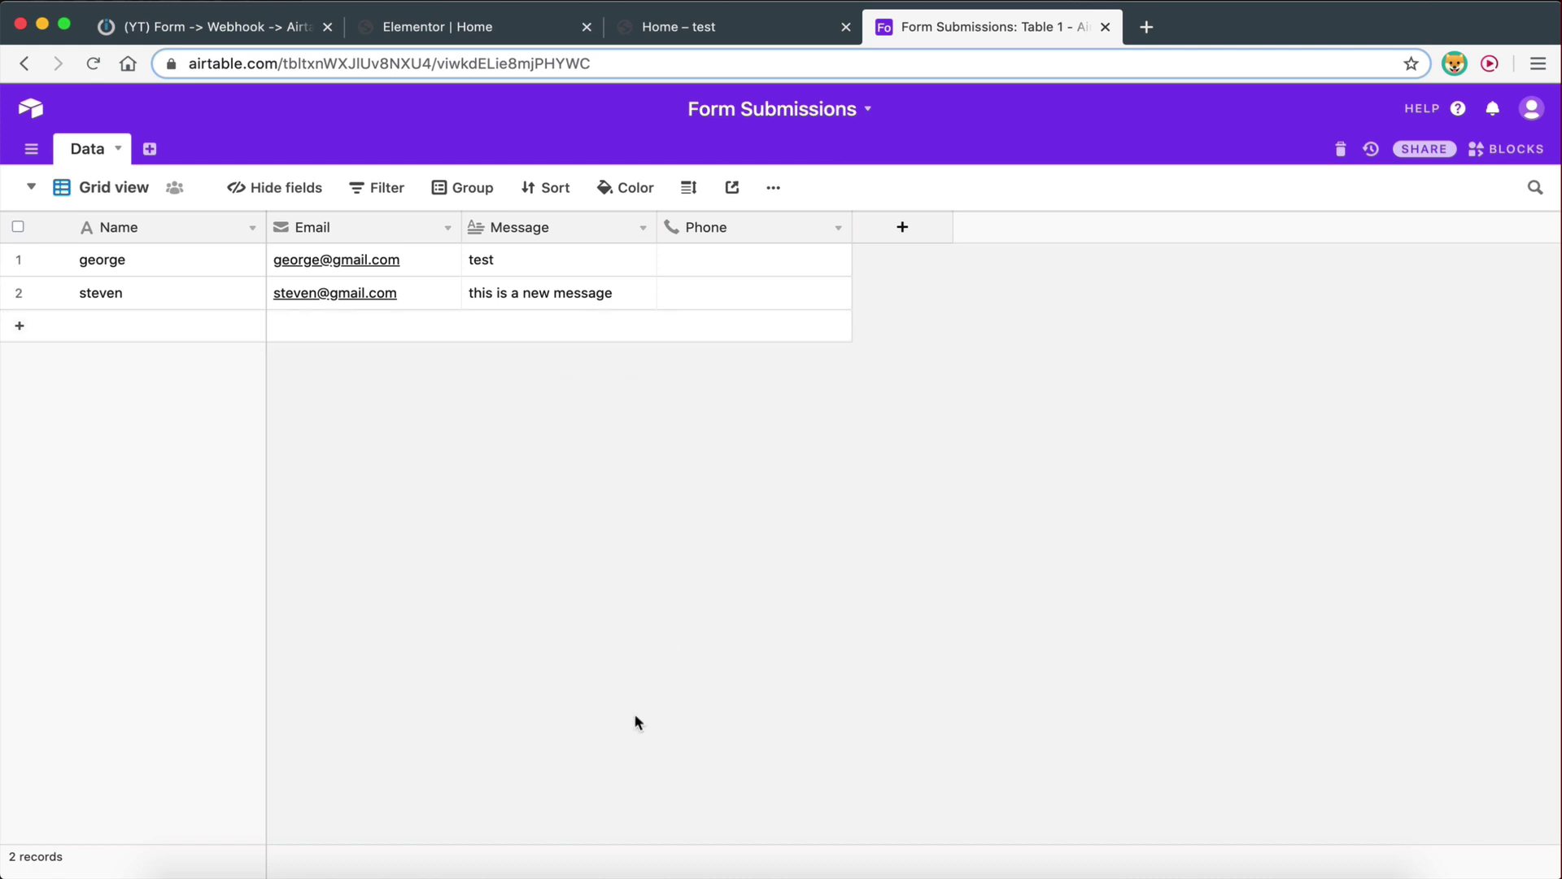
After seeing the new row's empty Phone cell, return to the Integromat scenario editor
click(195, 26)
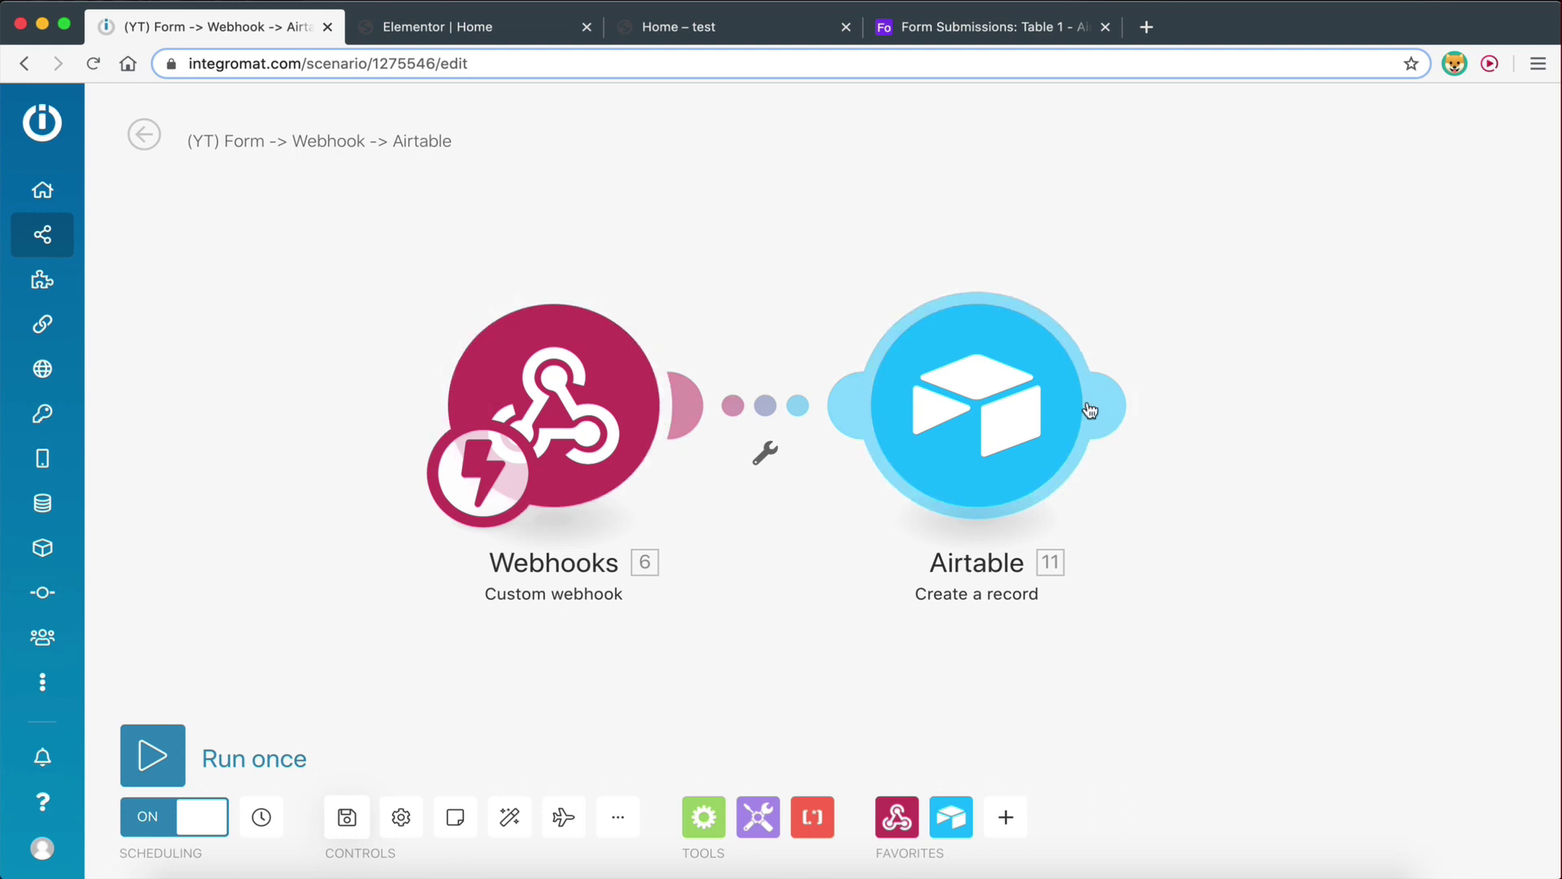
Open the Airtable module and check its fields down to Phone
click(1014, 420)
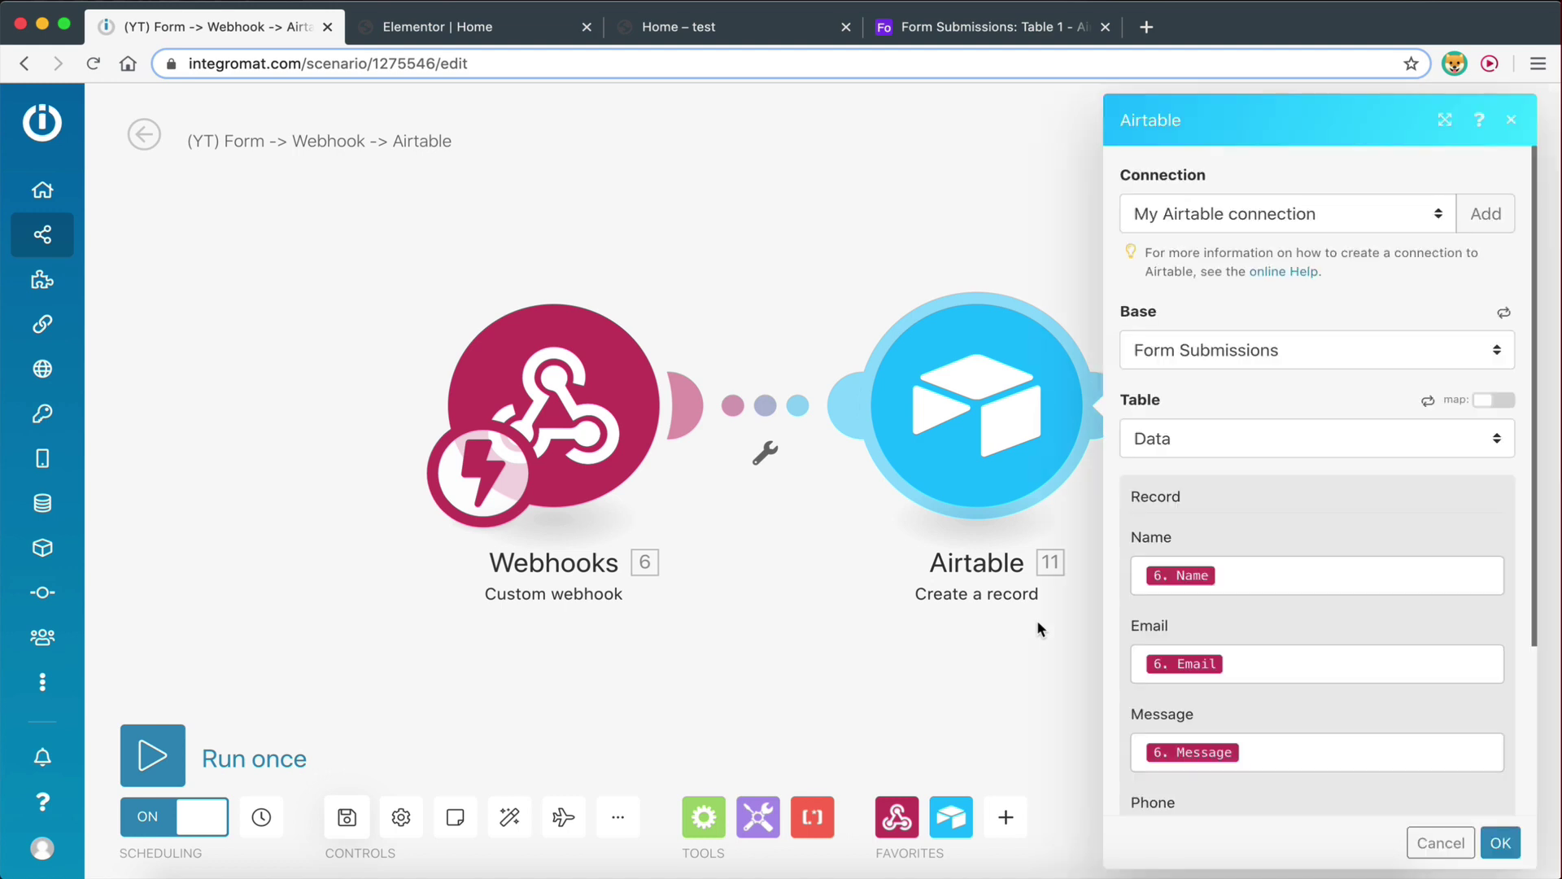
scroll(1216, 574, down, 3)
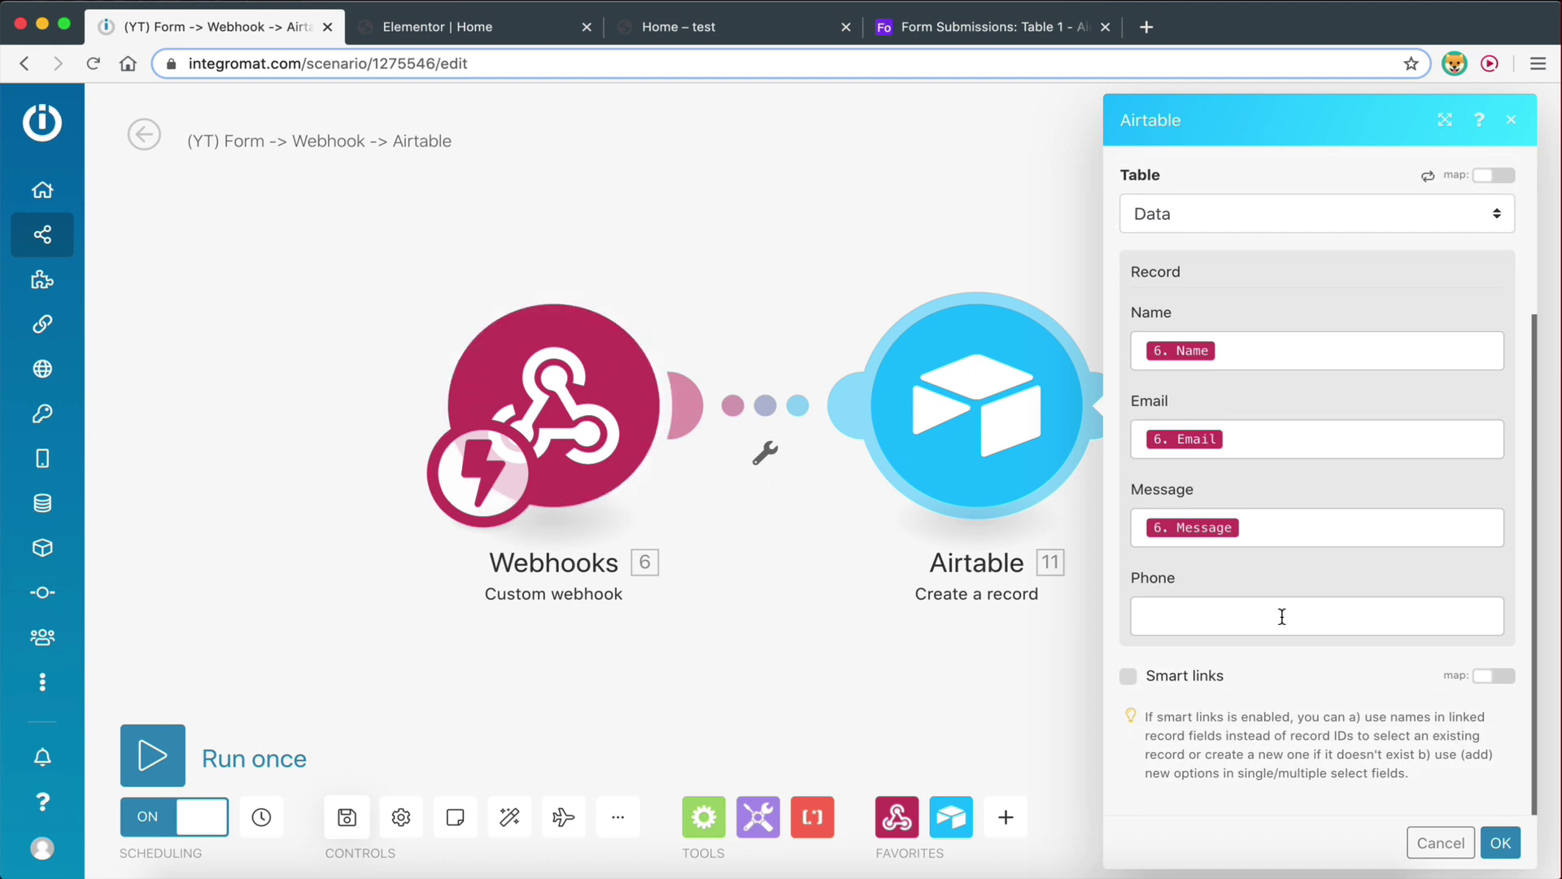
click(963, 275)
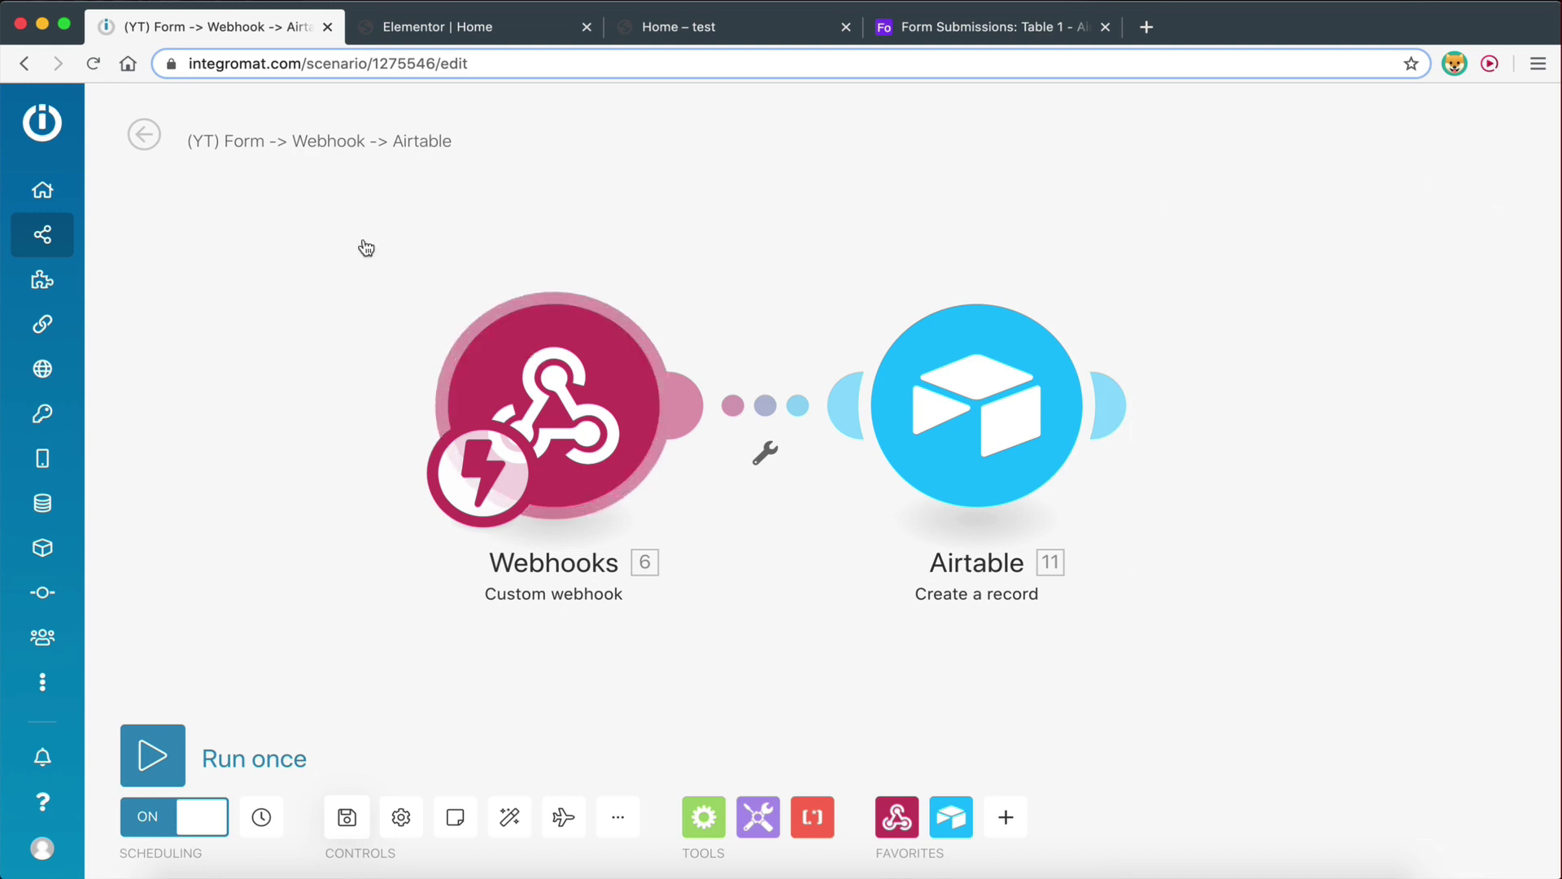
Save the scenario and refresh its overview to list the 20:38 and 20:37 runs
click(347, 817)
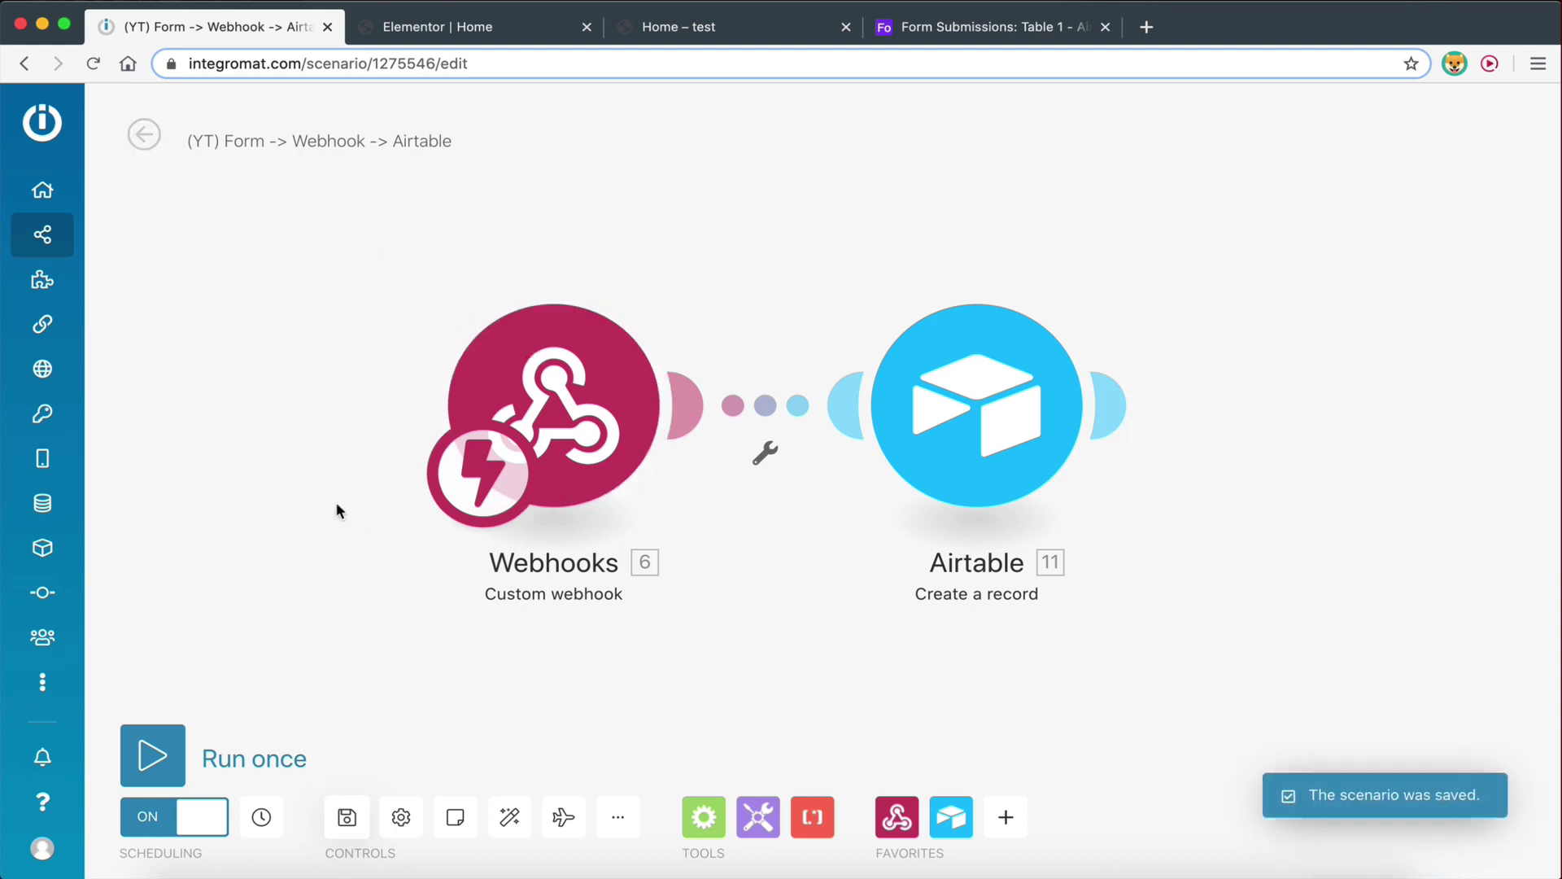
click(144, 134)
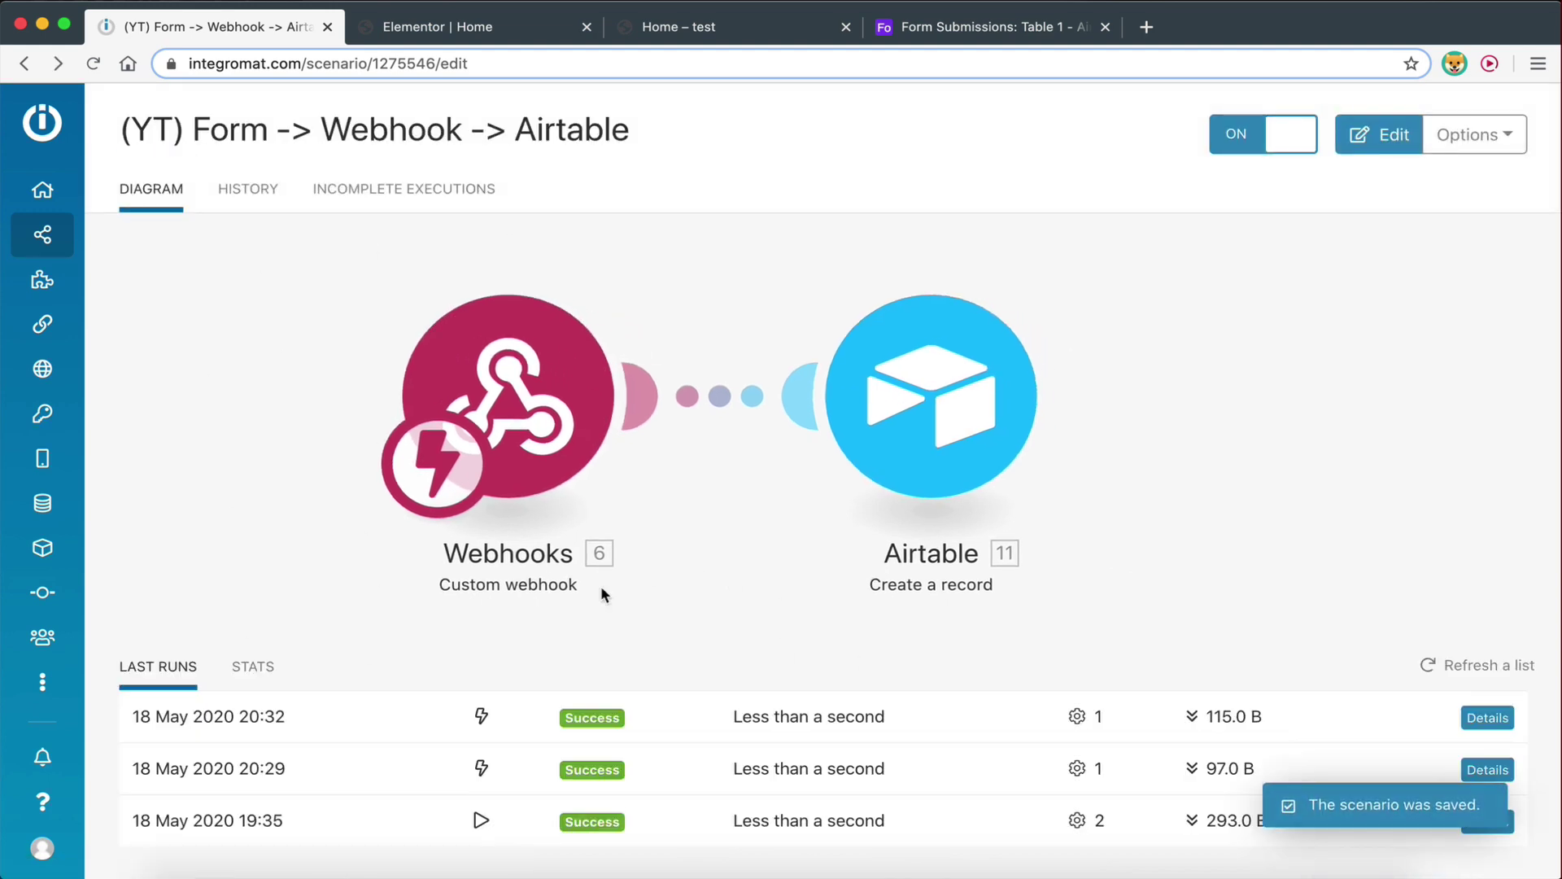
click(93, 63)
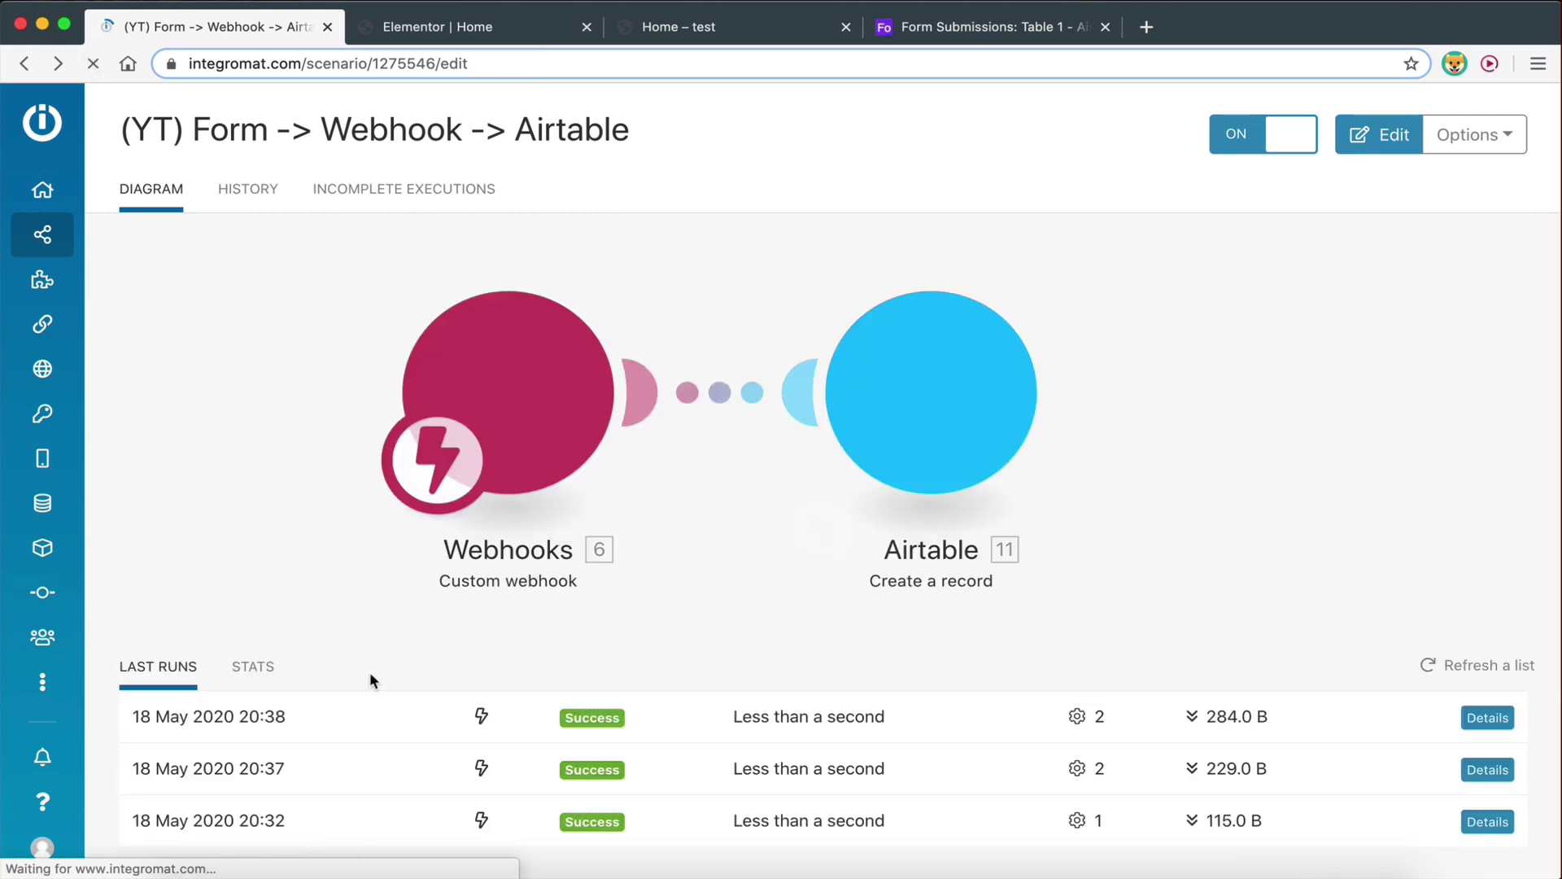
Confirm the 20:38 run's webhook output contains a Phone value, then reopen the scenario for editing
click(1487, 716)
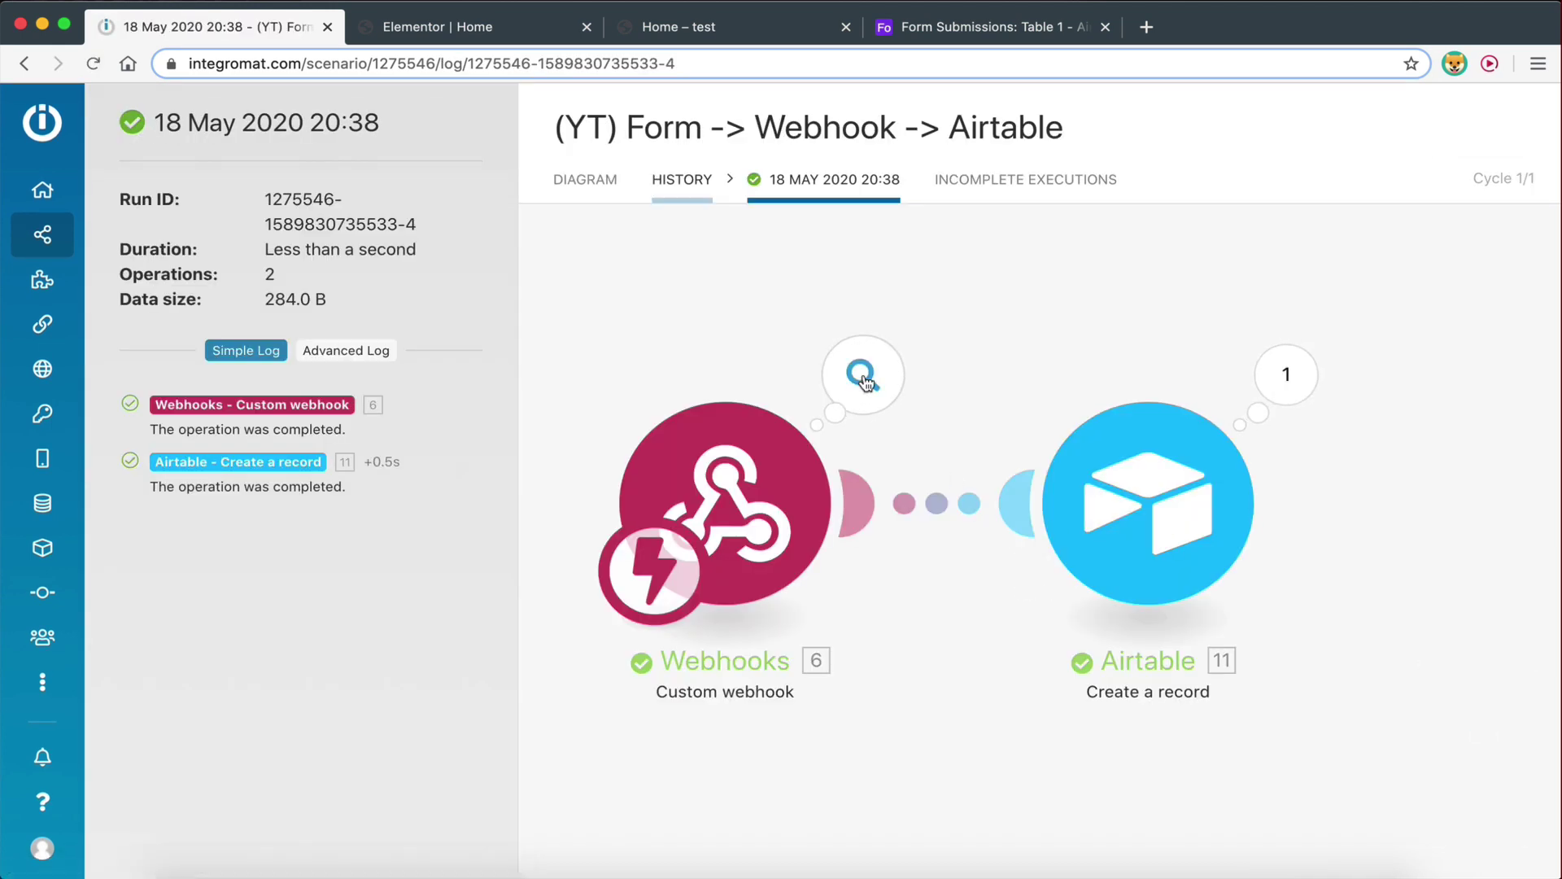
click(862, 374)
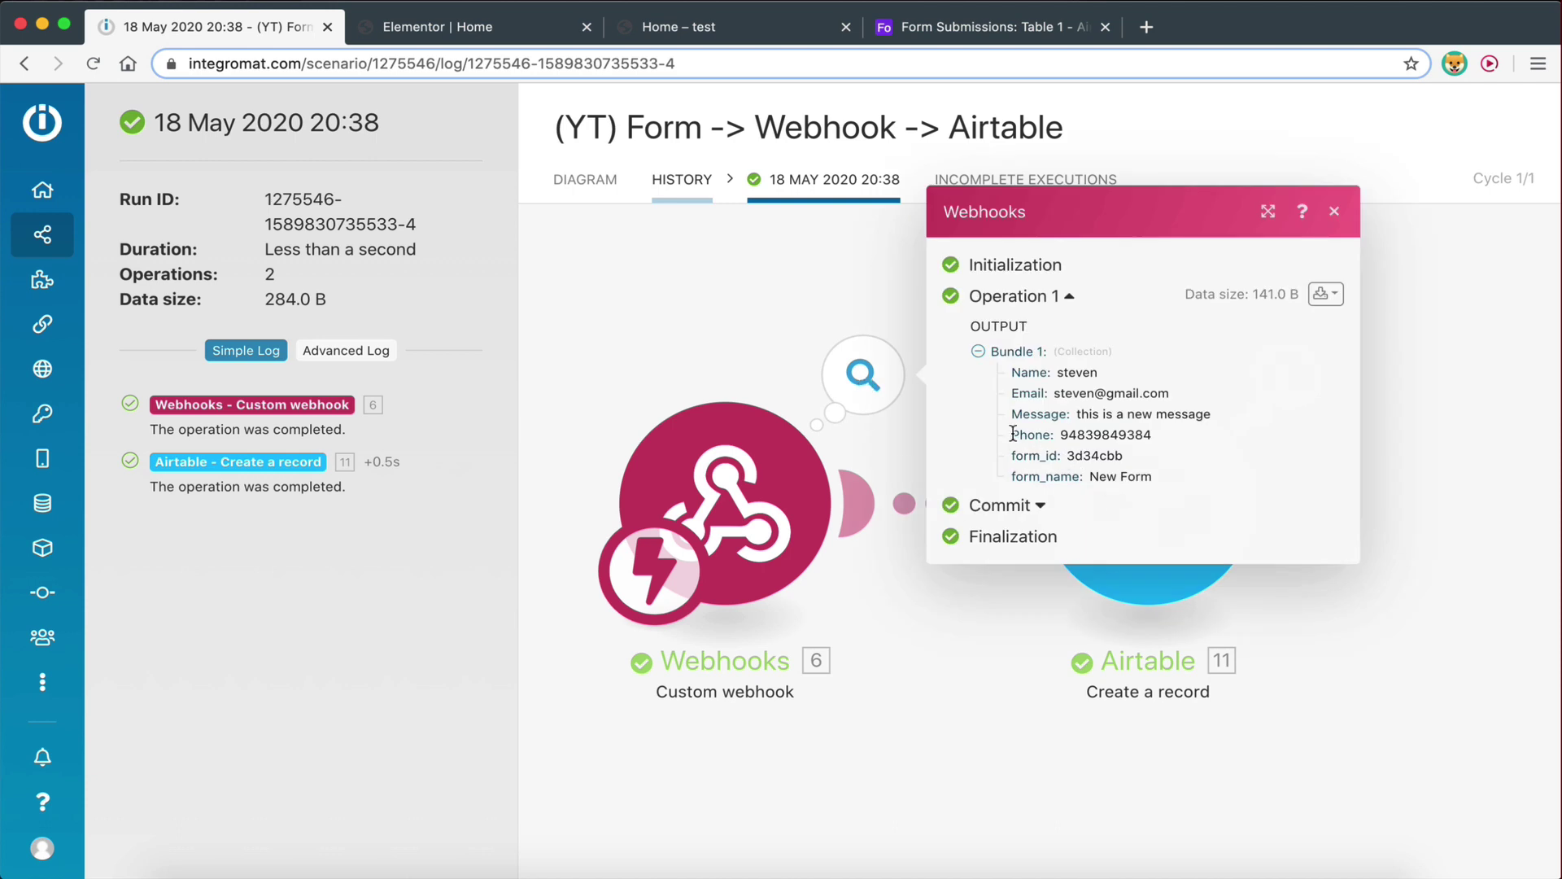
drag(1013, 433, 1166, 440)
click(1163, 431)
click(1334, 211)
click(593, 181)
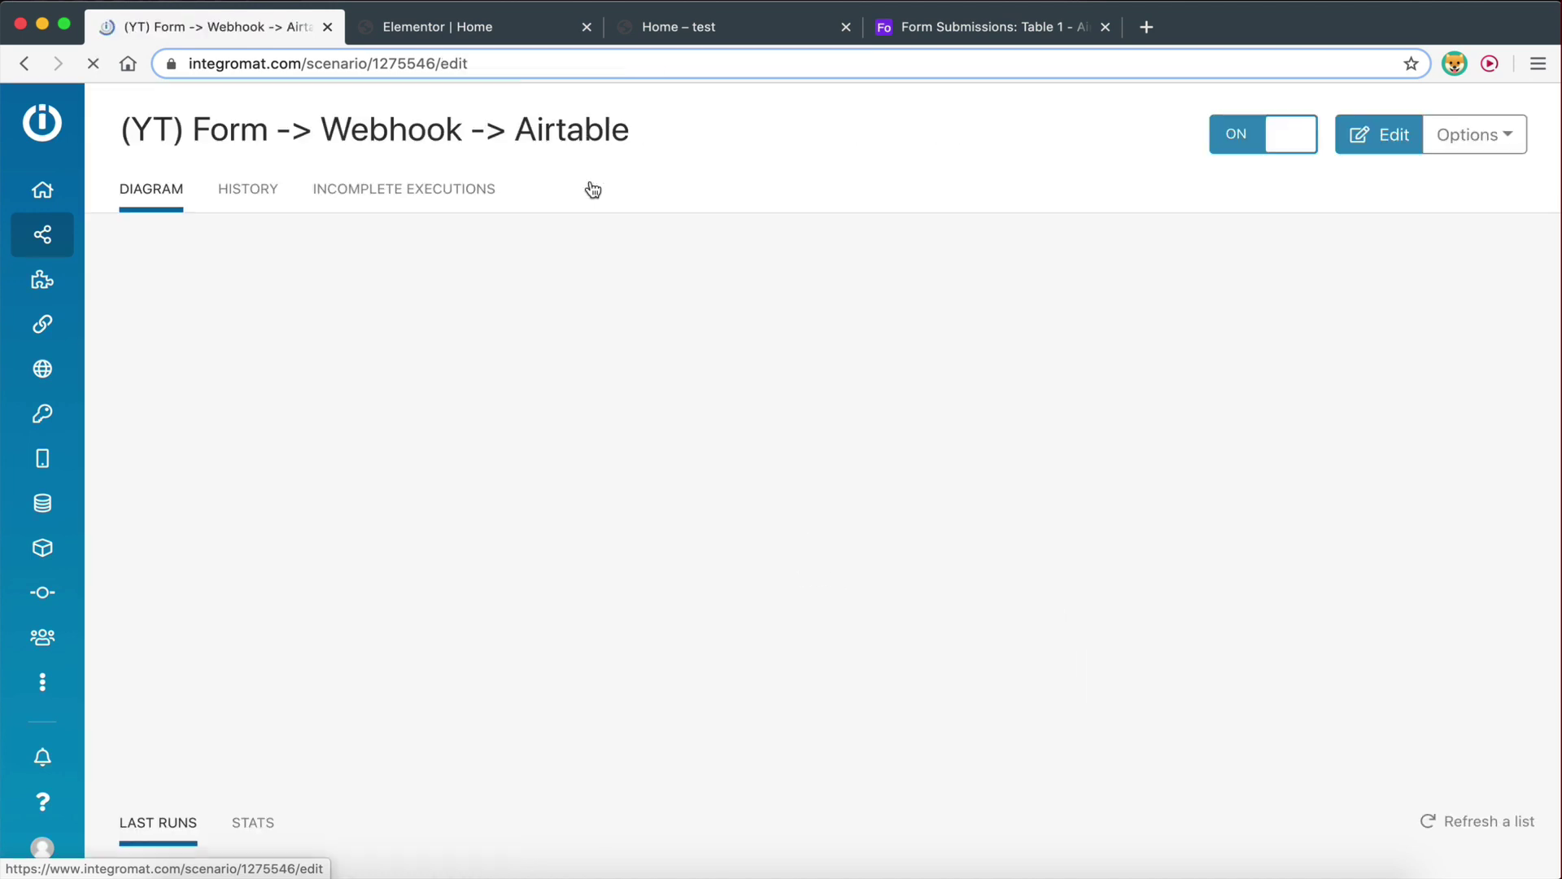
click(843, 350)
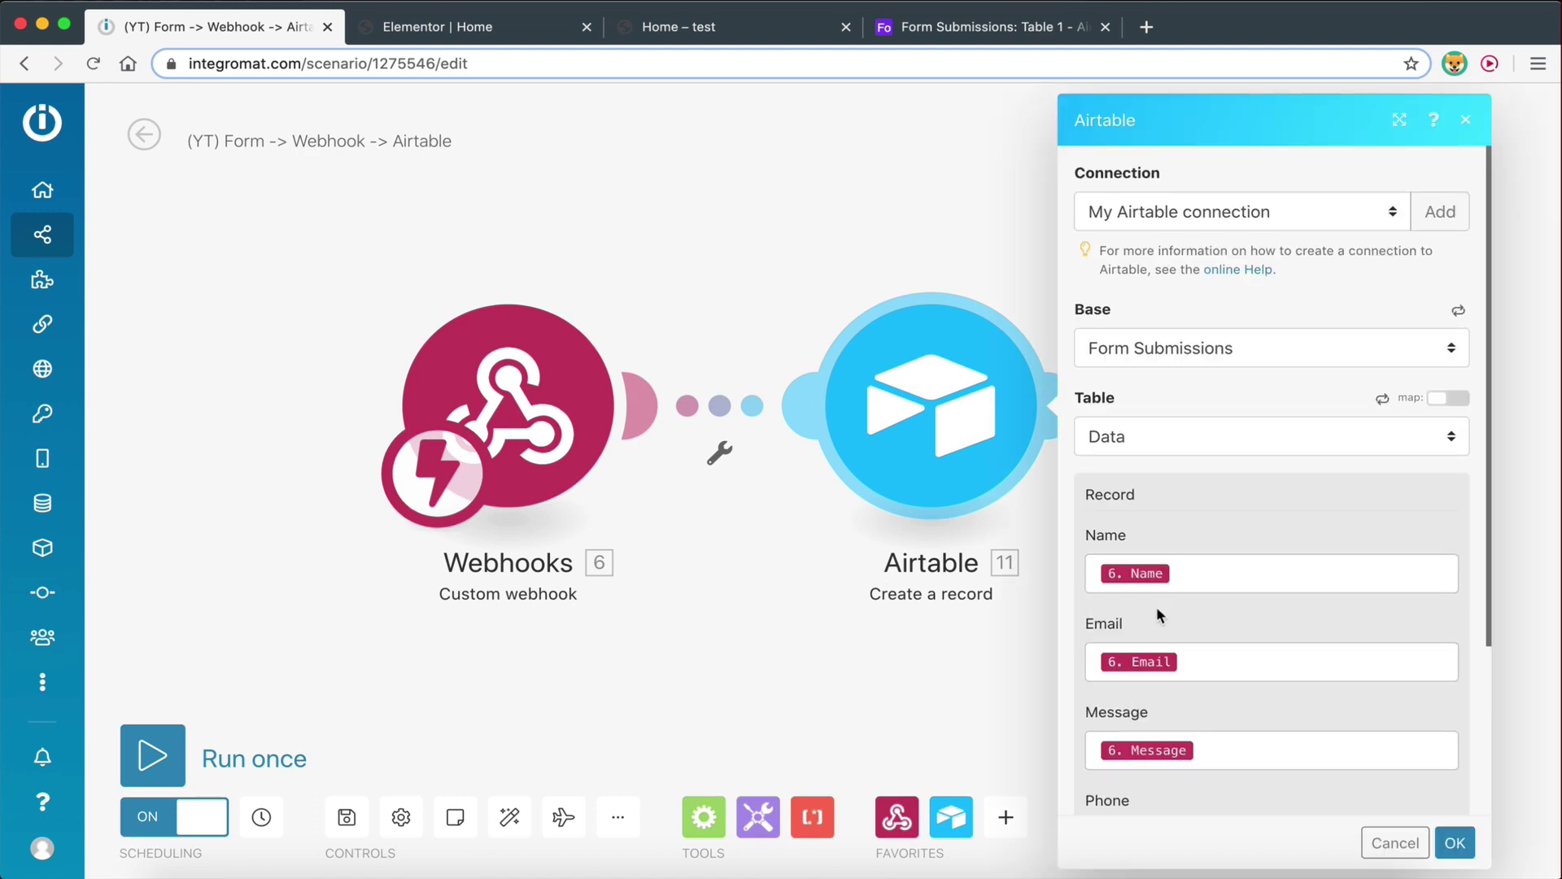
Pick a webhook value for the Airtable record's Phone field and confirm the module
scroll(1155, 607, down, 3)
click(1154, 623)
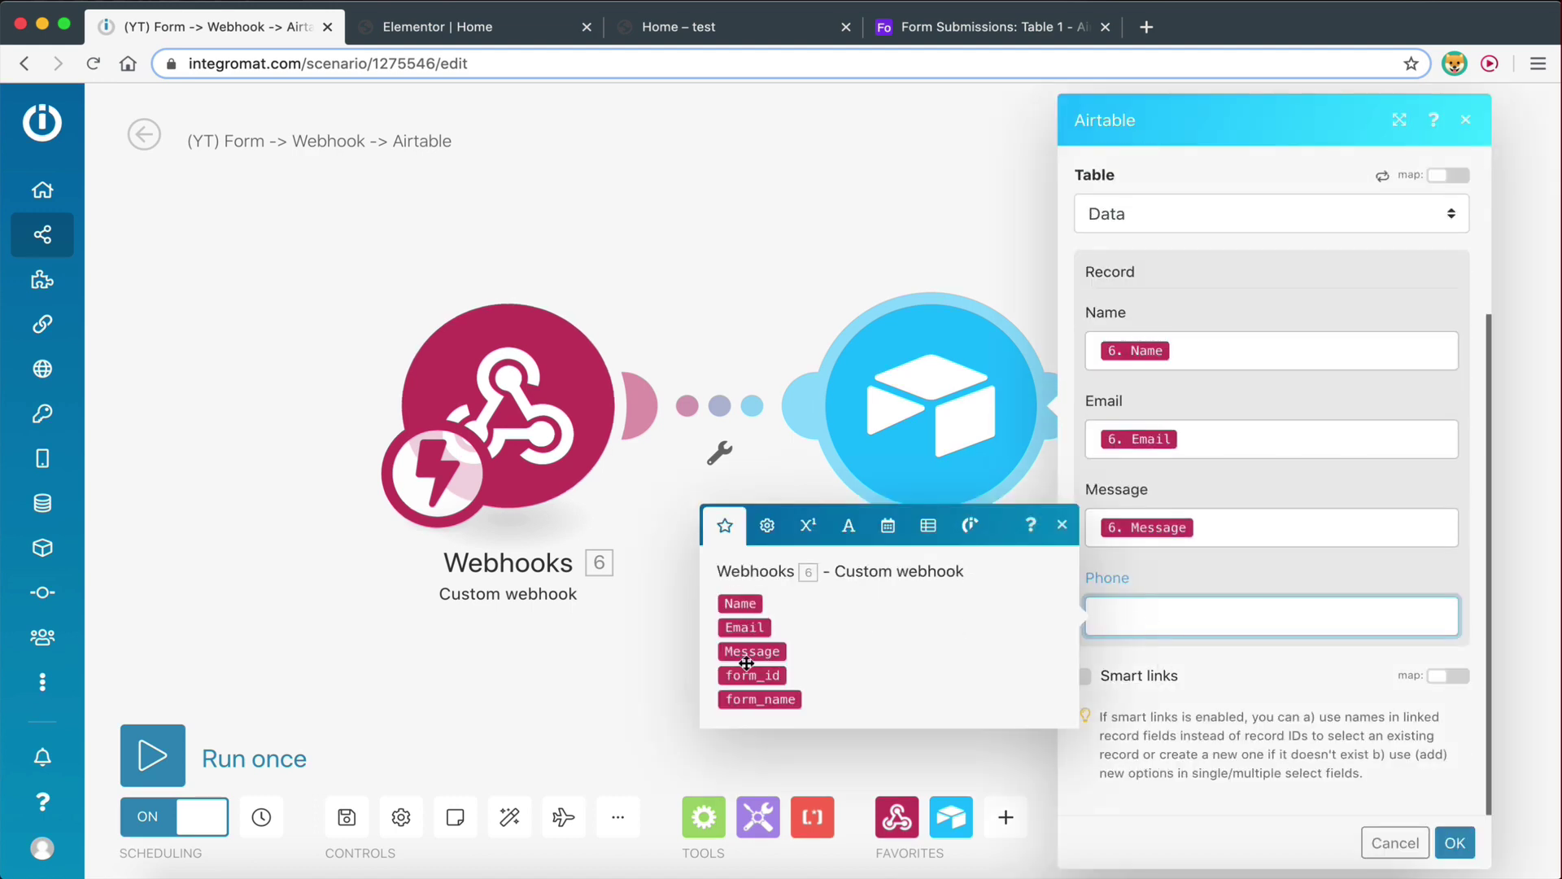
click(1455, 844)
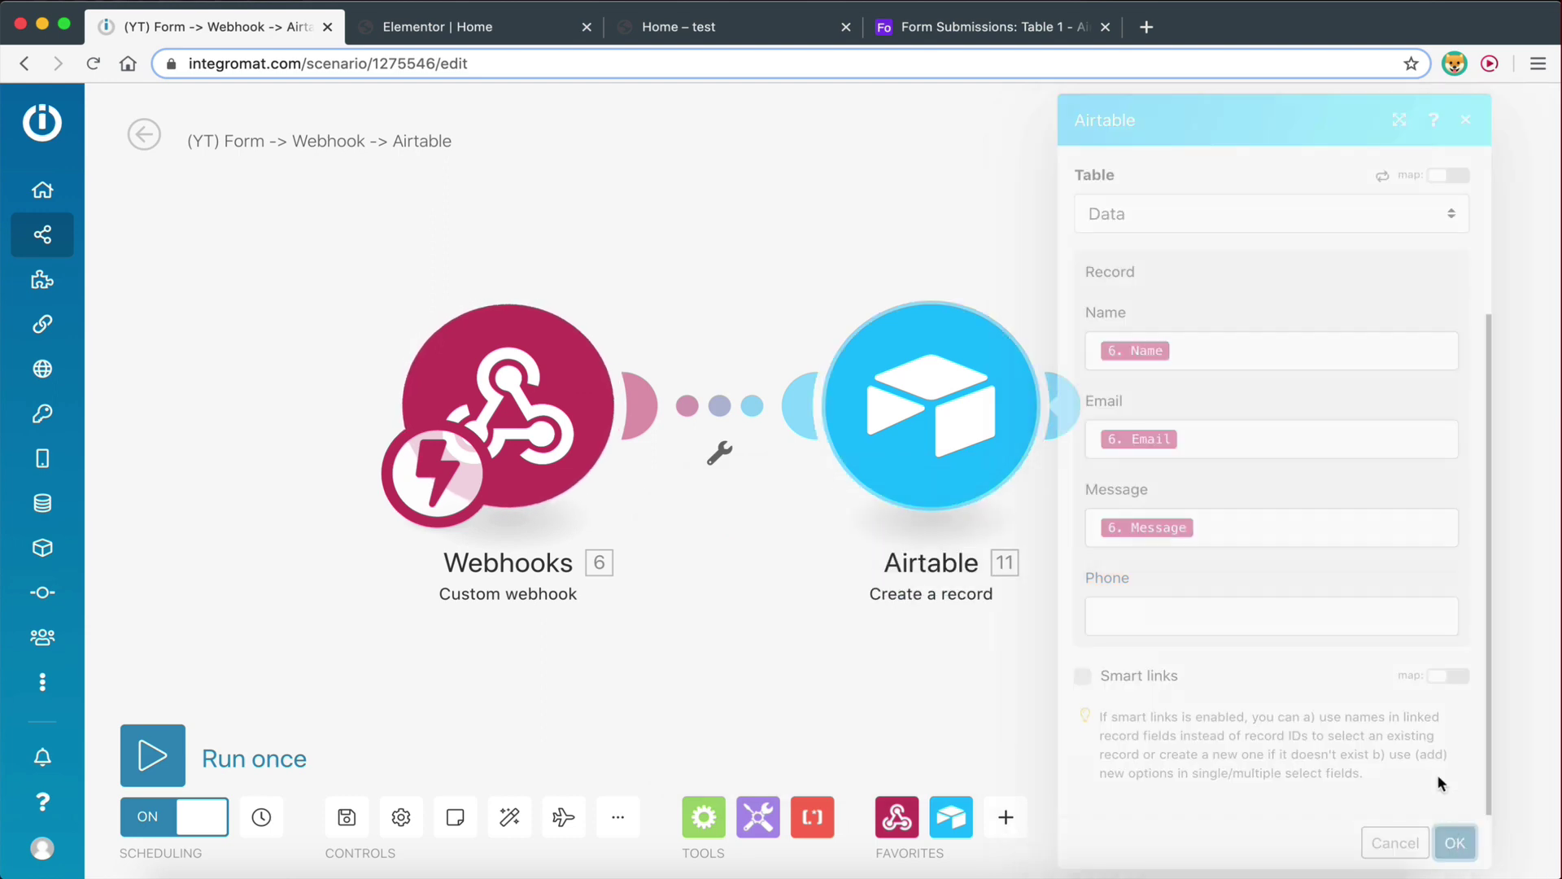
Set the webhook to re-determine its data structure and go back to the site's form
click(466, 406)
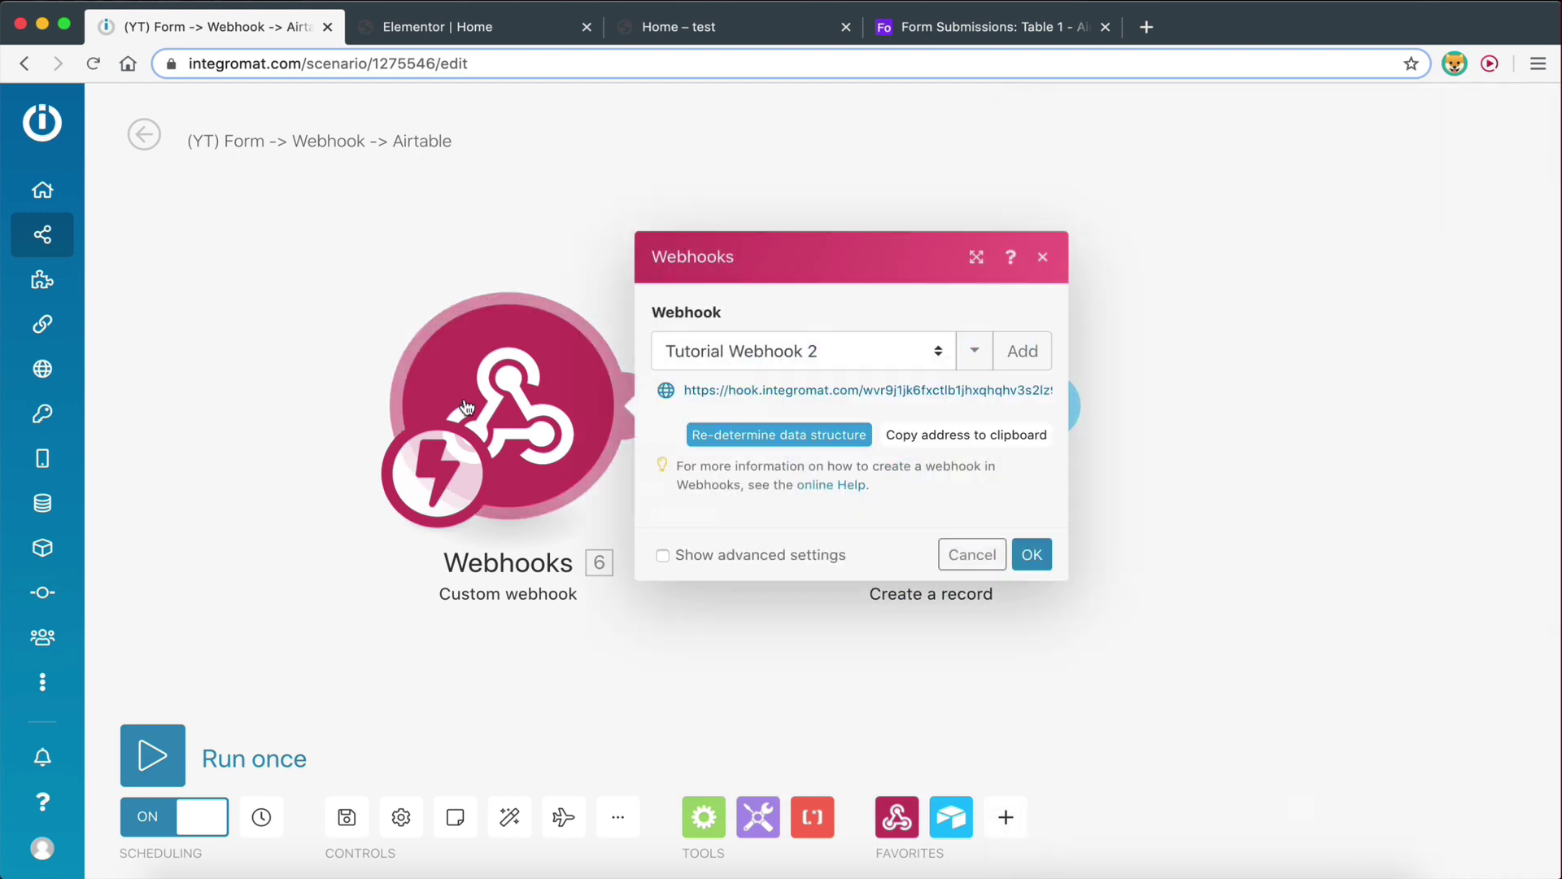
click(786, 444)
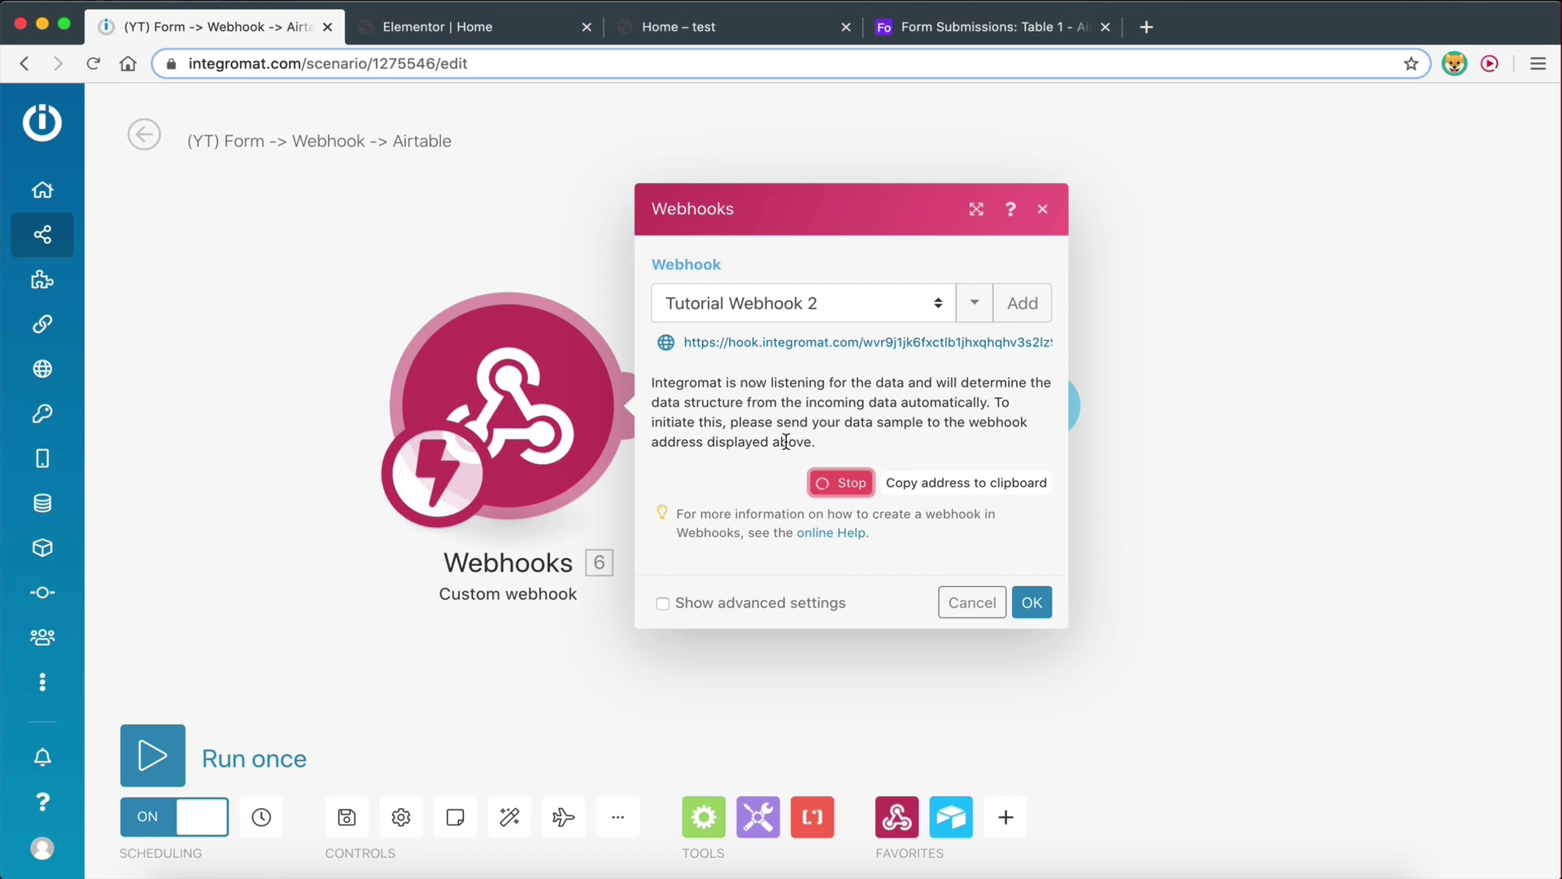
click(690, 29)
click(467, 172)
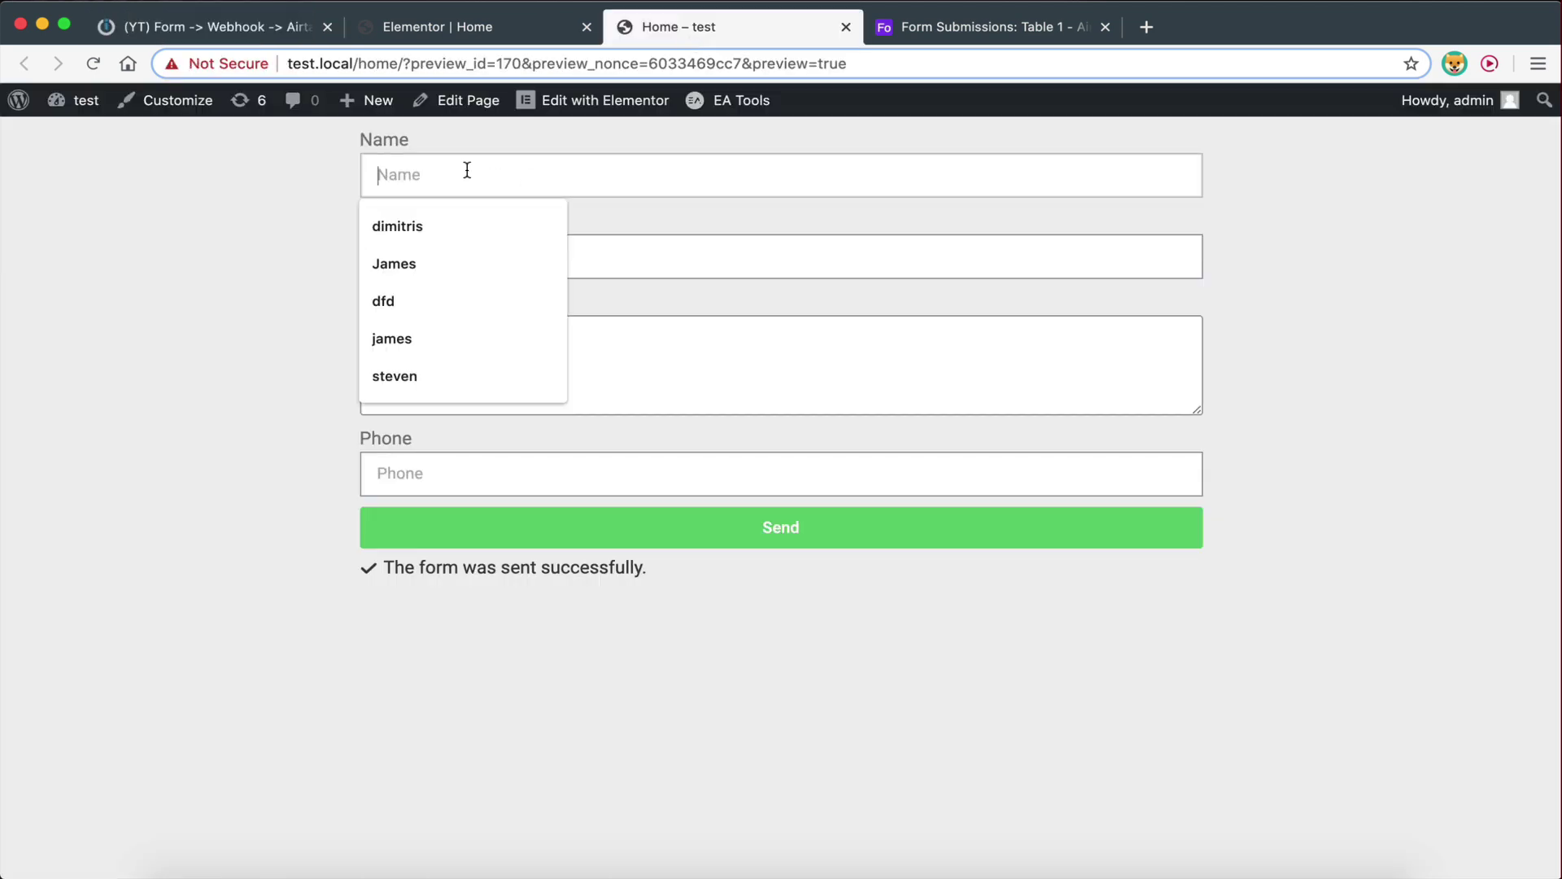
Fill the preview form's Name and Email from saved entries and type the message 'tes'
click(432, 376)
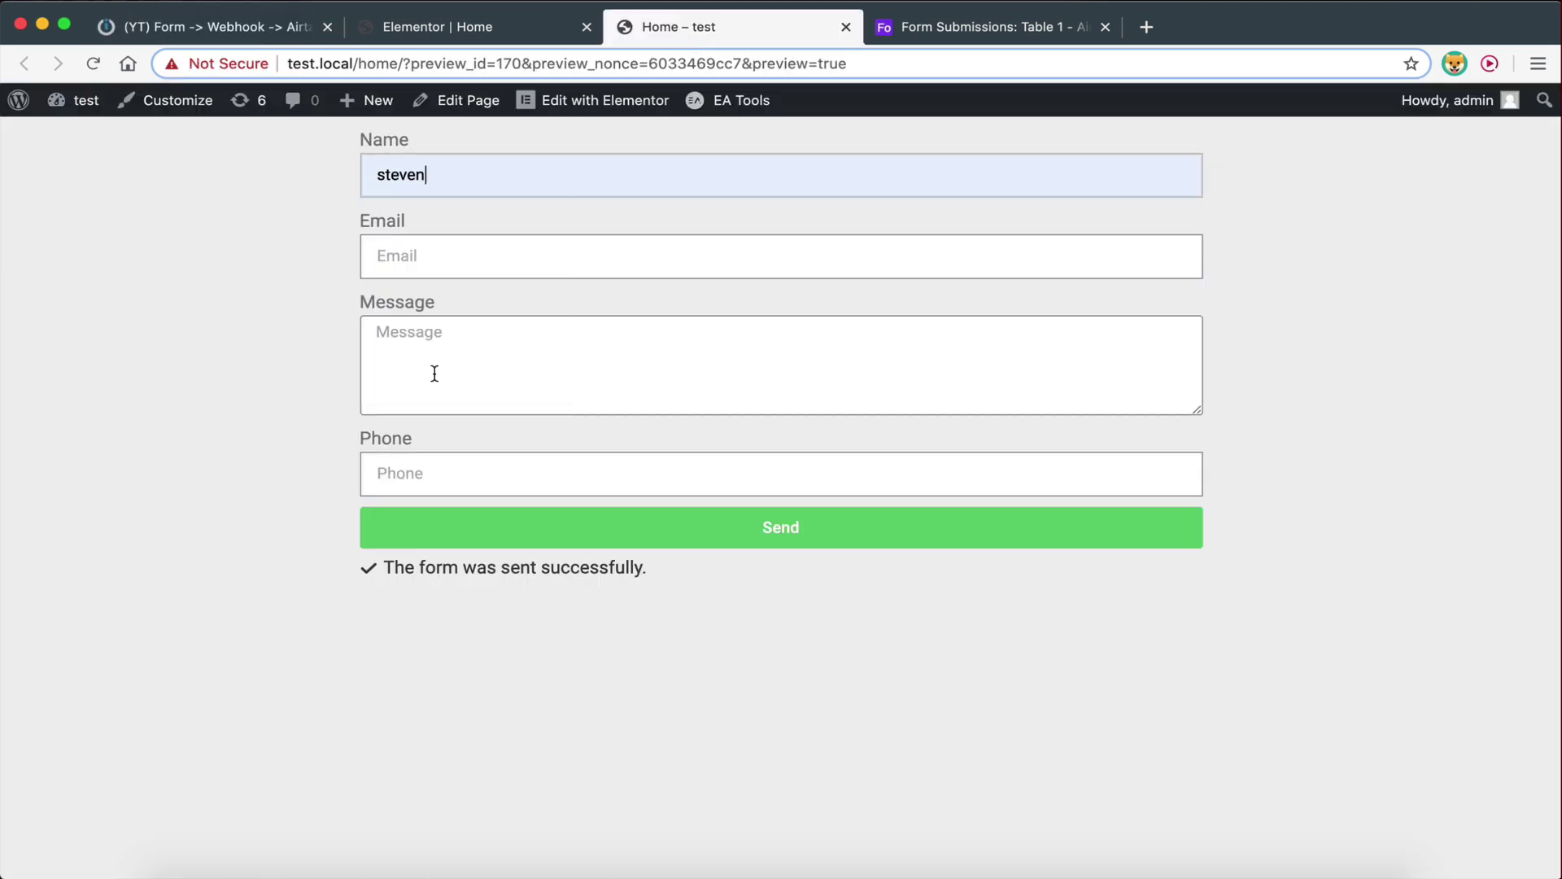
click(433, 265)
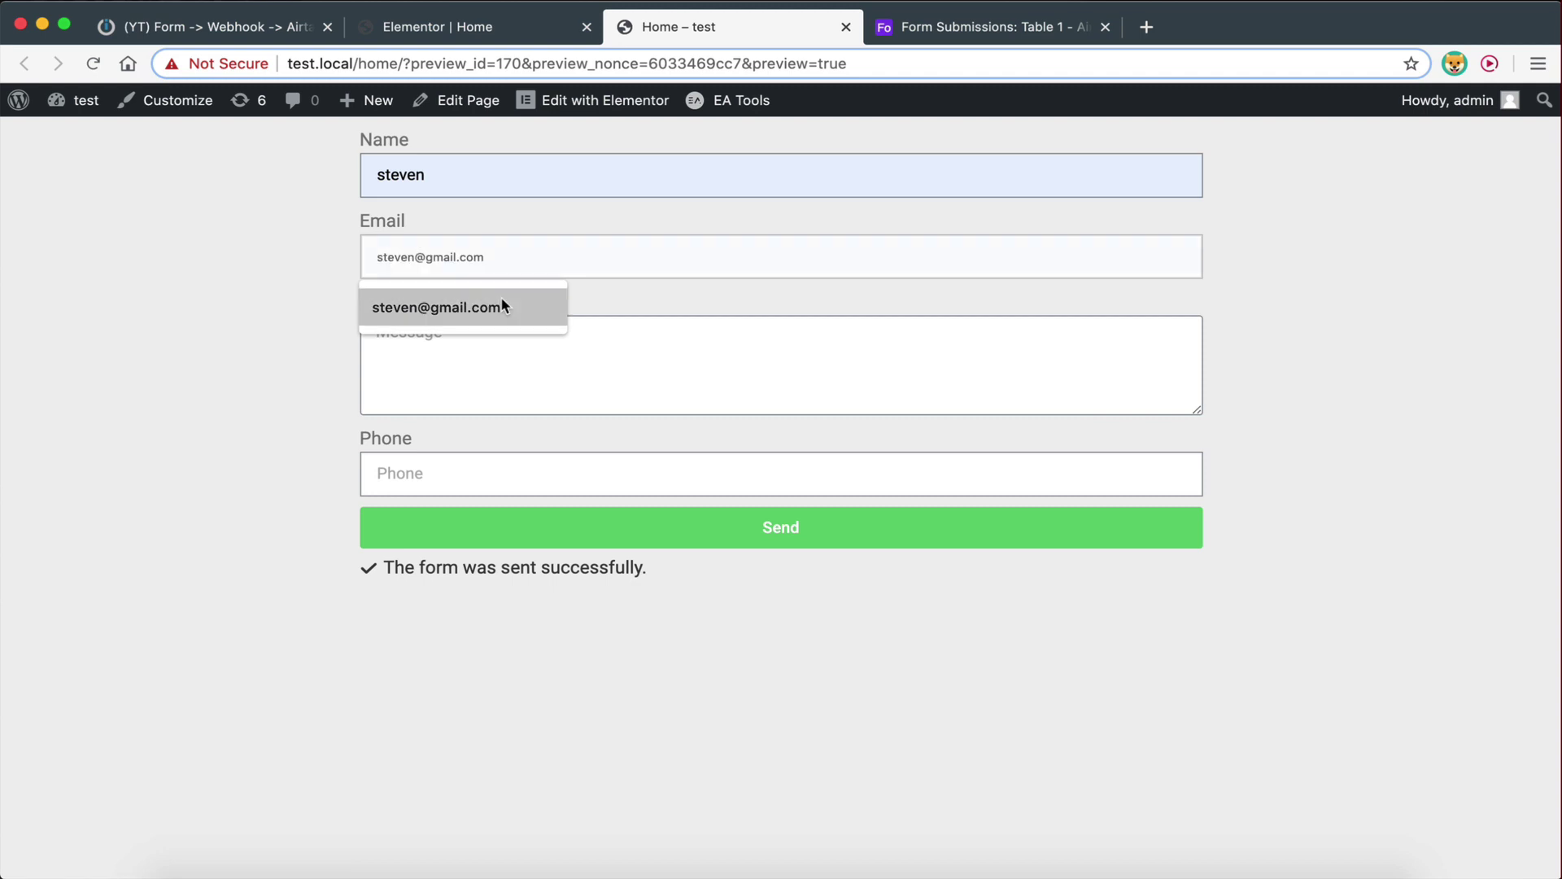
click(501, 301)
click(502, 370)
text(test)
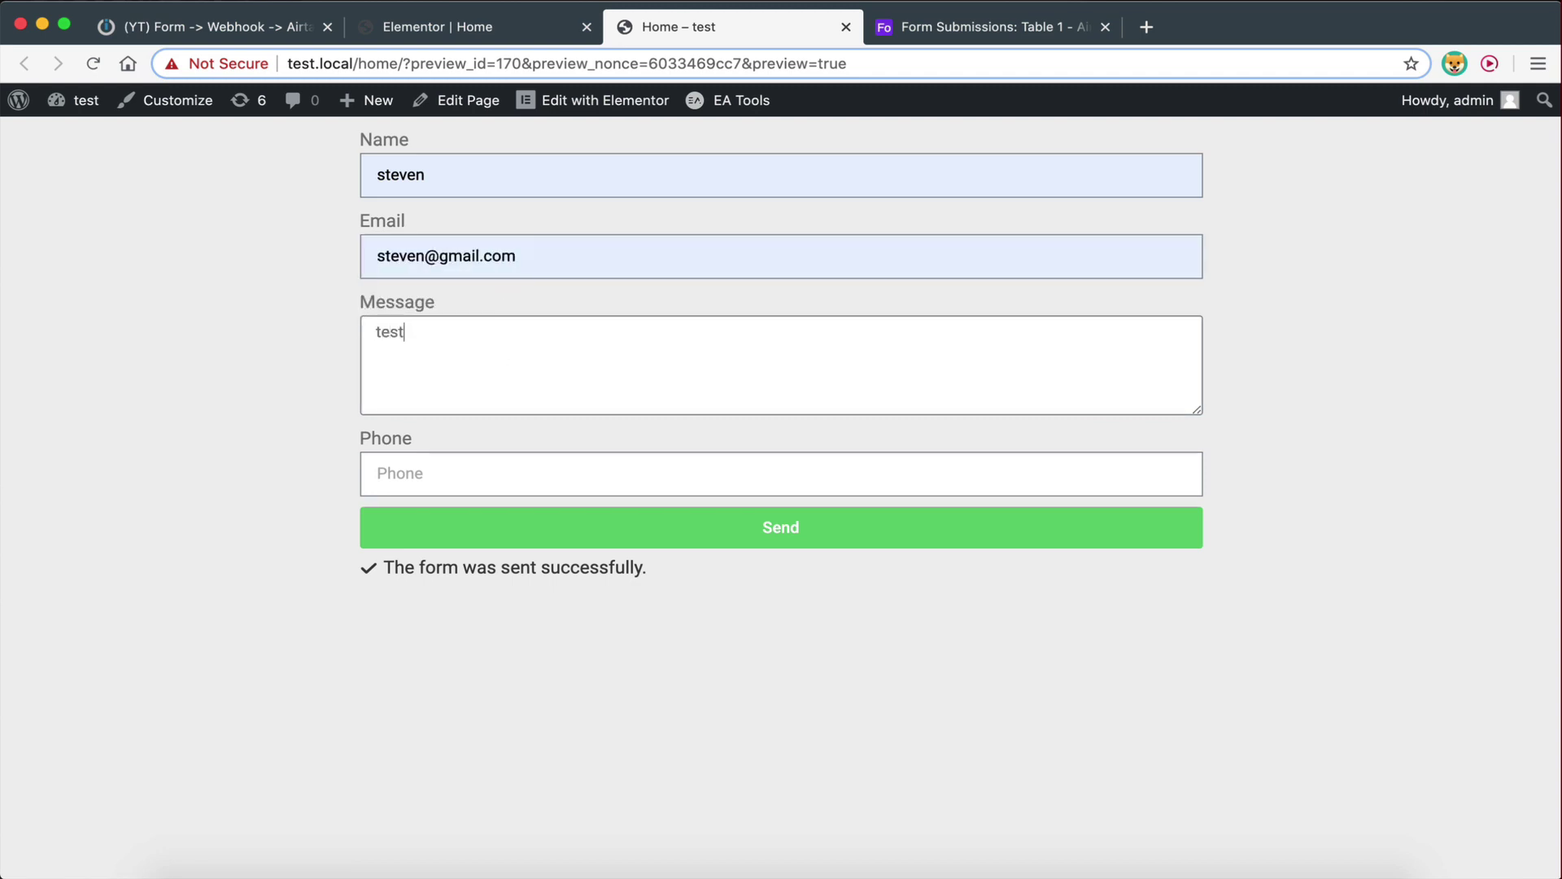
Add a test phone number, send the entry, and return to Integromat's Webhooks dialog
click(526, 472)
text(34983483)
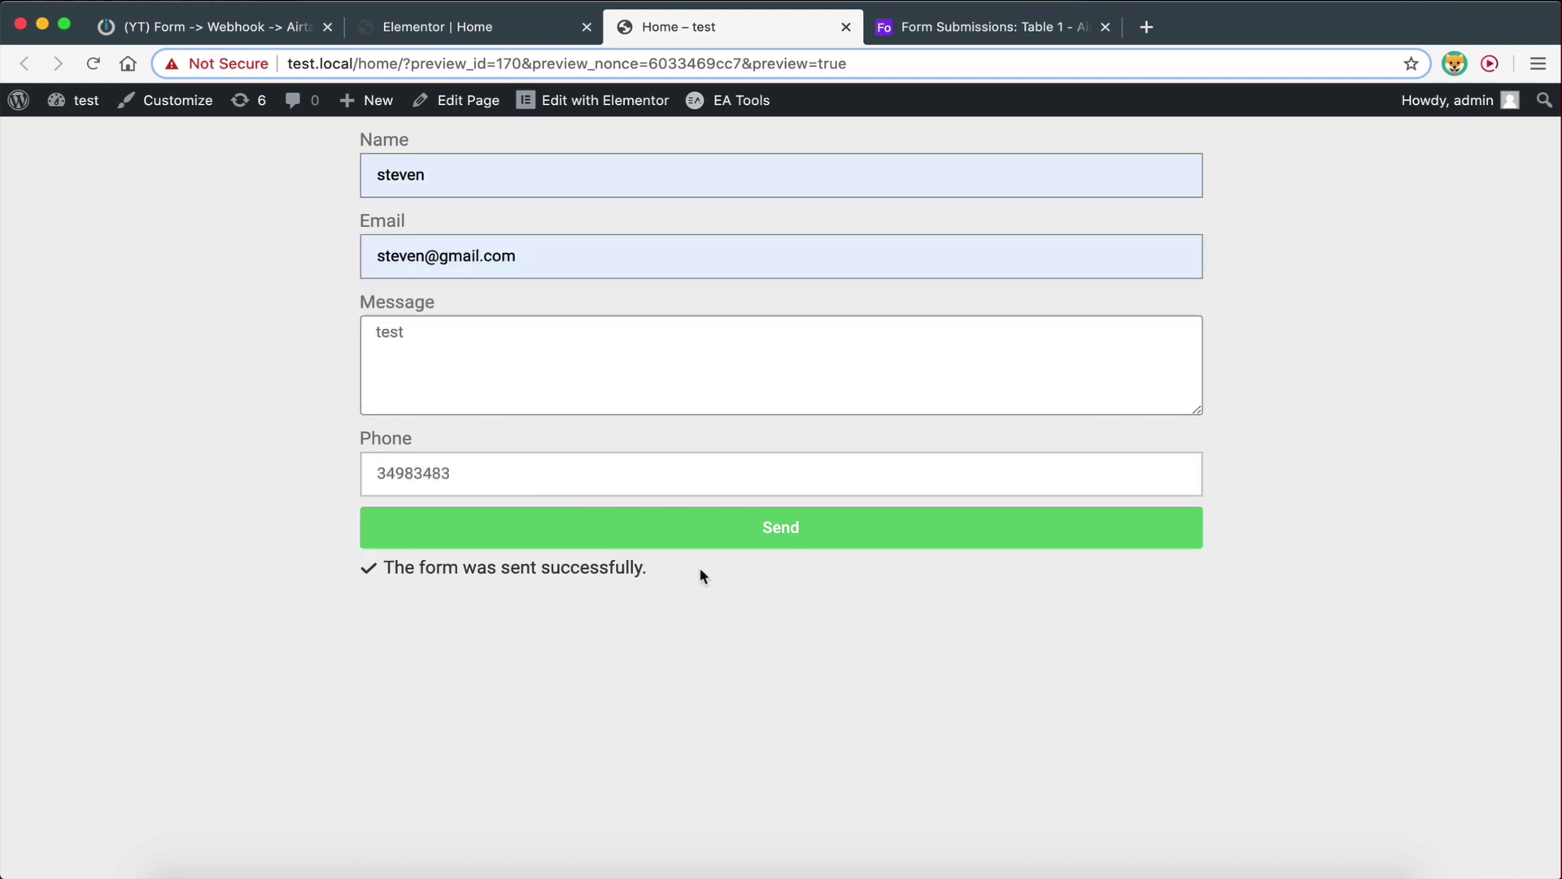
click(696, 529)
click(258, 29)
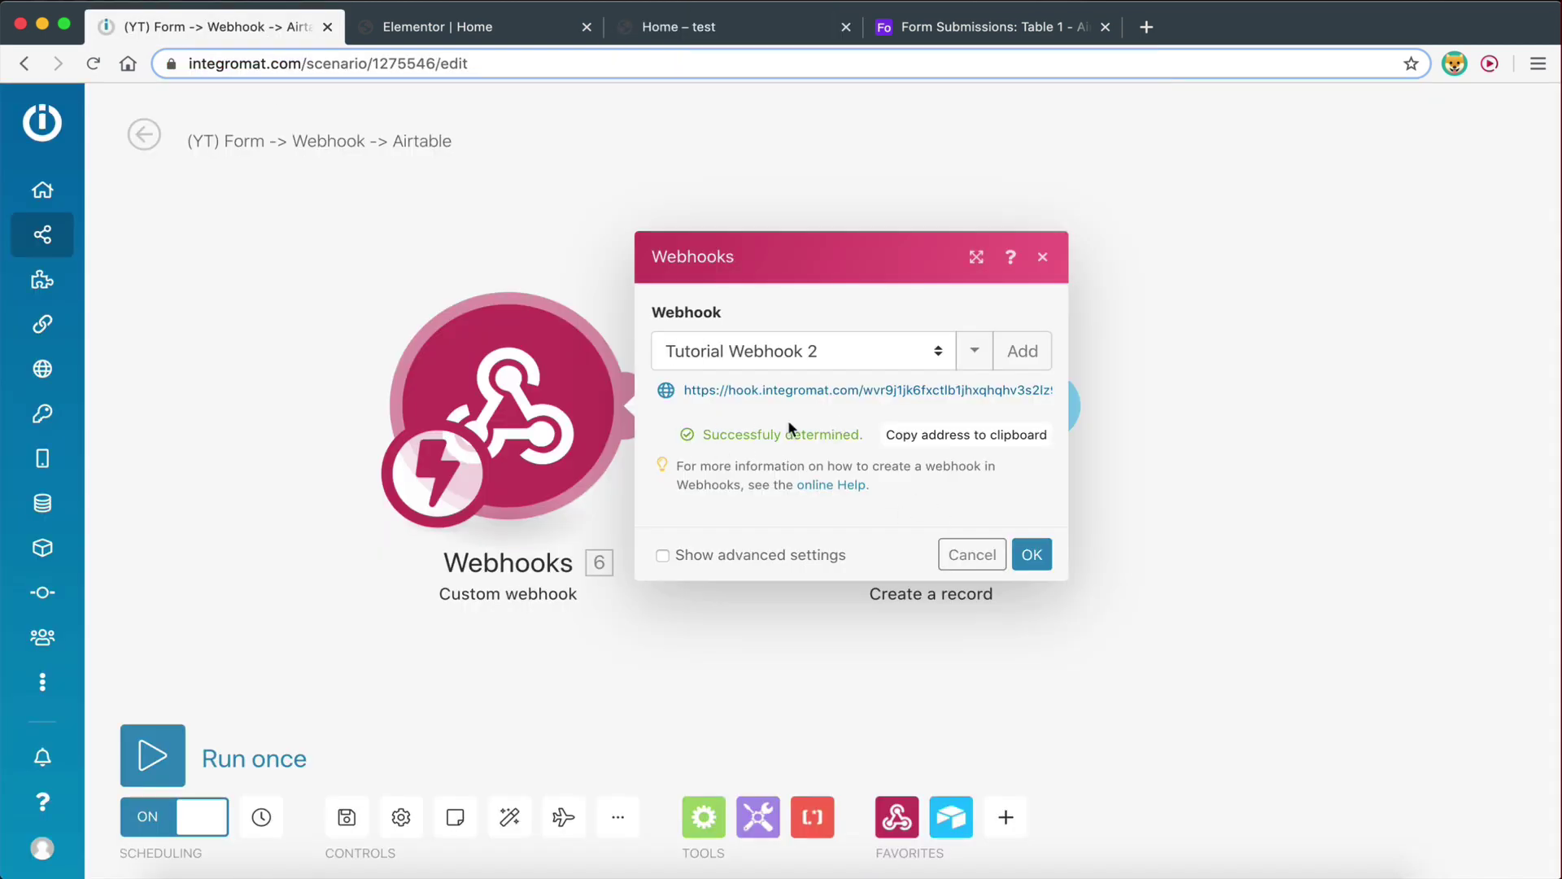
Accept the data structure, map '6. Phone' into Airtable's Phone field, and save the scenario
click(1035, 553)
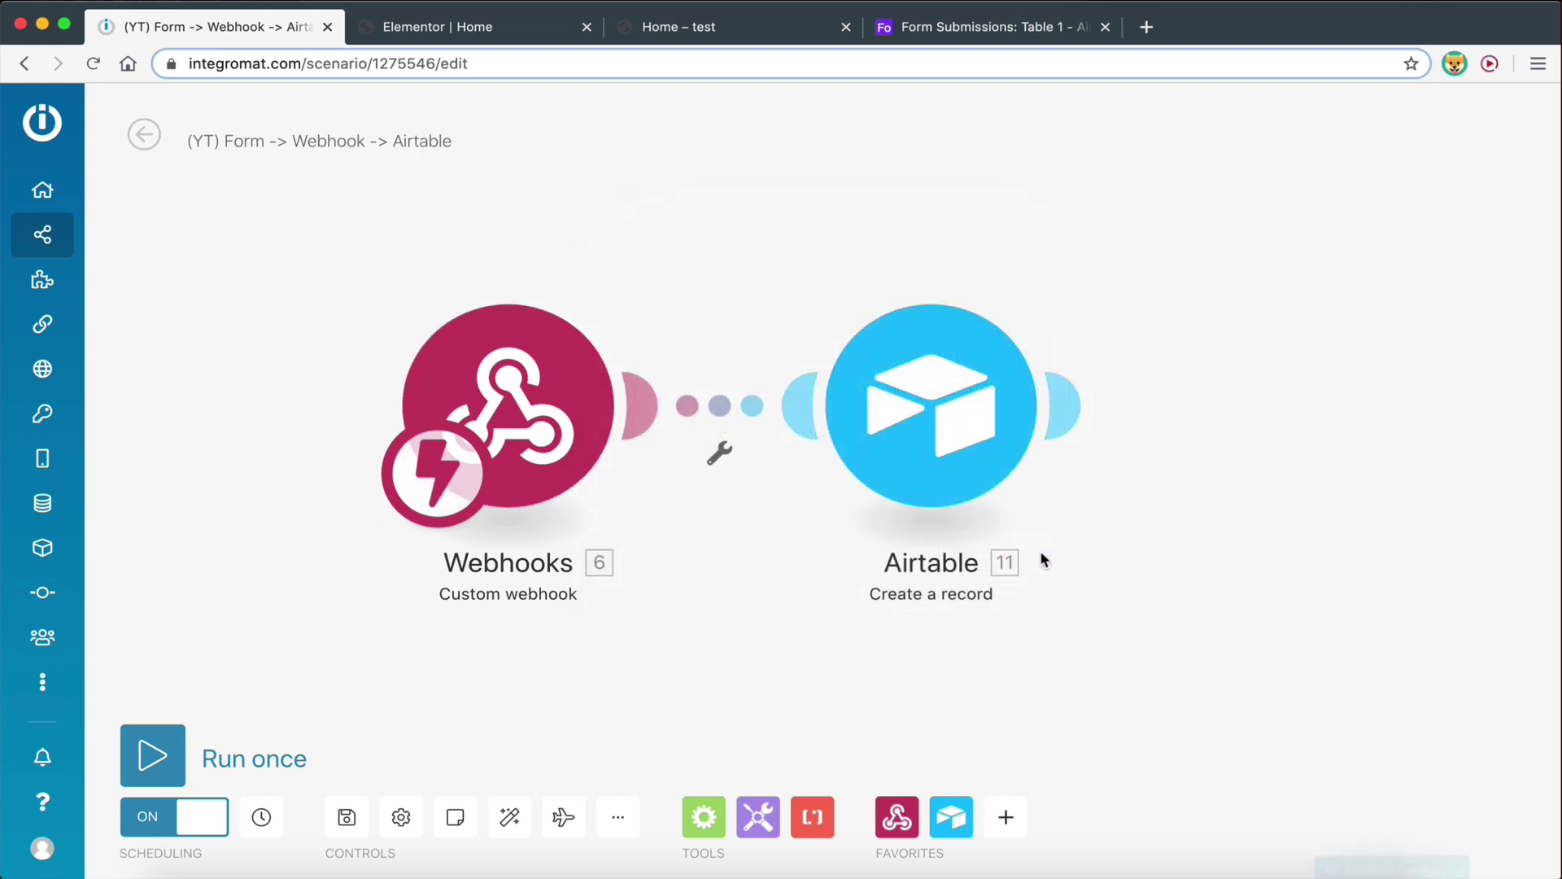
click(969, 387)
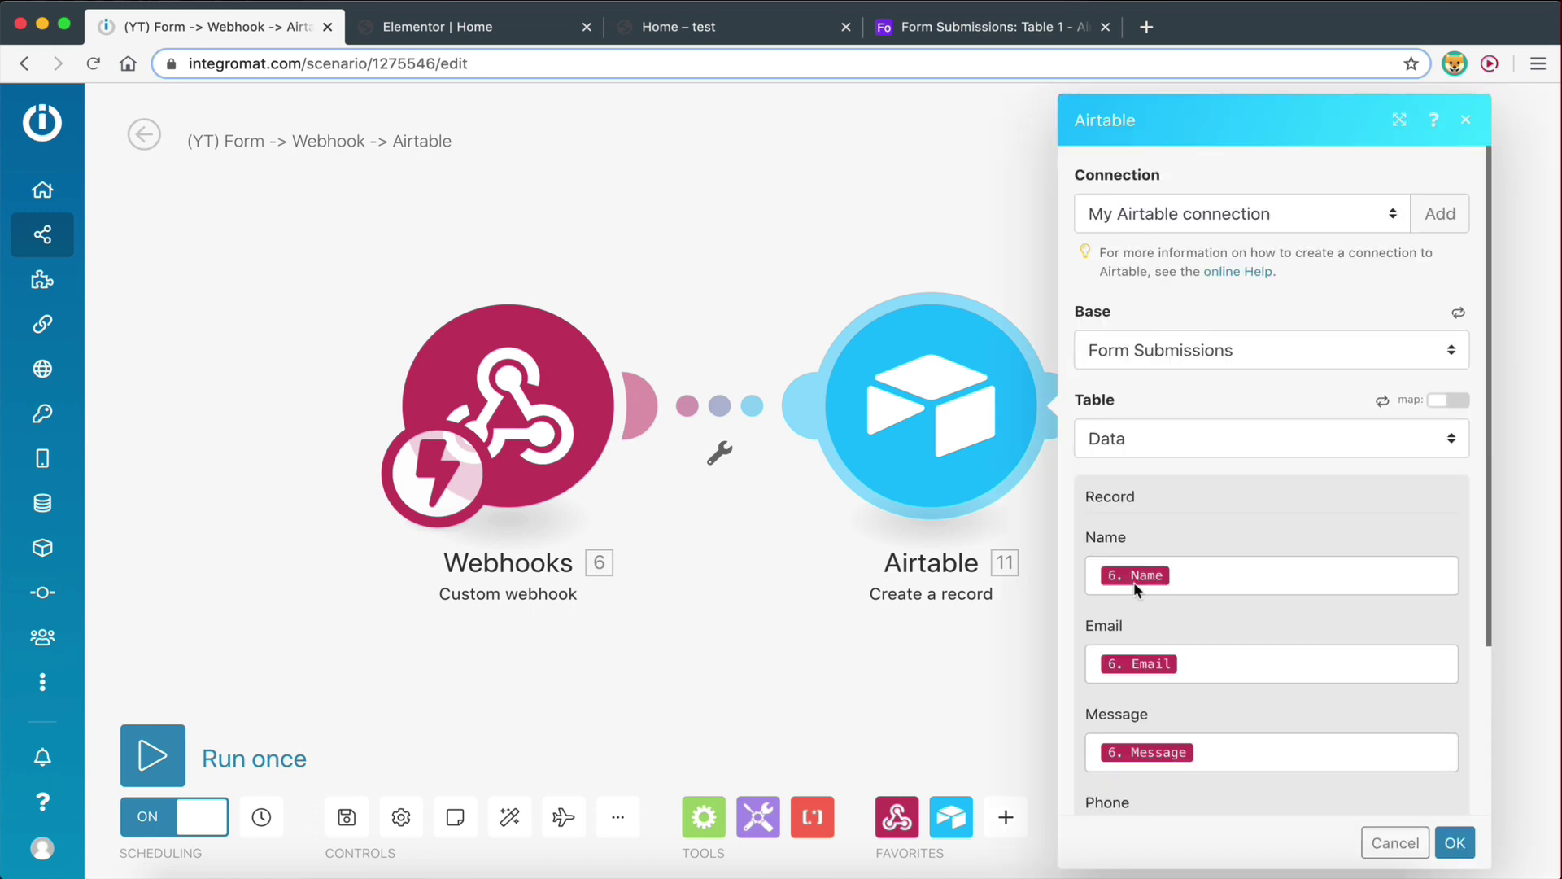
scroll(1218, 672, down, 3)
click(1120, 607)
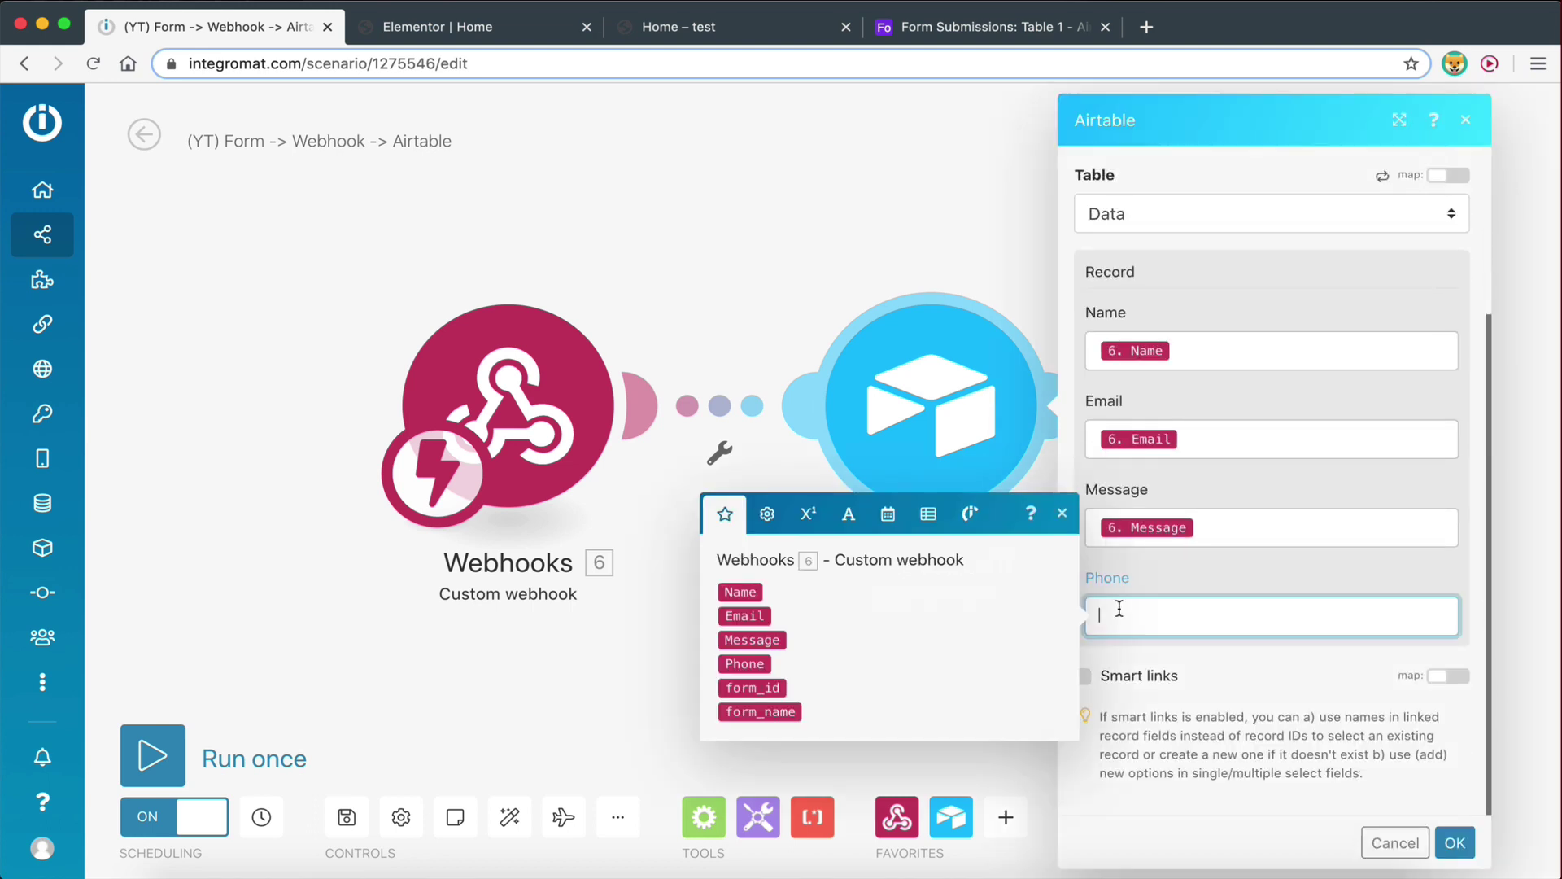
click(735, 665)
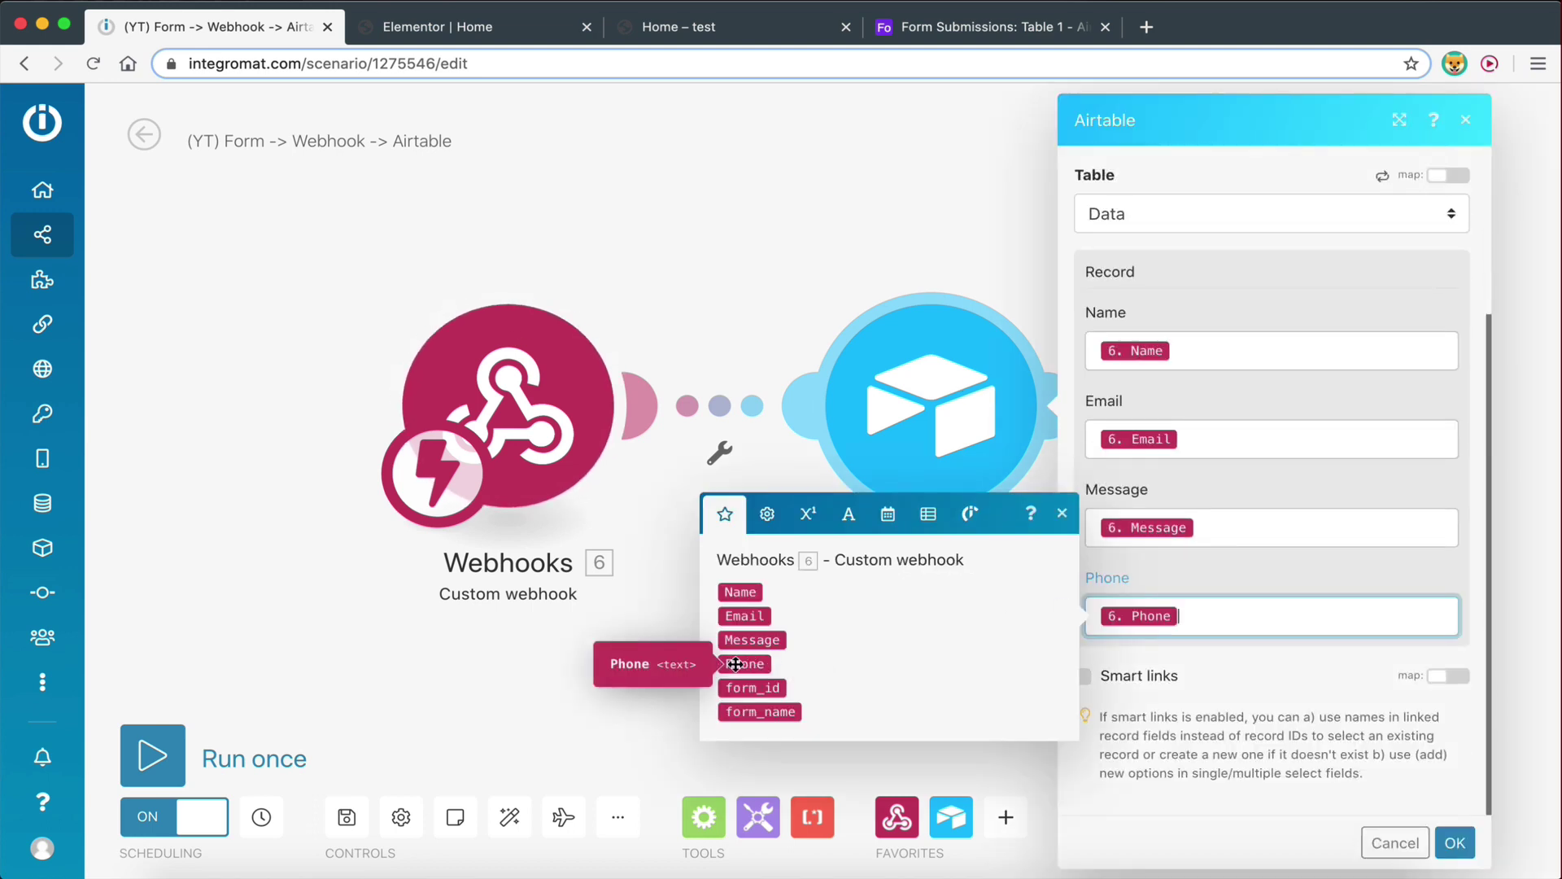
click(1453, 843)
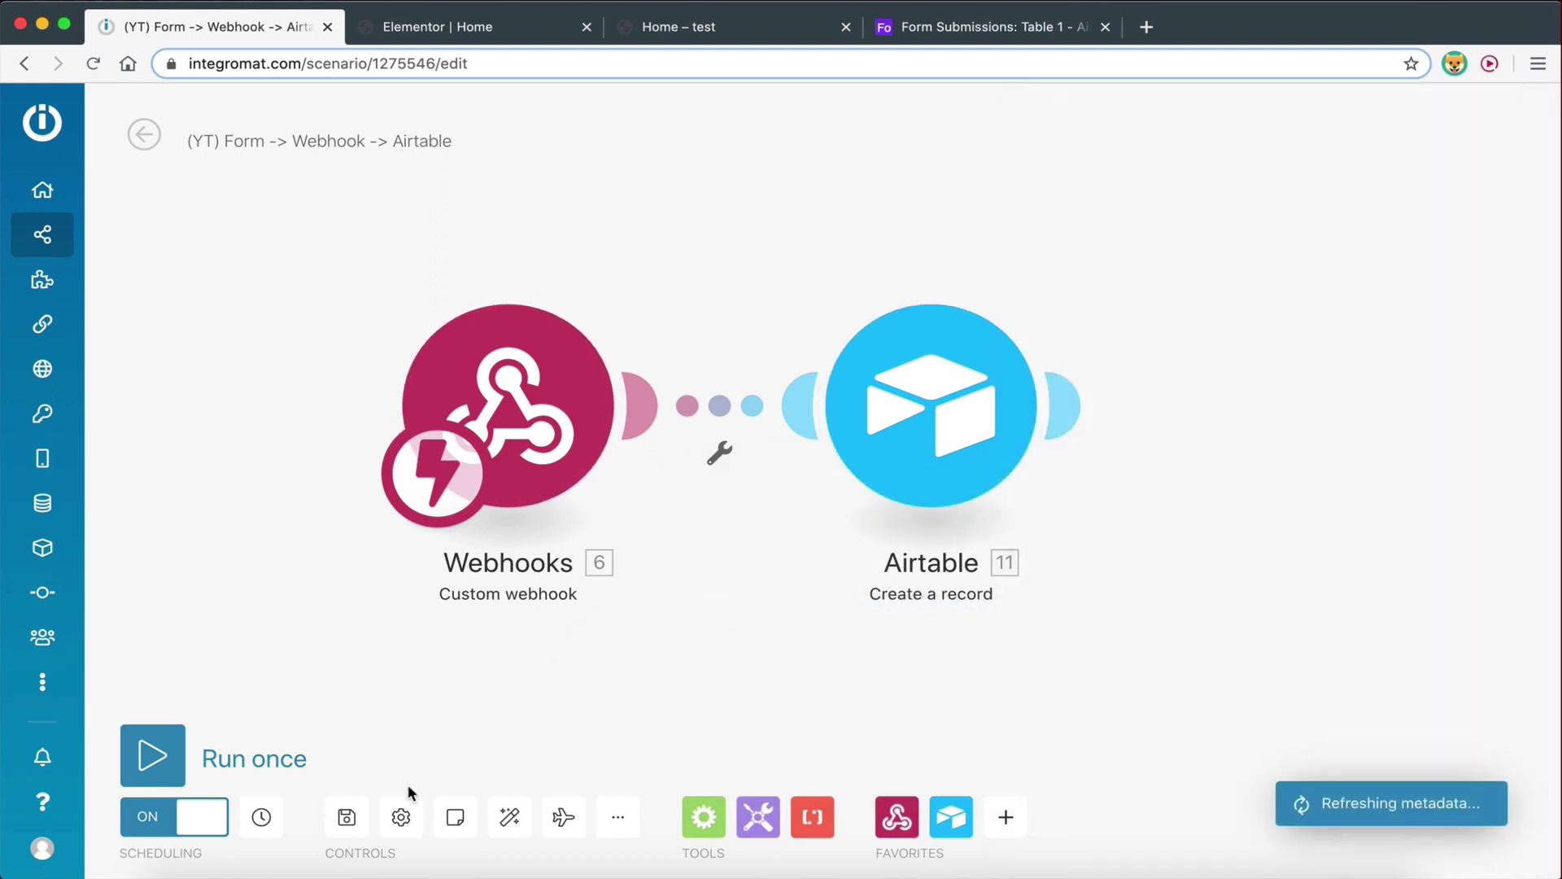
click(346, 820)
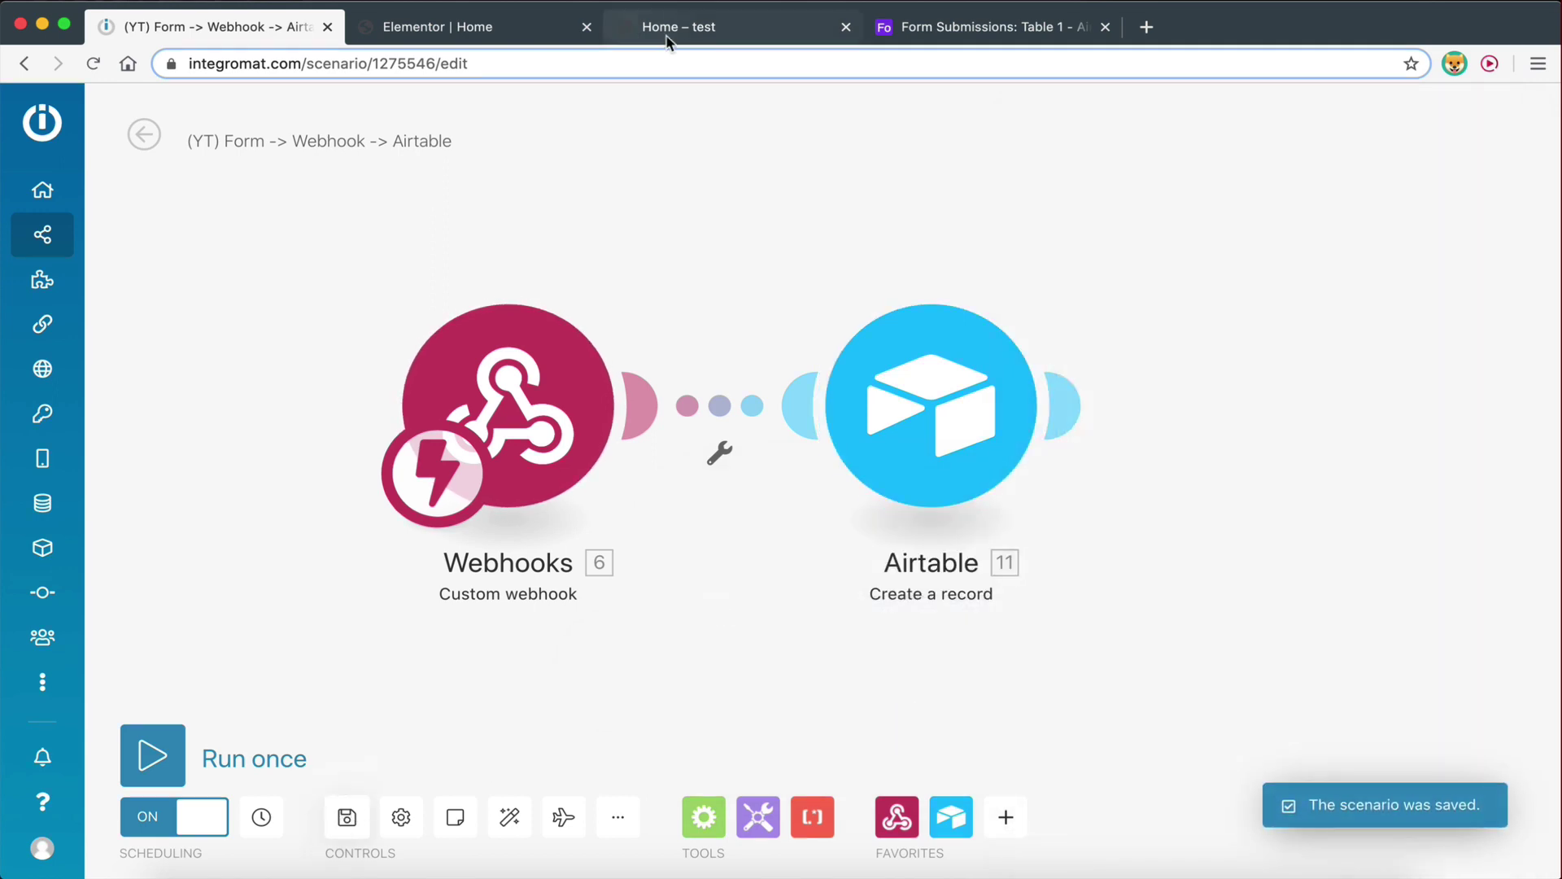
On the form preview, fill Name and Email from the saved entries
click(639, 31)
click(449, 177)
text(steven)
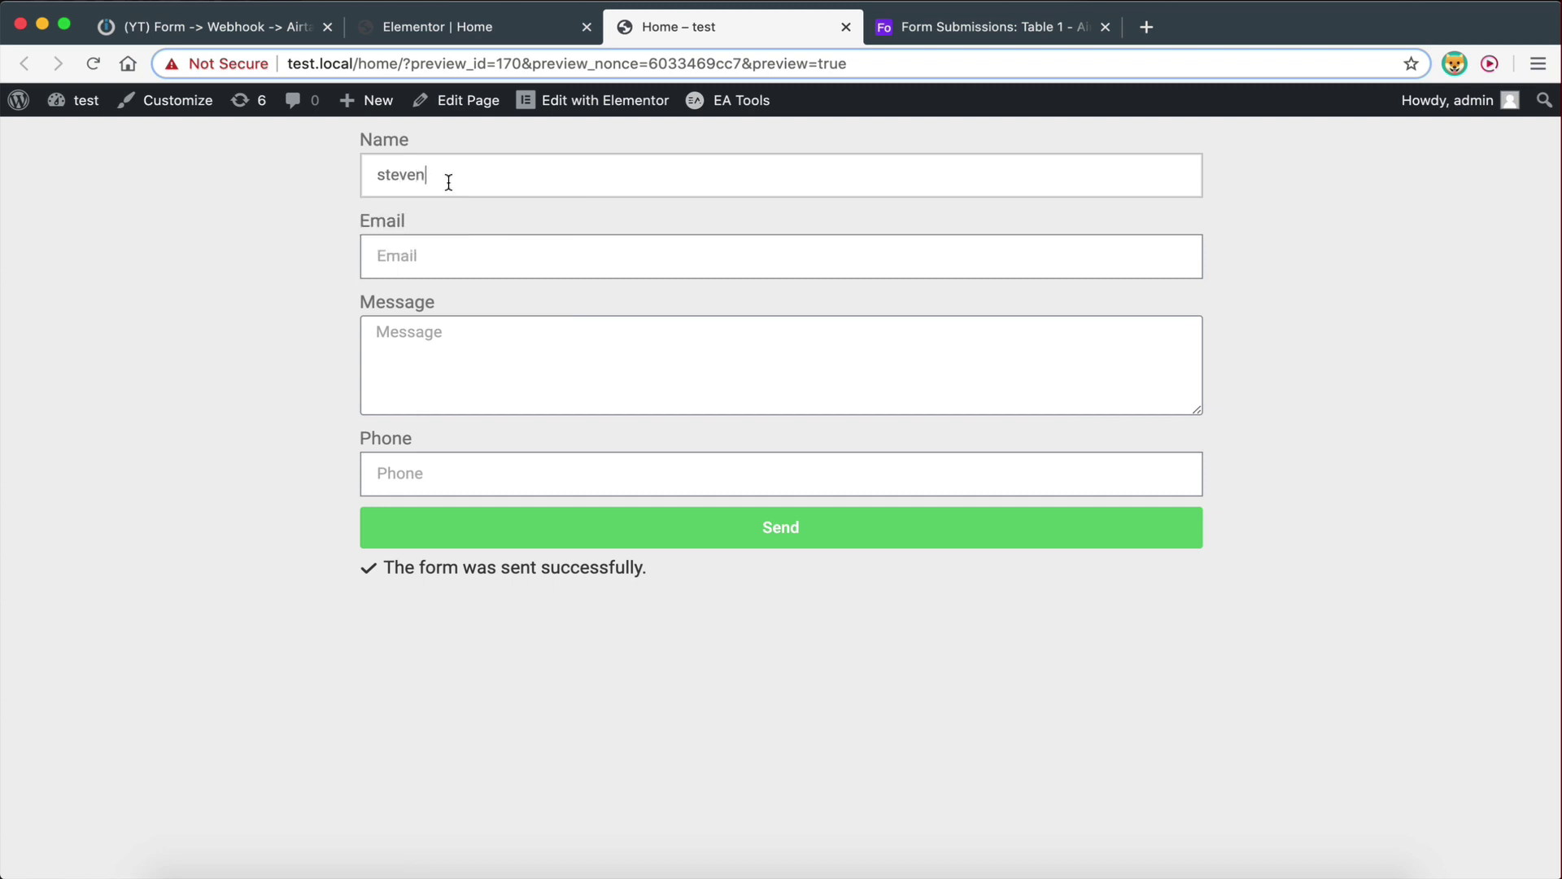
click(447, 176)
click(447, 233)
click(447, 247)
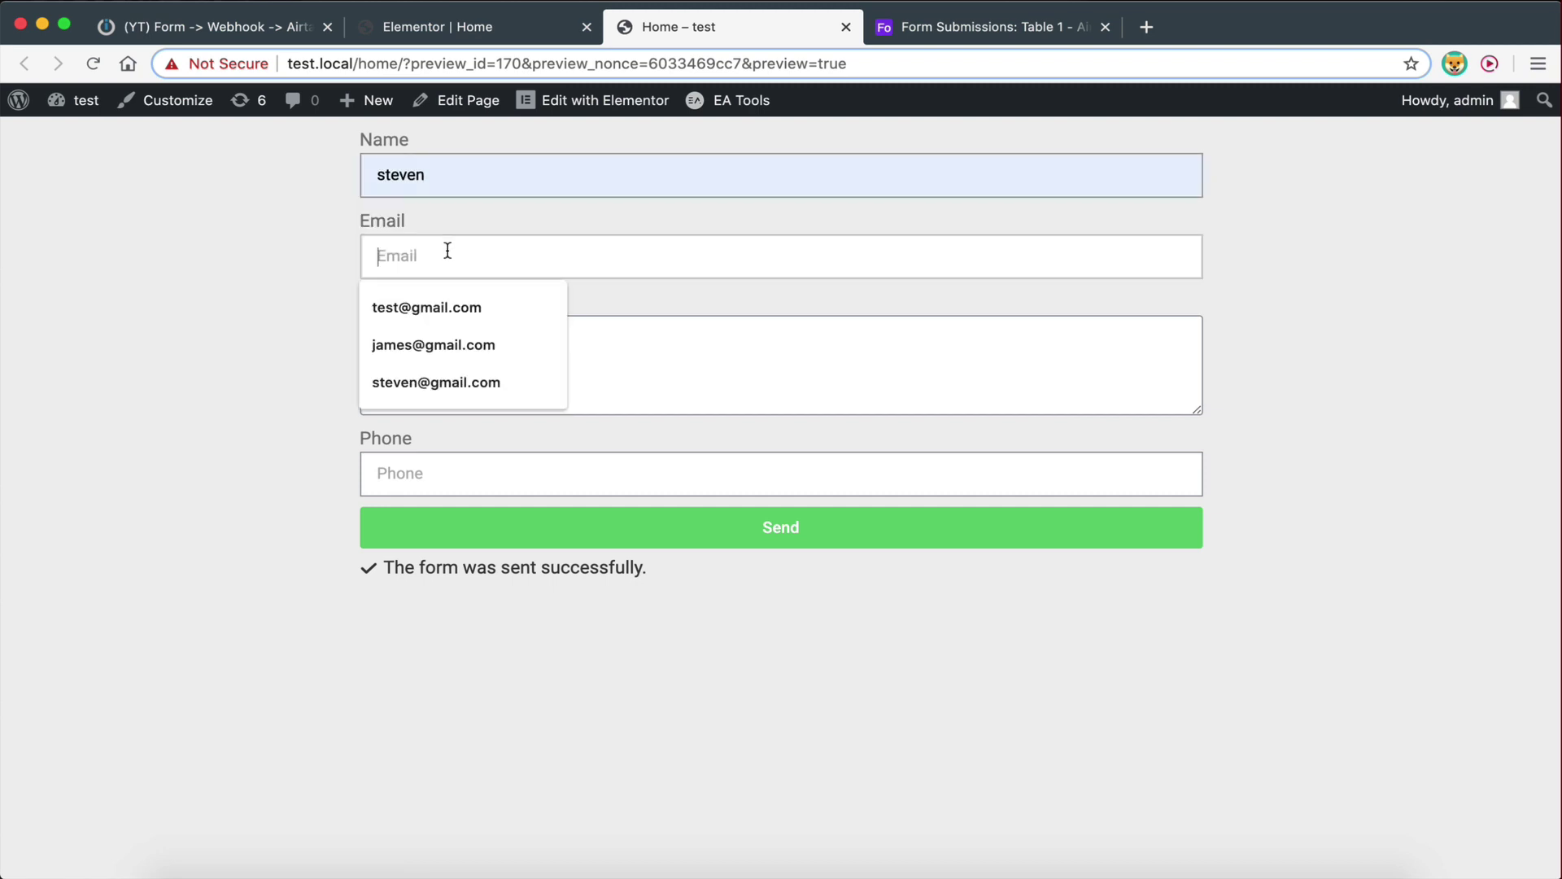
click(445, 382)
Enter a new test message and a phone number, send it, and check Airtable's Form Submissions
click(445, 389)
text(this)
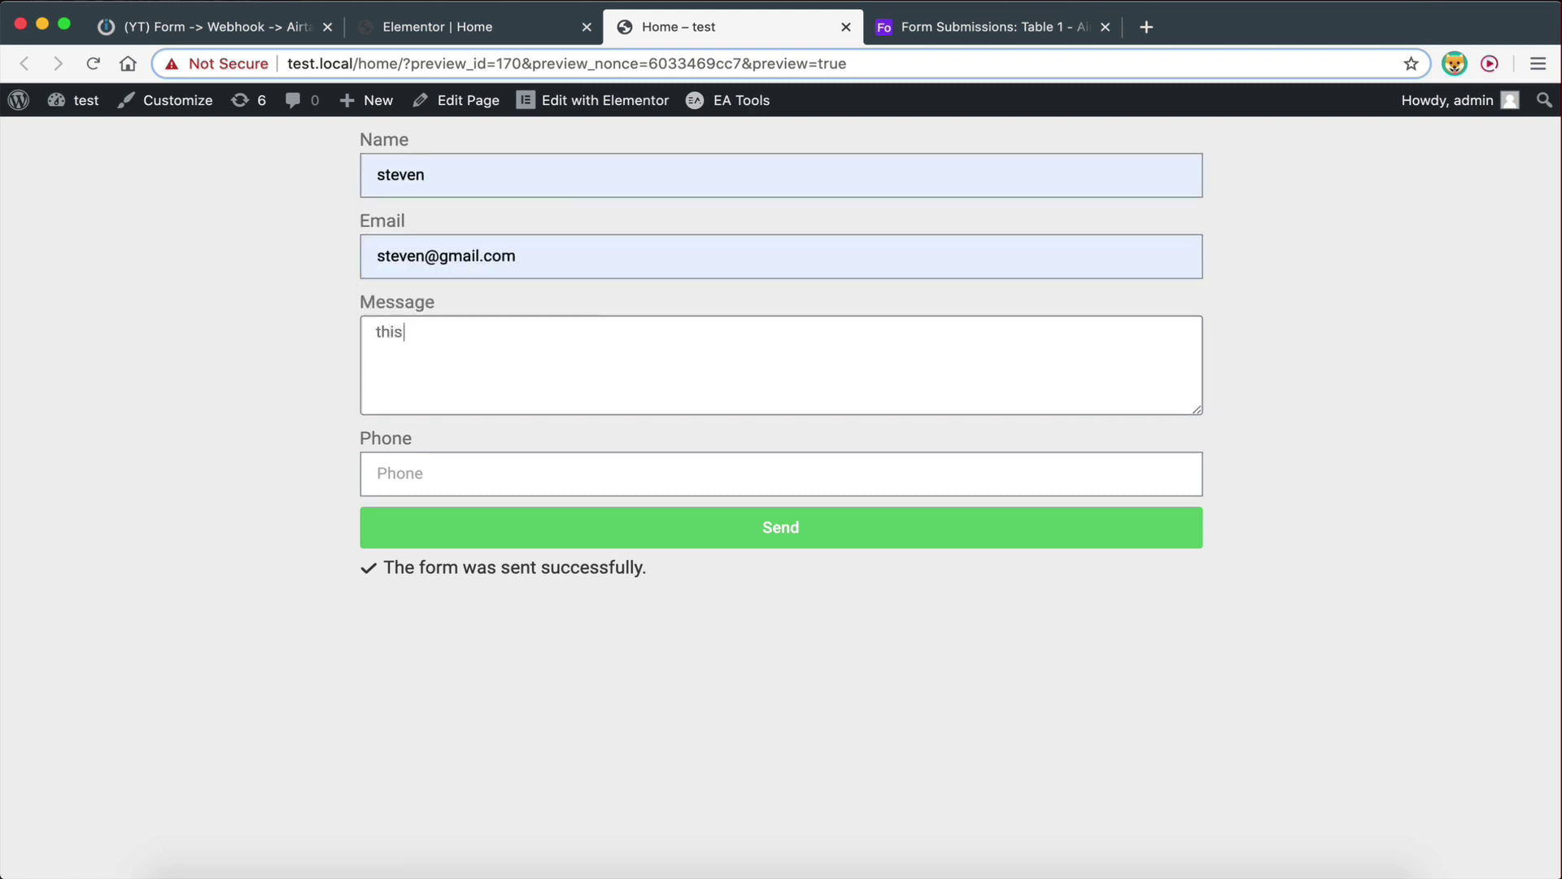
click(474, 462)
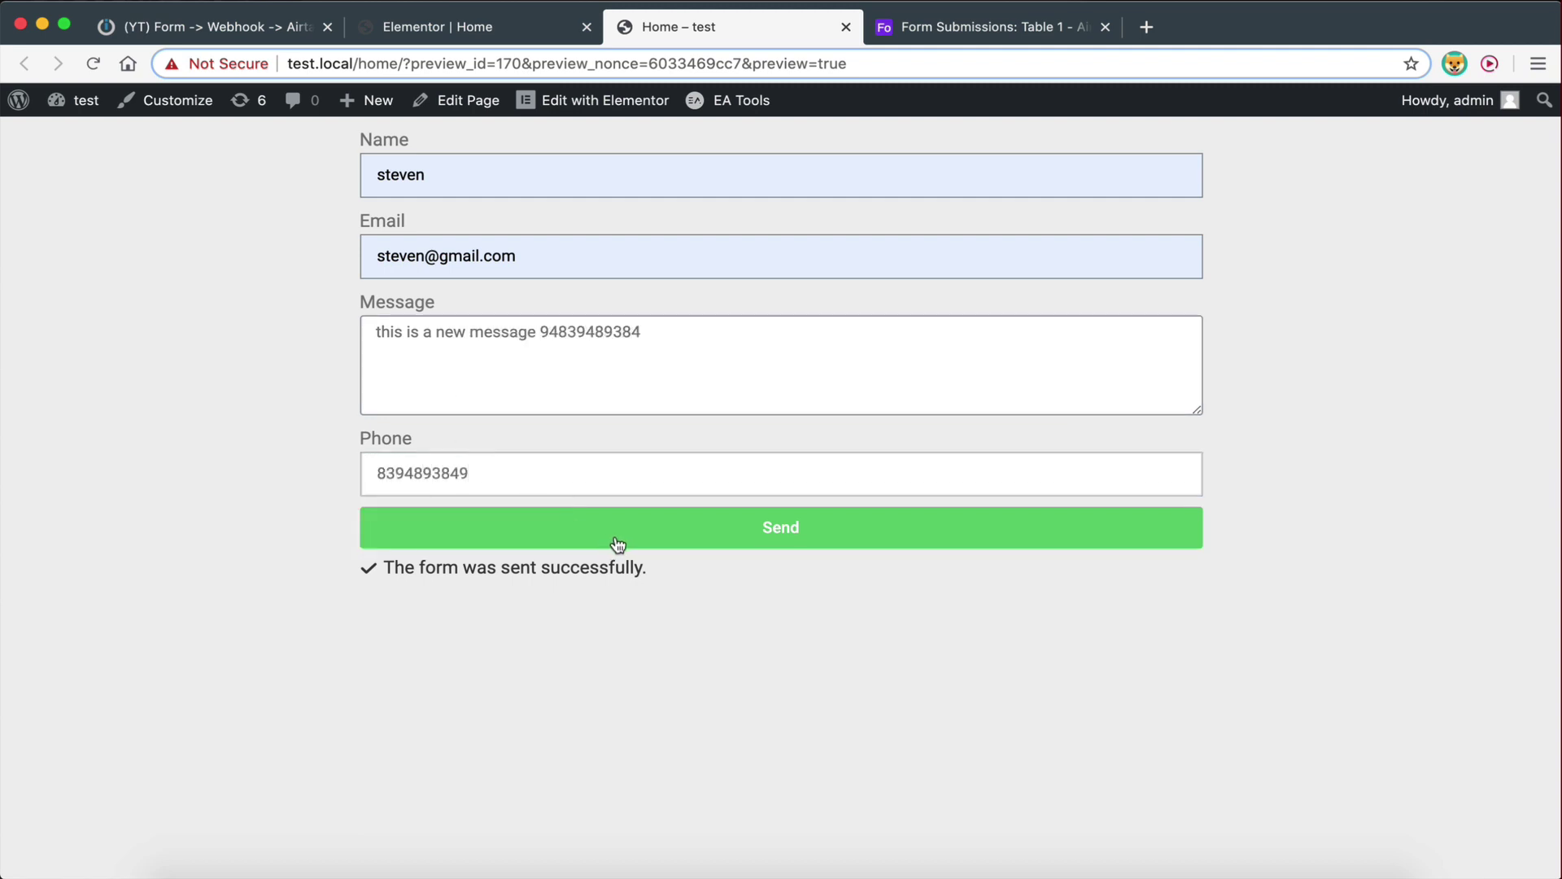
click(618, 543)
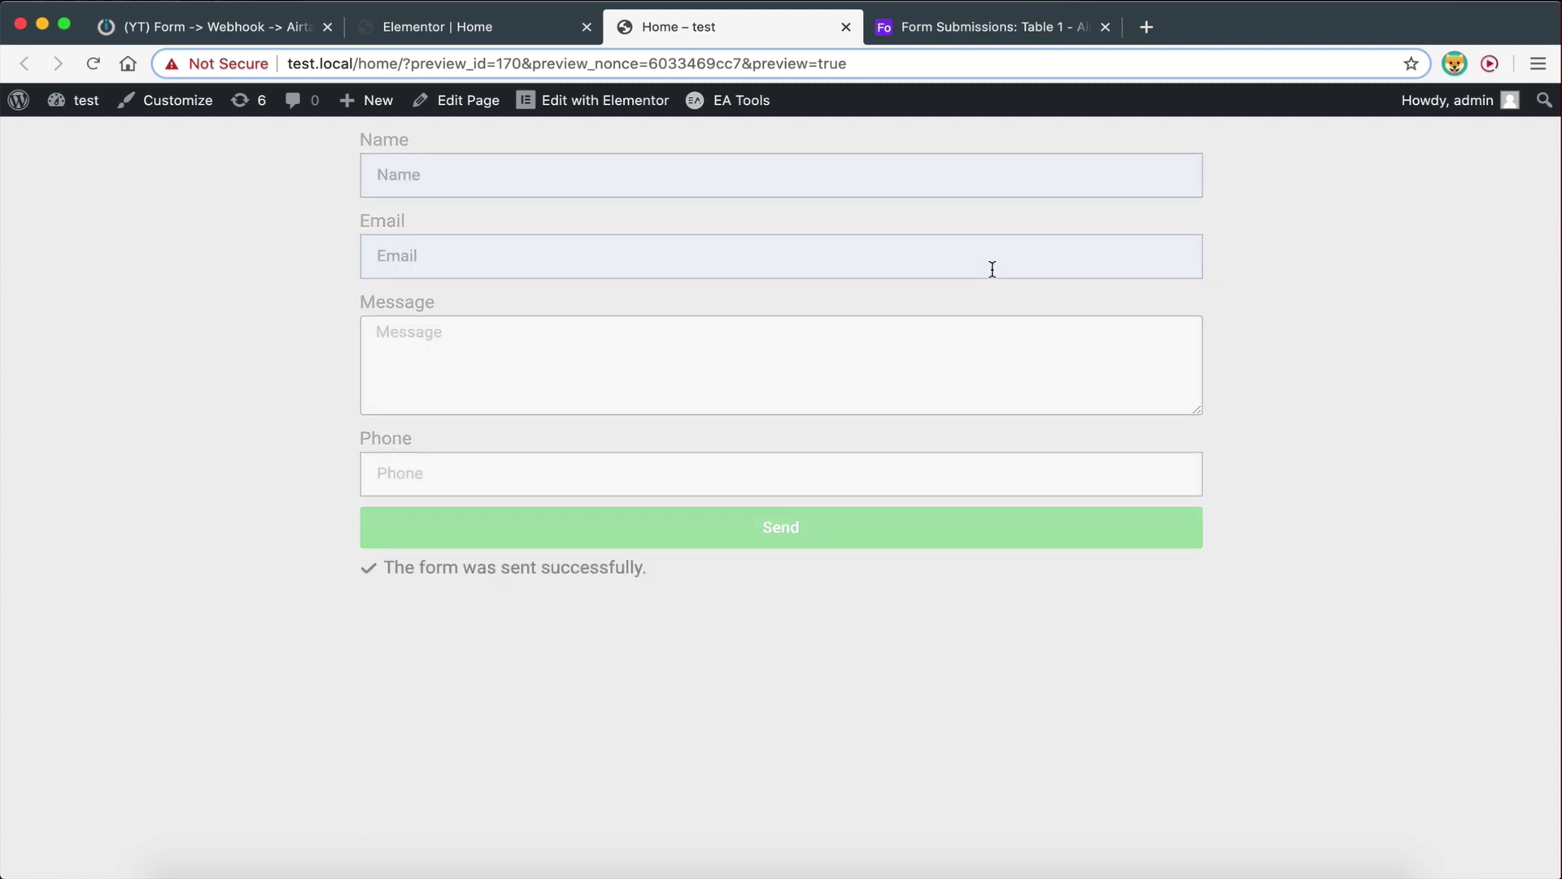
click(961, 30)
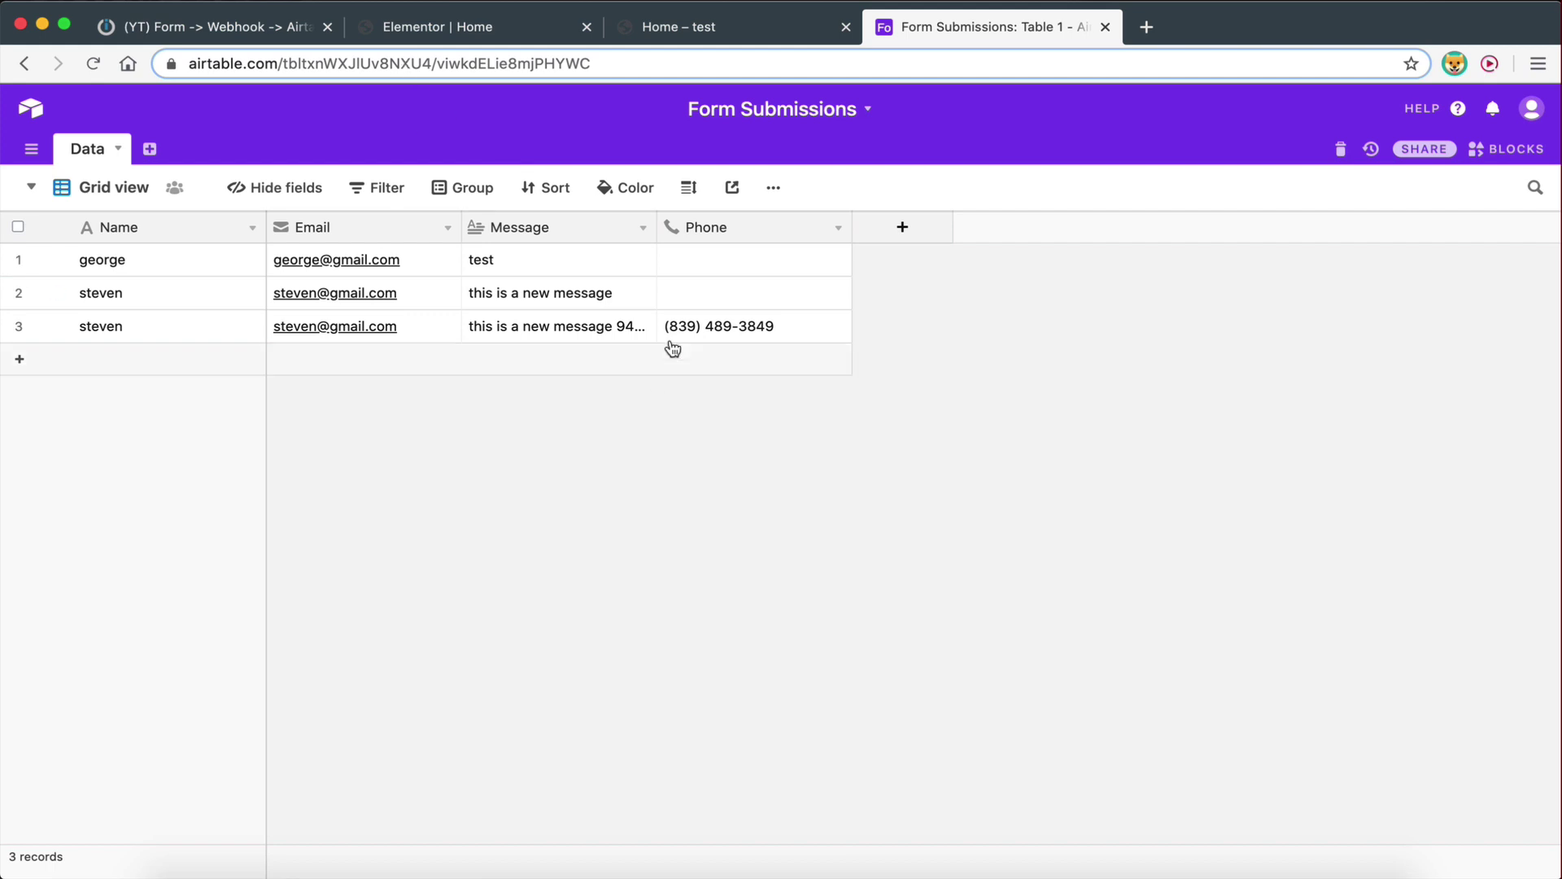
After reviewing the three Airtable records, go back to the Elementor | Home editor
click(410, 37)
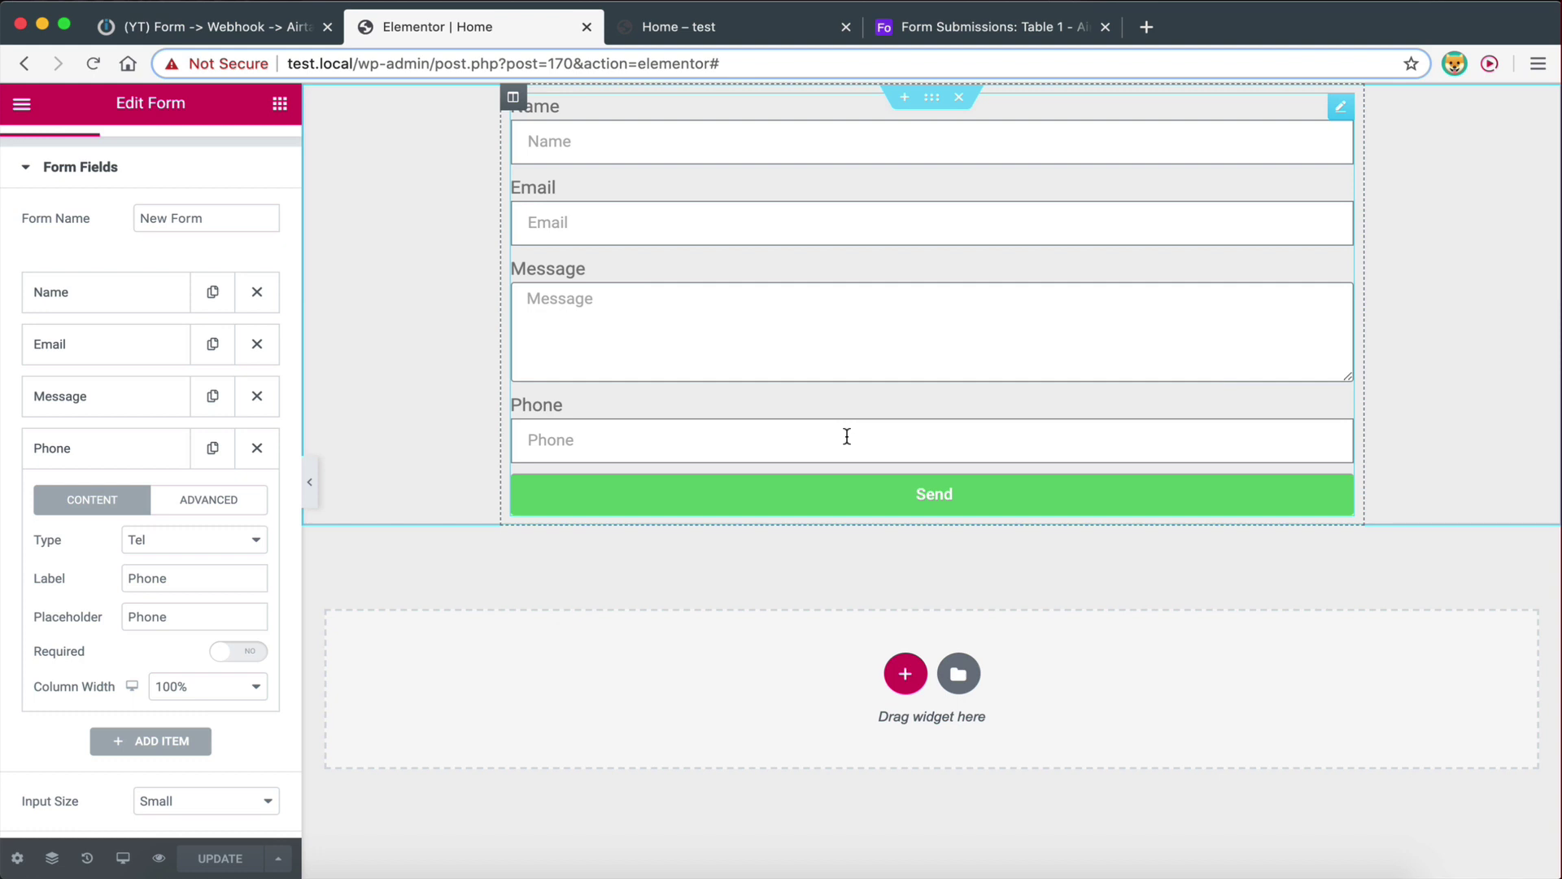
Check the Edit Form Webhook section's Integromat URL, then return to the Home – test preview page
scroll(104, 599, down, 5)
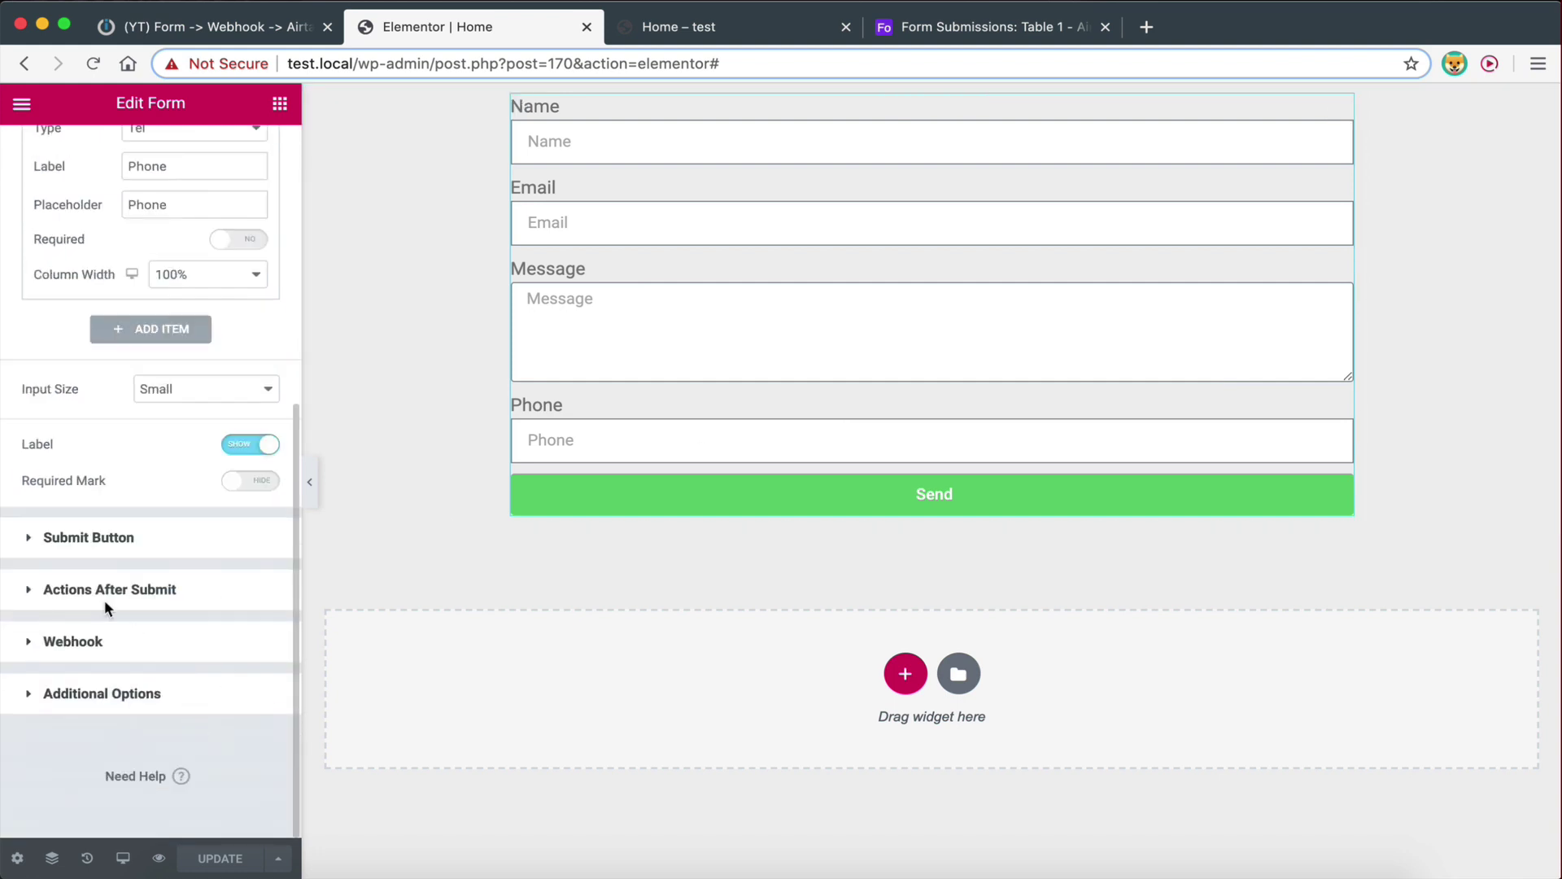
click(52, 639)
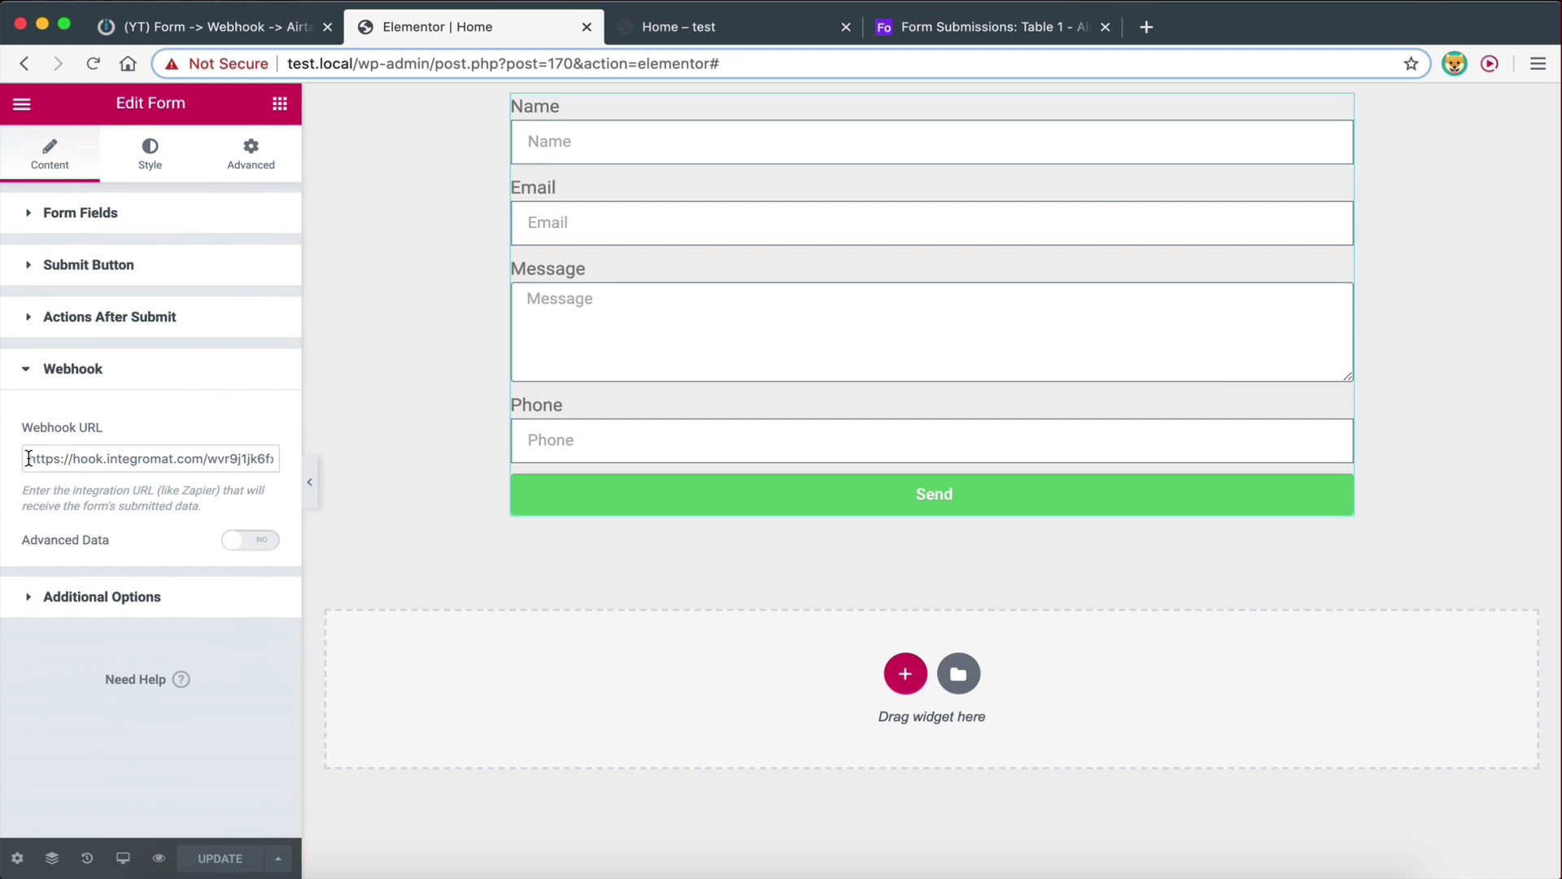
click(651, 27)
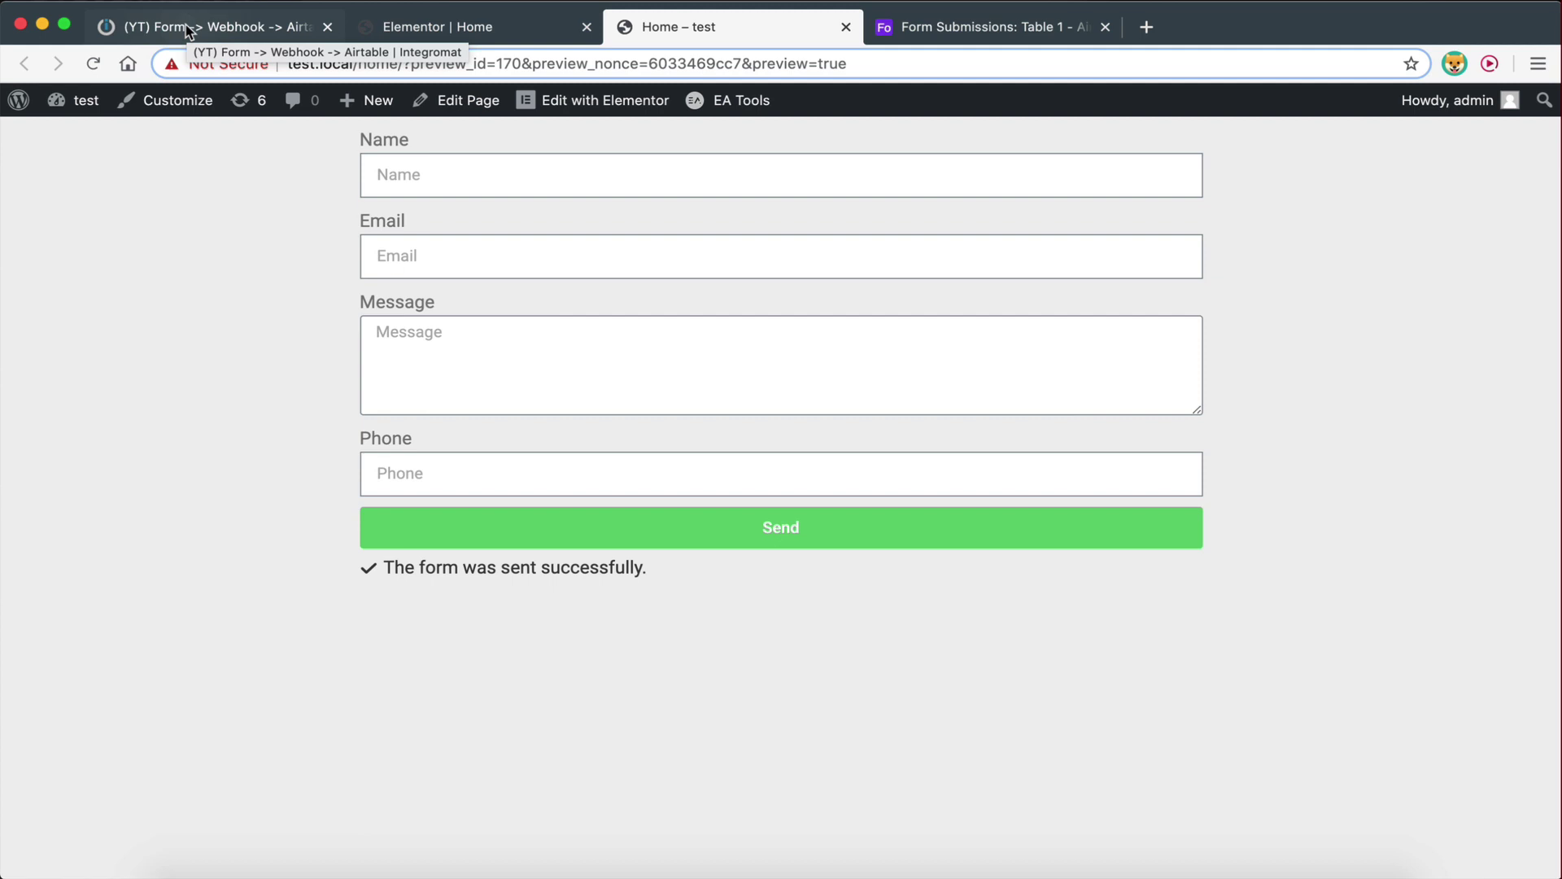
Review the Custom webhook module's settings in Integromat and close them with OK
click(188, 31)
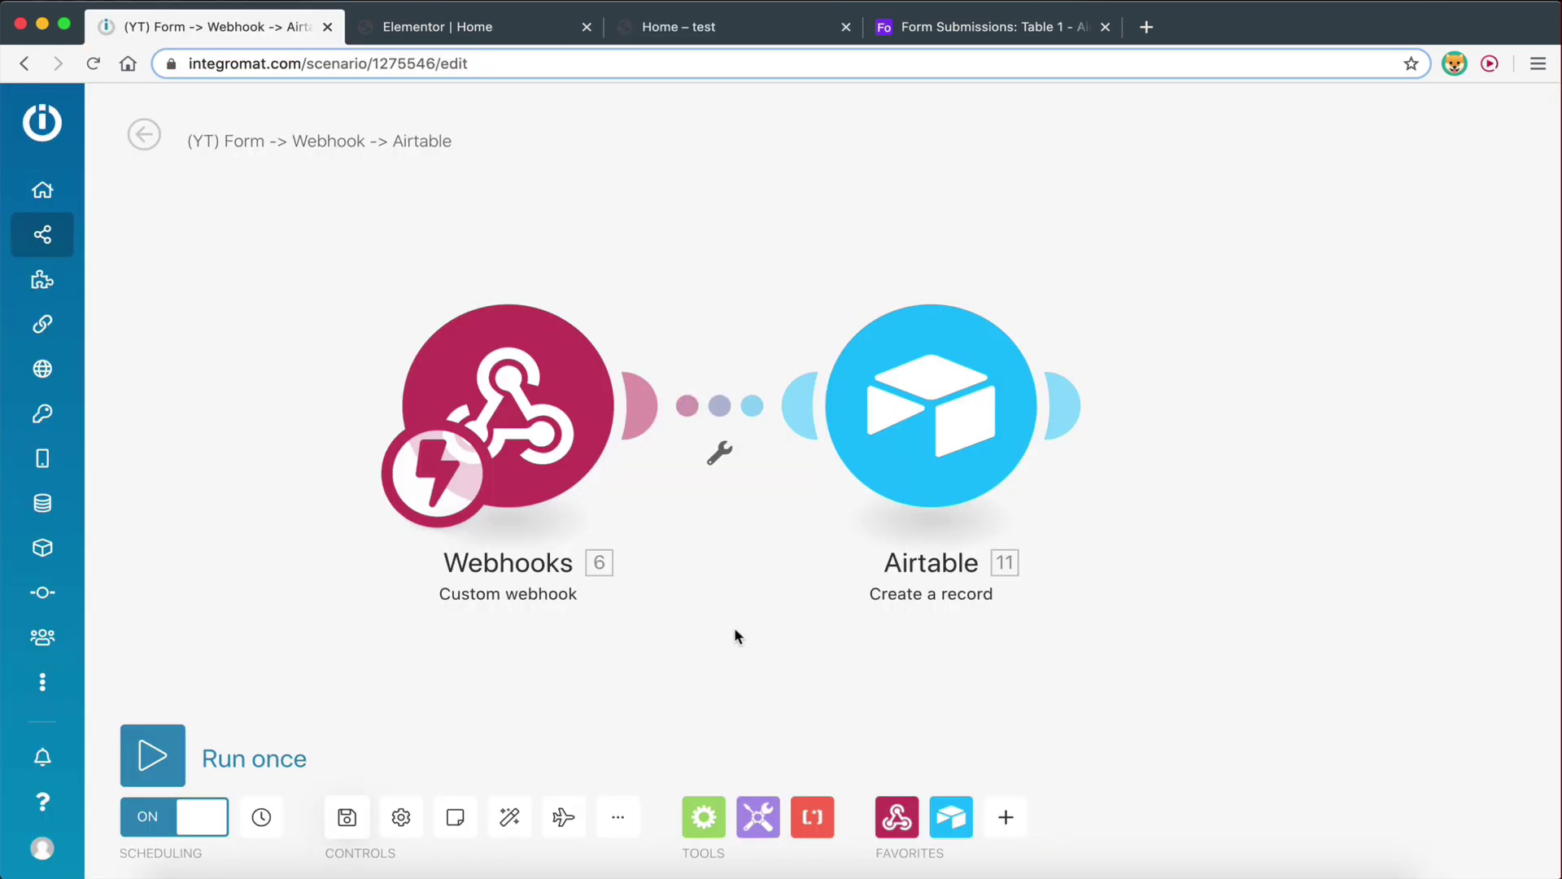
click(651, 399)
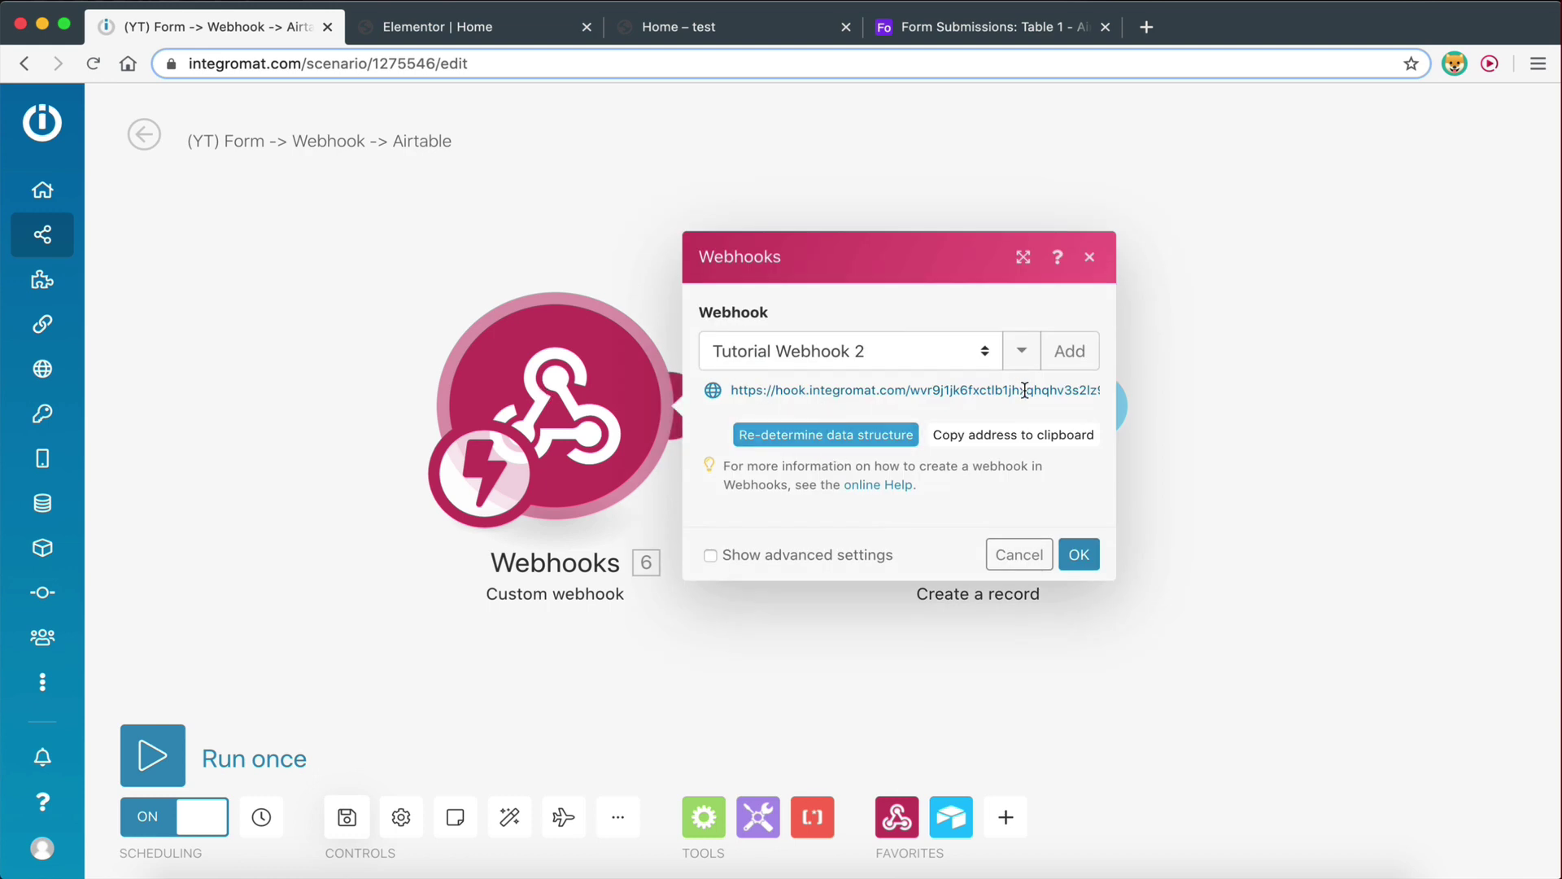
click(1079, 554)
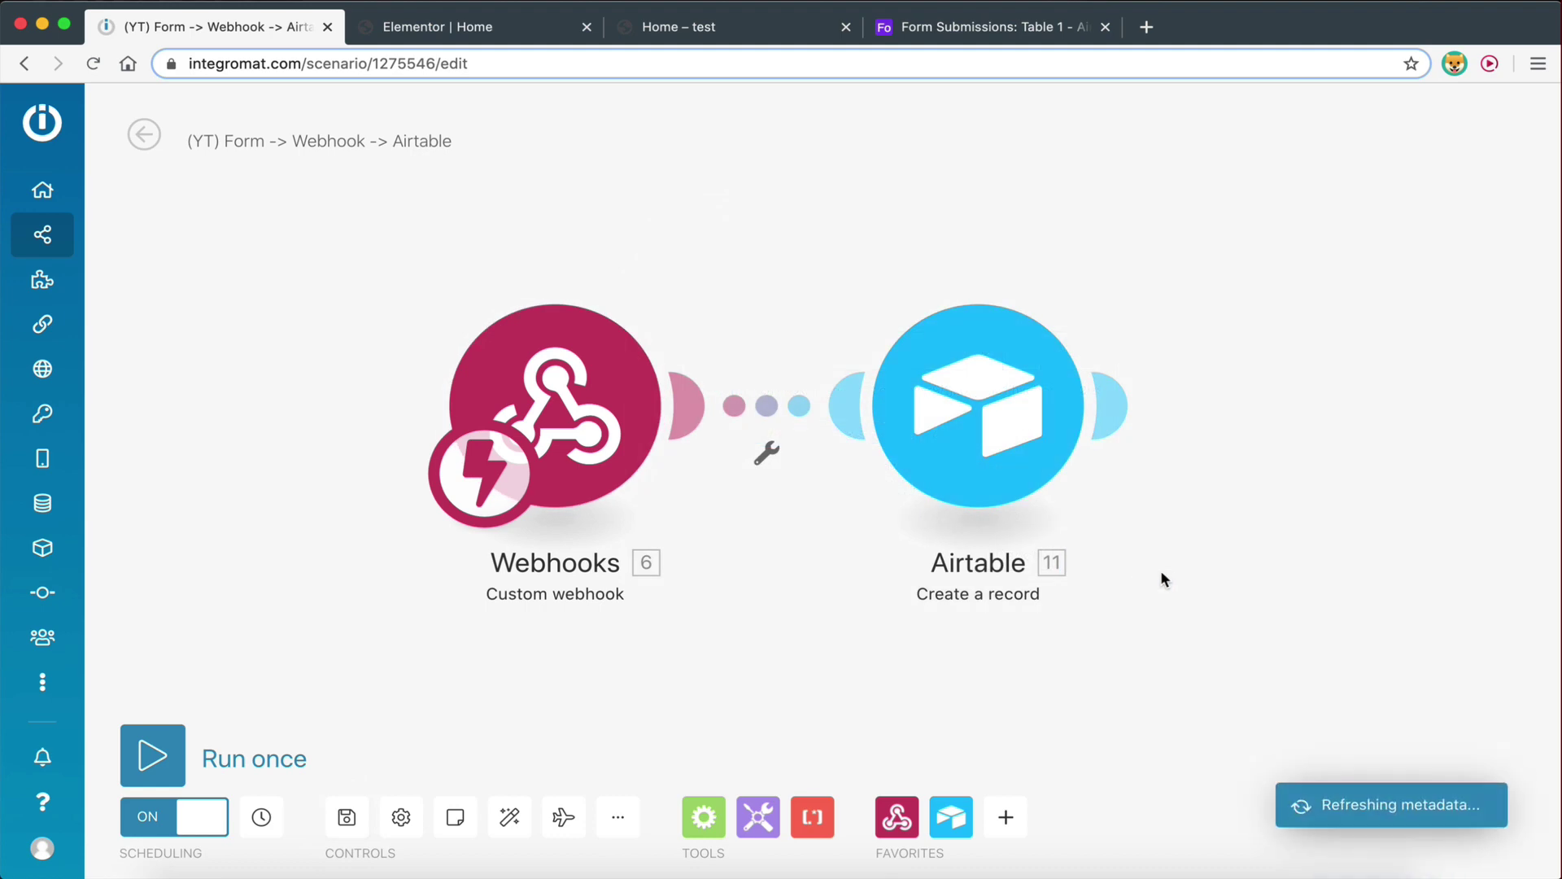